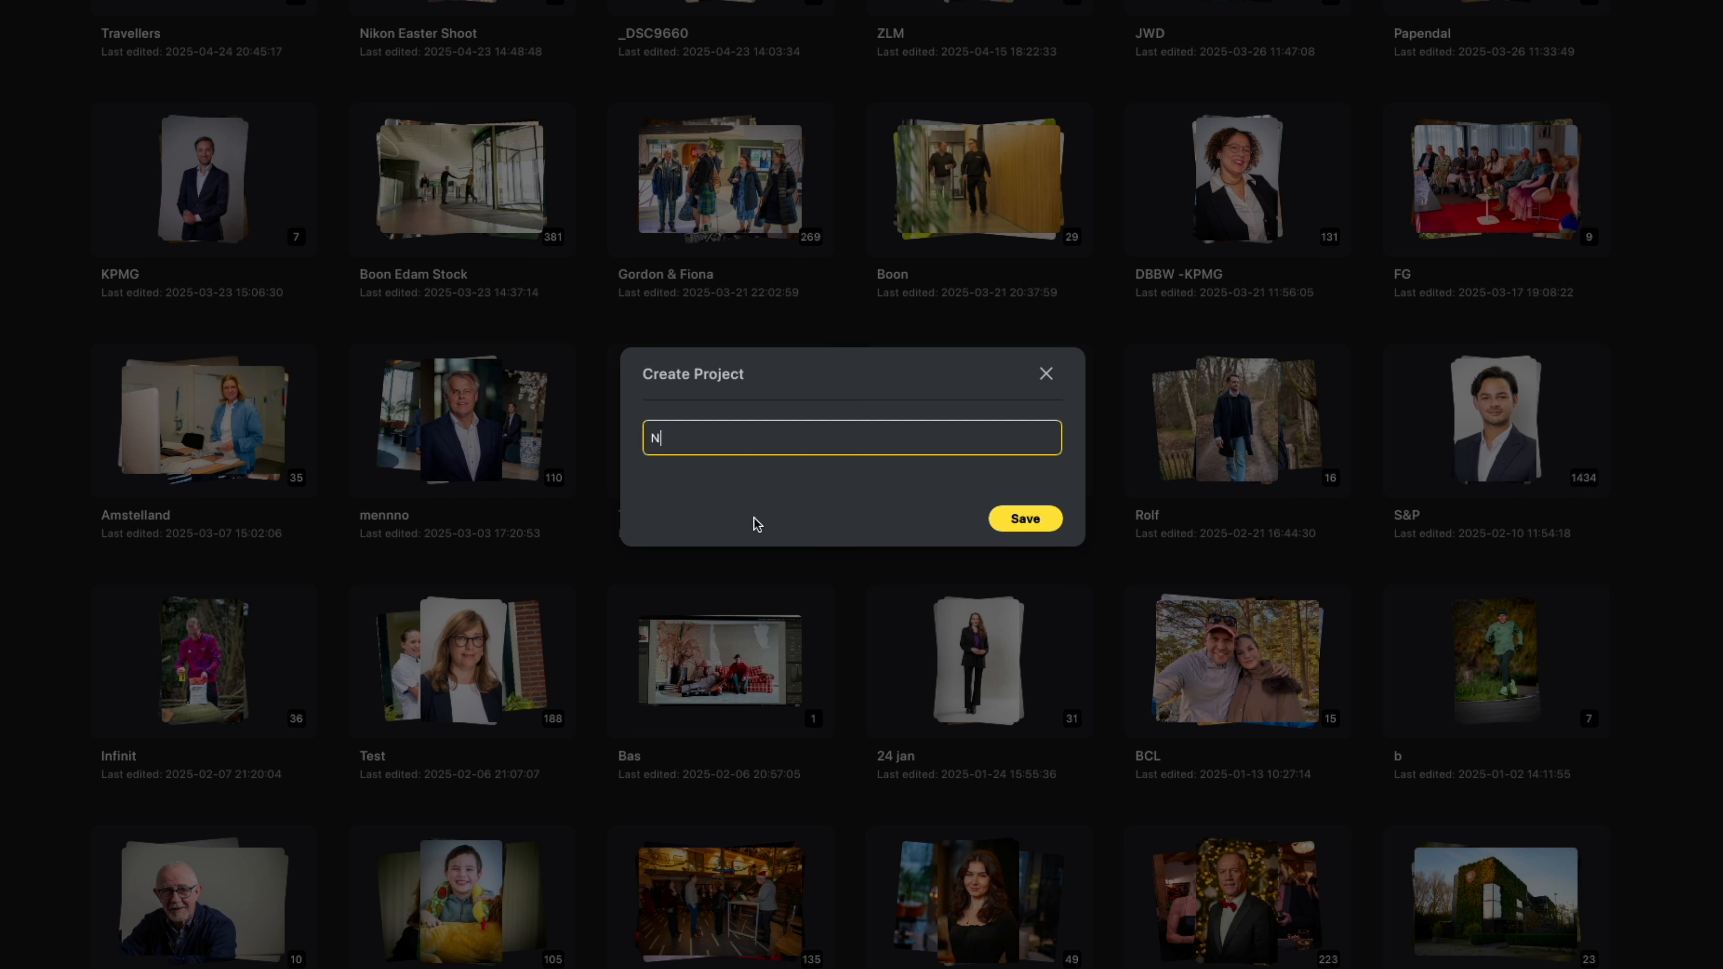
Save a new project for the head shots and import the photos from the "mei 25" folder.
{"action": "type", "text": "Q Head Shots"}
{"action": "left_click", "coordinate": [1038, 518]}
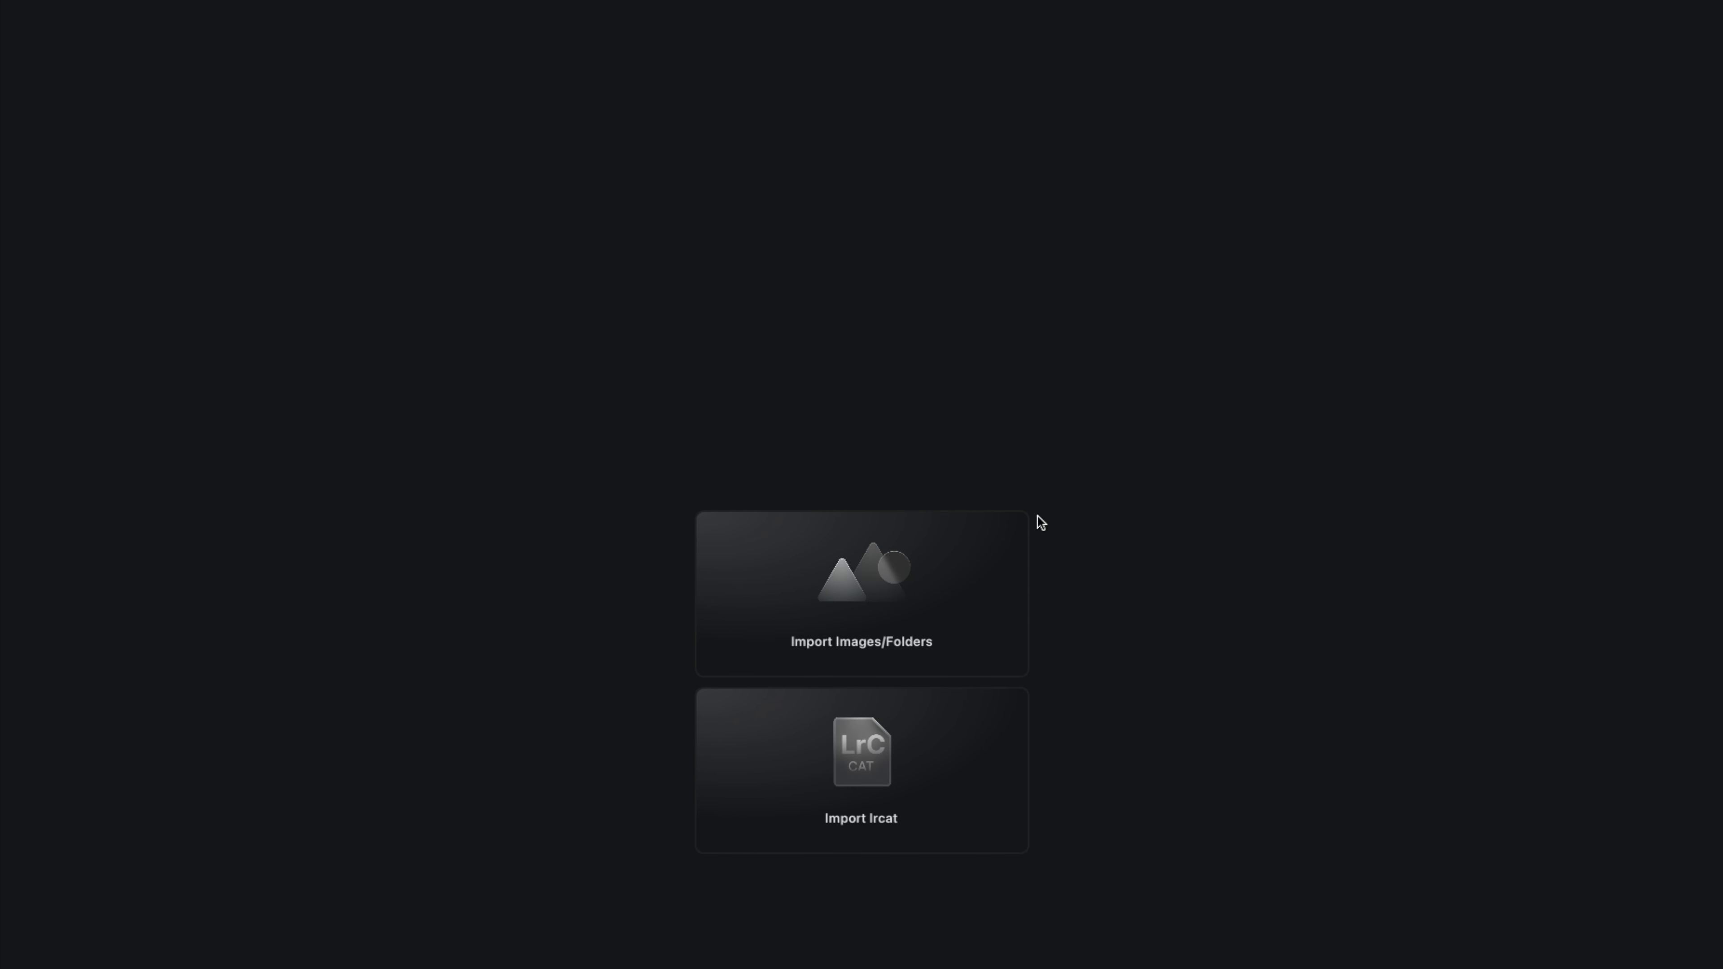
{"action": "left_click", "coordinate": [845, 599]}
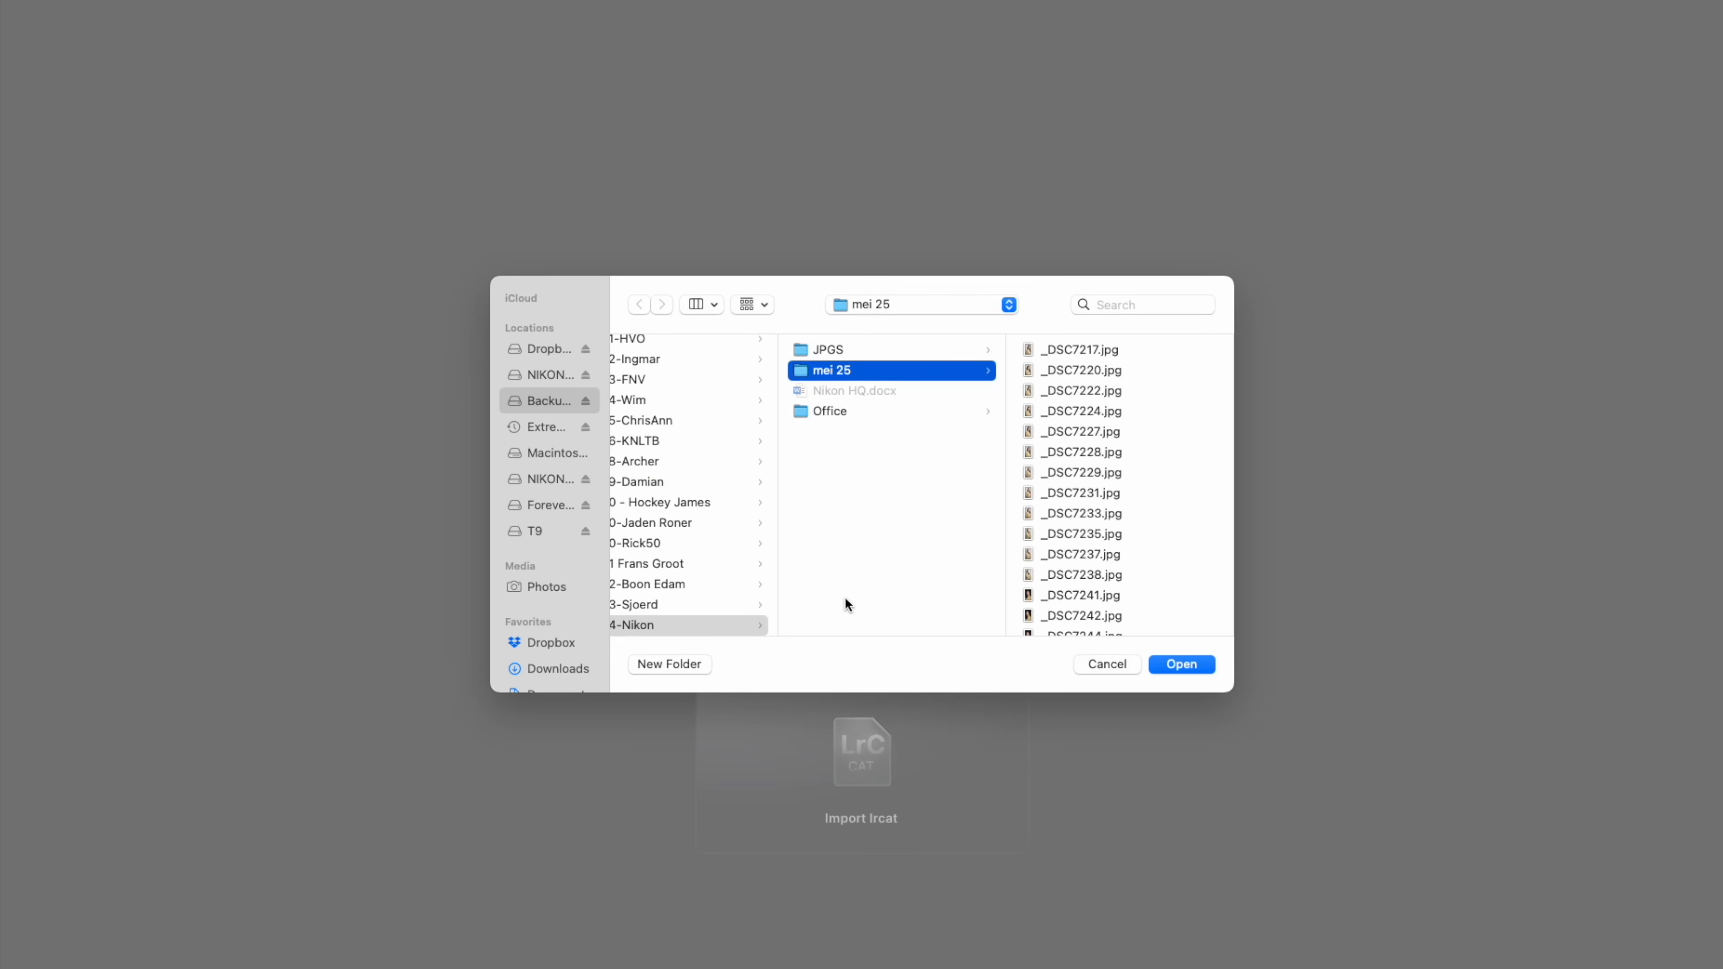
{"action": "left_click", "coordinate": [1181, 664]}
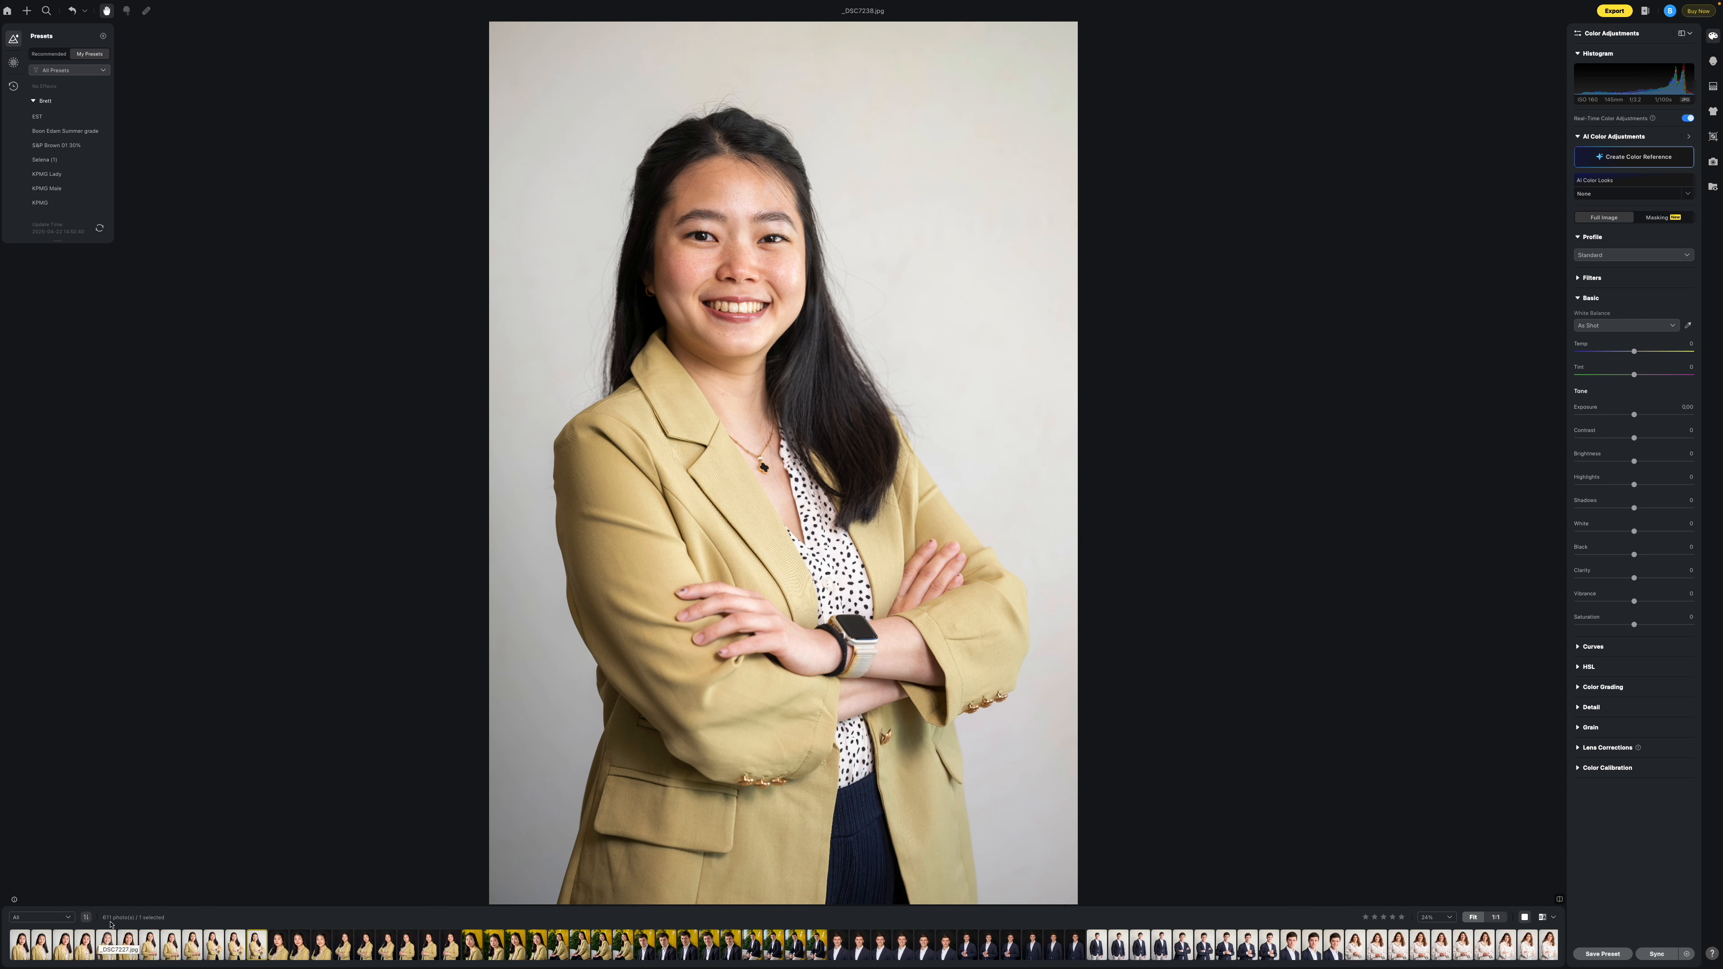
Browse the imported photos and open a portrait of the grey-haired man in the black Nikon polo shirt.
{"action": "scroll", "coordinate": [514, 946], "scroll_direction": "right", "scroll_amount": 10}
{"action": "scroll", "coordinate": [599, 937], "scroll_direction": "left", "scroll_amount": 5}
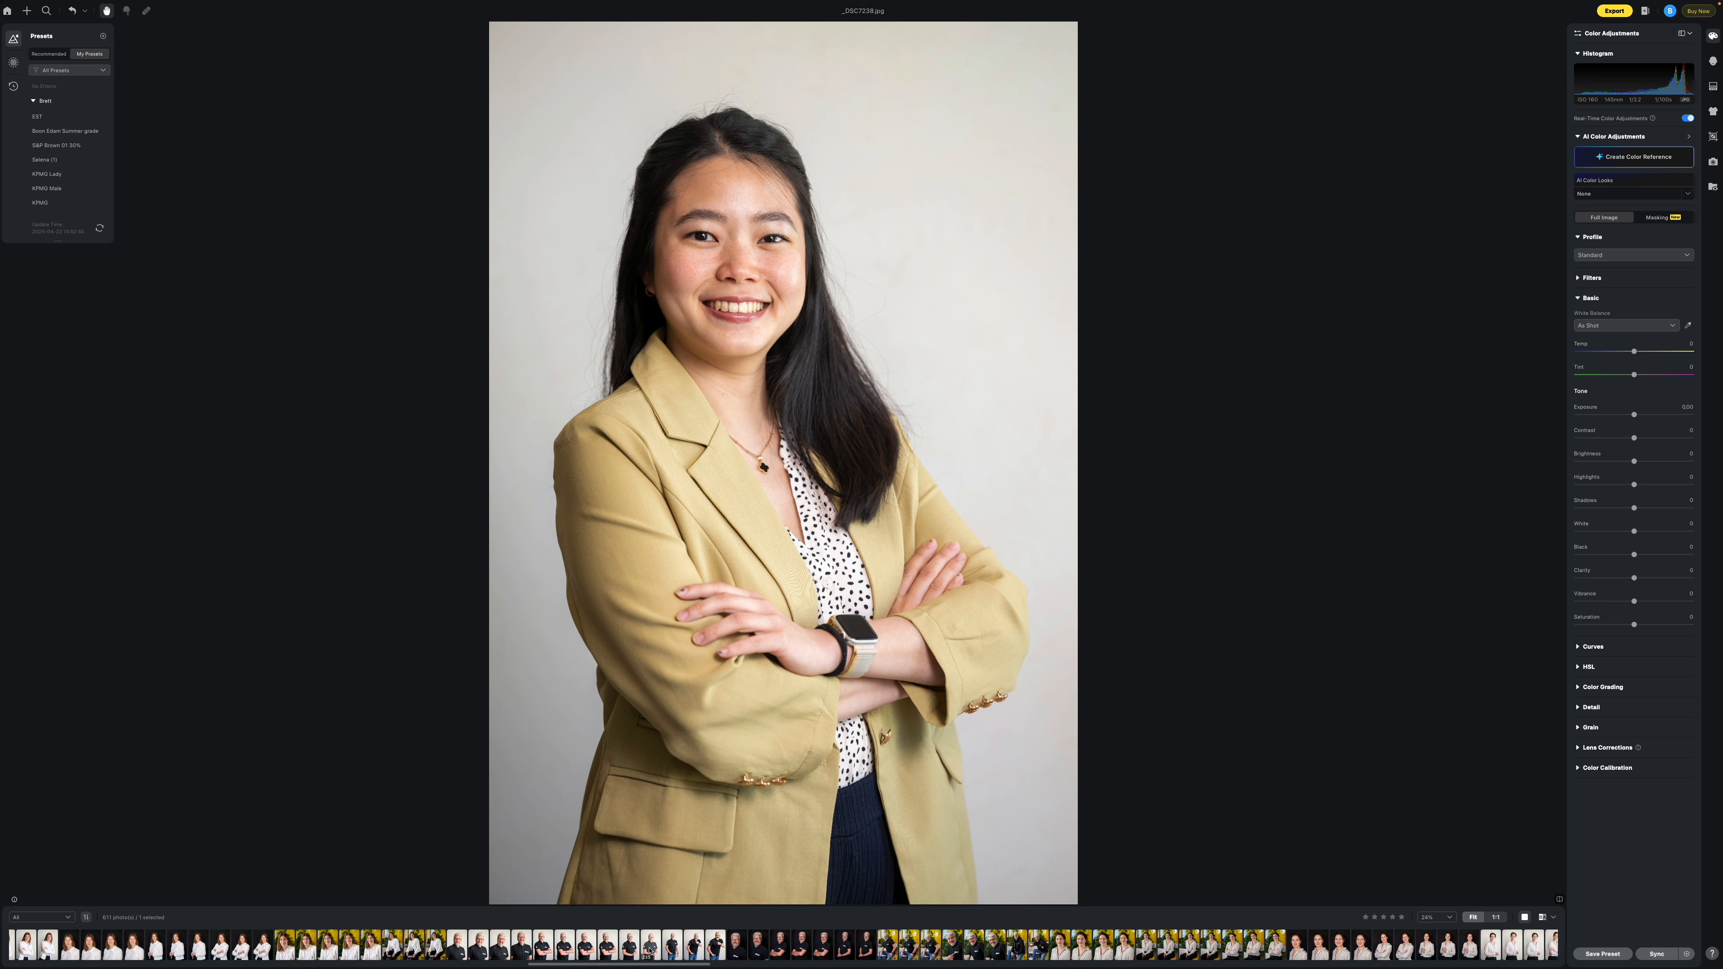
{"action": "scroll", "coordinate": [266, 947], "scroll_direction": "left", "scroll_amount": 3}
{"action": "scroll", "coordinate": [266, 946], "scroll_direction": "left", "scroll_amount": 3}
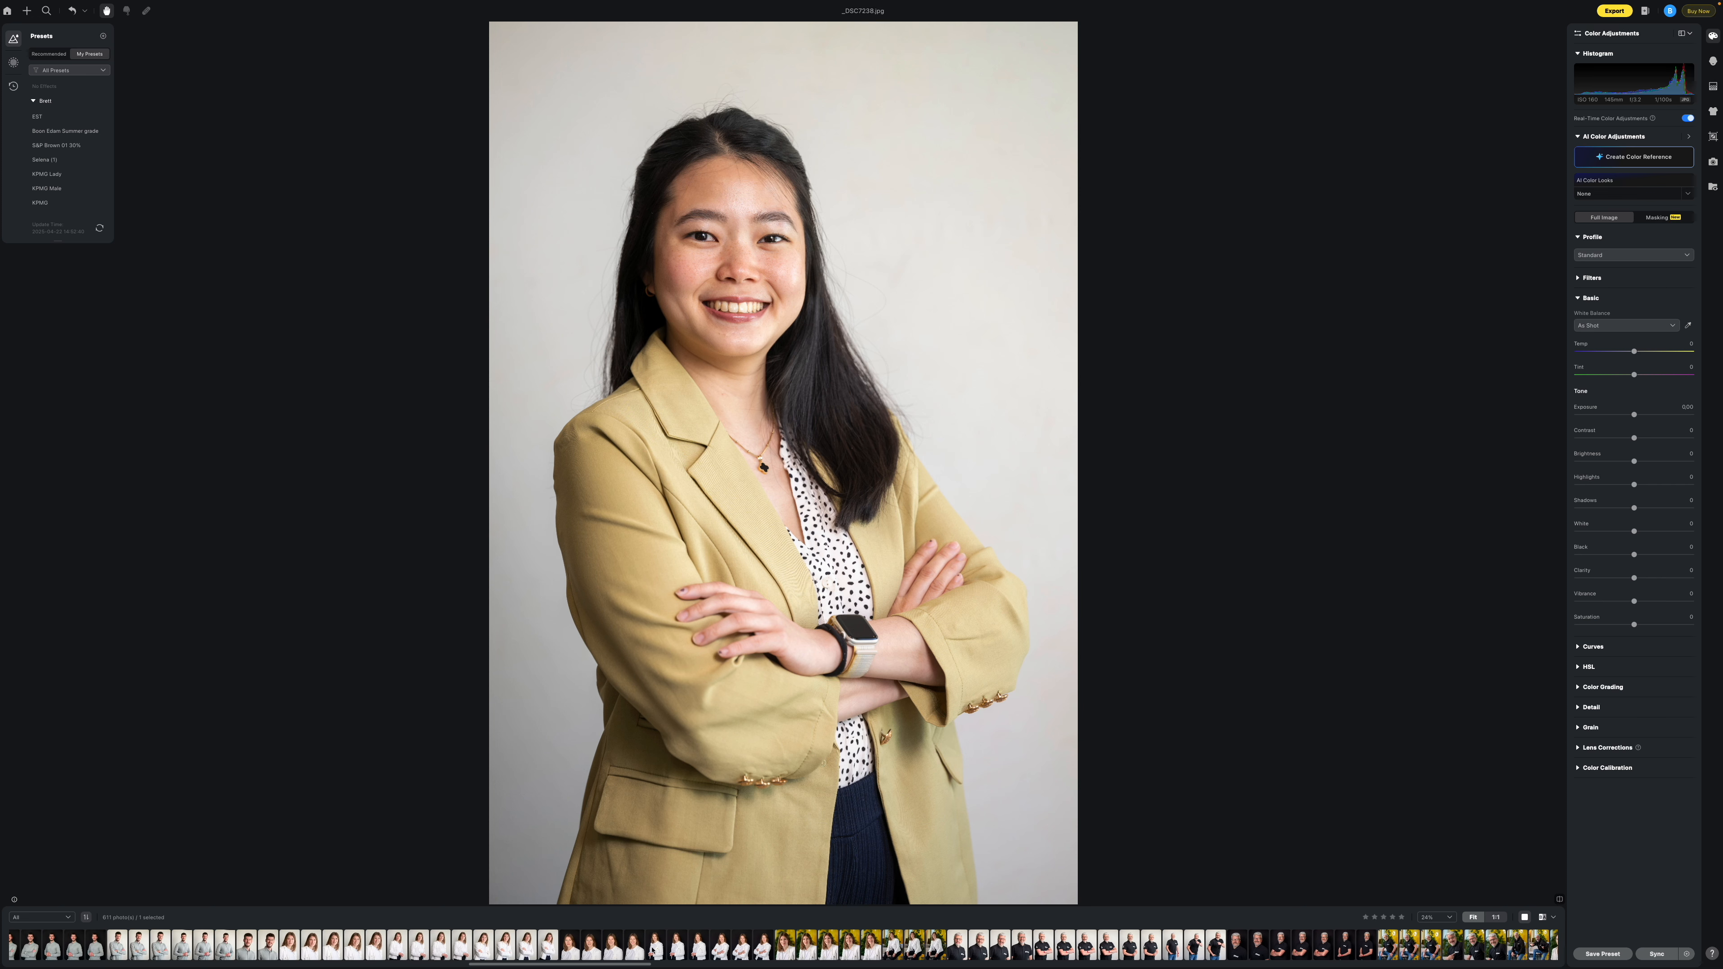
{"action": "scroll", "coordinate": [1003, 951], "scroll_direction": "right", "scroll_amount": 1}
{"action": "scroll", "coordinate": [1009, 955], "scroll_direction": "right", "scroll_amount": 3}
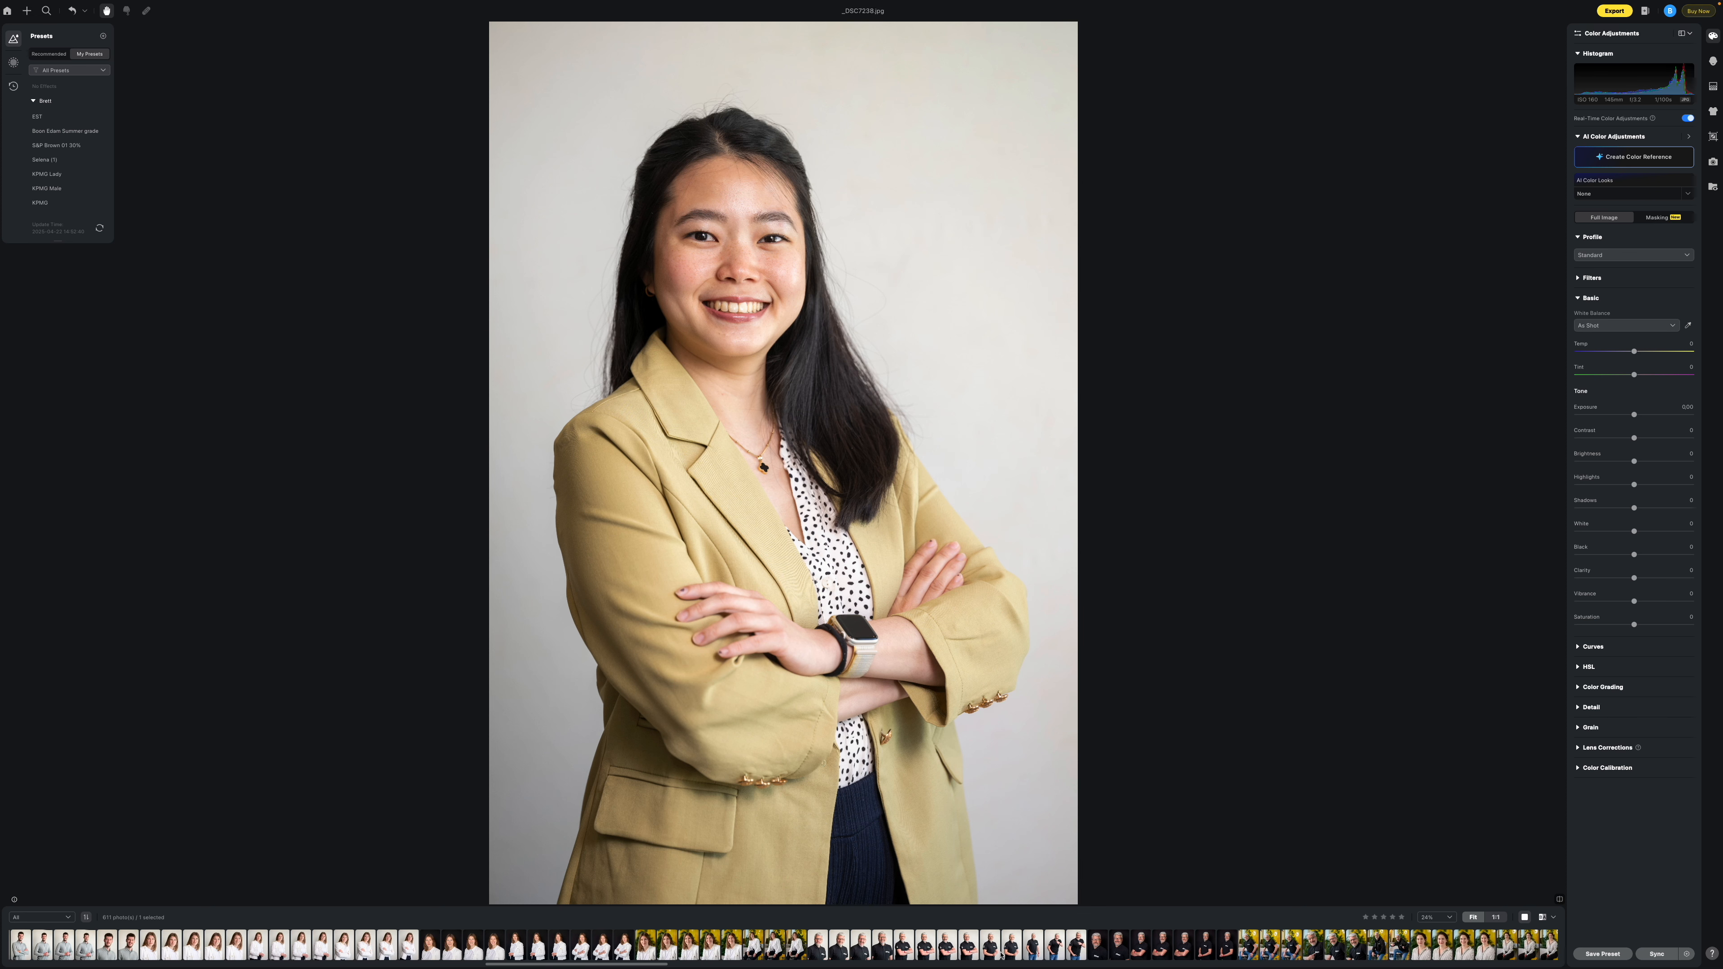
{"action": "left_click", "coordinate": [990, 950]}
{"action": "scroll", "coordinate": [989, 948], "scroll_direction": "right", "scroll_amount": 3}
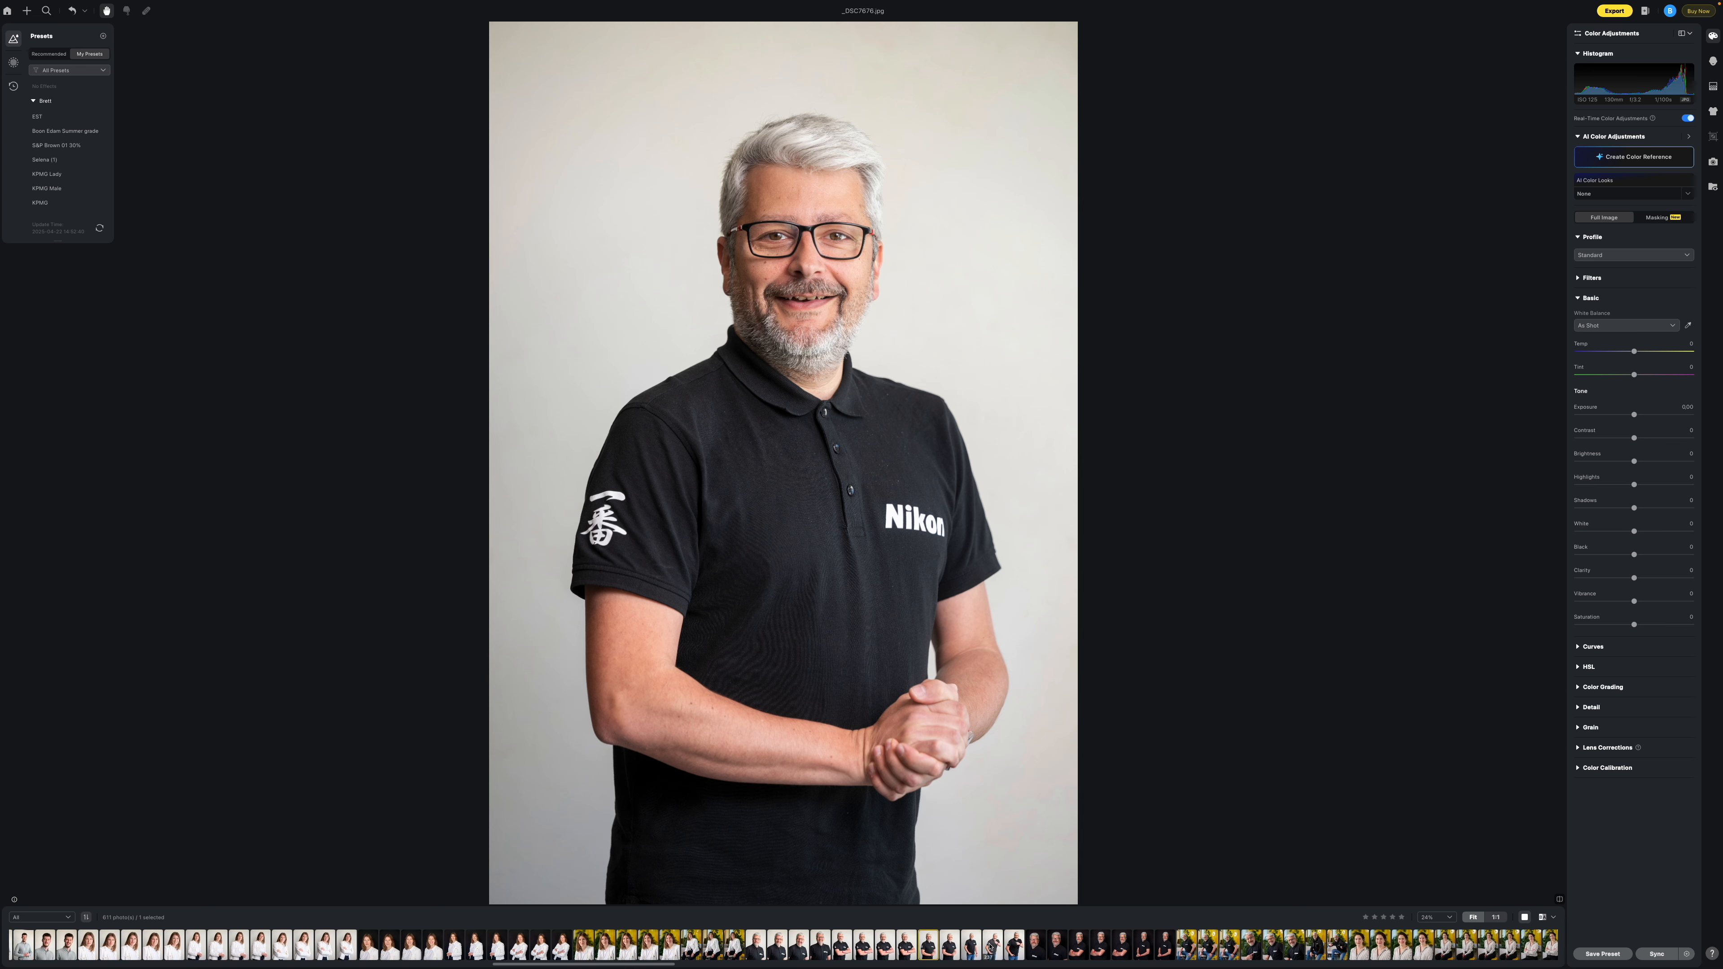
Open the close-up portrait of the dark-haired woman in the striped shirt.
{"action": "scroll", "coordinate": [989, 947], "scroll_direction": "right", "scroll_amount": 15}
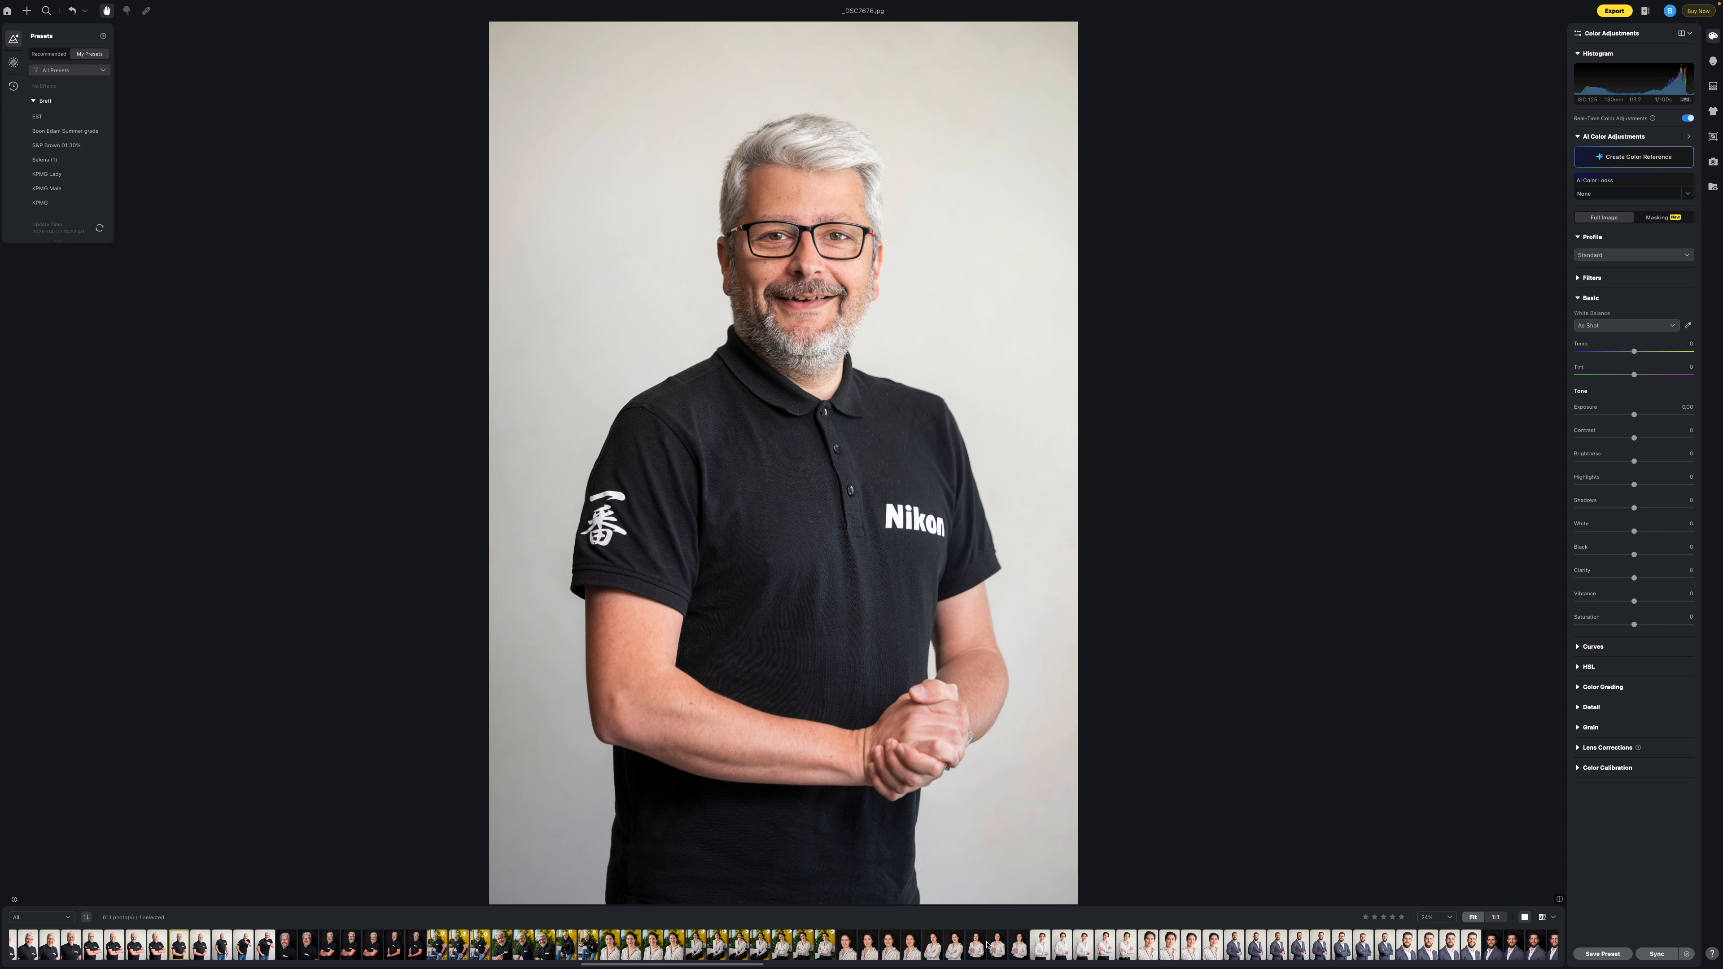
{"action": "scroll", "coordinate": [989, 945], "scroll_direction": "right", "scroll_amount": 10}
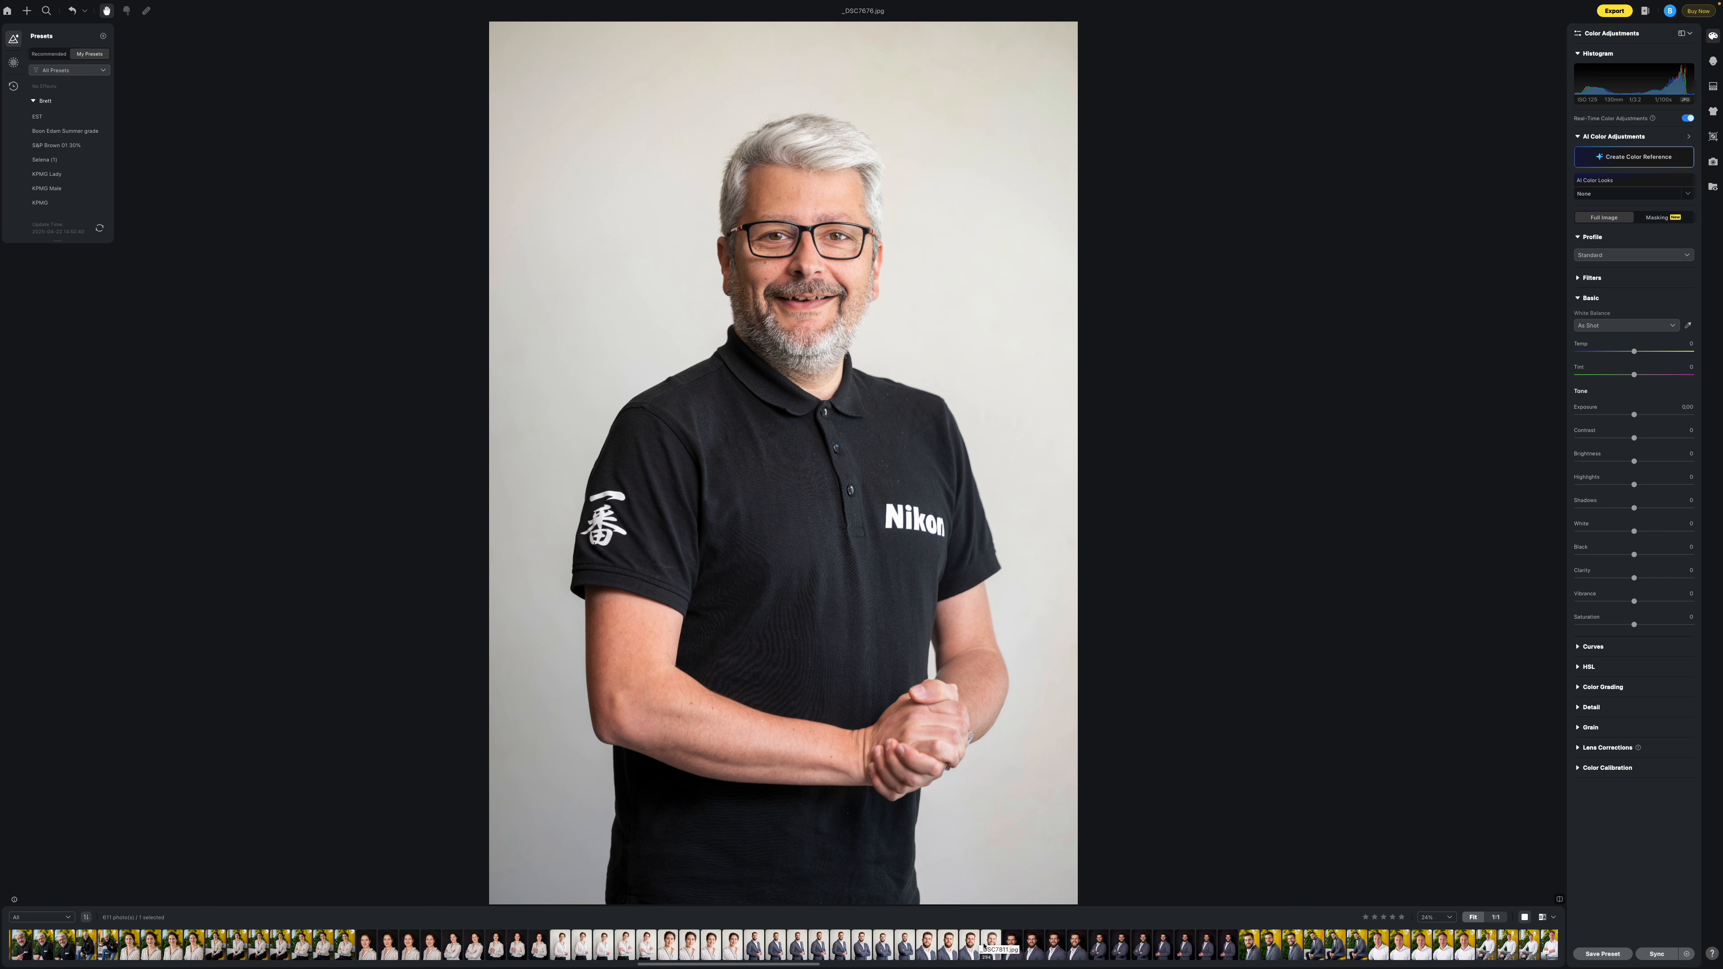
{"action": "scroll", "coordinate": [889, 949], "scroll_direction": "up", "scroll_amount": 2}
{"action": "scroll", "coordinate": [890, 949], "scroll_direction": "up", "scroll_amount": 1}
{"action": "left_click", "coordinate": [916, 944]}
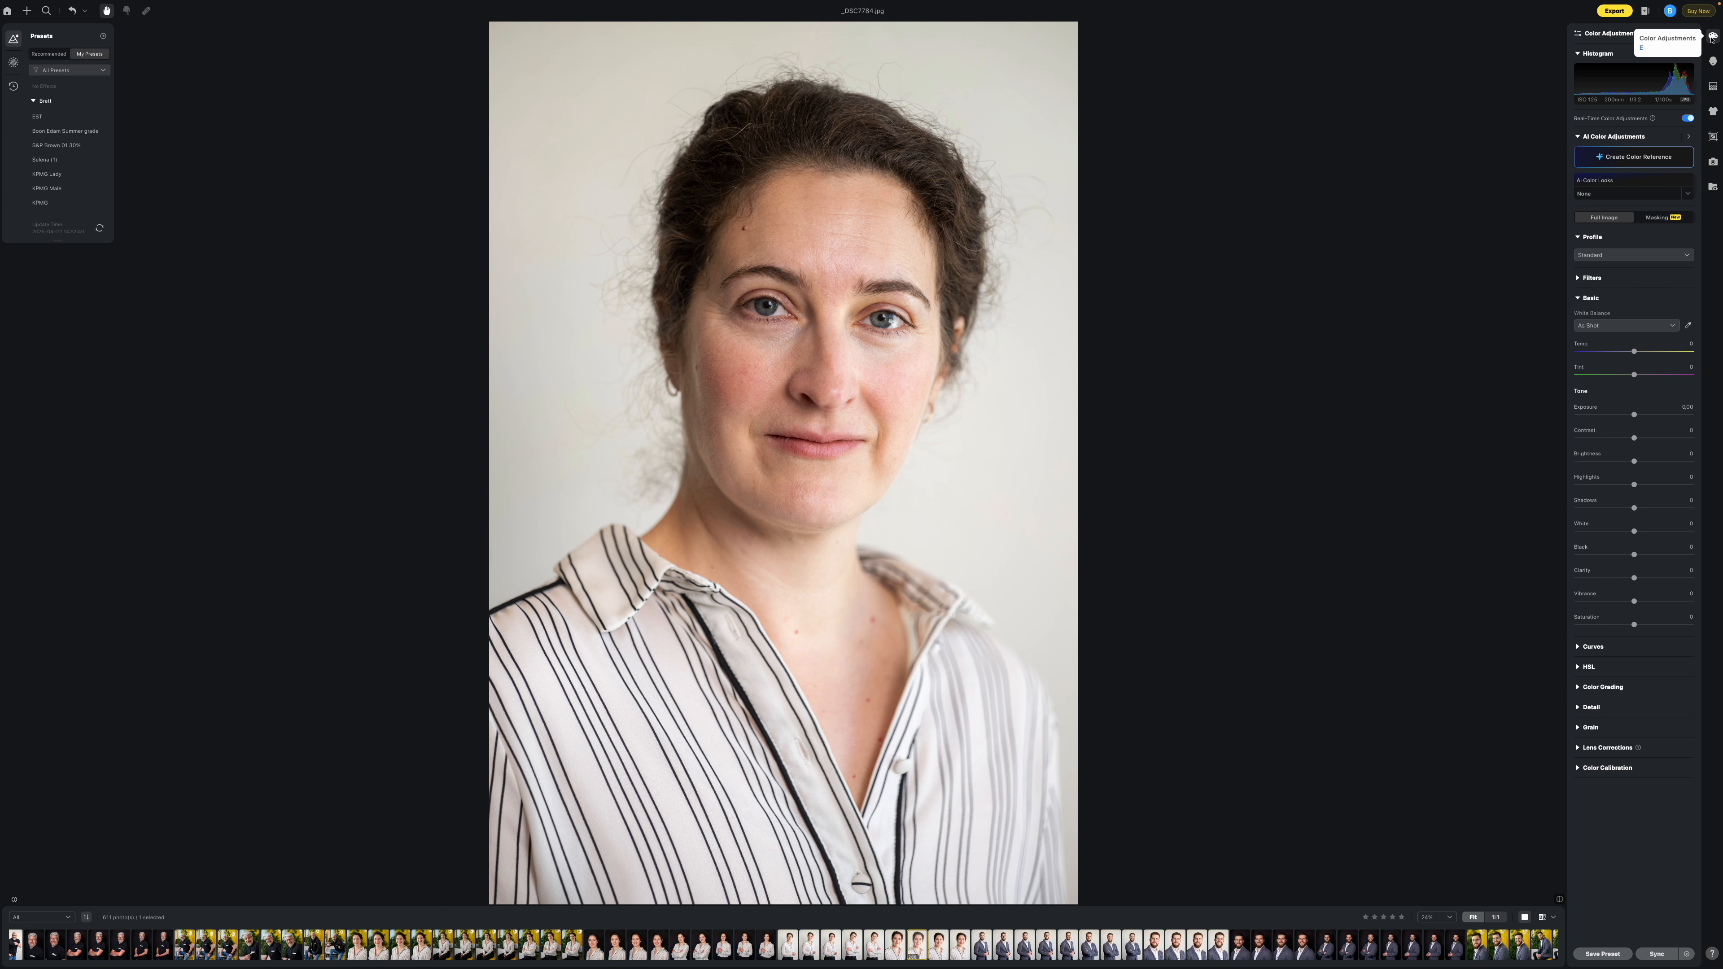
Turn on Clean Backdrop for the portrait's background and collapse the Background Adjustments section.
{"action": "left_click", "coordinate": [1713, 88]}
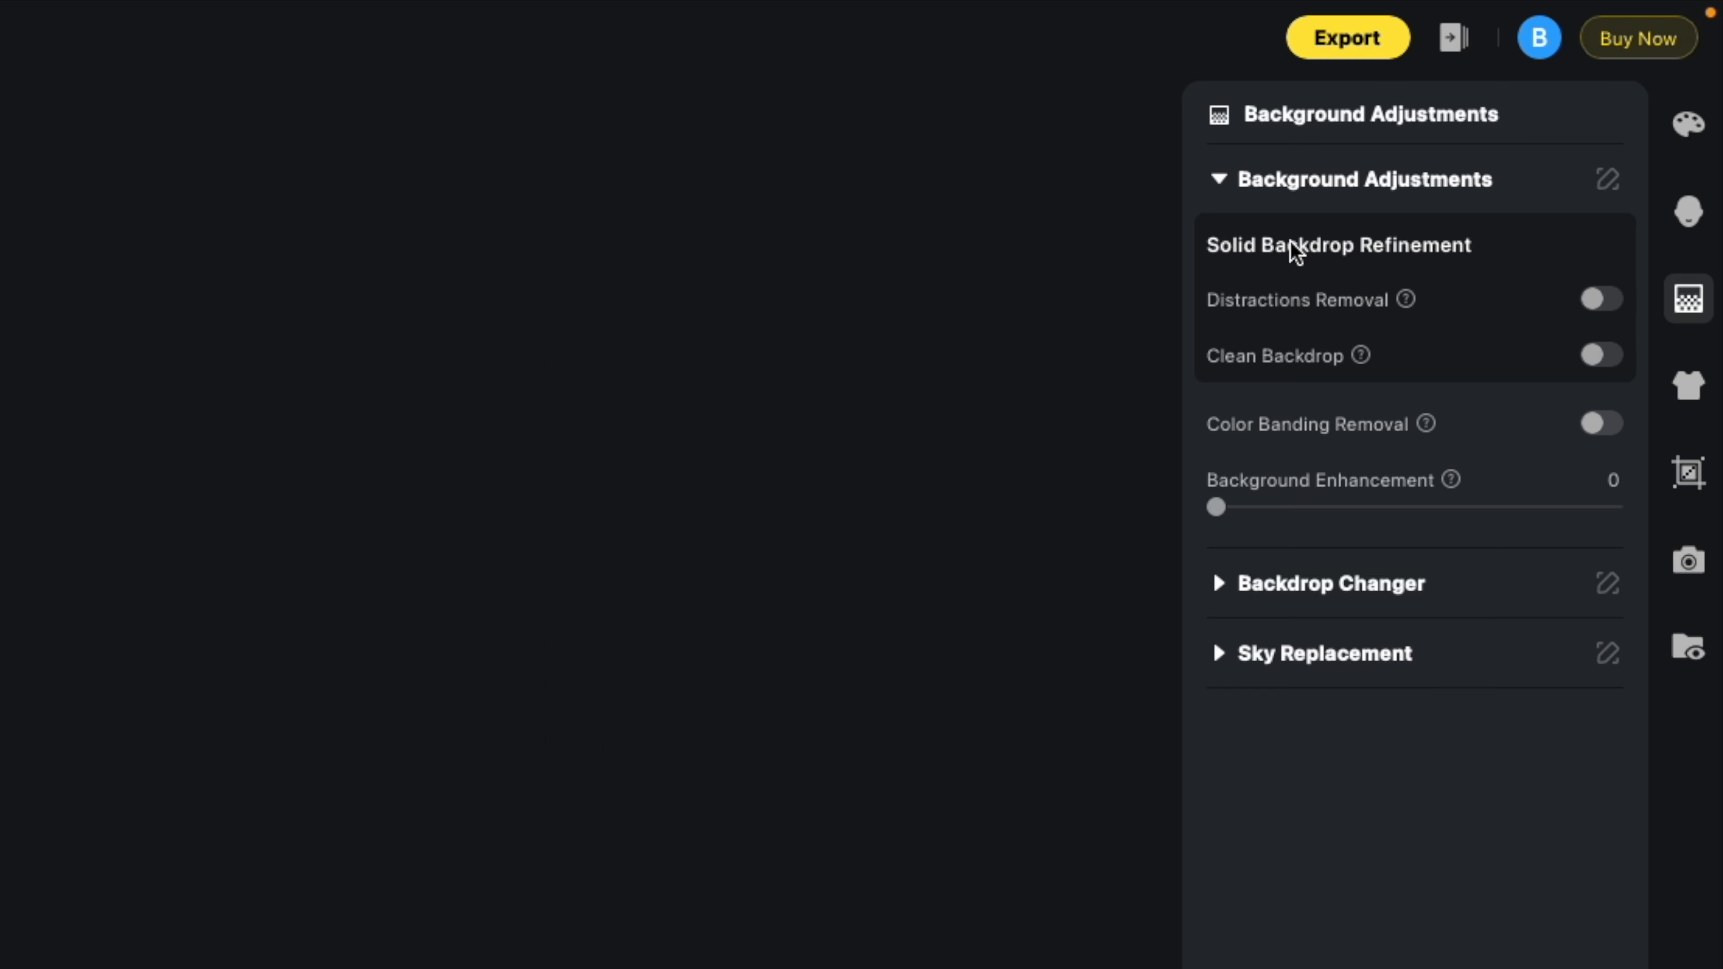
{"action": "left_click", "coordinate": [1602, 356]}
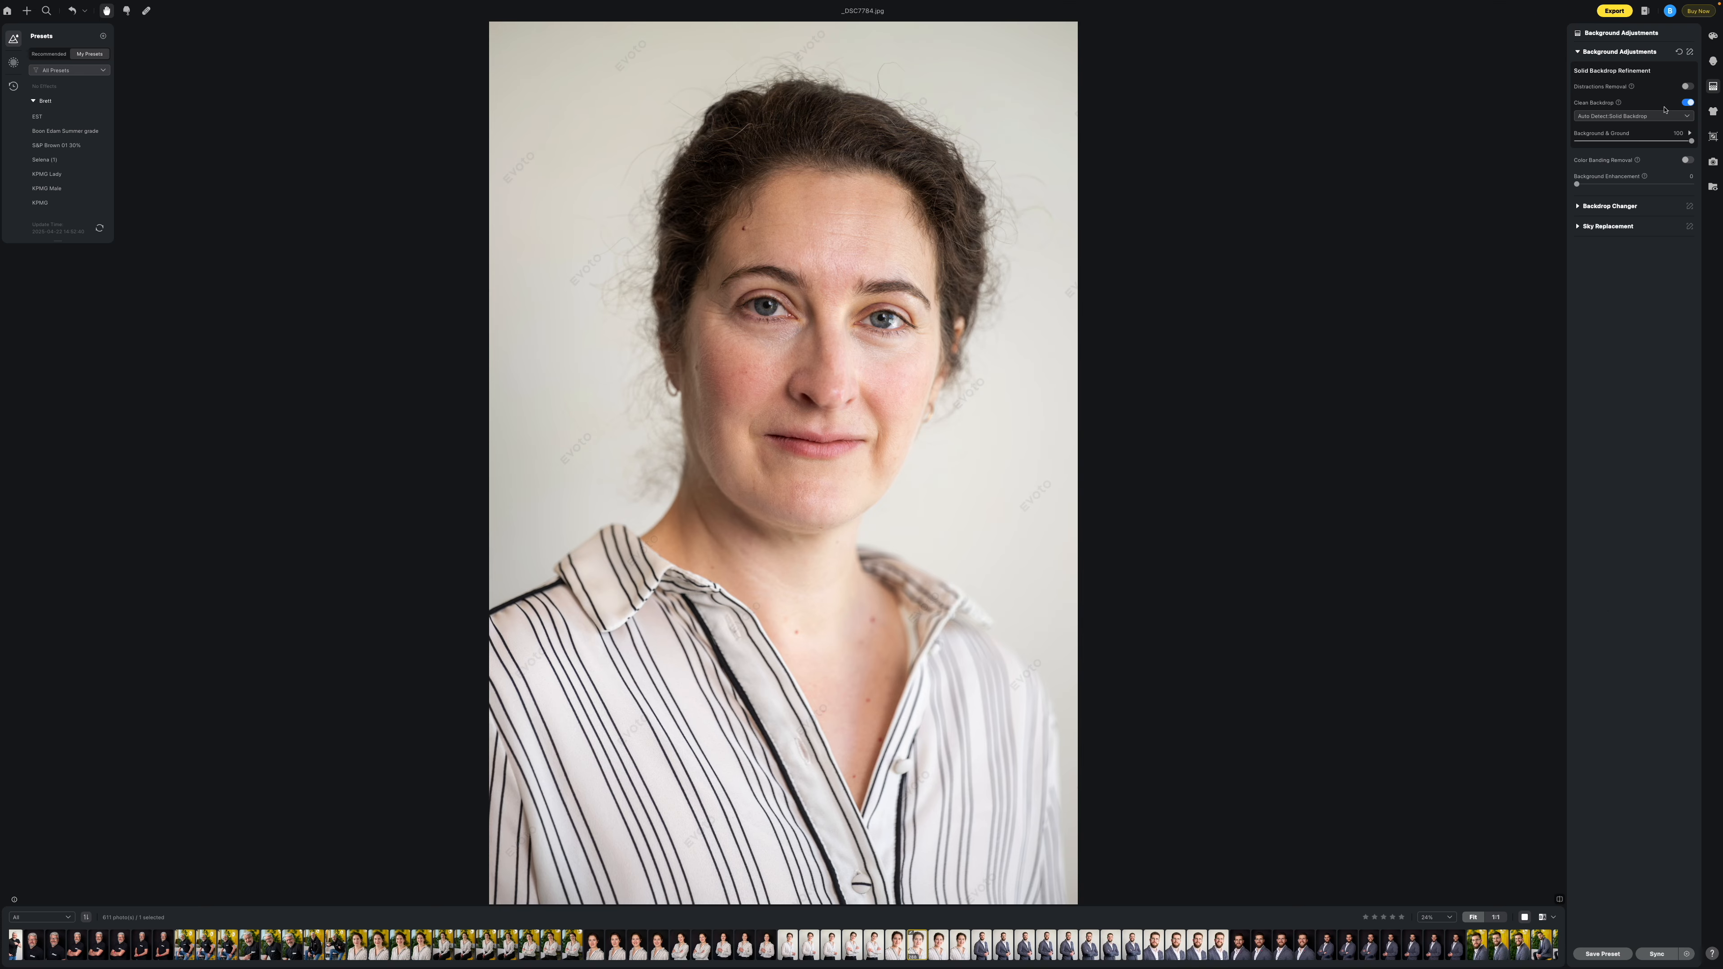
{"action": "left_click", "coordinate": [1576, 53]}
In Portrait Retouching for the female subject, set Freckles & Acne to 40 and Reduce Face Shine to 36.
{"action": "left_click", "coordinate": [1712, 61]}
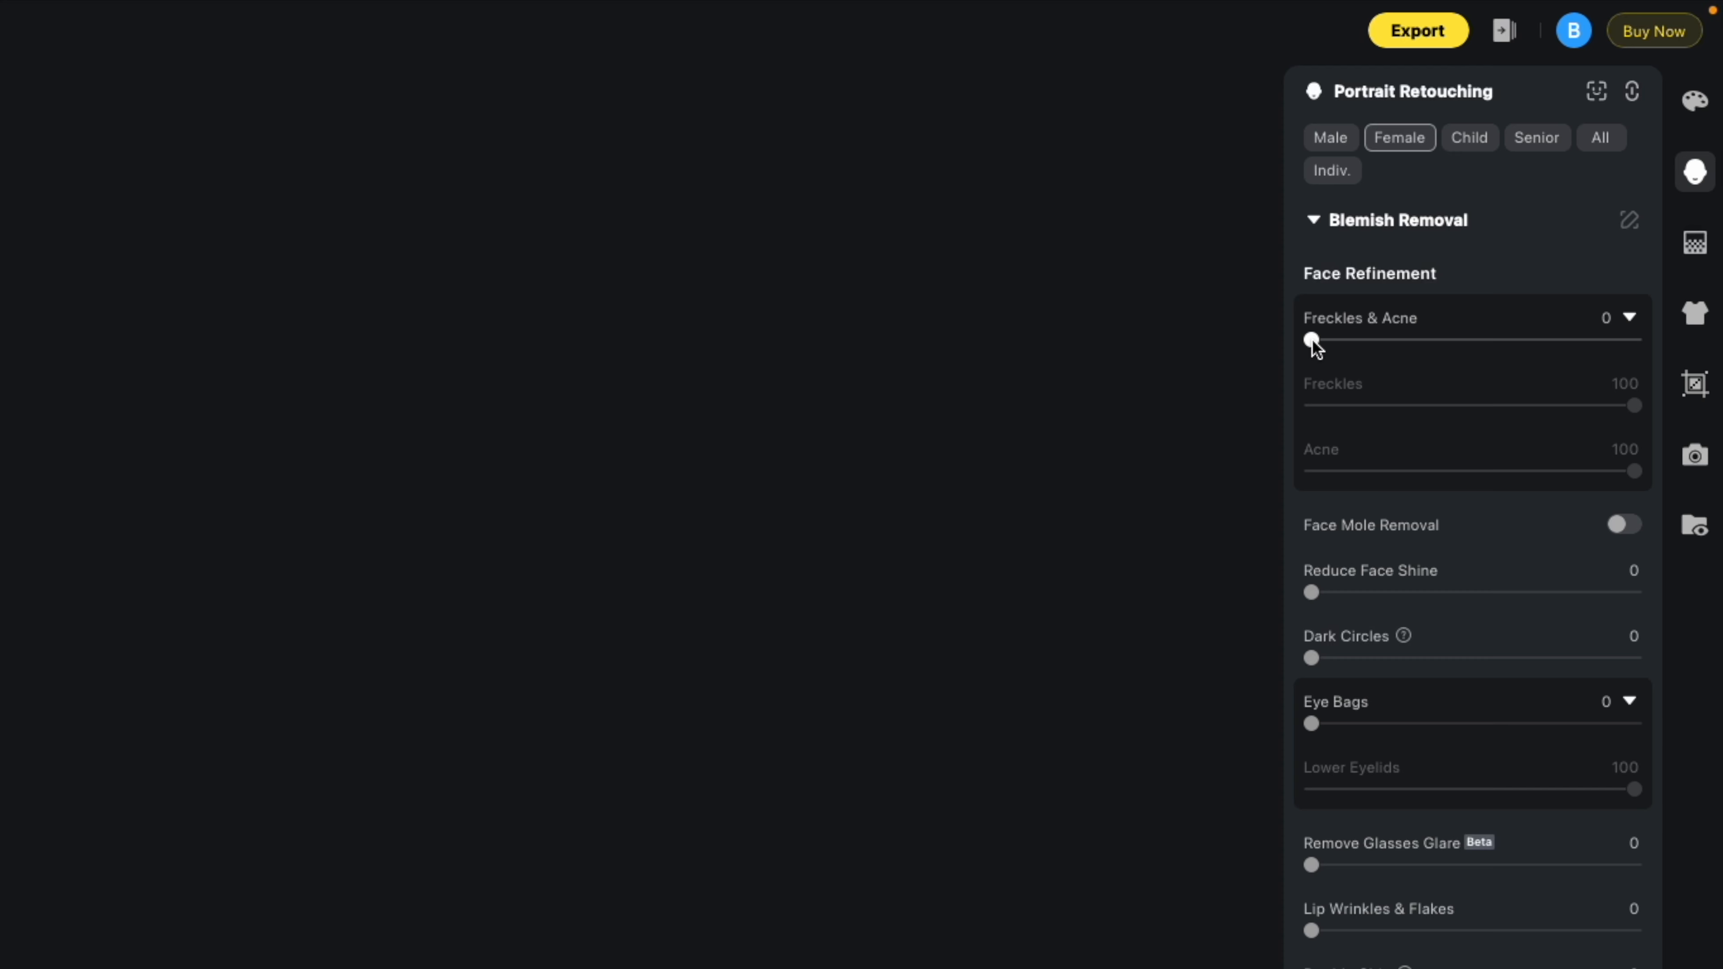
{"action": "left_click_drag", "start_coordinate": [1312, 339], "coordinate": [1441, 339]}
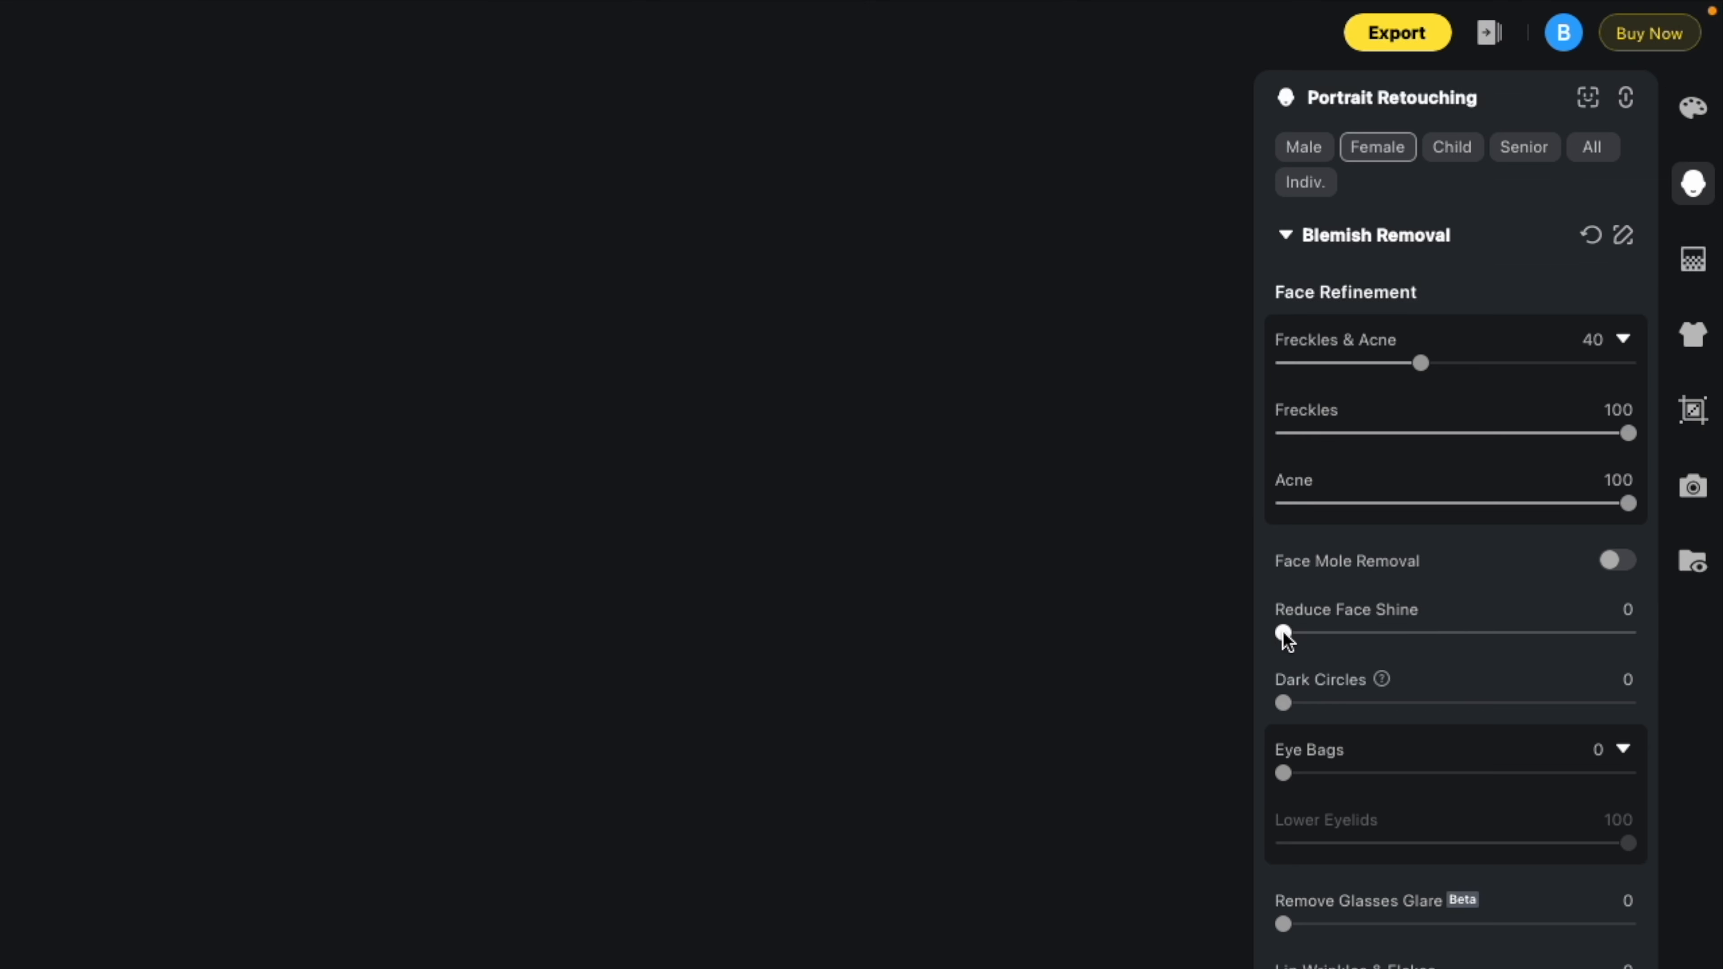
{"action": "left_click_drag", "start_coordinate": [1576, 210], "coordinate": [1610, 211]}
{"action": "left_click_drag", "start_coordinate": [1386, 637], "coordinate": [1407, 637]}
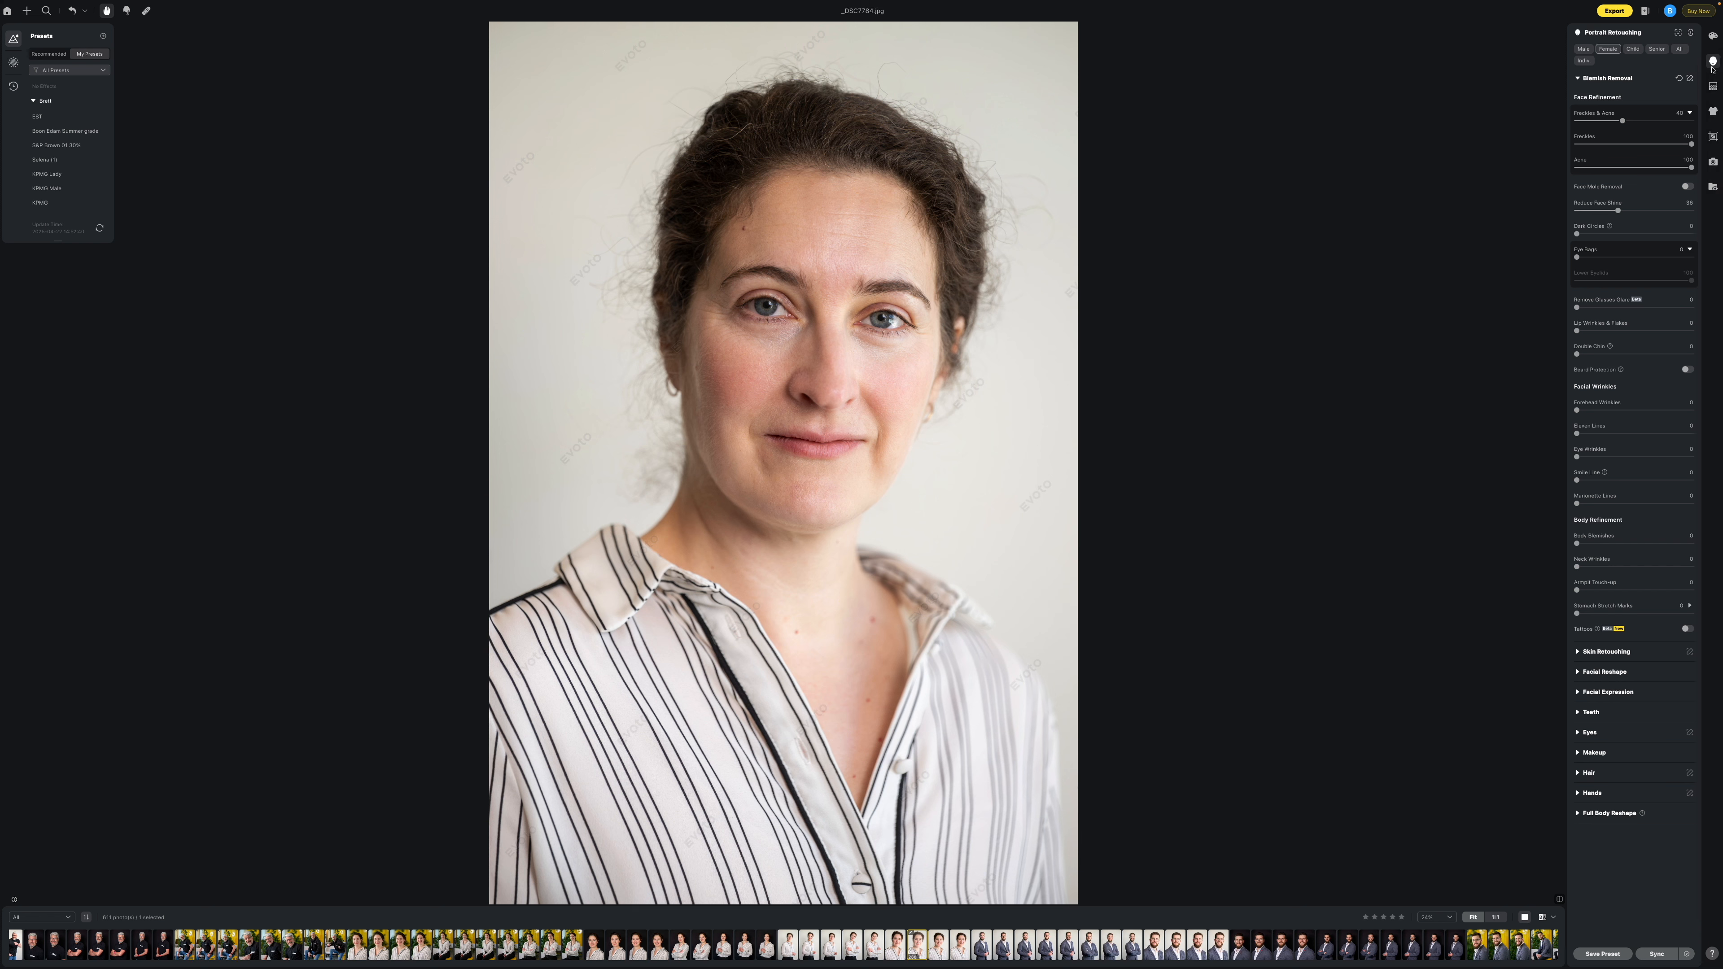
Set Dark Circles to 53 and Eye Bags to 44.
{"action": "left_click_drag", "start_coordinate": [1576, 234], "coordinate": [1631, 239]}
{"action": "left_click_drag", "start_coordinate": [1630, 233], "coordinate": [1639, 234]}
{"action": "left_click_drag", "start_coordinate": [1640, 235], "coordinate": [1628, 265]}
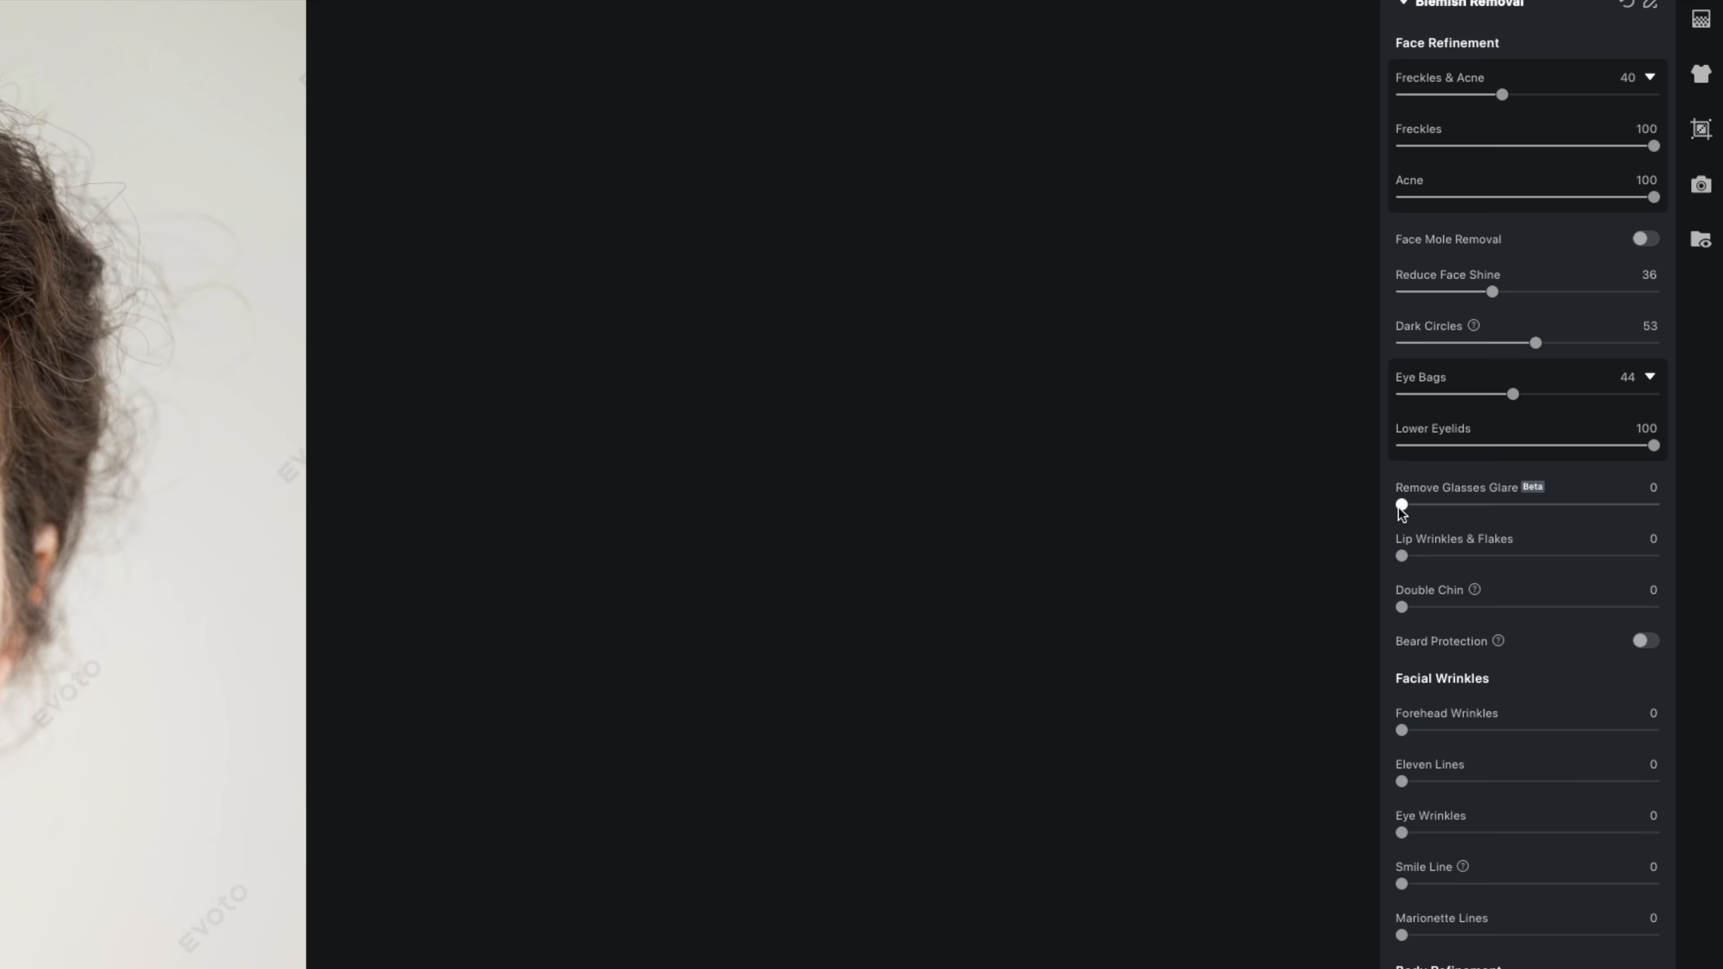
Set Remove Glasses Glare to about 84, Lip Wrinkles & Flakes to about 43 and Double Chin to about 52.
{"action": "left_click_drag", "start_coordinate": [1405, 504], "coordinate": [1614, 513]}
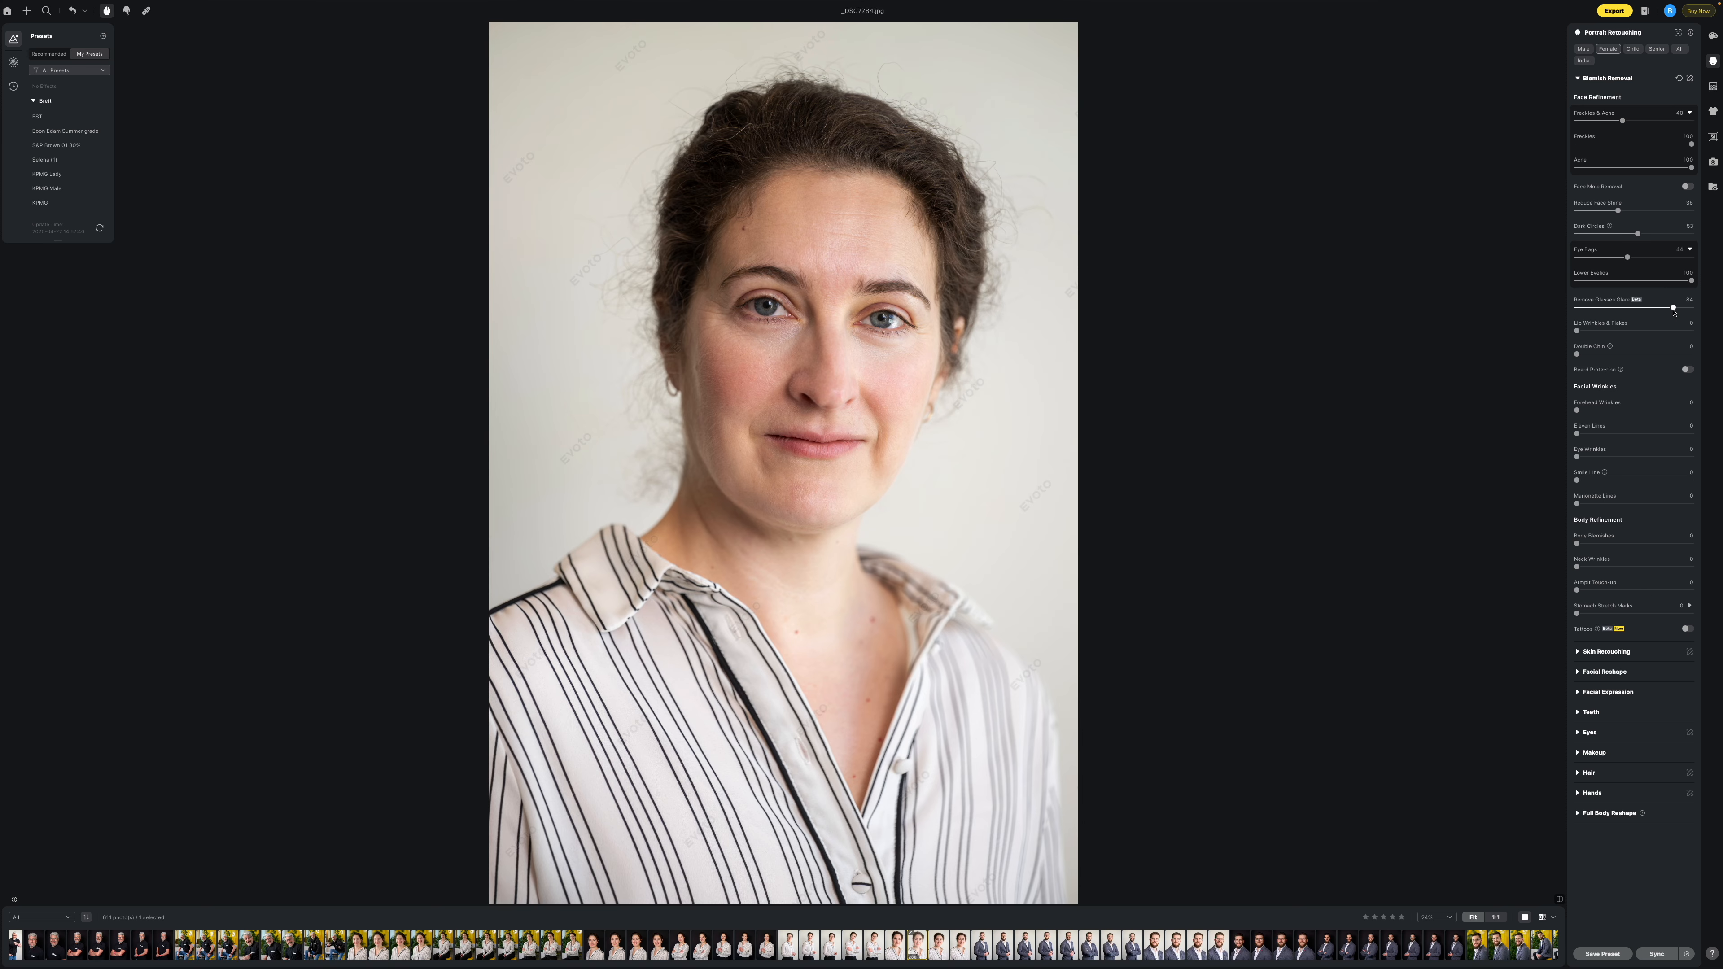
{"action": "left_click_drag", "start_coordinate": [1674, 312], "coordinate": [1673, 314]}
{"action": "left_click_drag", "start_coordinate": [1577, 332], "coordinate": [1620, 334]}
{"action": "left_click_drag", "start_coordinate": [1620, 334], "coordinate": [1627, 333]}
{"action": "left_click_drag", "start_coordinate": [1577, 354], "coordinate": [1626, 355]}
{"action": "left_click_drag", "start_coordinate": [1625, 355], "coordinate": [1636, 355]}
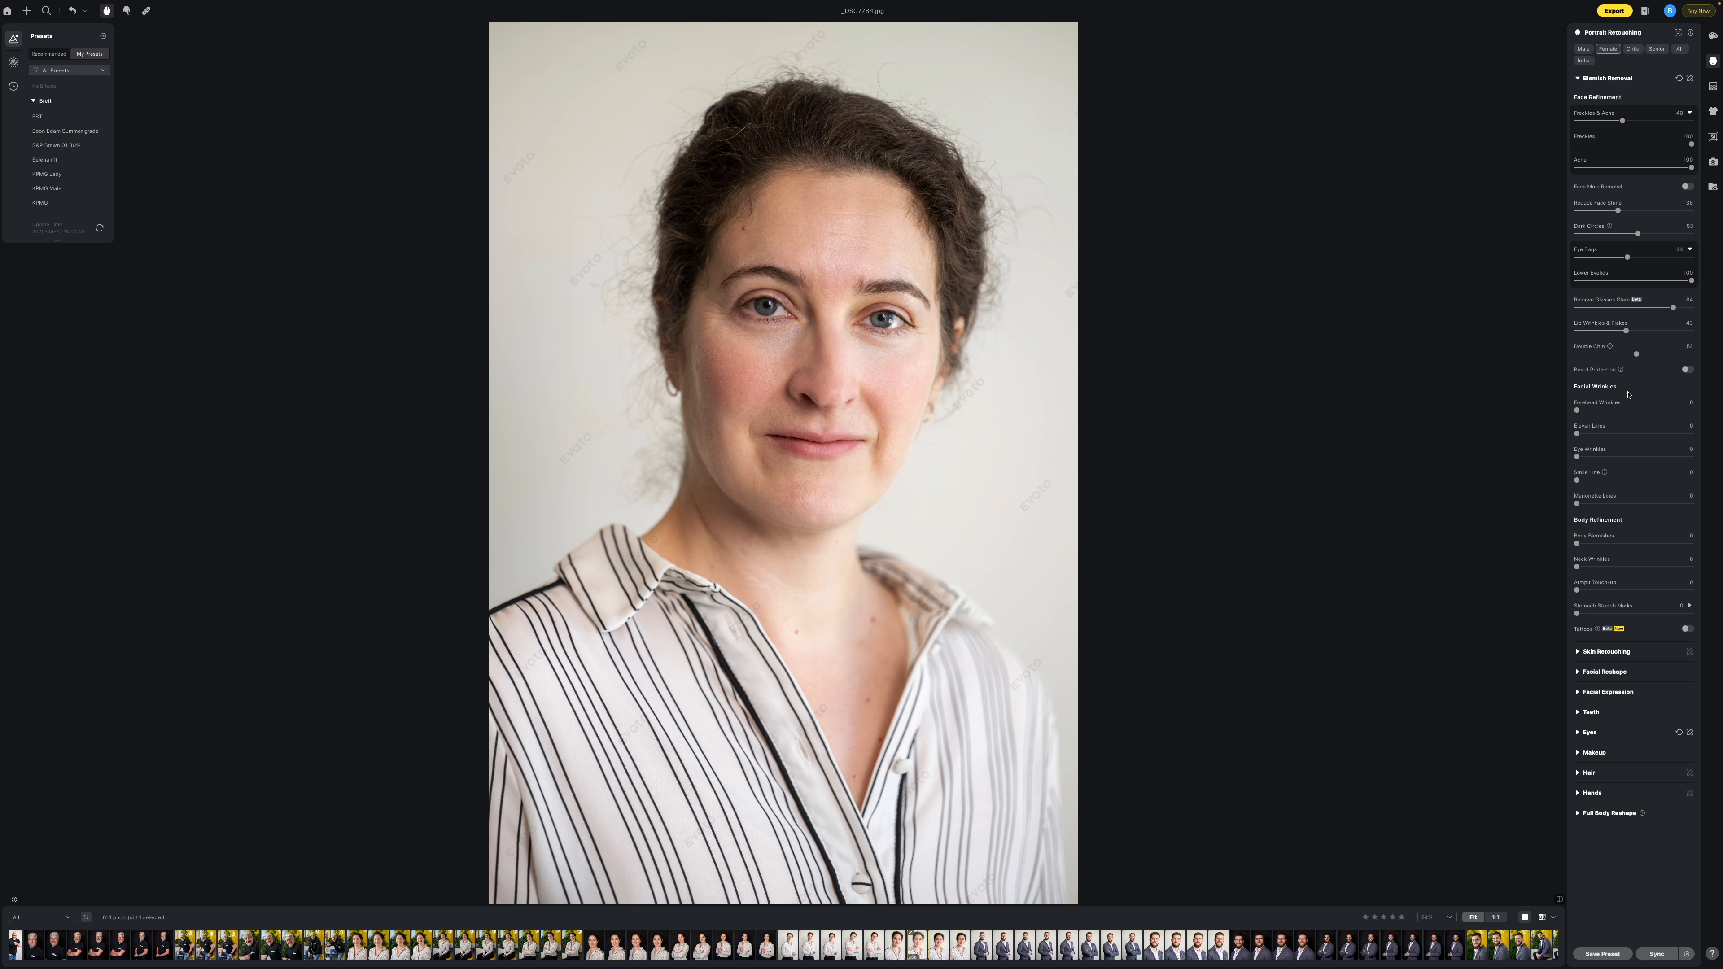
Set Forehead Wrinkles to about 42, Eleven Lines 22, Eye Wrinkles 38, Smile Line 30, Body Blemishes 35 and Neck Wrinkles 26.
{"action": "left_click_drag", "start_coordinate": [1579, 414], "coordinate": [1611, 481]}
{"action": "left_click_drag", "start_coordinate": [1580, 544], "coordinate": [1619, 546]}
{"action": "left_click_drag", "start_coordinate": [1618, 544], "coordinate": [1606, 567]}
Retouch the facial skin with Textured Smoothing at 18, Even (Dodge & Burn) at 16 and Skin Softening at about 25.
{"action": "left_click", "coordinate": [1579, 652]}
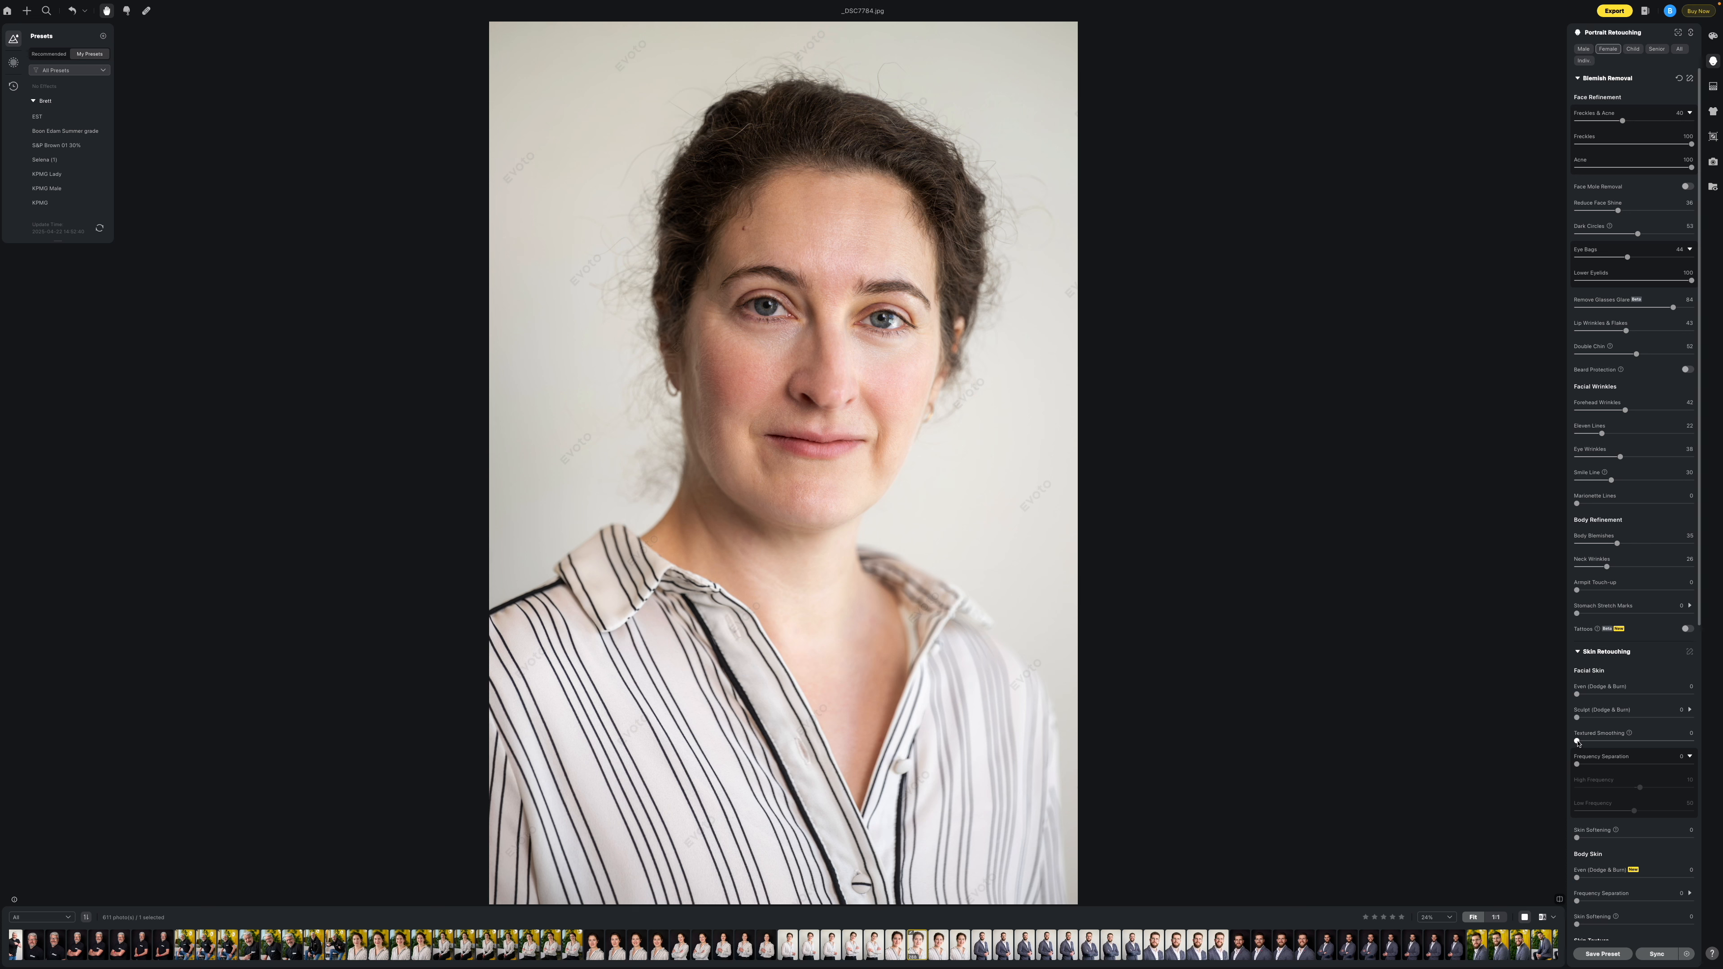
{"action": "left_click_drag", "start_coordinate": [1578, 742], "coordinate": [1597, 743]}
{"action": "left_click_drag", "start_coordinate": [1576, 695], "coordinate": [1595, 696]}
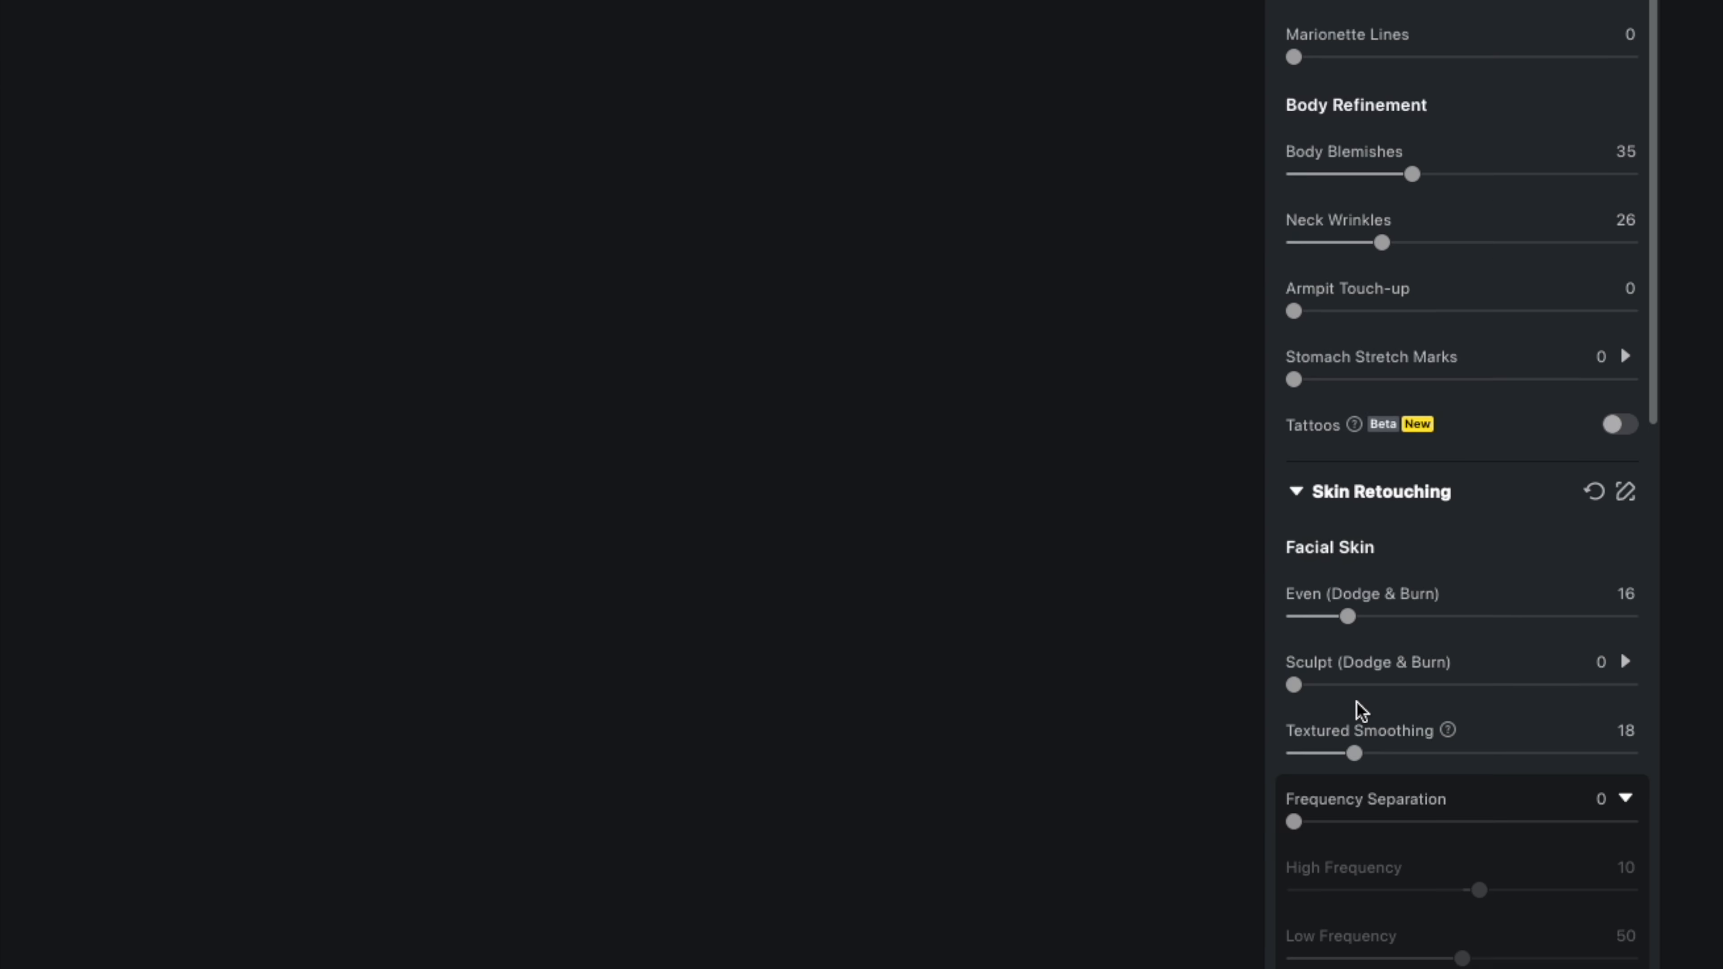
{"action": "left_click_drag", "start_coordinate": [1295, 616], "coordinate": [1381, 619]}
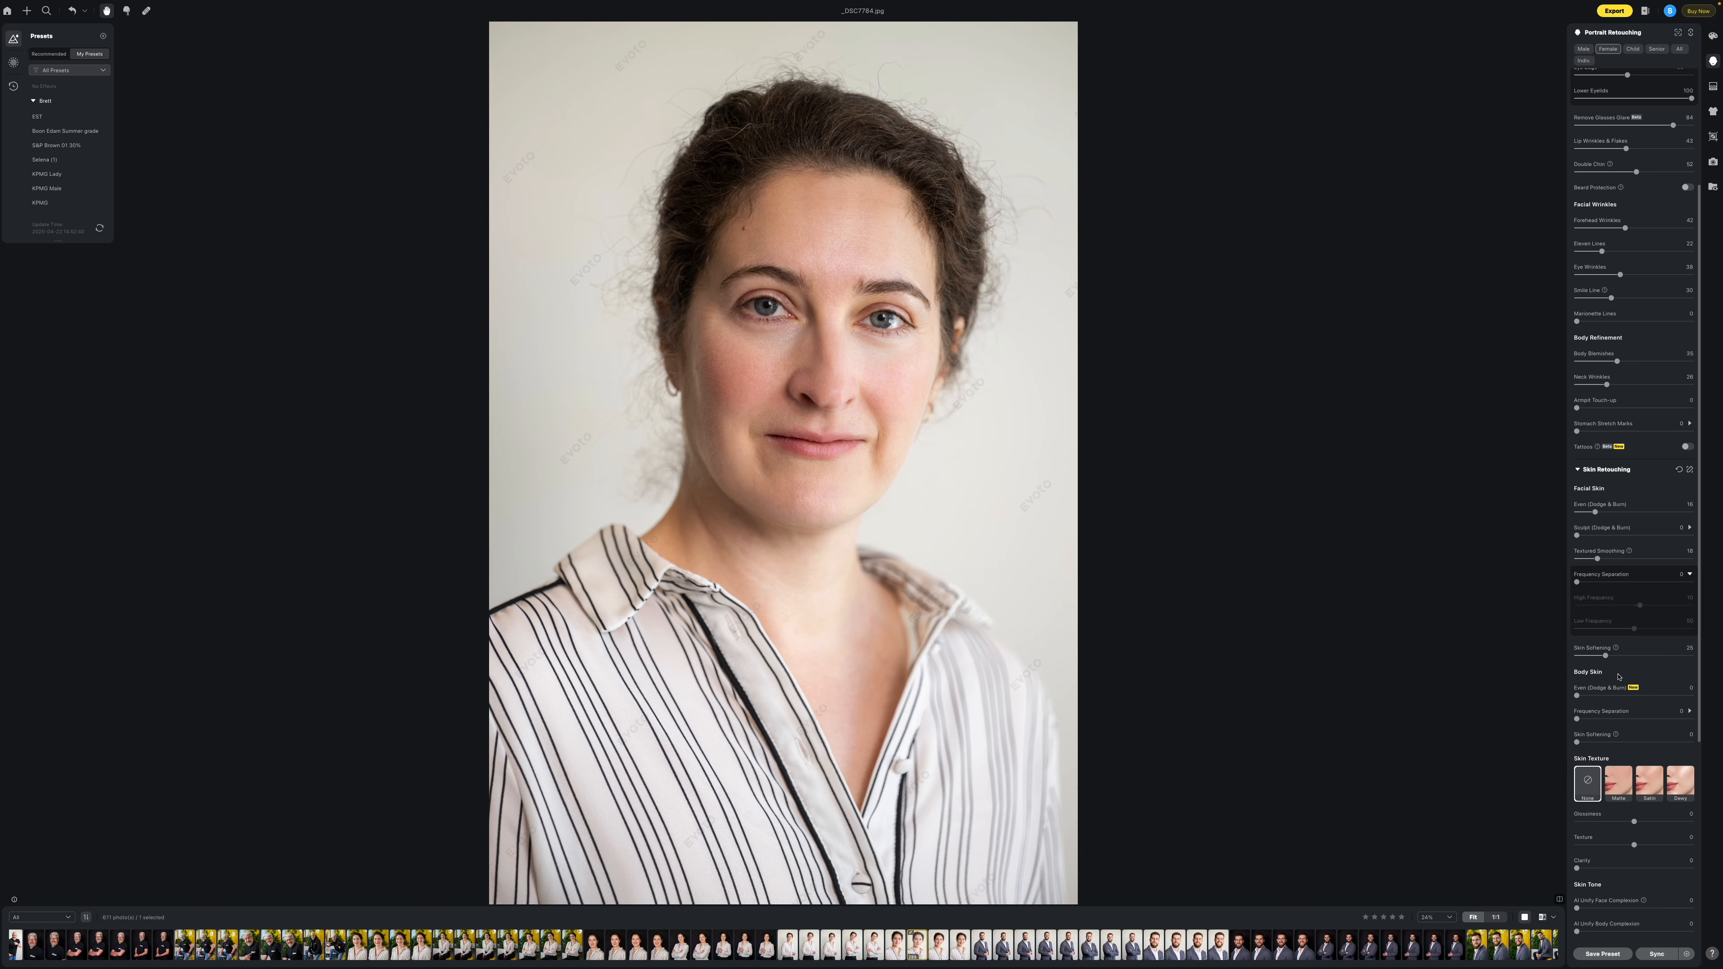
Brighten both eyes slightly and set Red Vein Removal to about 52.
{"action": "scroll", "coordinate": [1614, 672], "scroll_direction": "down", "scroll_amount": 3}
{"action": "scroll", "coordinate": [1618, 677], "scroll_direction": "down", "scroll_amount": 2}
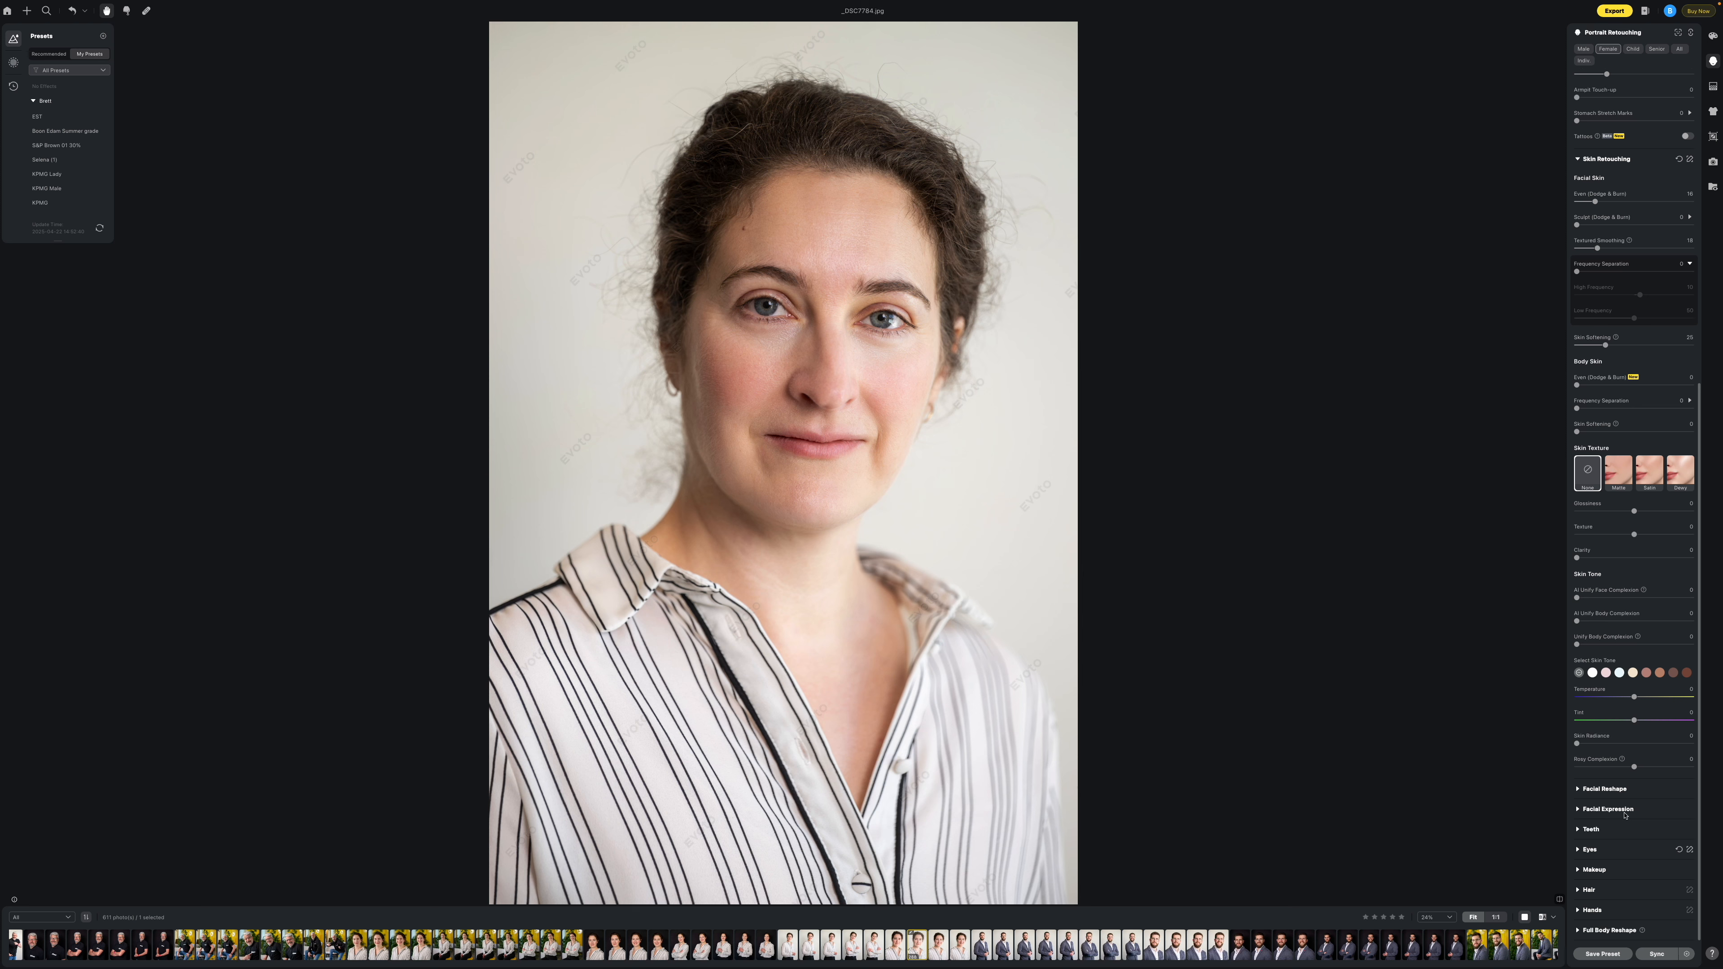
{"action": "left_click", "coordinate": [1588, 830]}
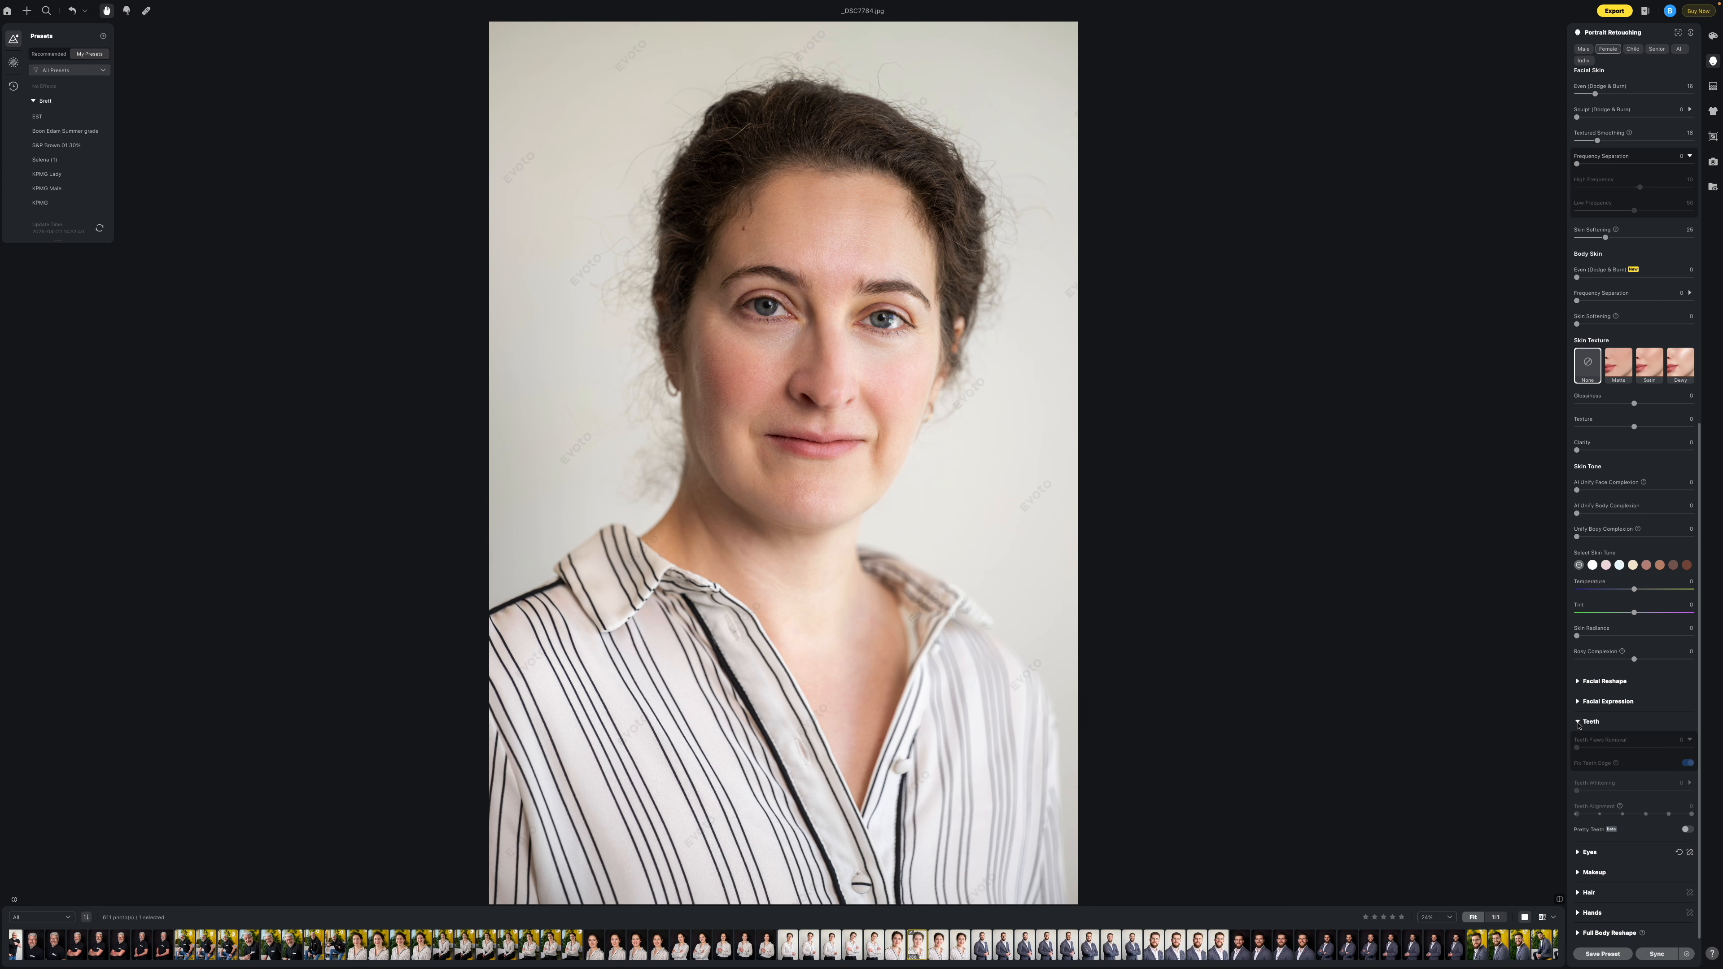
{"action": "left_click", "coordinate": [1578, 723]}
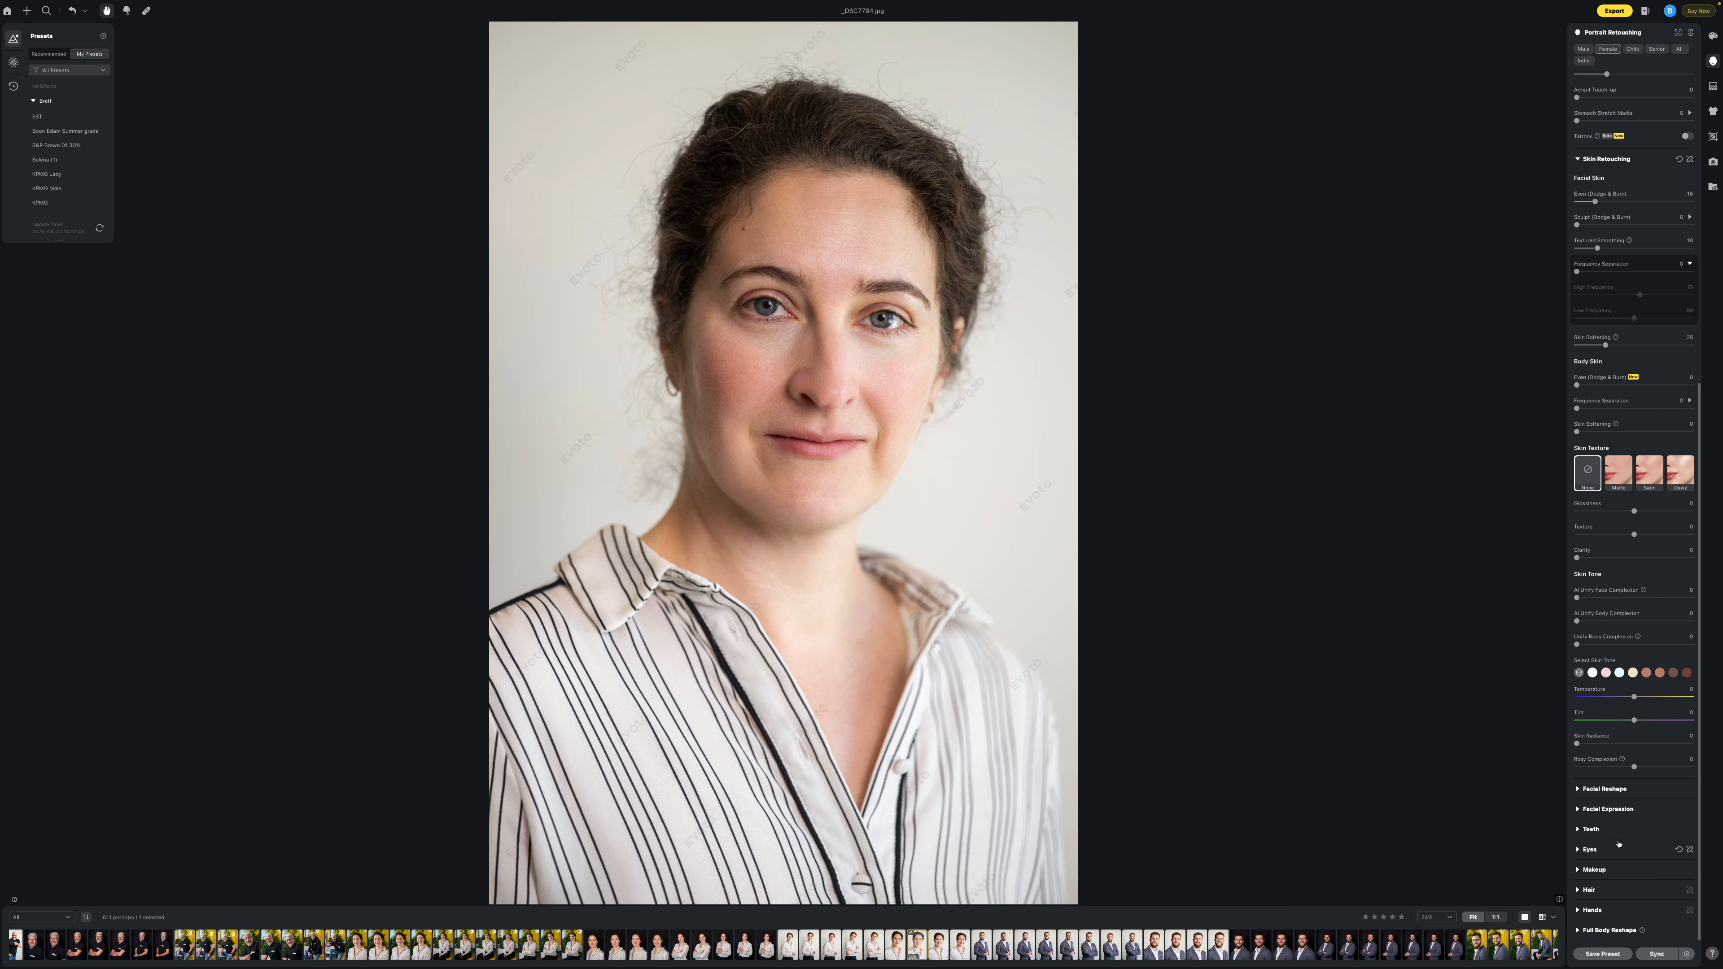
{"action": "left_click", "coordinate": [1579, 850]}
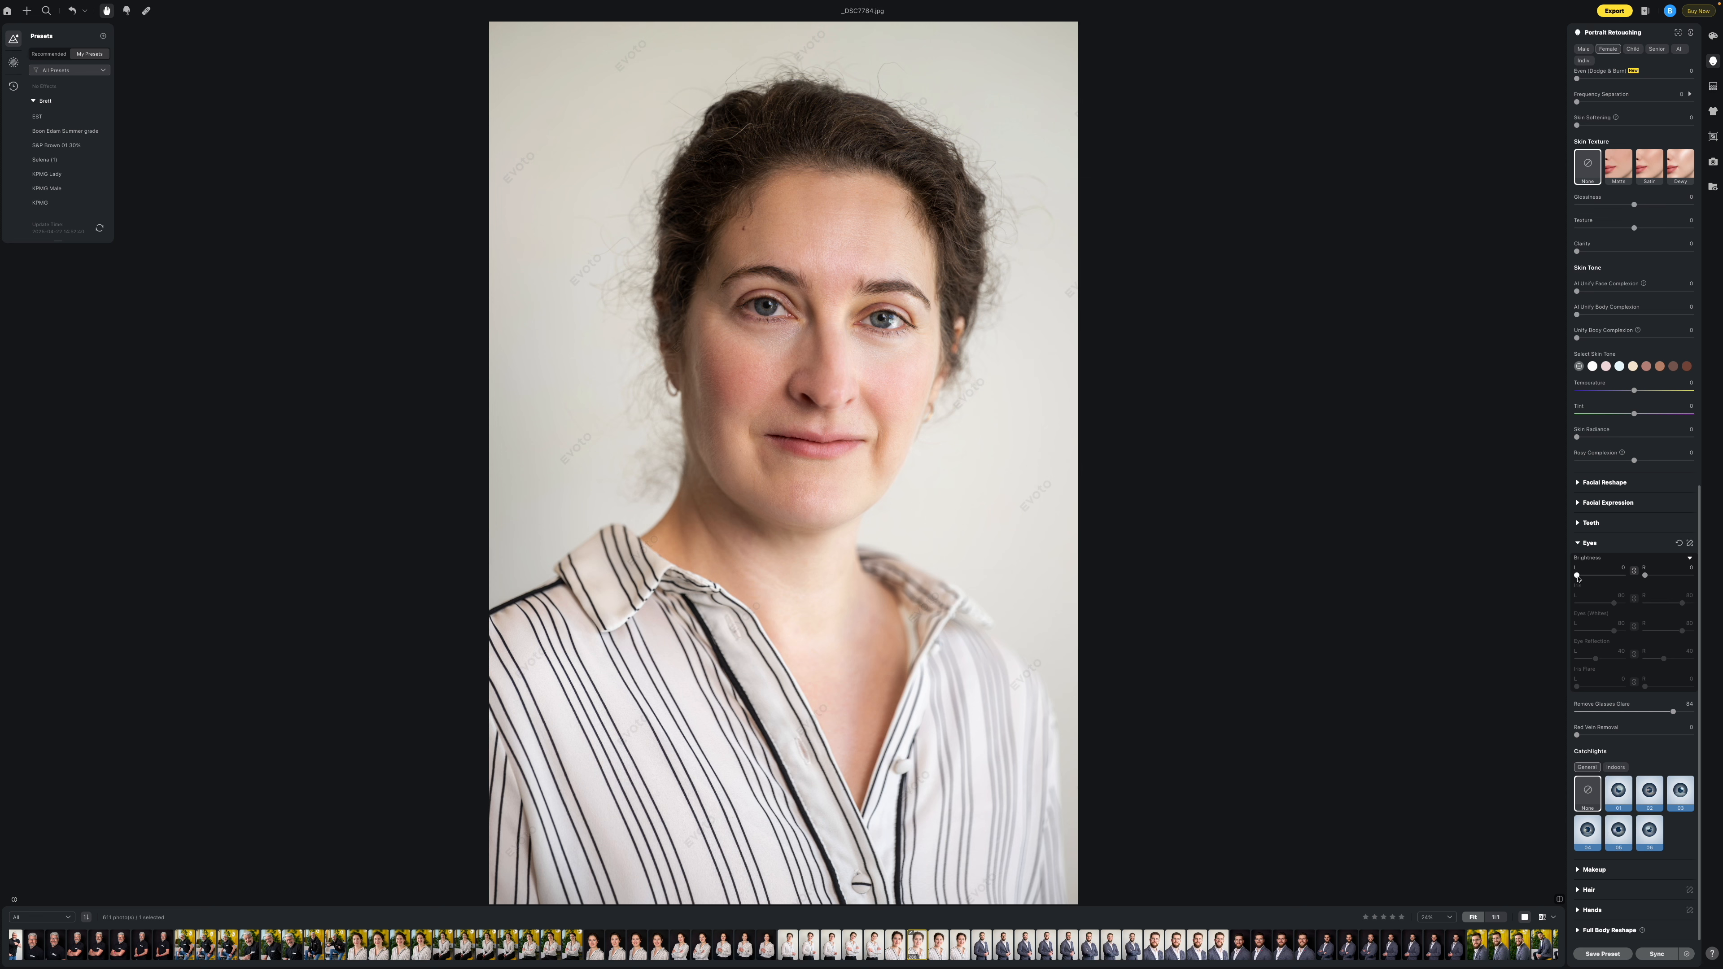
{"action": "left_click_drag", "start_coordinate": [1576, 576], "coordinate": [1585, 578]}
{"action": "left_click_drag", "start_coordinate": [1576, 735], "coordinate": [1636, 735]}
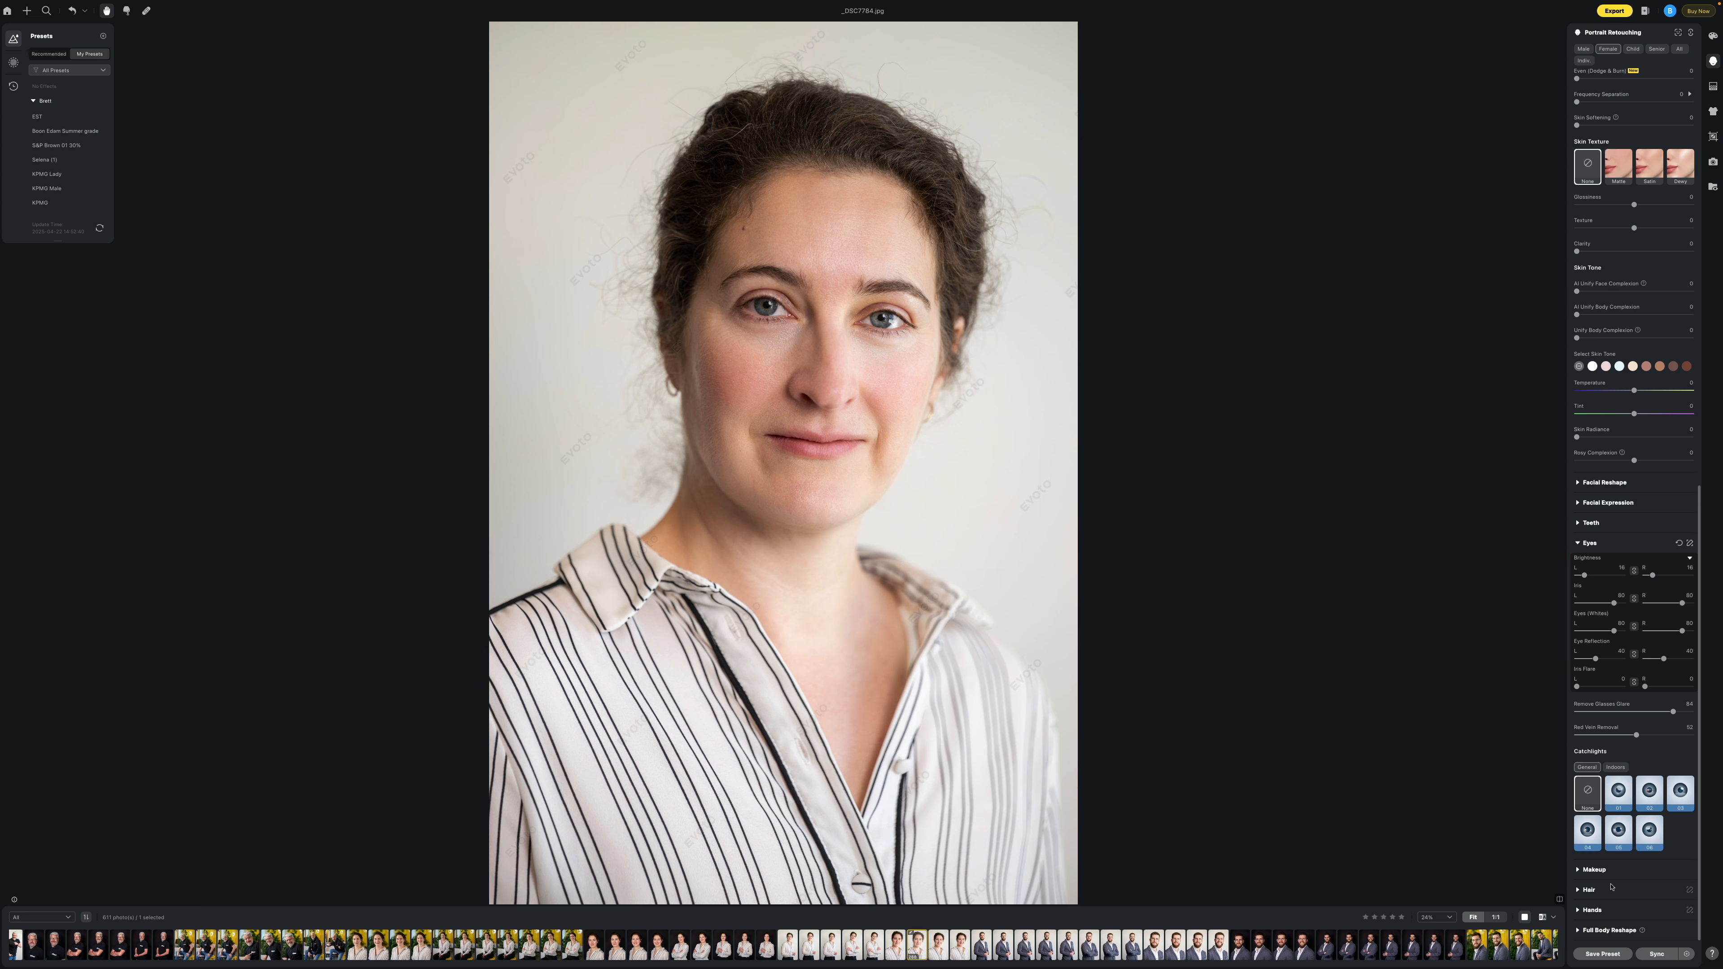
Remove flyaway hairs by setting Stray Hairs Removal to about 39.
{"action": "left_click", "coordinate": [1589, 890]}
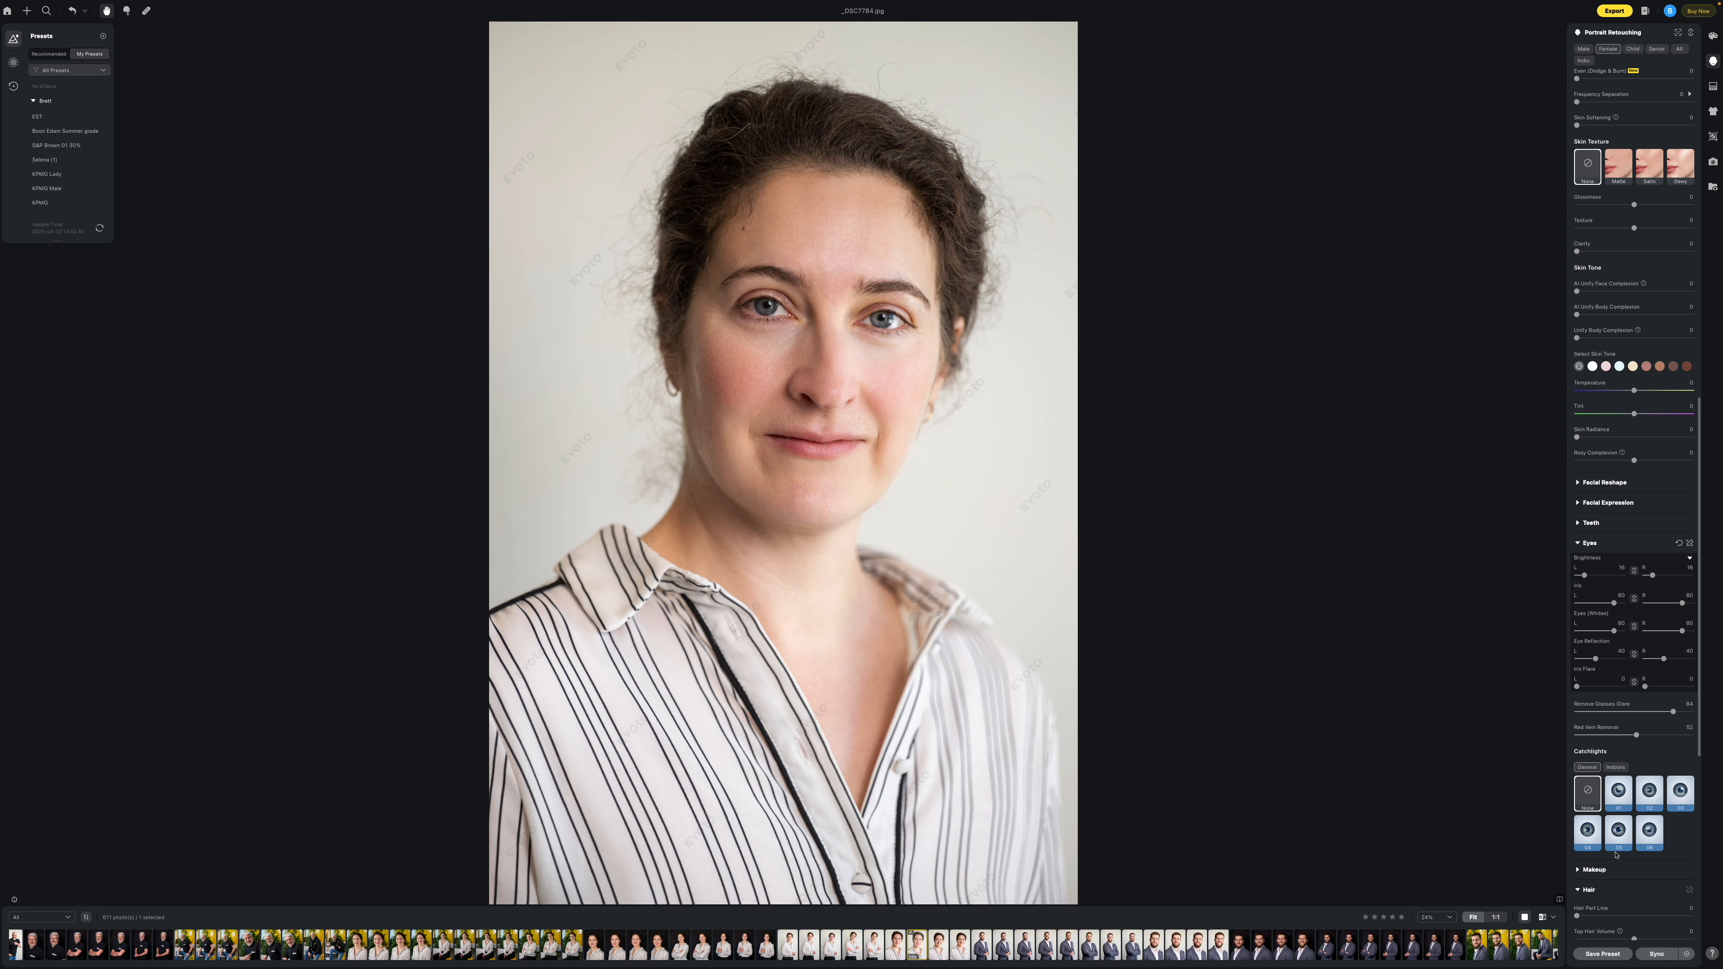
{"action": "scroll", "coordinate": [1642, 611], "scroll_direction": "down", "scroll_amount": 6}
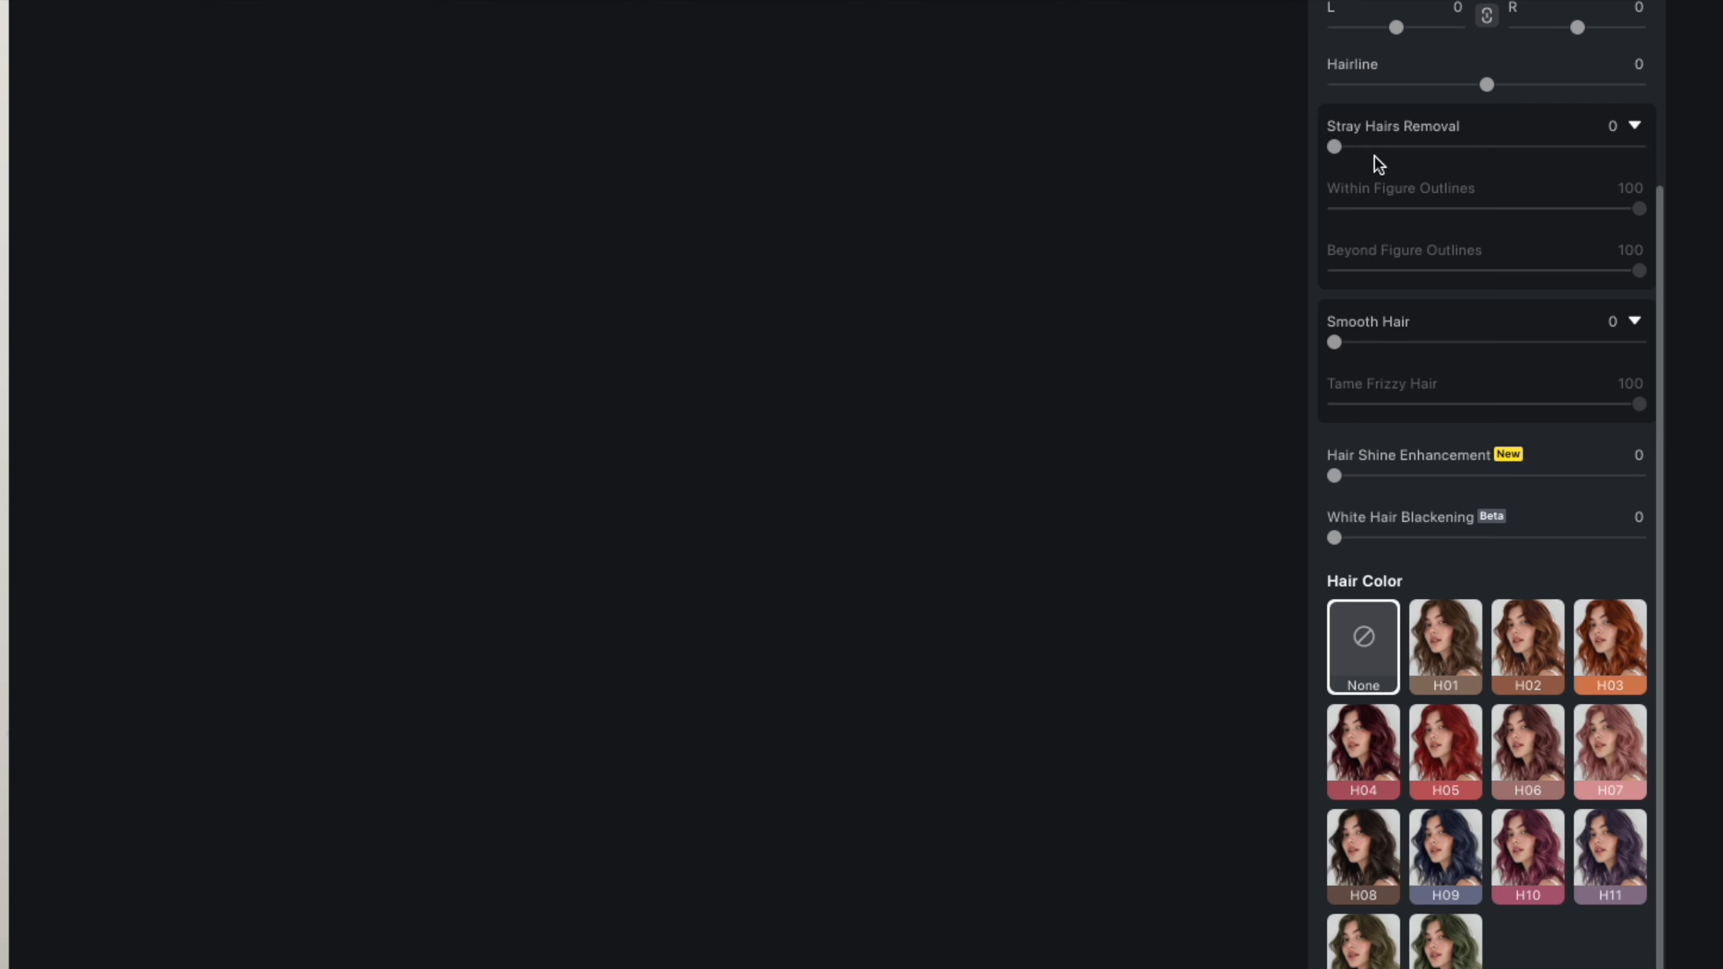
{"action": "left_click", "coordinate": [1339, 147]}
{"action": "left_click_drag", "start_coordinate": [1339, 145], "coordinate": [1403, 152]}
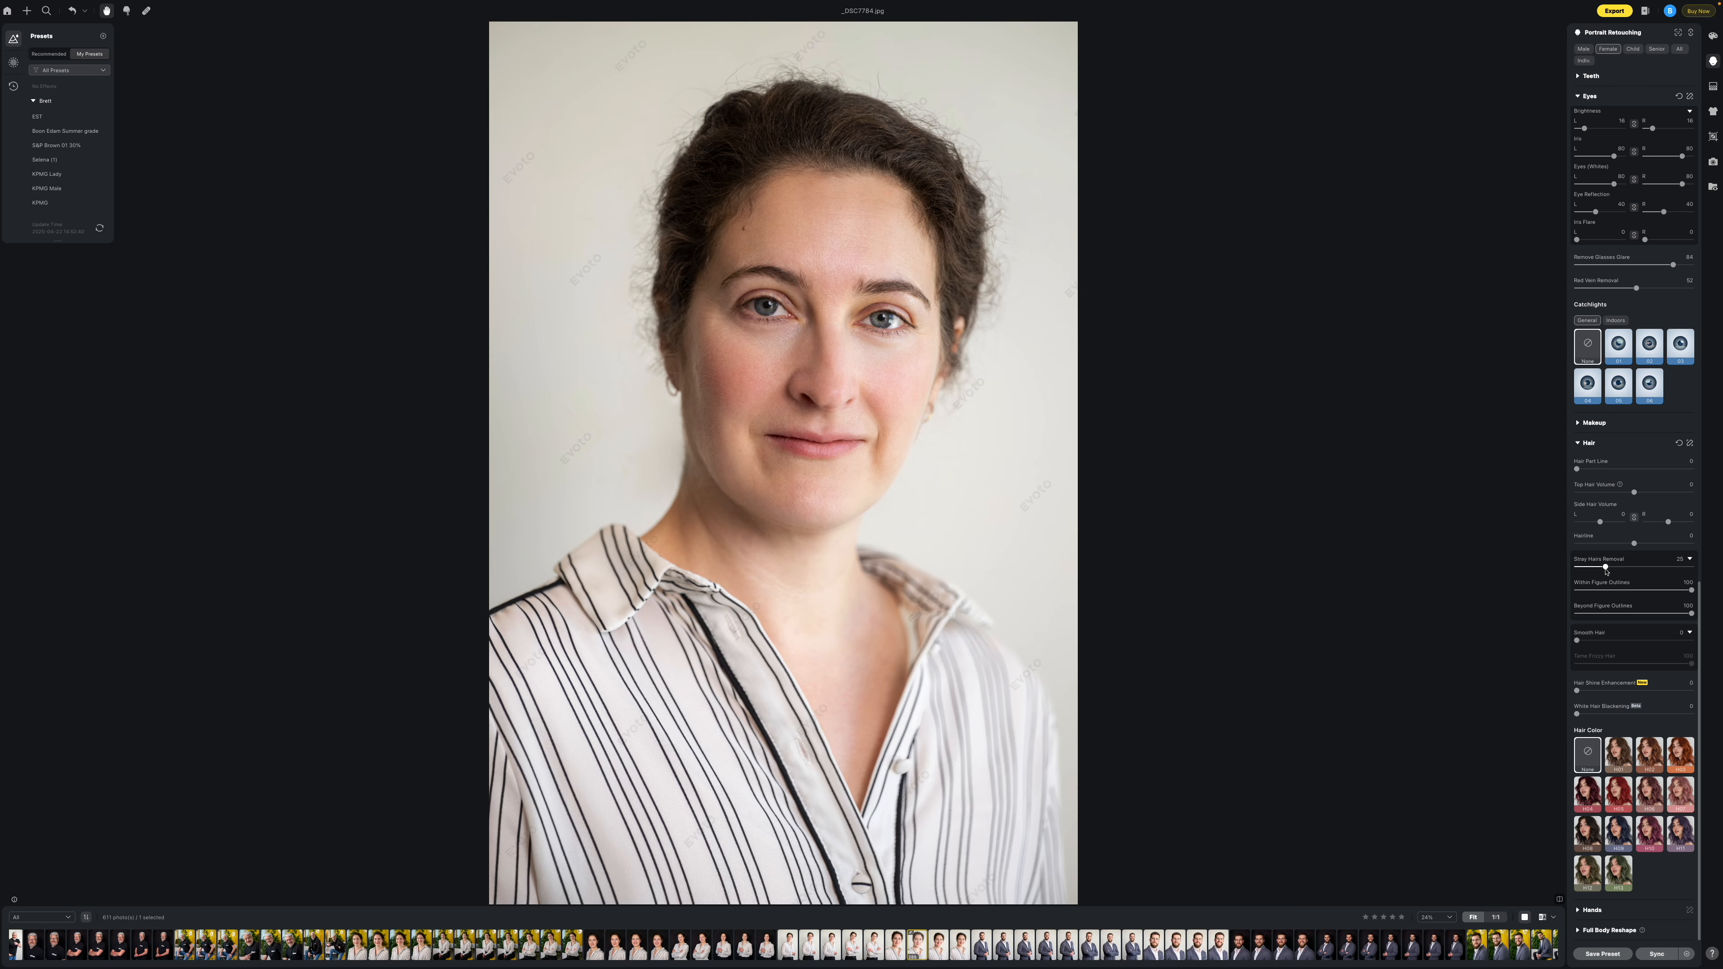
{"action": "left_click_drag", "start_coordinate": [1605, 569], "coordinate": [1626, 571]}
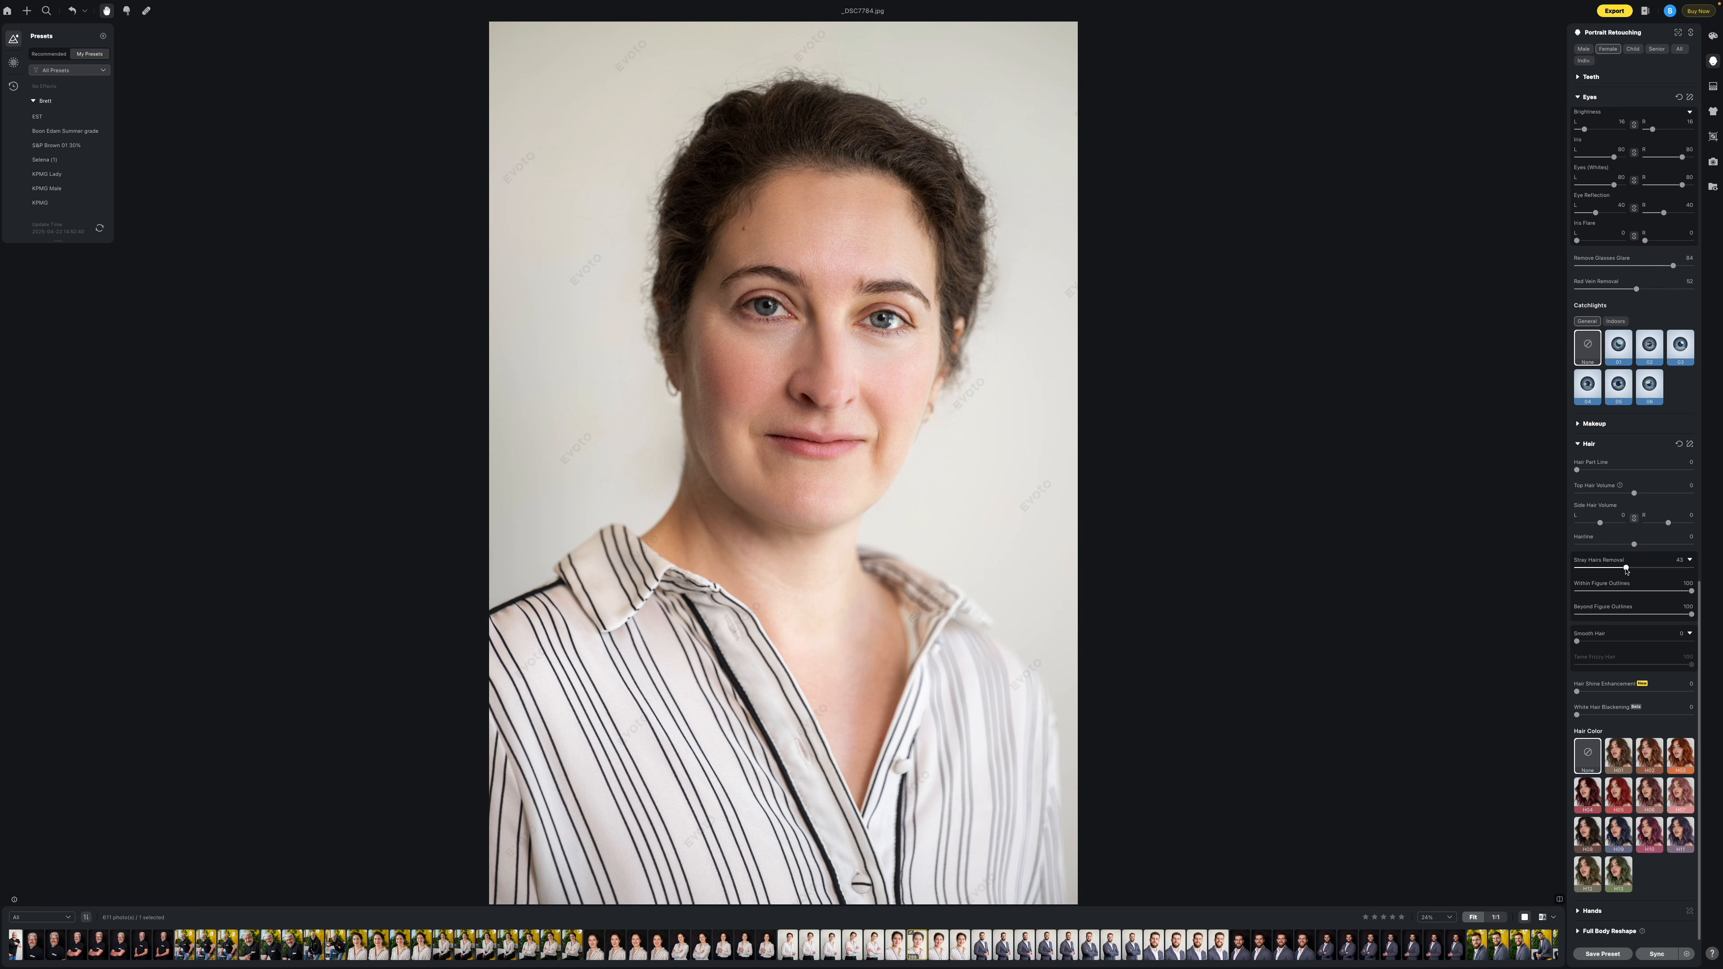
{"action": "left_click_drag", "start_coordinate": [1626, 570], "coordinate": [1621, 568]}
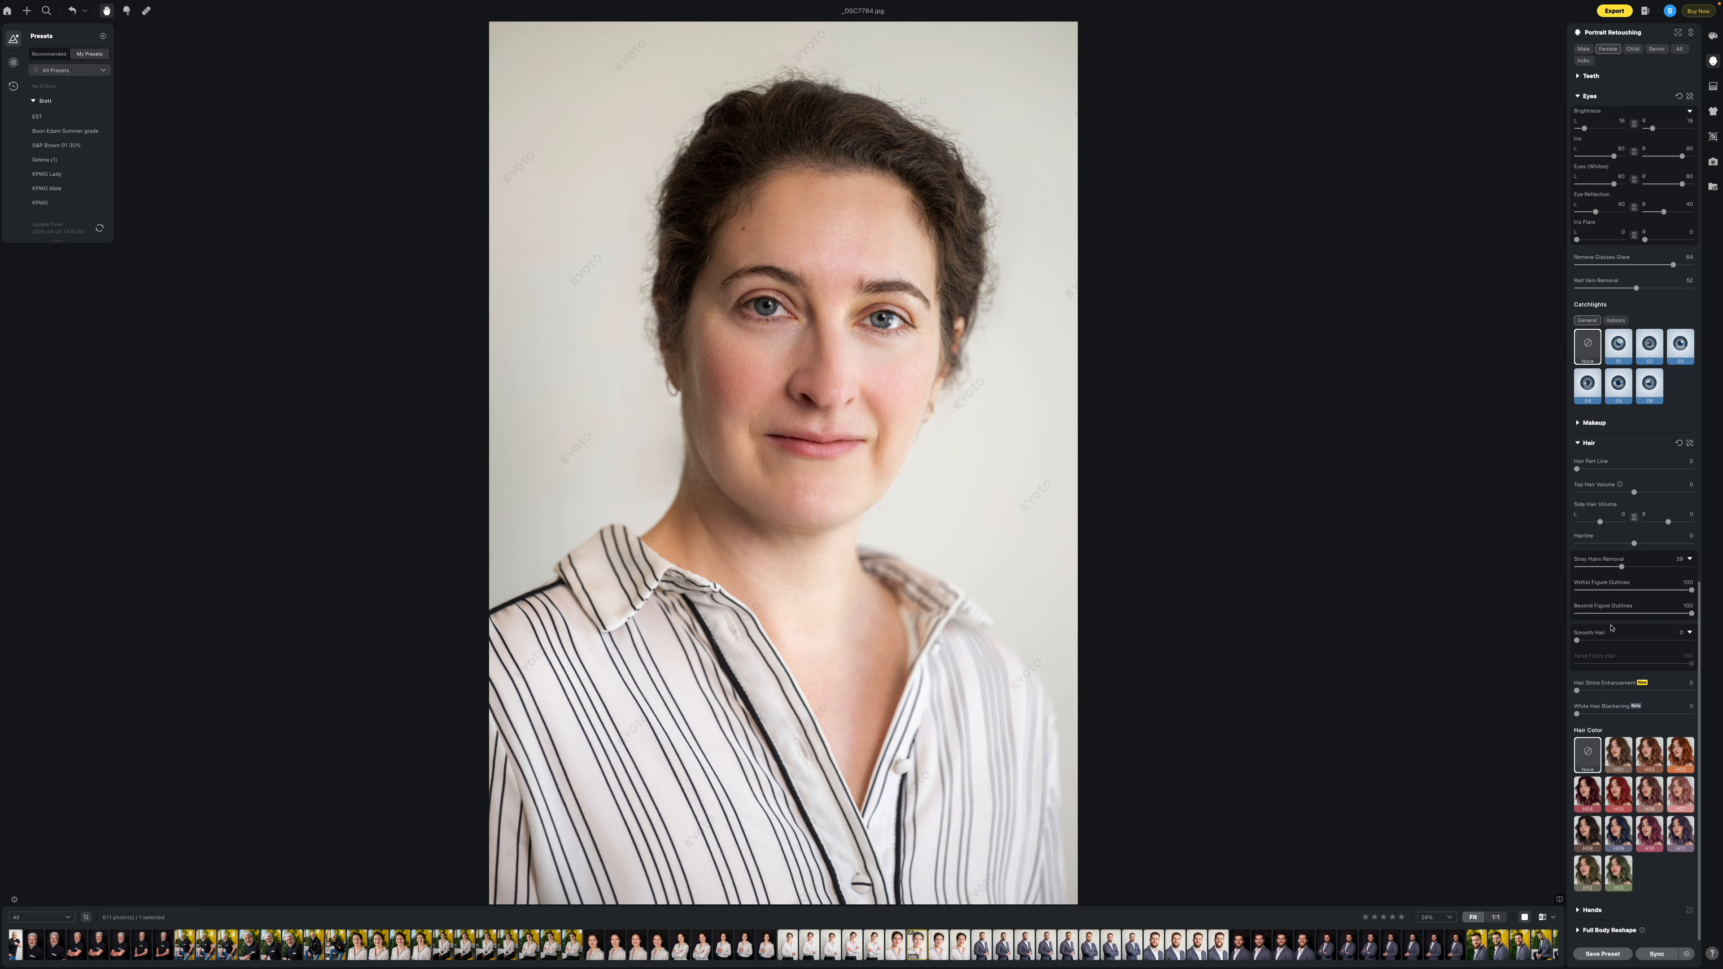
Set Smooth Hair to about 41 and Tame Frizzy Hair to about 43.
{"action": "left_click_drag", "start_coordinate": [1578, 641], "coordinate": [1627, 646]}
{"action": "left_click_drag", "start_coordinate": [1626, 645], "coordinate": [1625, 643]}
{"action": "left_click_drag", "start_coordinate": [1683, 671], "coordinate": [1633, 669]}
{"action": "left_click_drag", "start_coordinate": [1634, 669], "coordinate": [1626, 669]}
{"action": "left_click", "coordinate": [1578, 910]}
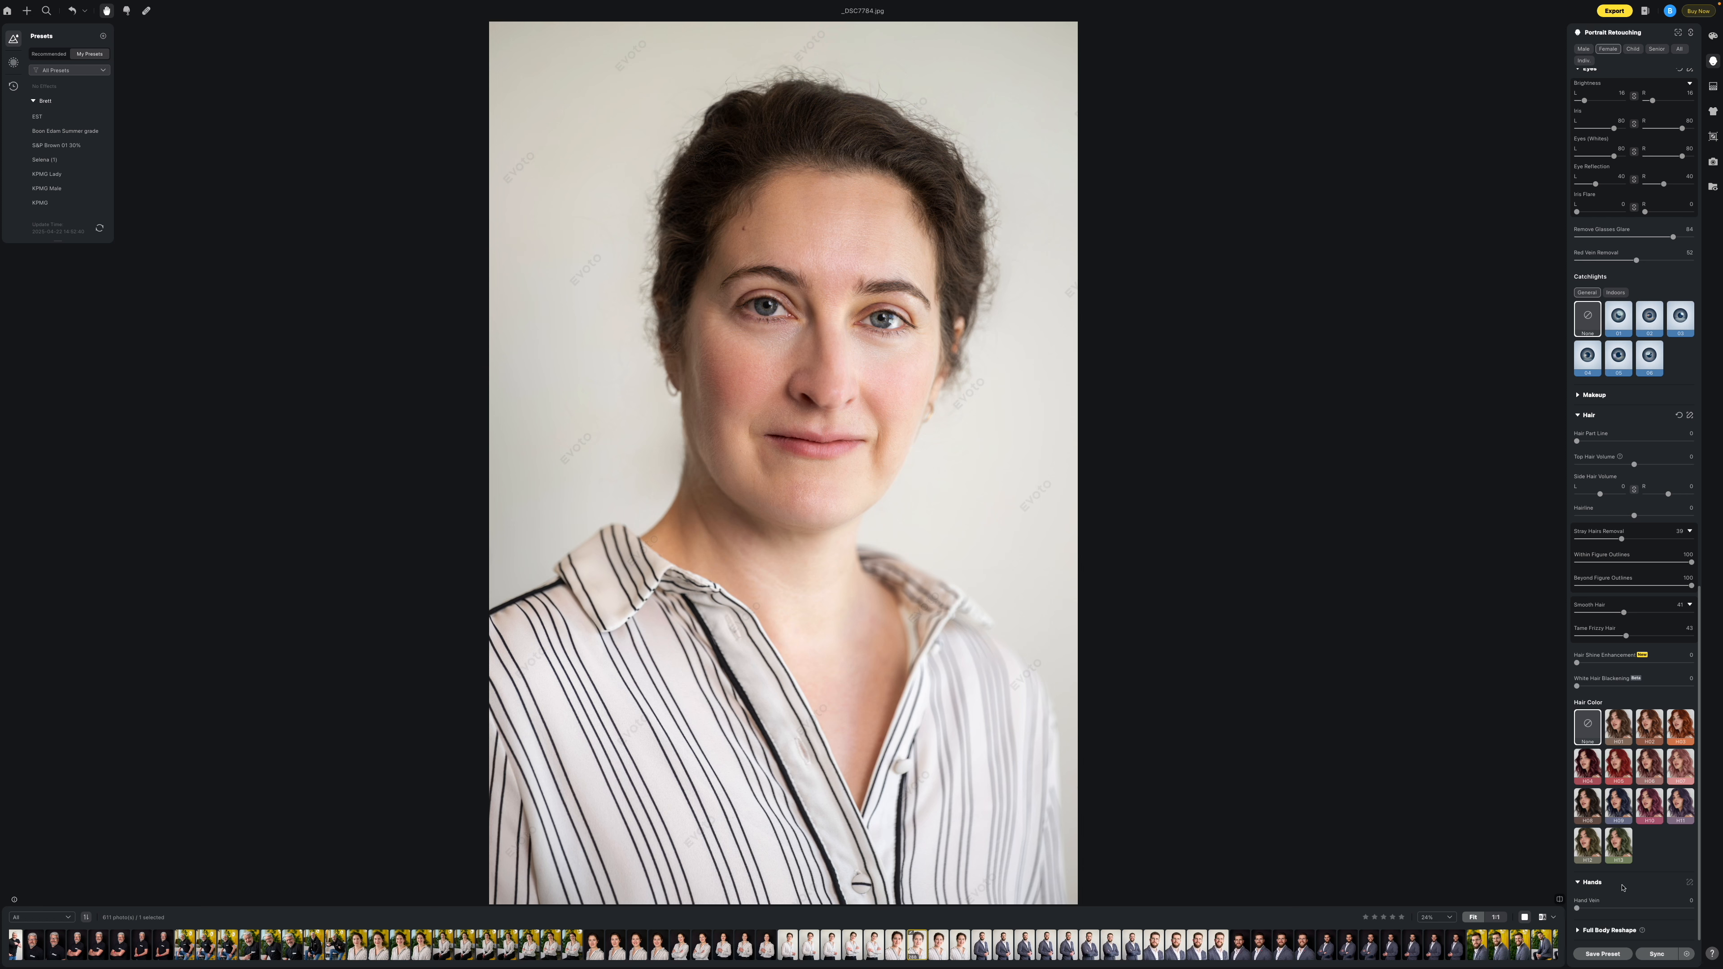
{"action": "left_click", "coordinate": [1577, 883]}
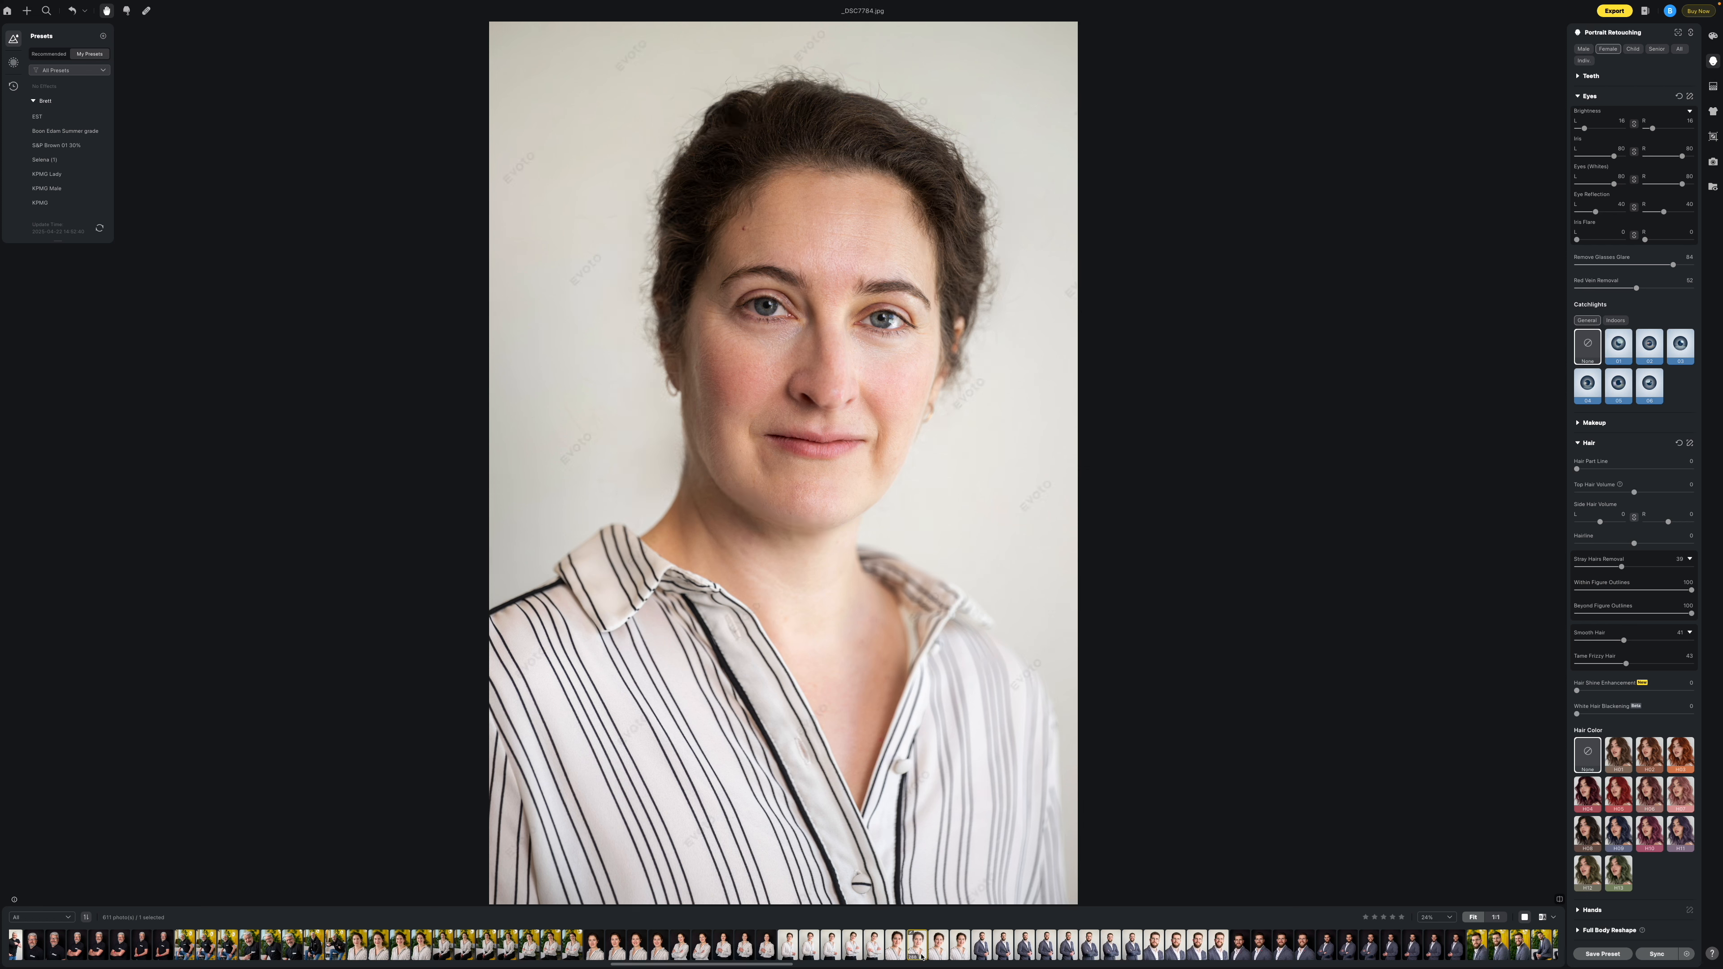
Select all photos in the project and sync the portrait's retouching settings to them.
{"action": "key", "text": "super+a"}
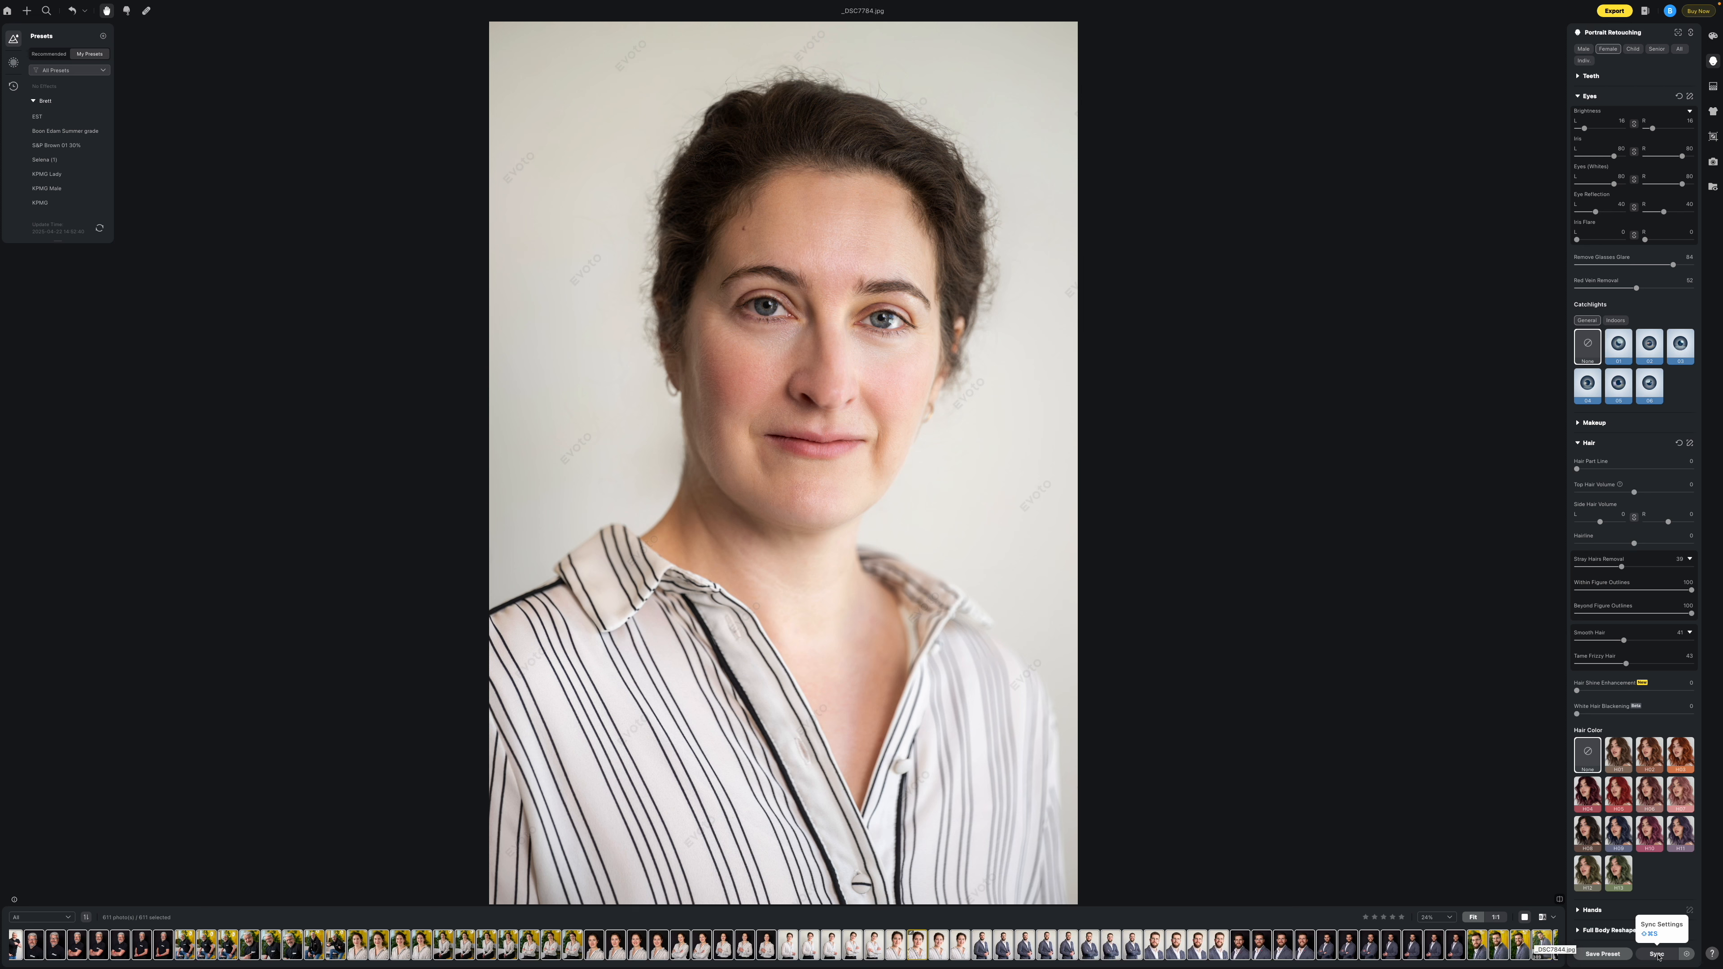
{"action": "left_click", "coordinate": [1657, 954]}
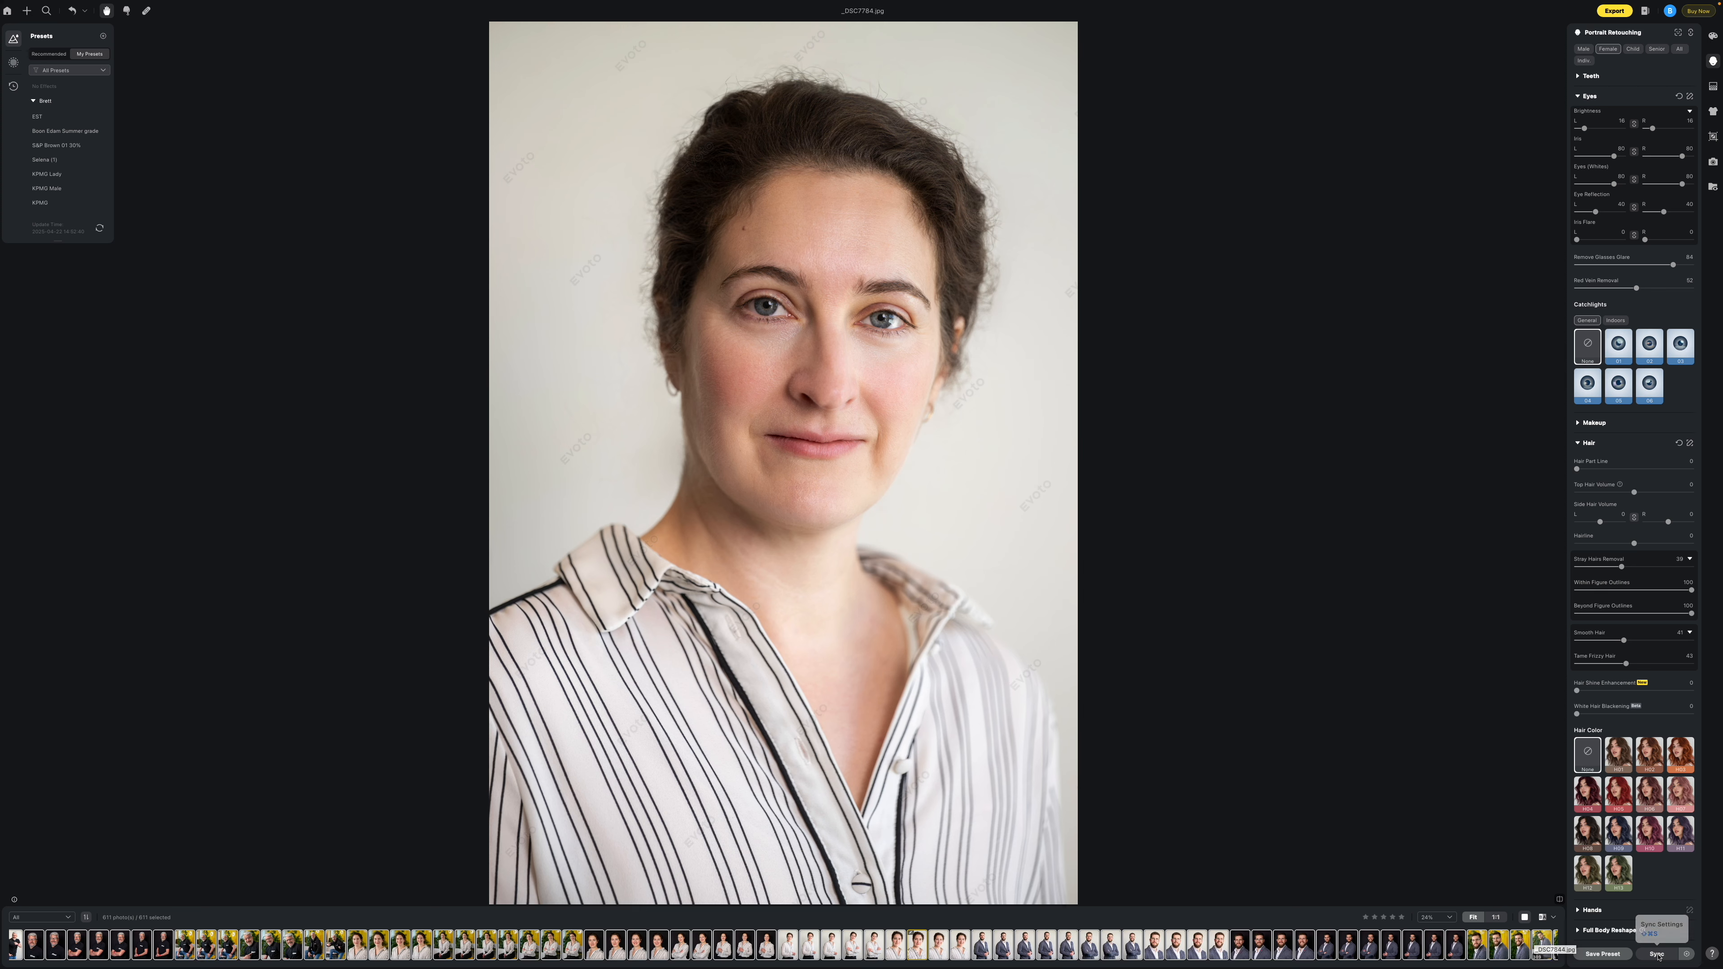
Apply the sync to all selected photos and open the portrait of the bearded man with glasses and a white shirt.
{"action": "left_click", "coordinate": [942, 580]}
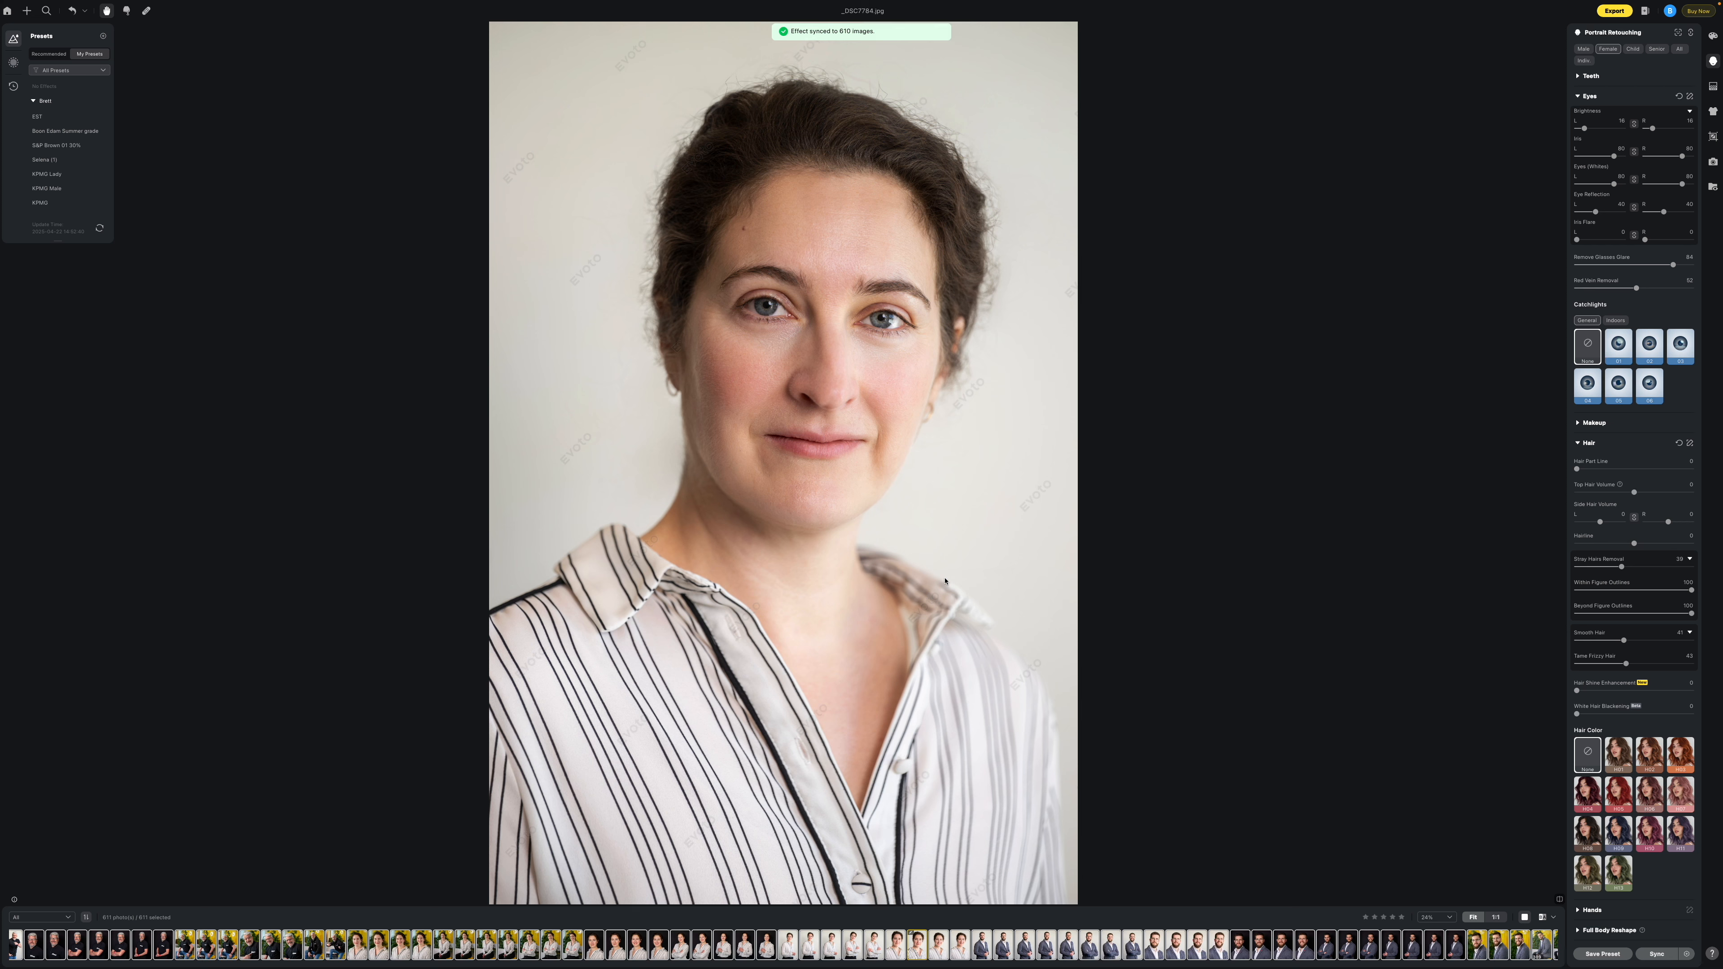
{"action": "scroll", "coordinate": [1145, 945], "scroll_direction": "down", "scroll_amount": 5}
{"action": "scroll", "coordinate": [1145, 945], "scroll_direction": "down", "scroll_amount": 10}
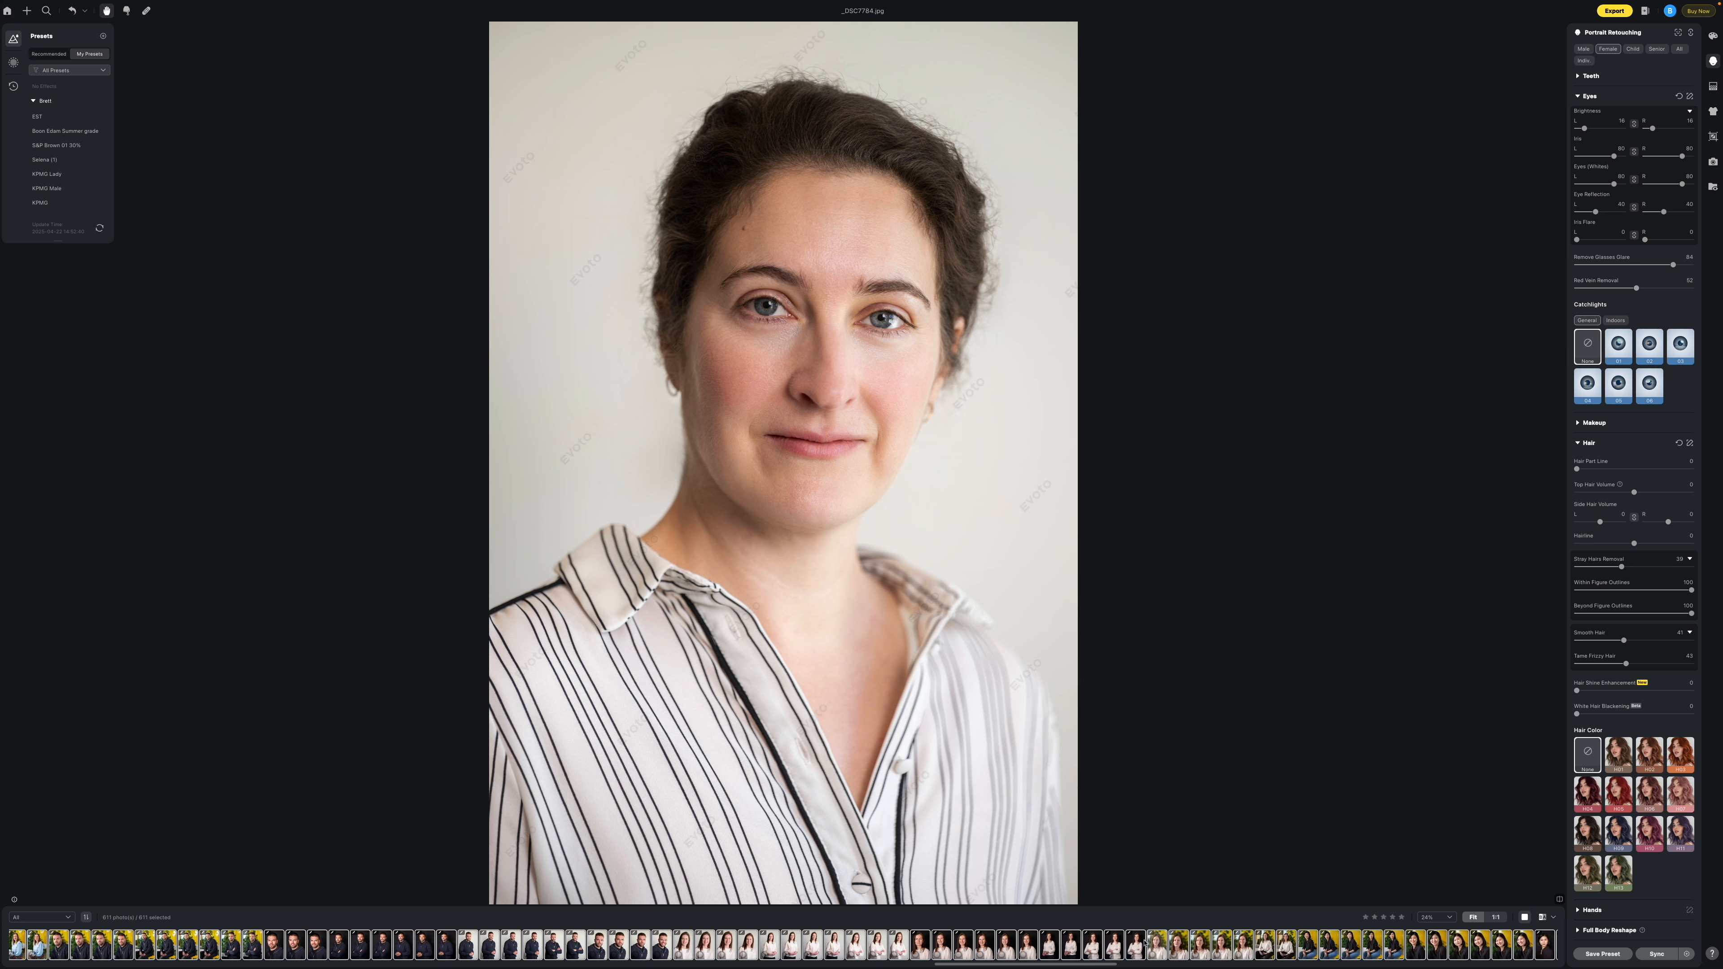
{"action": "scroll", "coordinate": [1145, 944], "scroll_direction": "down", "scroll_amount": 3}
{"action": "scroll", "coordinate": [1145, 943], "scroll_direction": "down", "scroll_amount": 10}
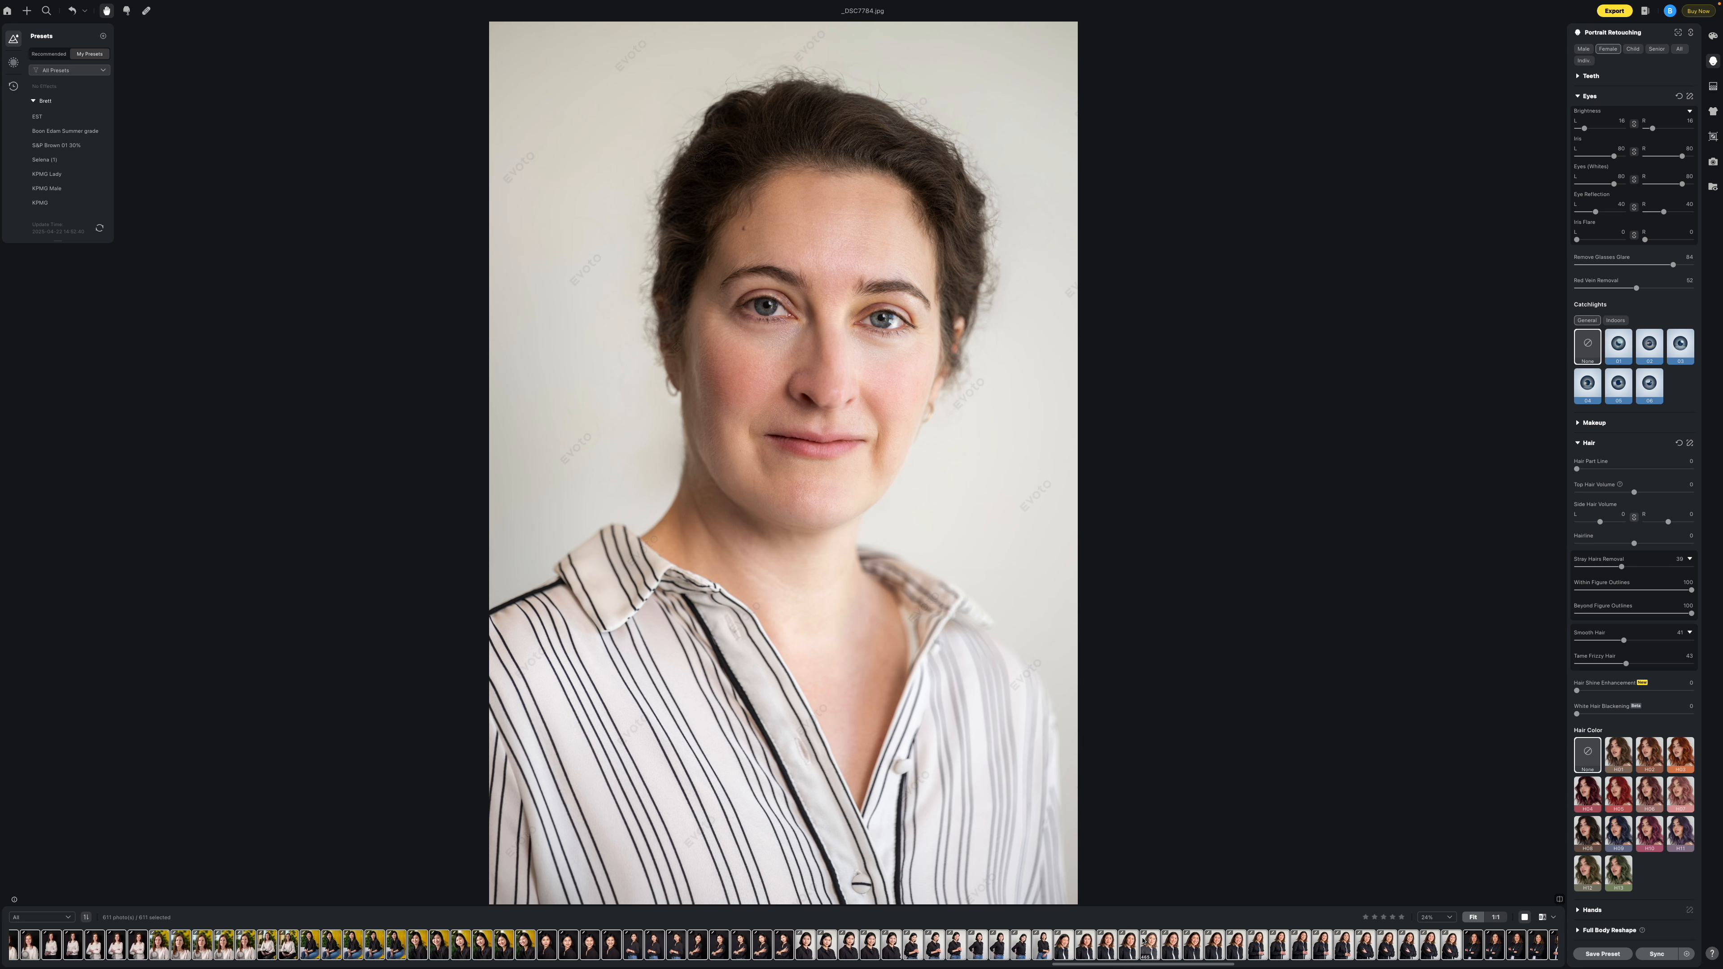
{"action": "scroll", "coordinate": [1140, 940], "scroll_direction": "down", "scroll_amount": 10}
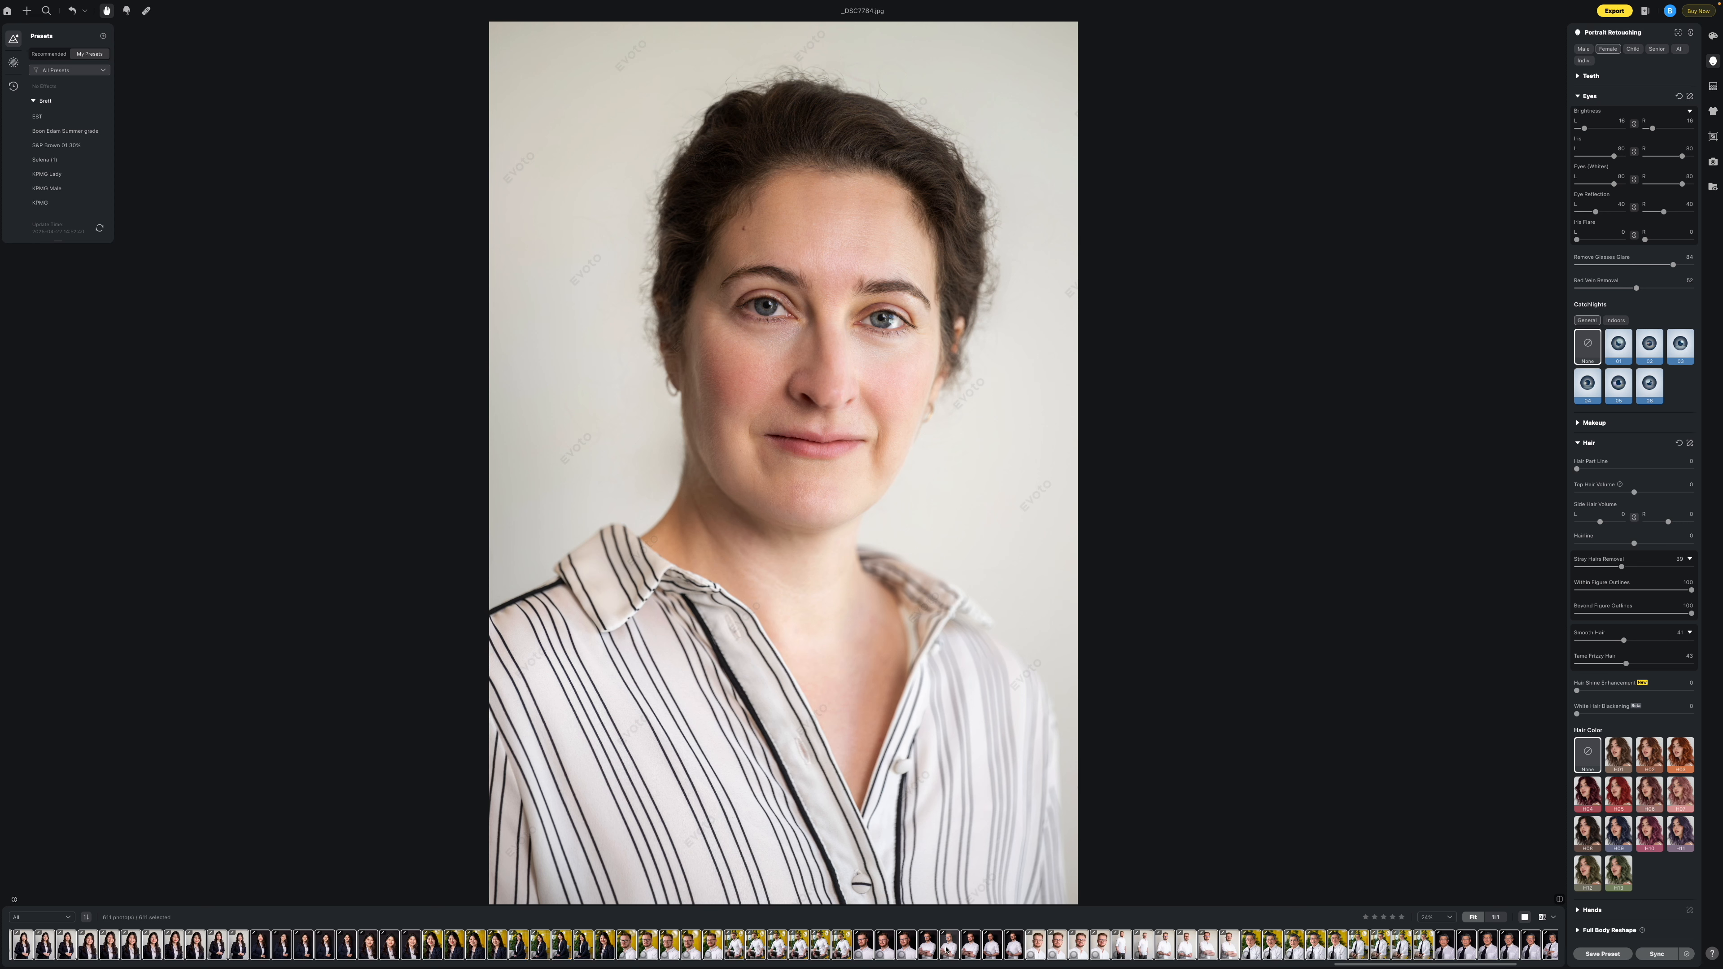
{"action": "left_click", "coordinate": [1081, 948]}
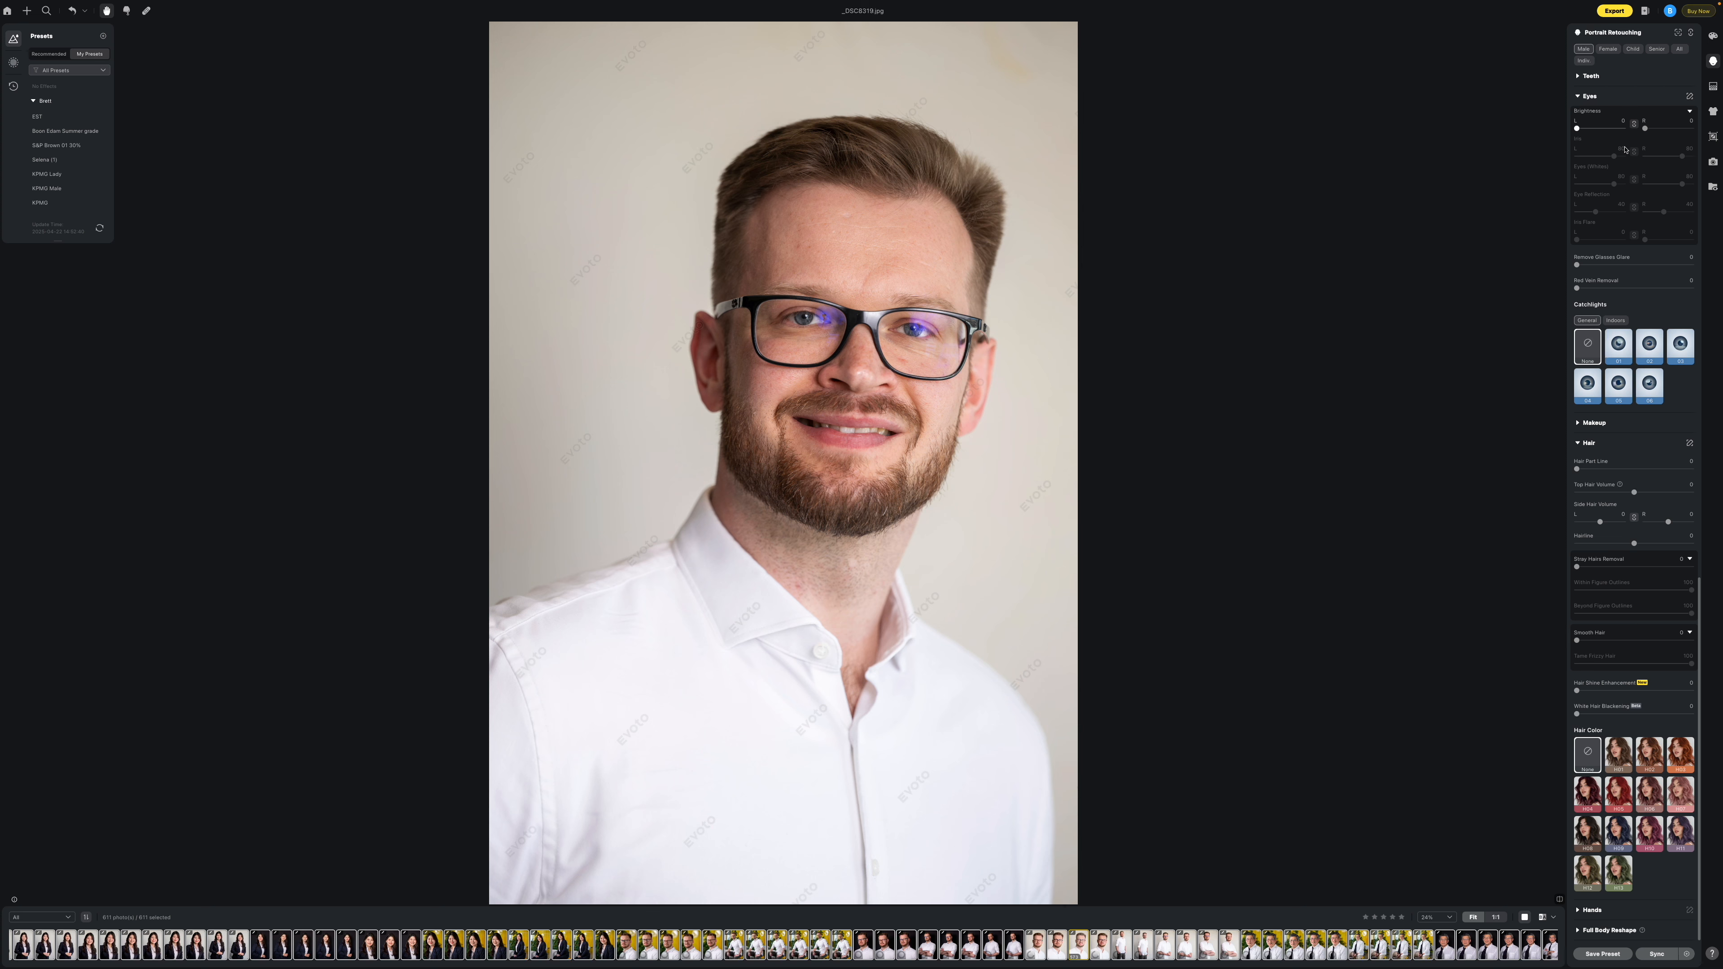
Set the man's Freckles & Acne to about 50, Face Shine 31, Dark Circles 20, Eye Bags 21 and Glasses Glare removal 80.
{"action": "scroll", "coordinate": [1625, 149], "scroll_direction": "up", "scroll_amount": 3}
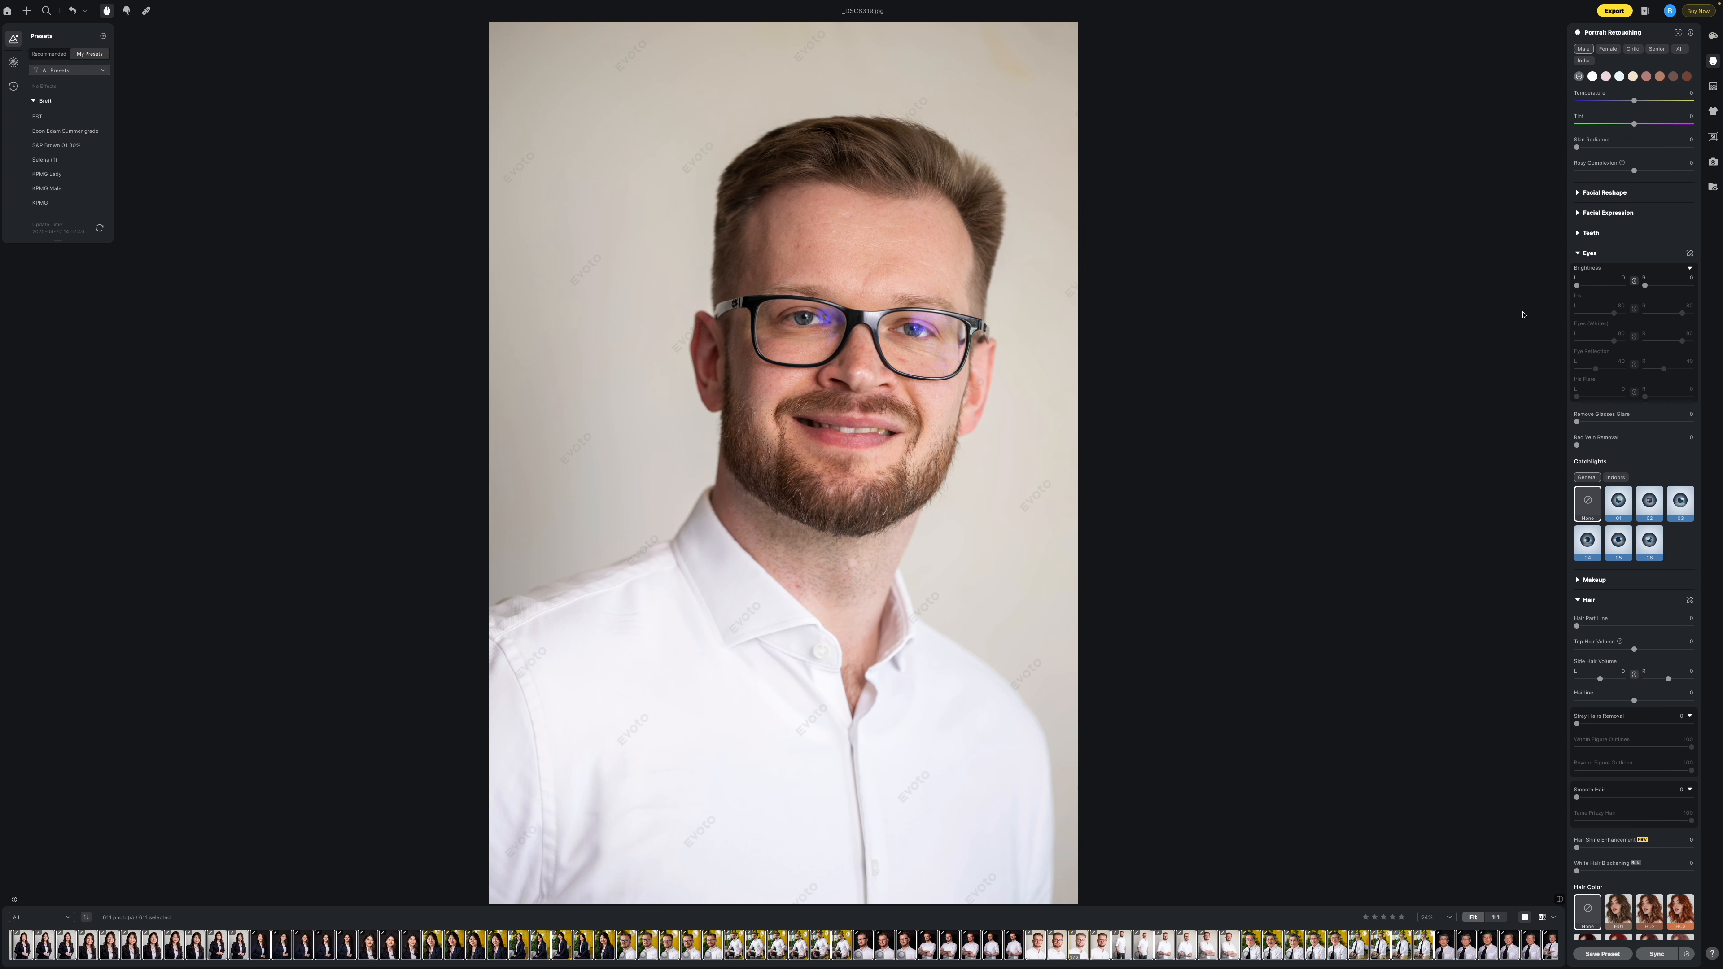
{"action": "left_click", "coordinate": [1579, 254]}
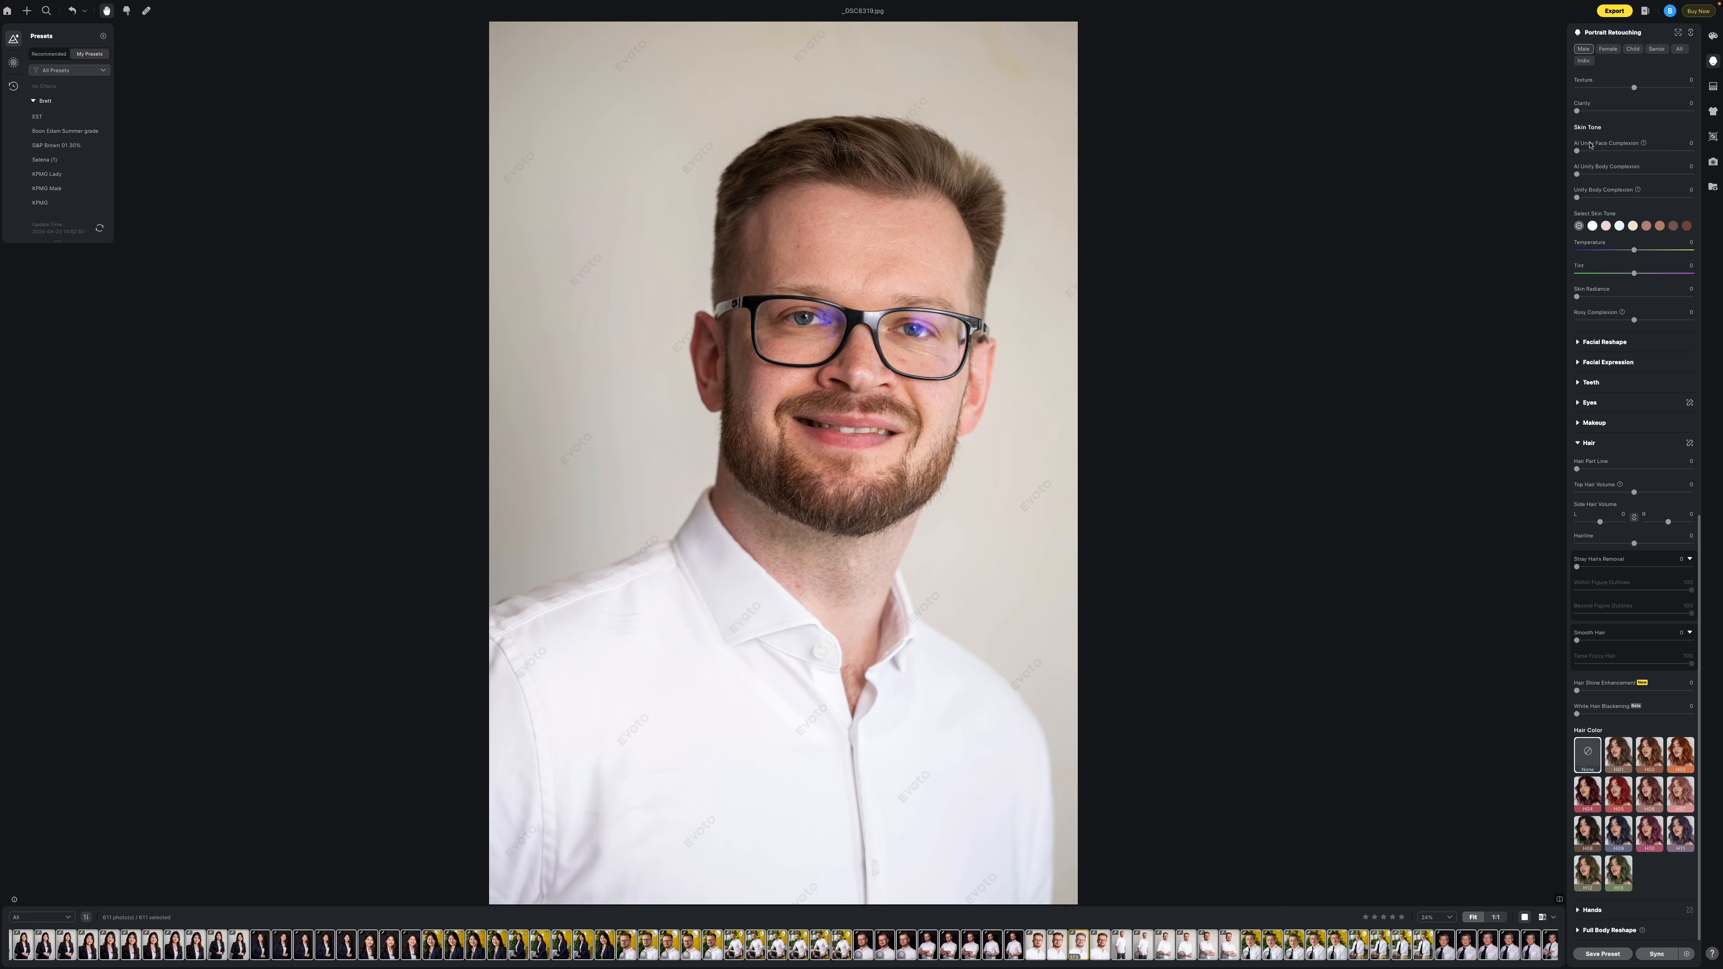
{"action": "left_click", "coordinate": [1578, 443]}
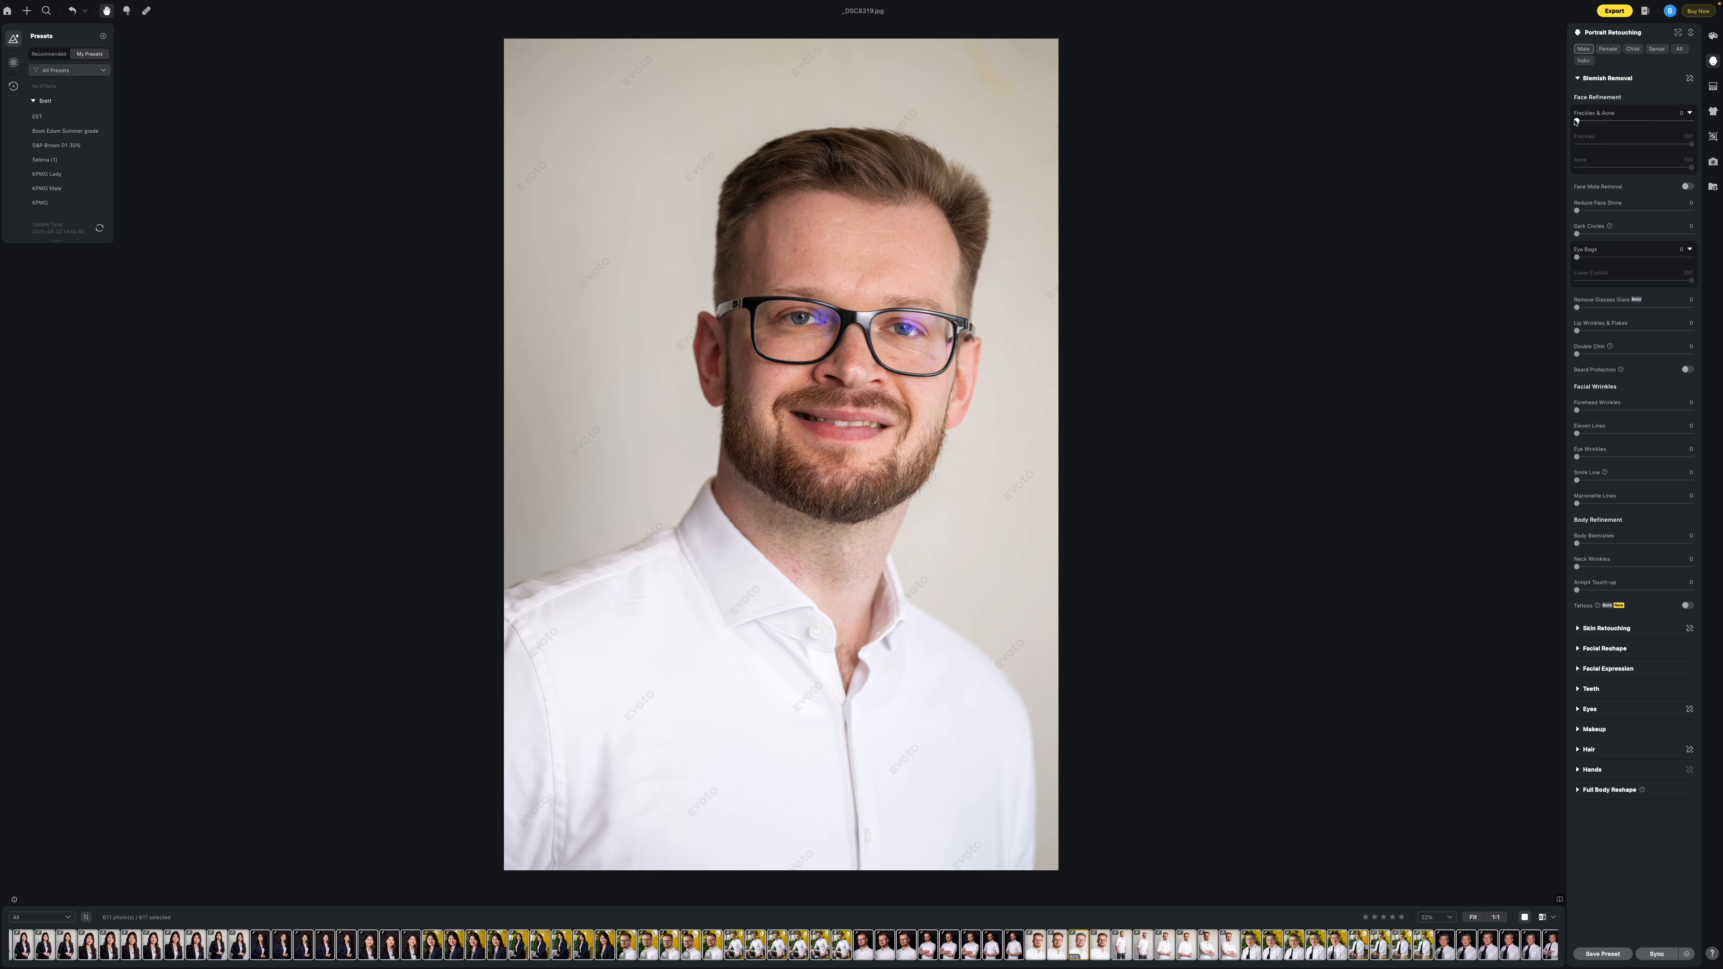
{"action": "left_click_drag", "start_coordinate": [1578, 122], "coordinate": [1618, 123]}
{"action": "left_click_drag", "start_coordinate": [1651, 123], "coordinate": [1633, 122]}
{"action": "left_click_drag", "start_coordinate": [1576, 210], "coordinate": [1601, 257]}
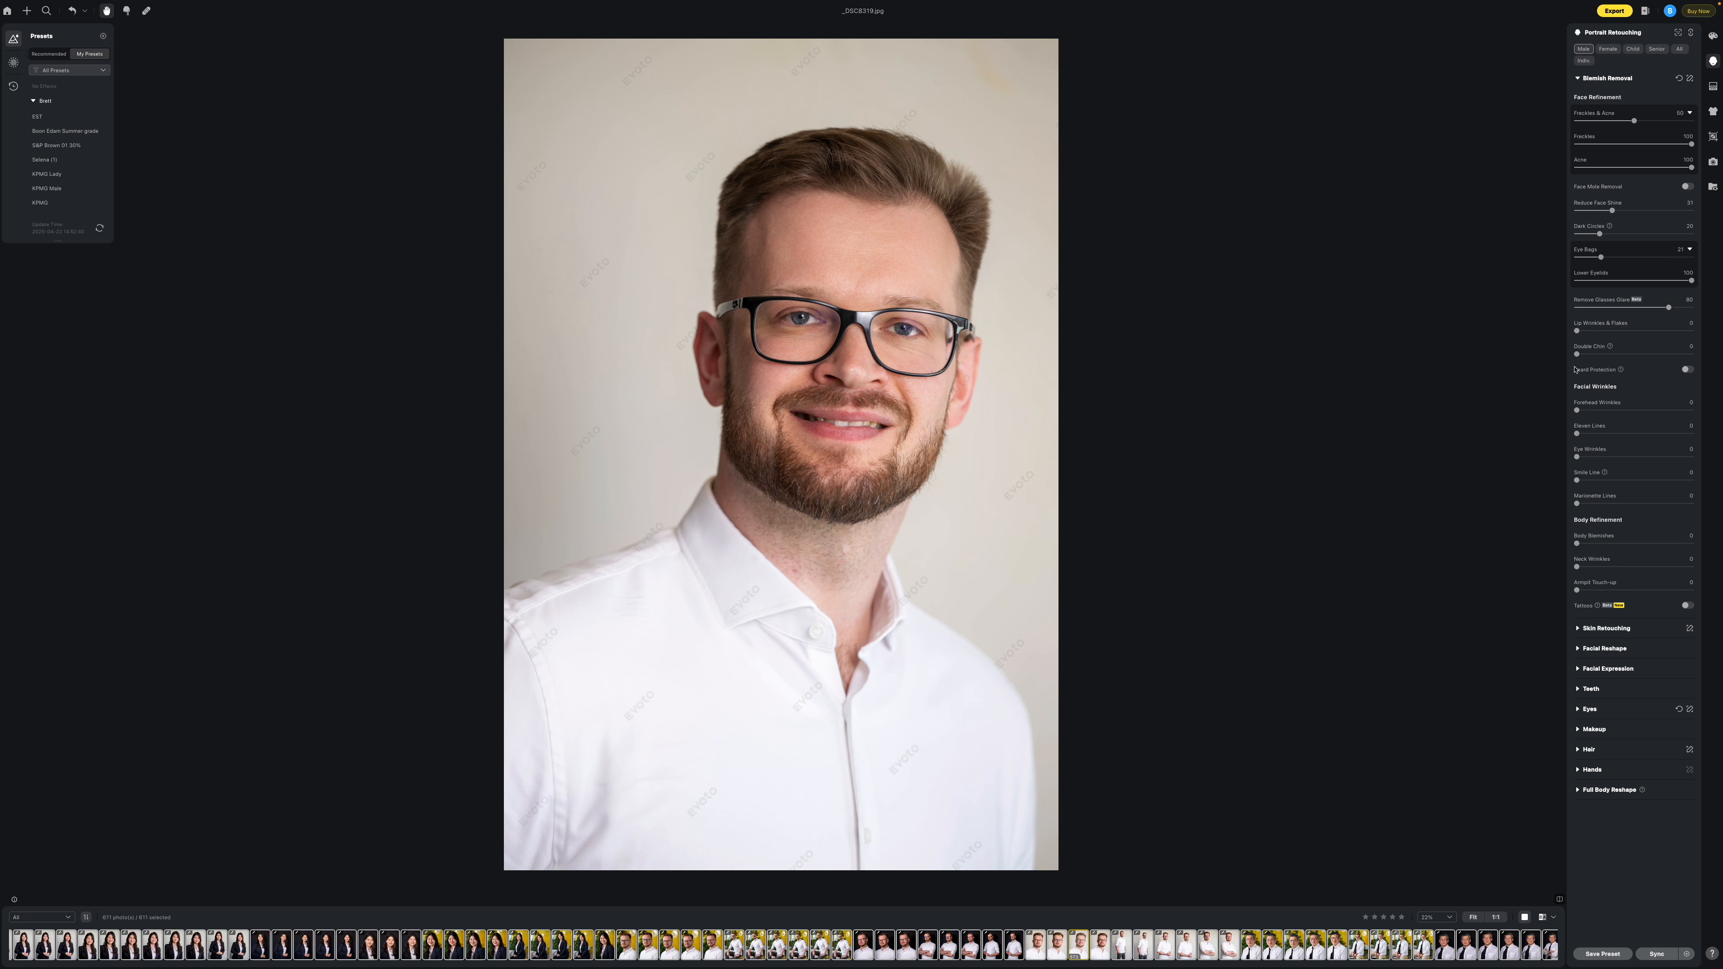
Reduce the man's double chin, soften his facial wrinkles, and reduce the body blemishes and neck wrinkles.
{"action": "left_click_drag", "start_coordinate": [1576, 353], "coordinate": [1634, 353]}
{"action": "left_click_drag", "start_coordinate": [1634, 354], "coordinate": [1646, 354]}
{"action": "left_click_drag", "start_coordinate": [1577, 410], "coordinate": [1611, 480]}
{"action": "left_click_drag", "start_coordinate": [1577, 545], "coordinate": [1618, 567]}
{"action": "left_click", "coordinate": [1579, 80]}
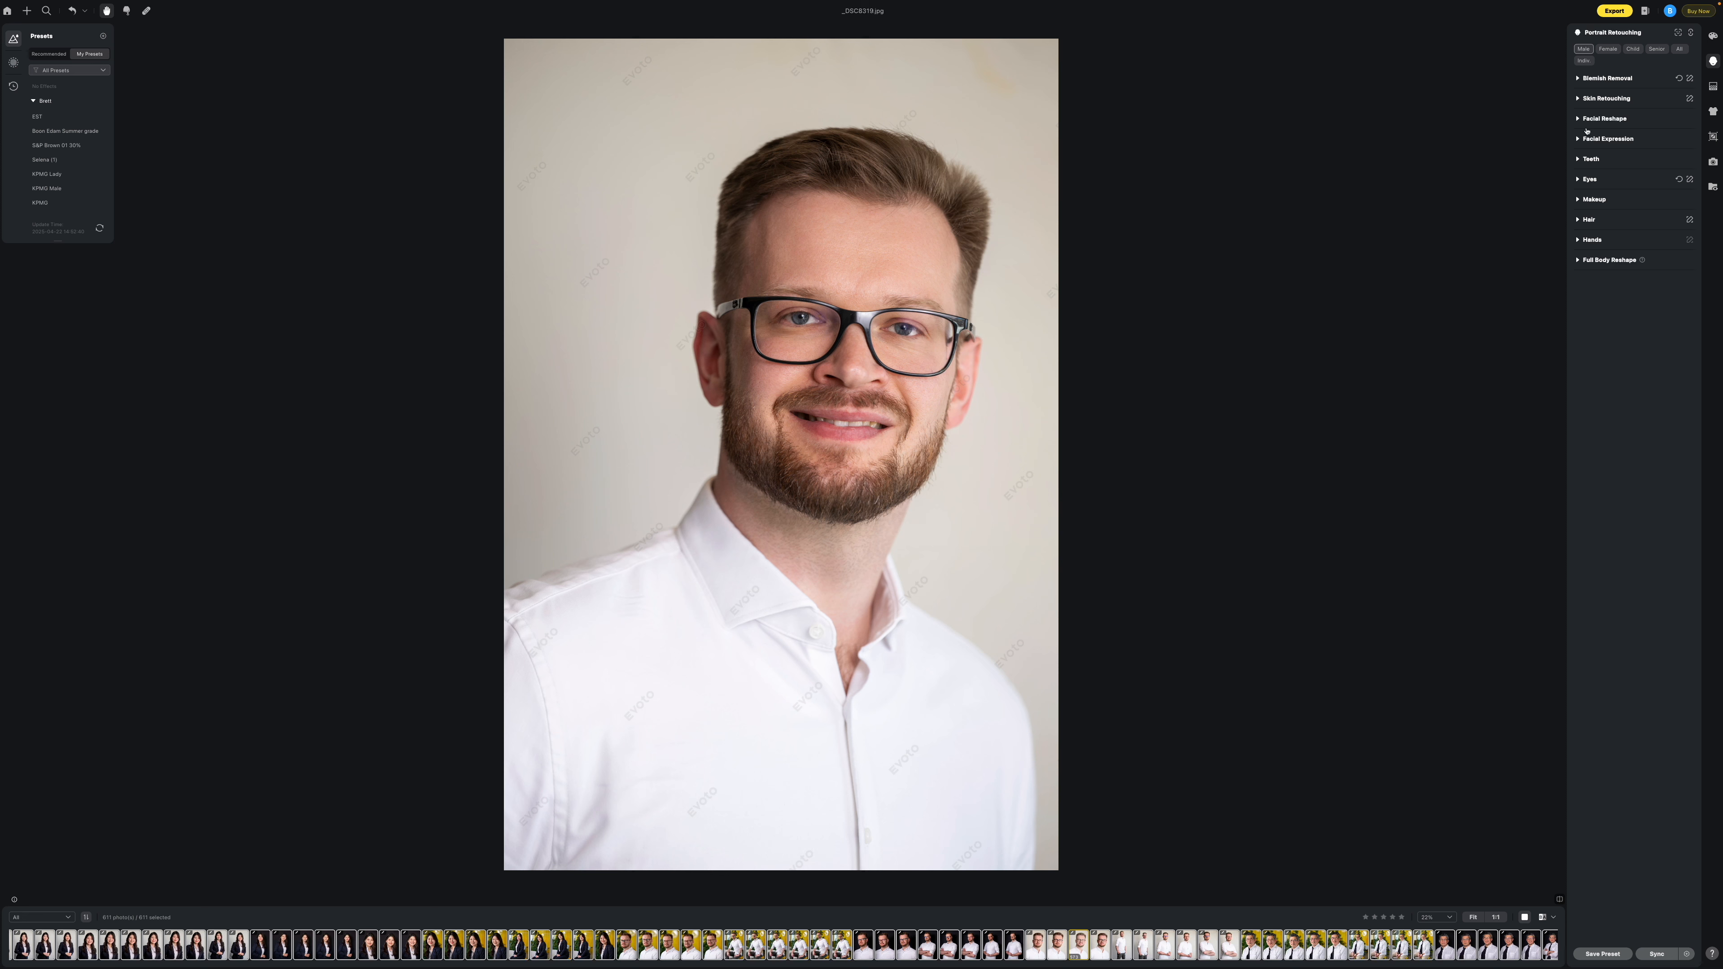
Retouch the man's facial skin with Textured Smoothing at 7, Skin Softening at about 12 and a low Even (Dodge & Burn).
{"action": "left_click", "coordinate": [1578, 99]}
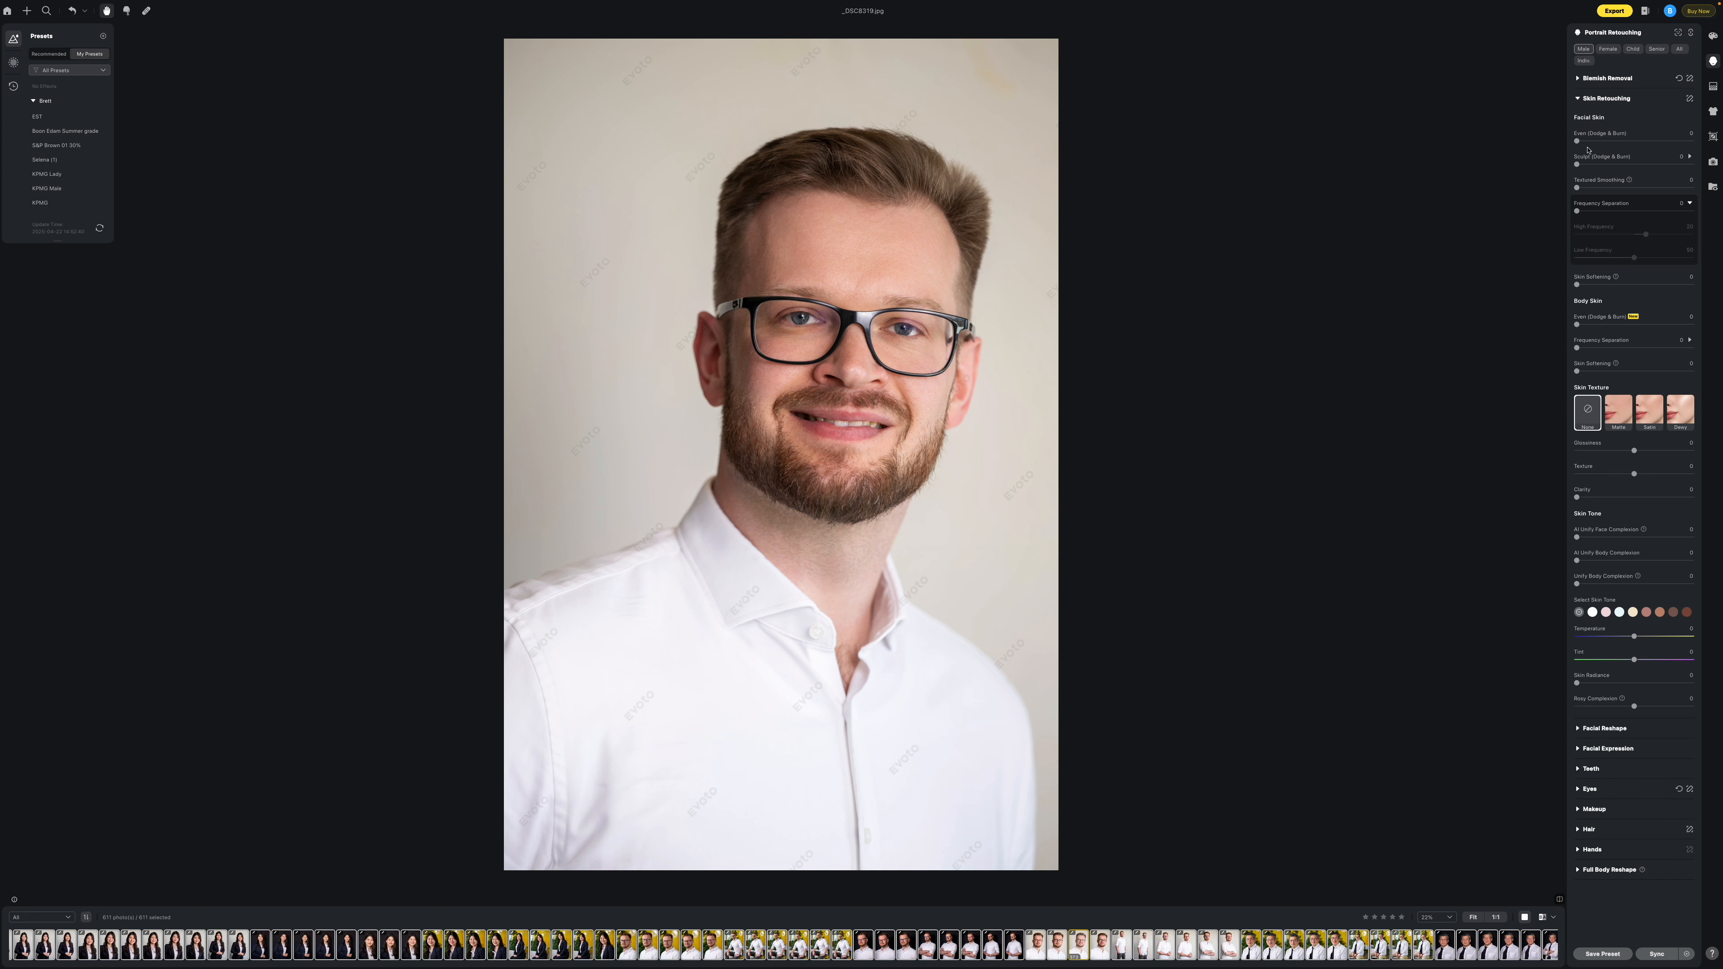
{"action": "left_click_drag", "start_coordinate": [1577, 141], "coordinate": [1603, 187]}
{"action": "left_click_drag", "start_coordinate": [1577, 284], "coordinate": [1599, 284]}
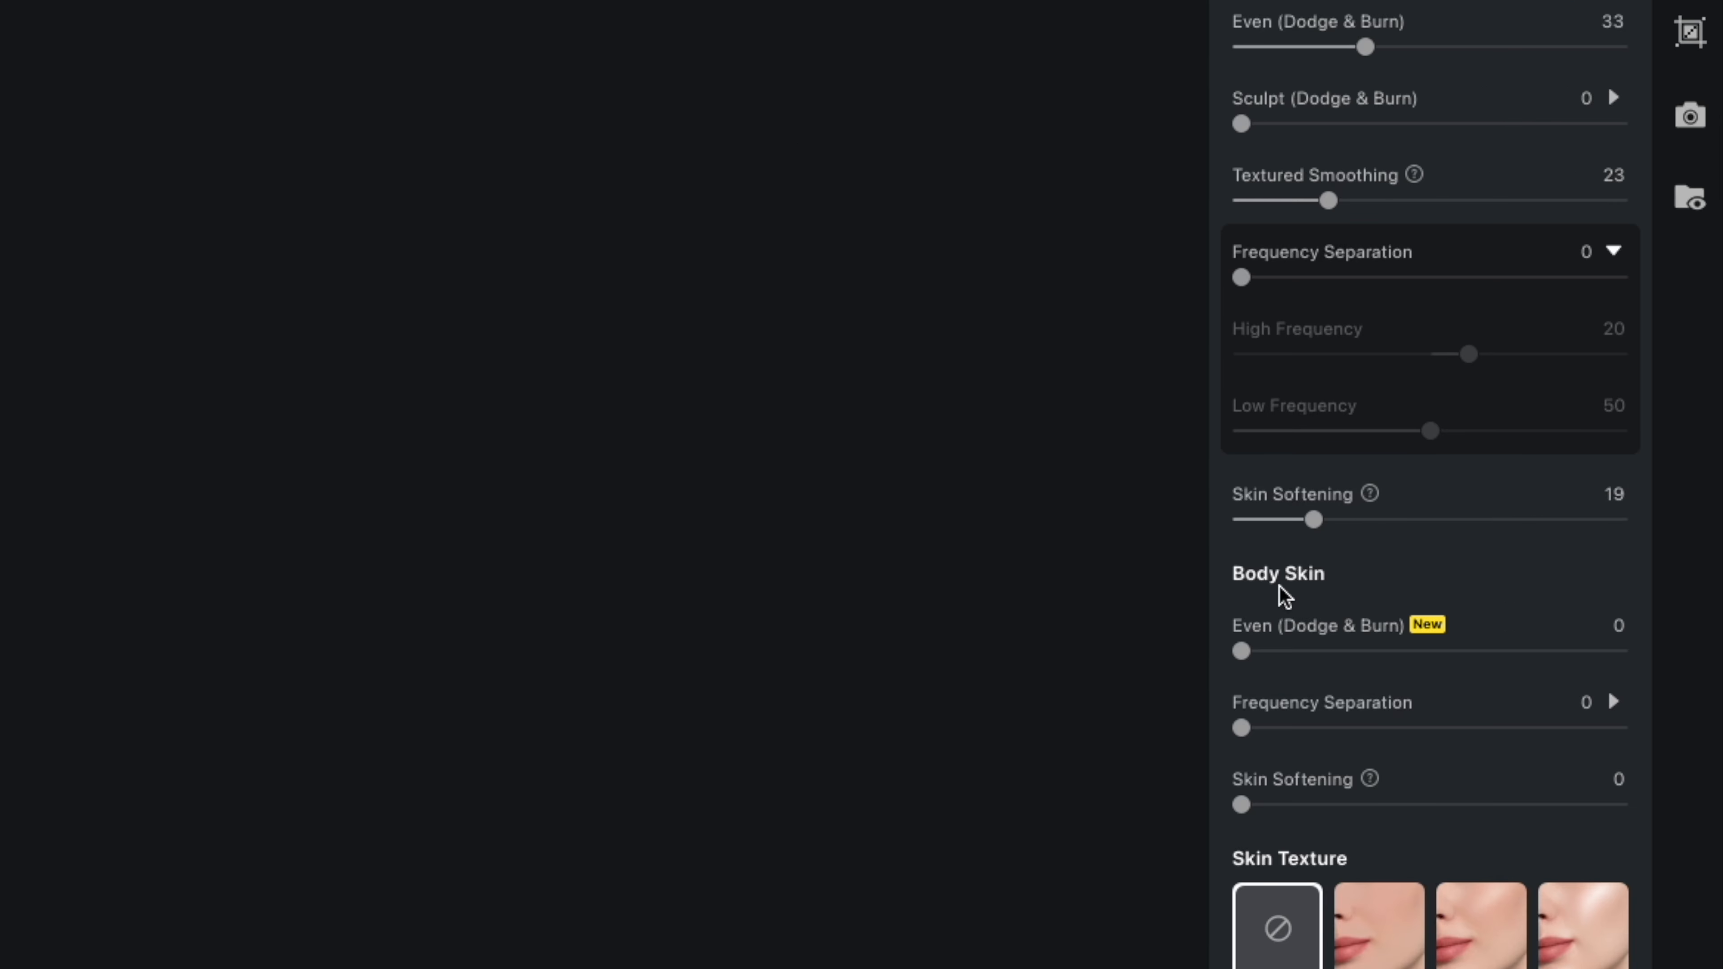
{"action": "left_click_drag", "start_coordinate": [1314, 519], "coordinate": [1287, 519]}
{"action": "left_click_drag", "start_coordinate": [1329, 200], "coordinate": [1272, 201]}
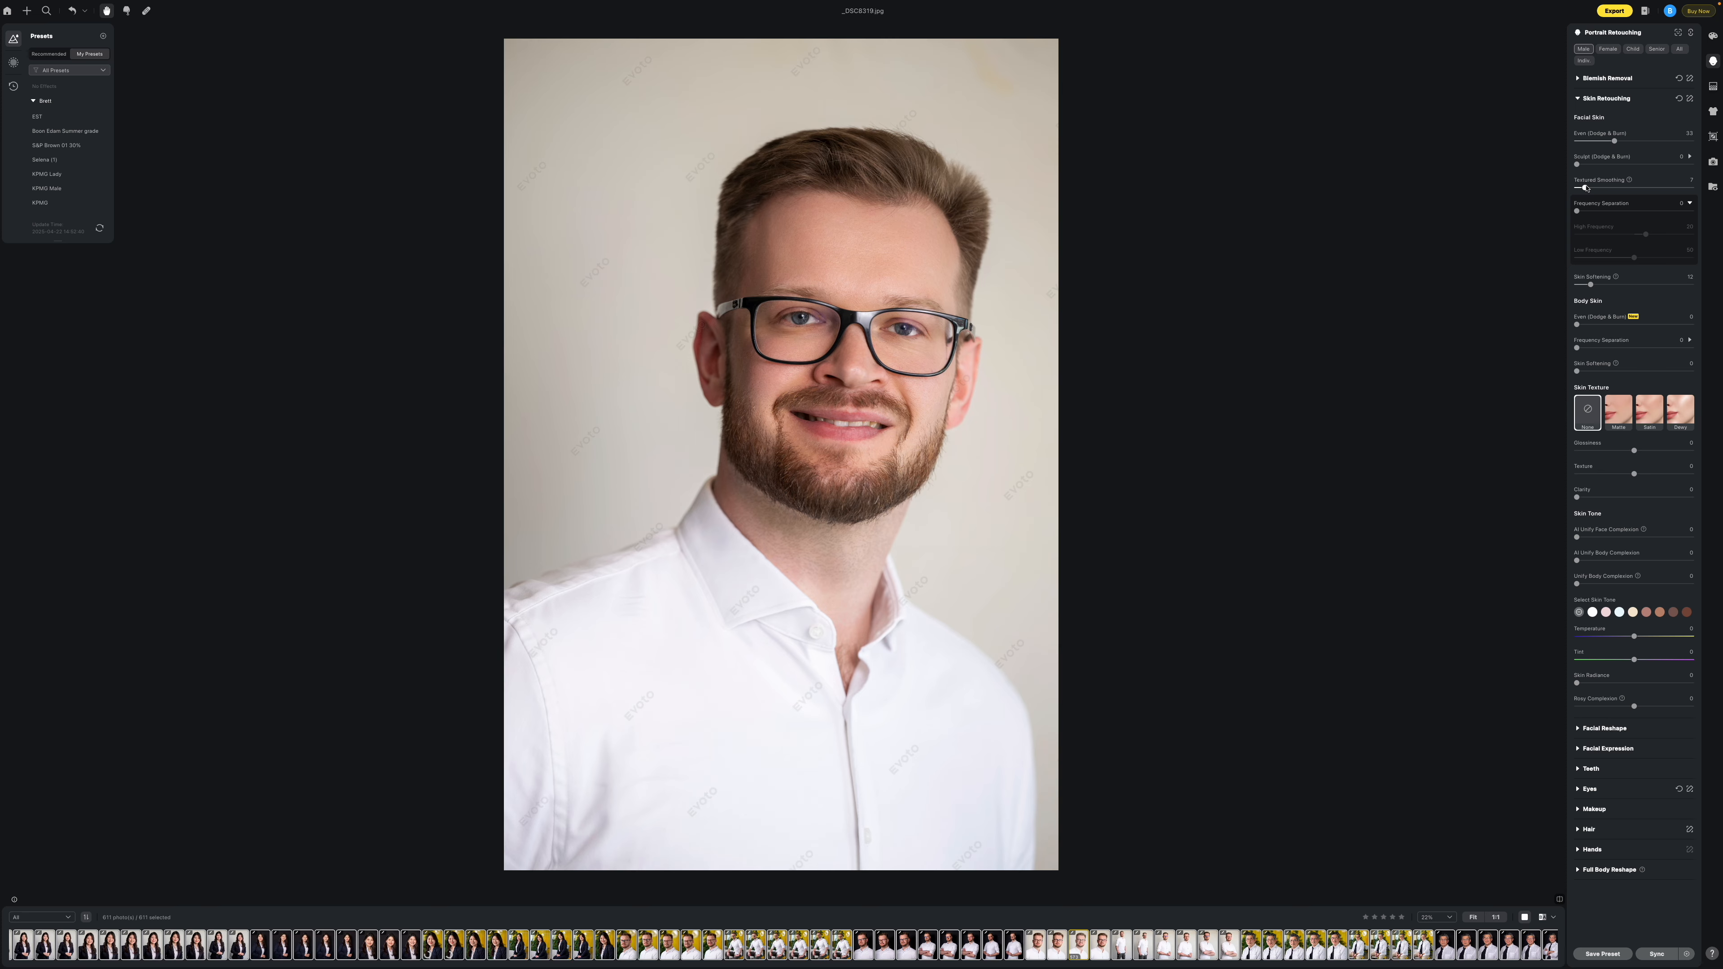
{"action": "left_click_drag", "start_coordinate": [1615, 145], "coordinate": [1591, 142]}
{"action": "left_click", "coordinate": [1578, 98]}
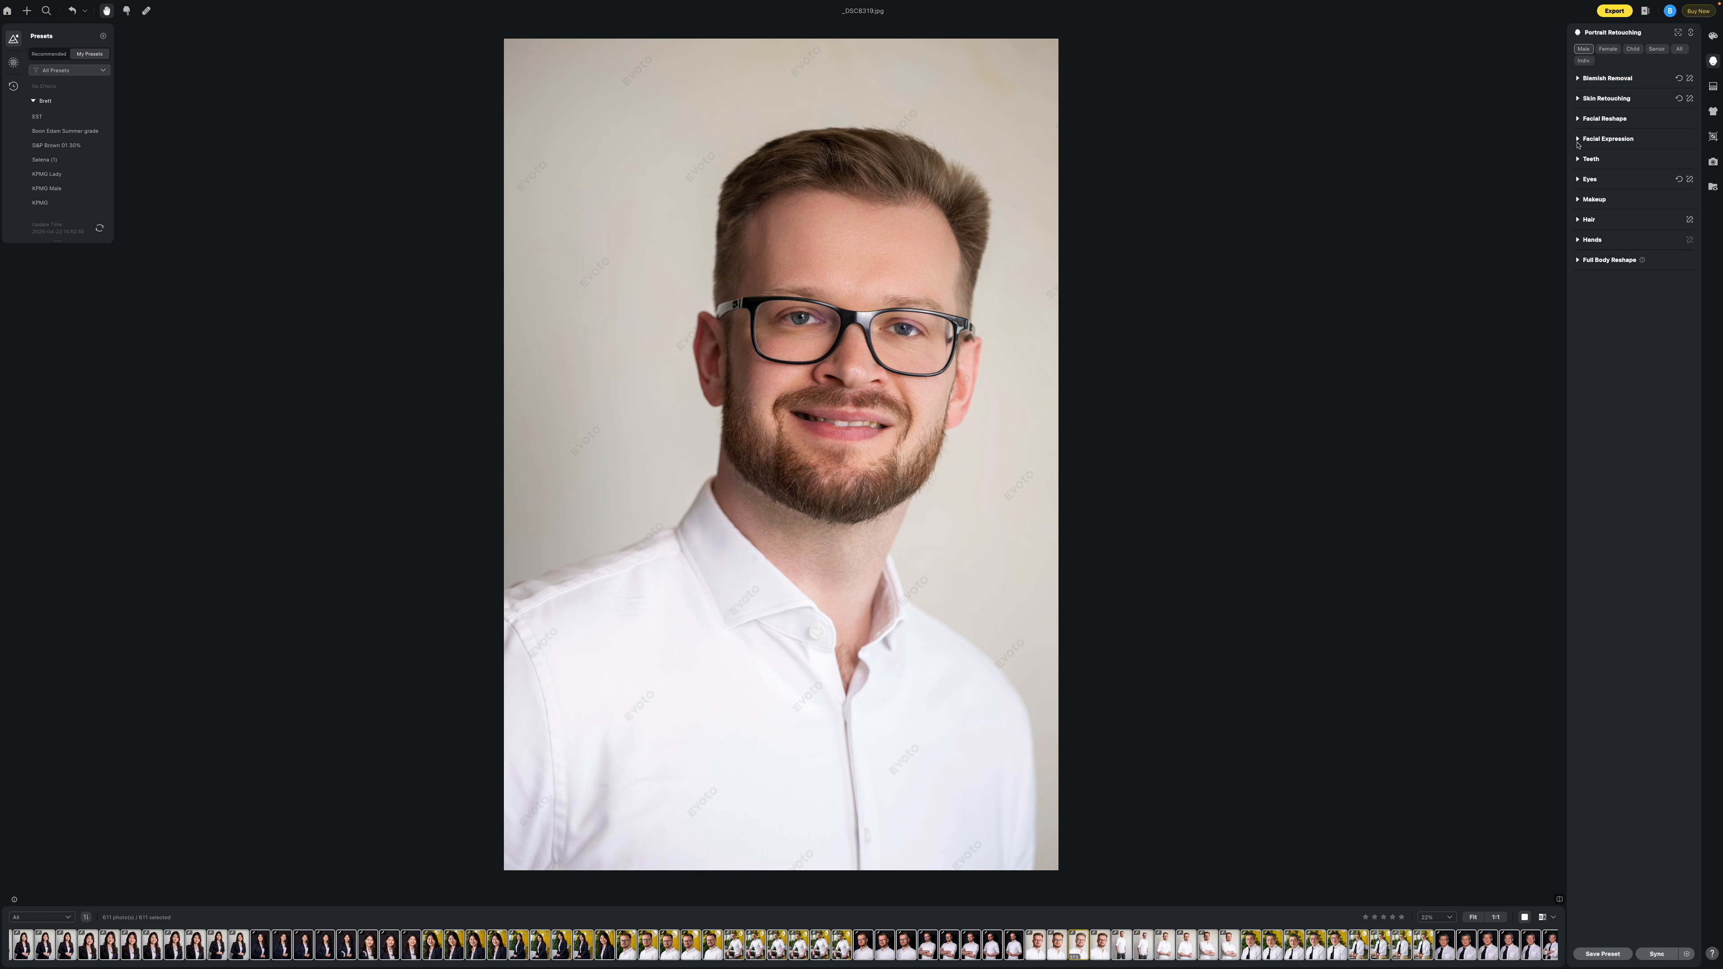
Set the man's Teeth Flaws Removal to about 37 and Teeth Whitening to about 16.
{"action": "left_click", "coordinate": [1577, 160]}
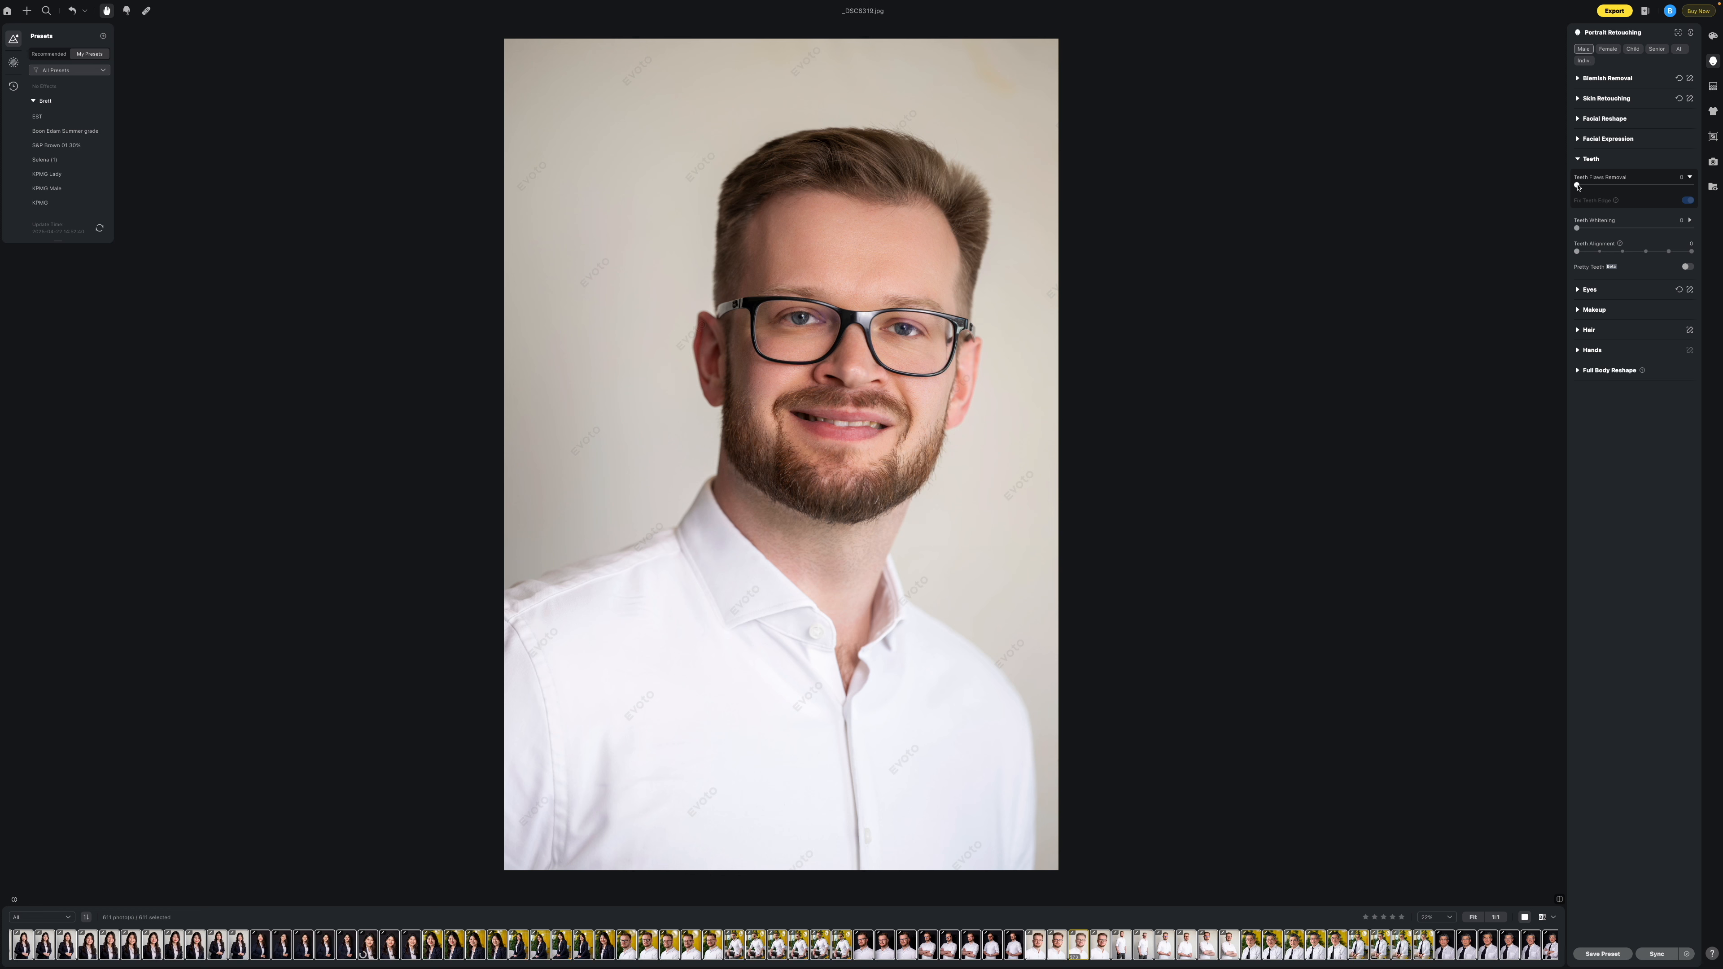
{"action": "left_click_drag", "start_coordinate": [1577, 186], "coordinate": [1620, 187]}
{"action": "left_click_drag", "start_coordinate": [1575, 229], "coordinate": [1594, 232]}
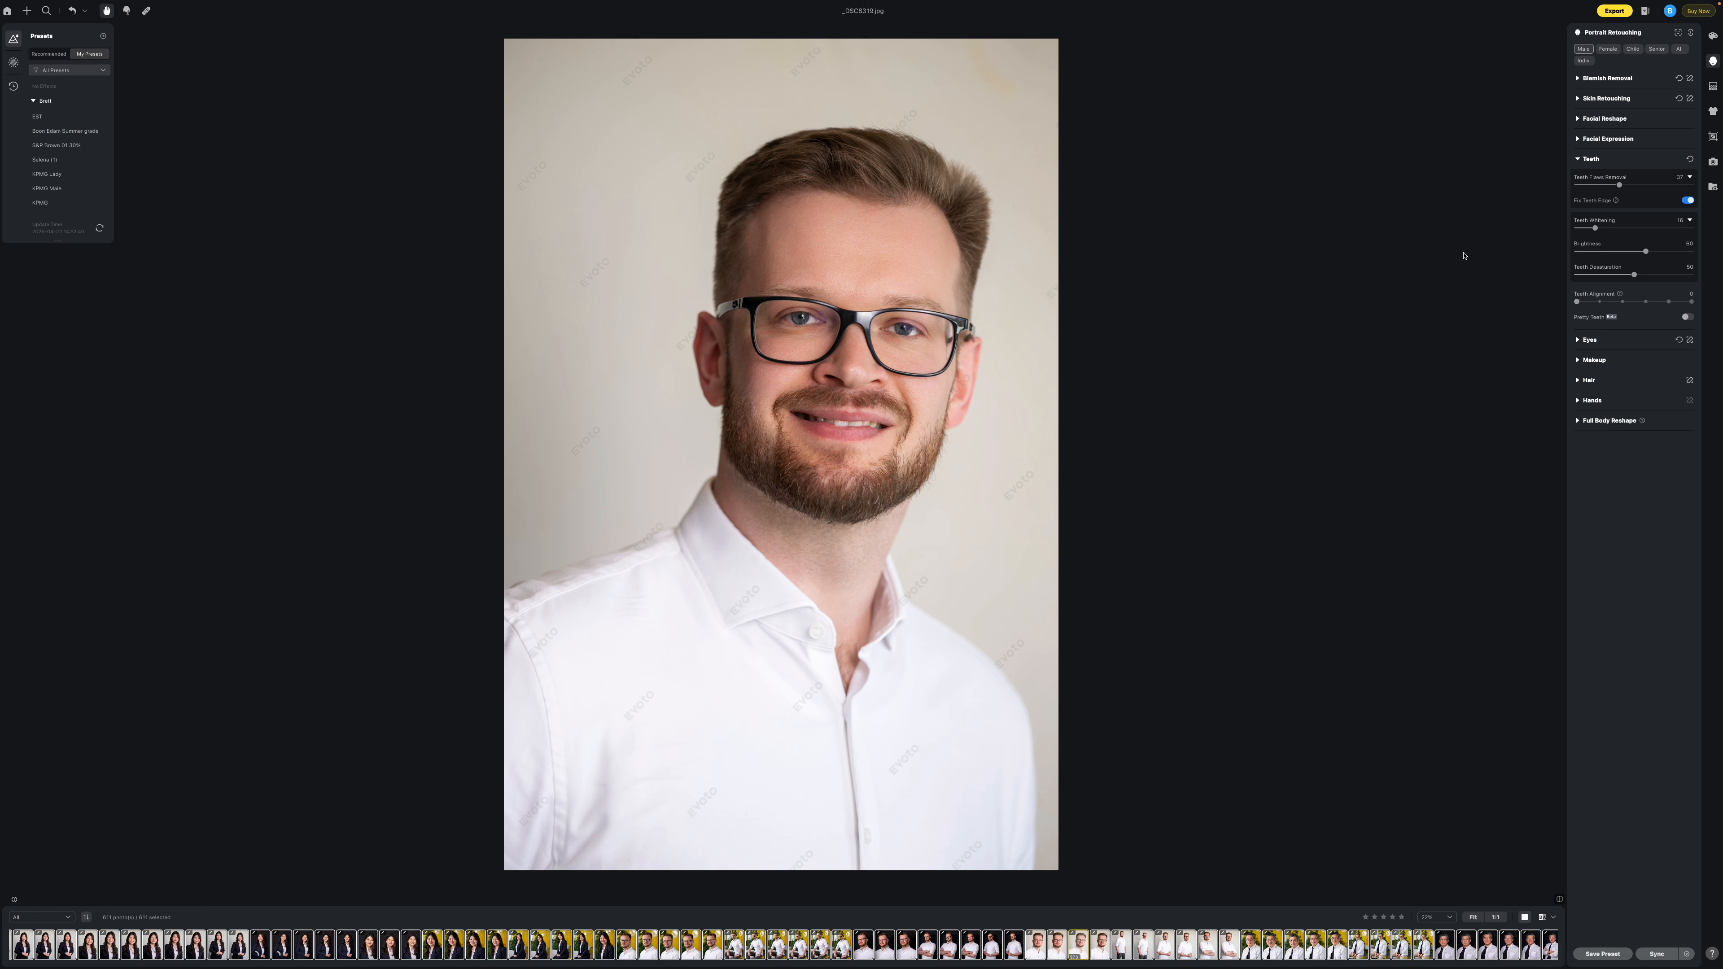
Set the man's Stray Hairs Removal to about 19 and sync his retouching settings to all selected photos.
{"action": "left_click", "coordinate": [1581, 381]}
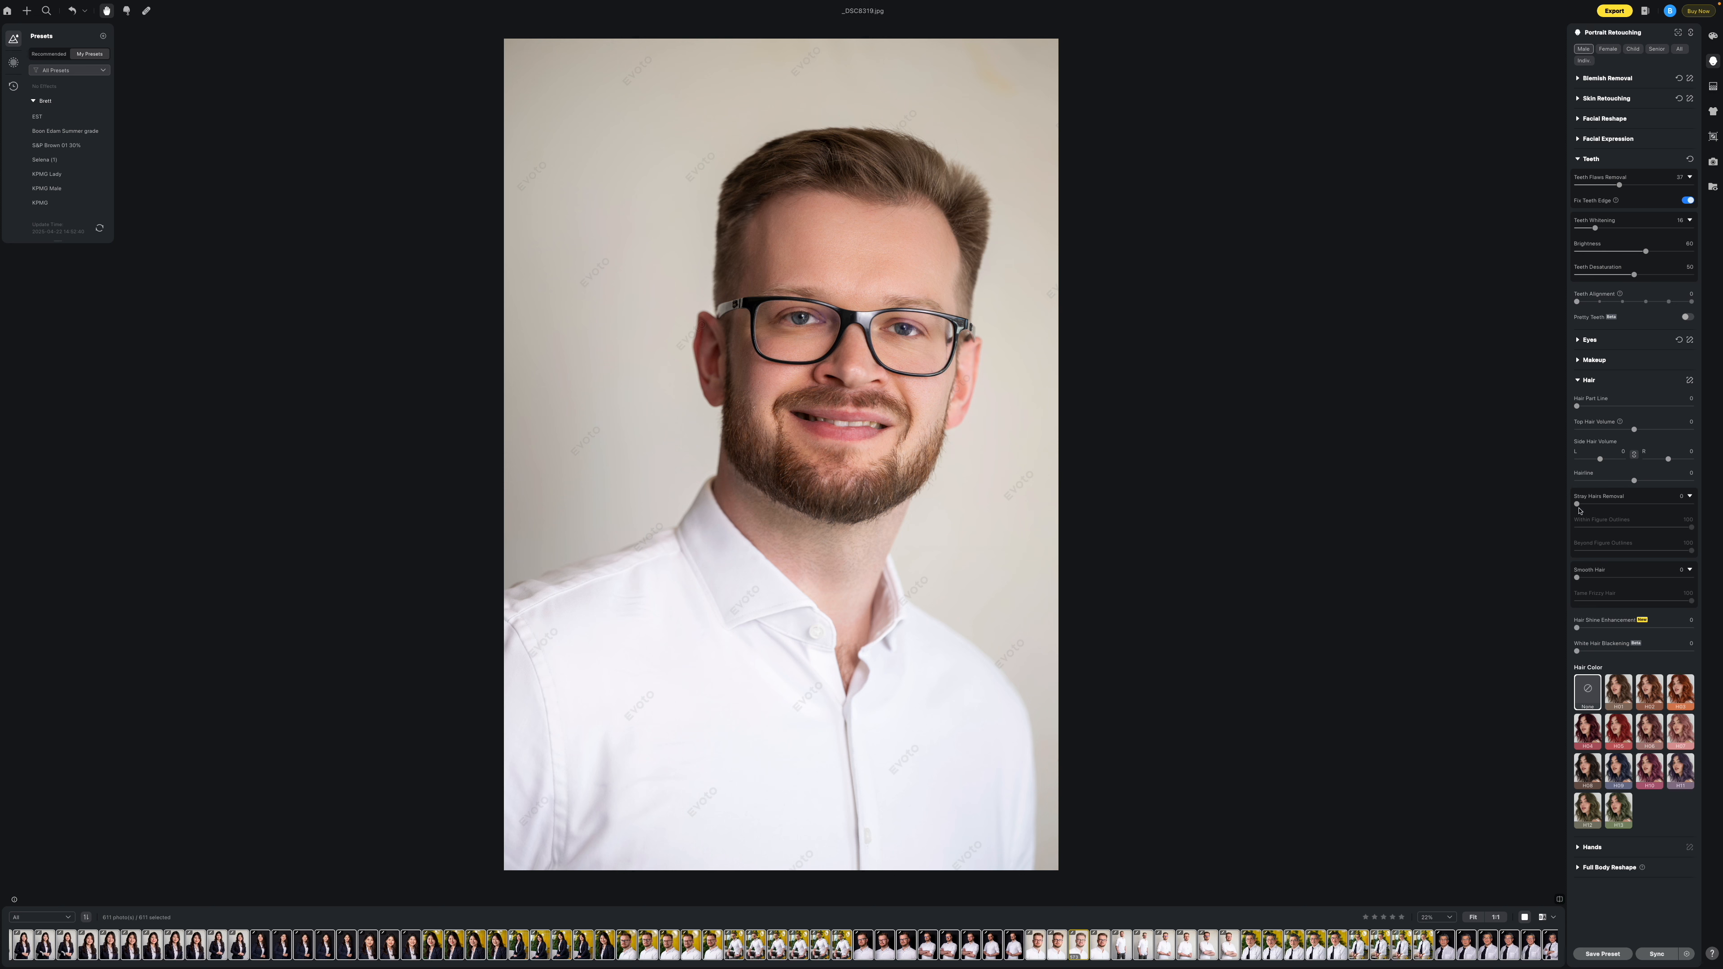
{"action": "left_click_drag", "start_coordinate": [1577, 505], "coordinate": [1599, 504]}
{"action": "left_click", "coordinate": [1578, 161]}
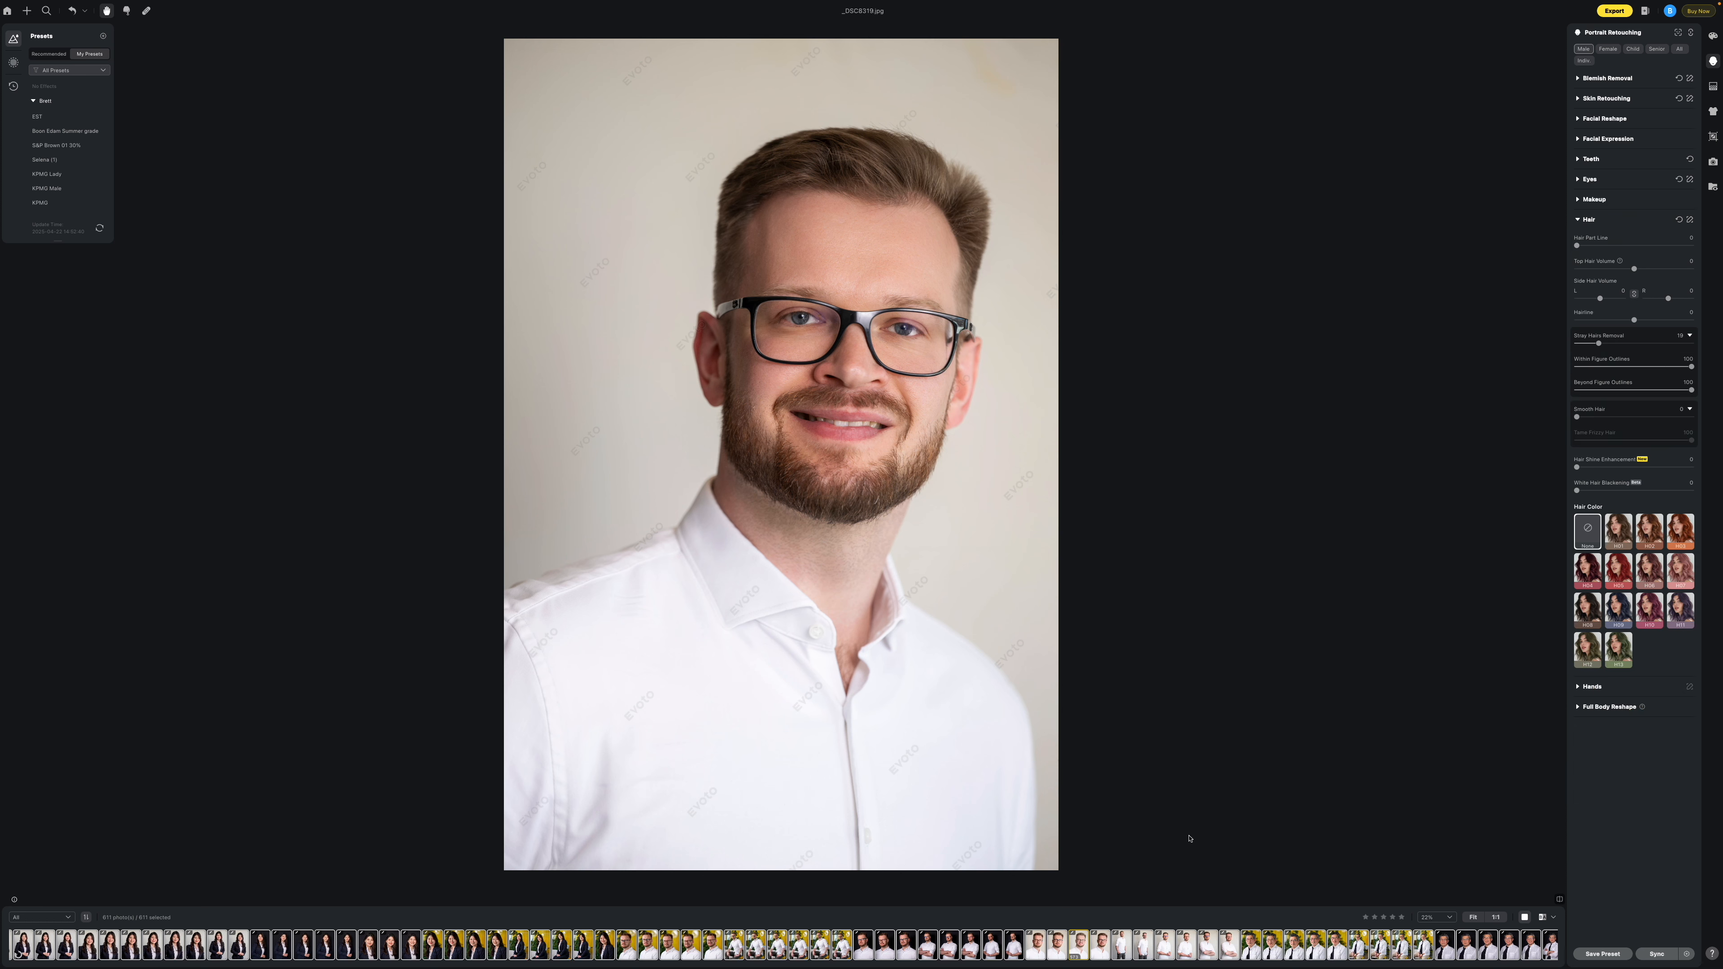
{"action": "left_click", "coordinate": [1653, 954]}
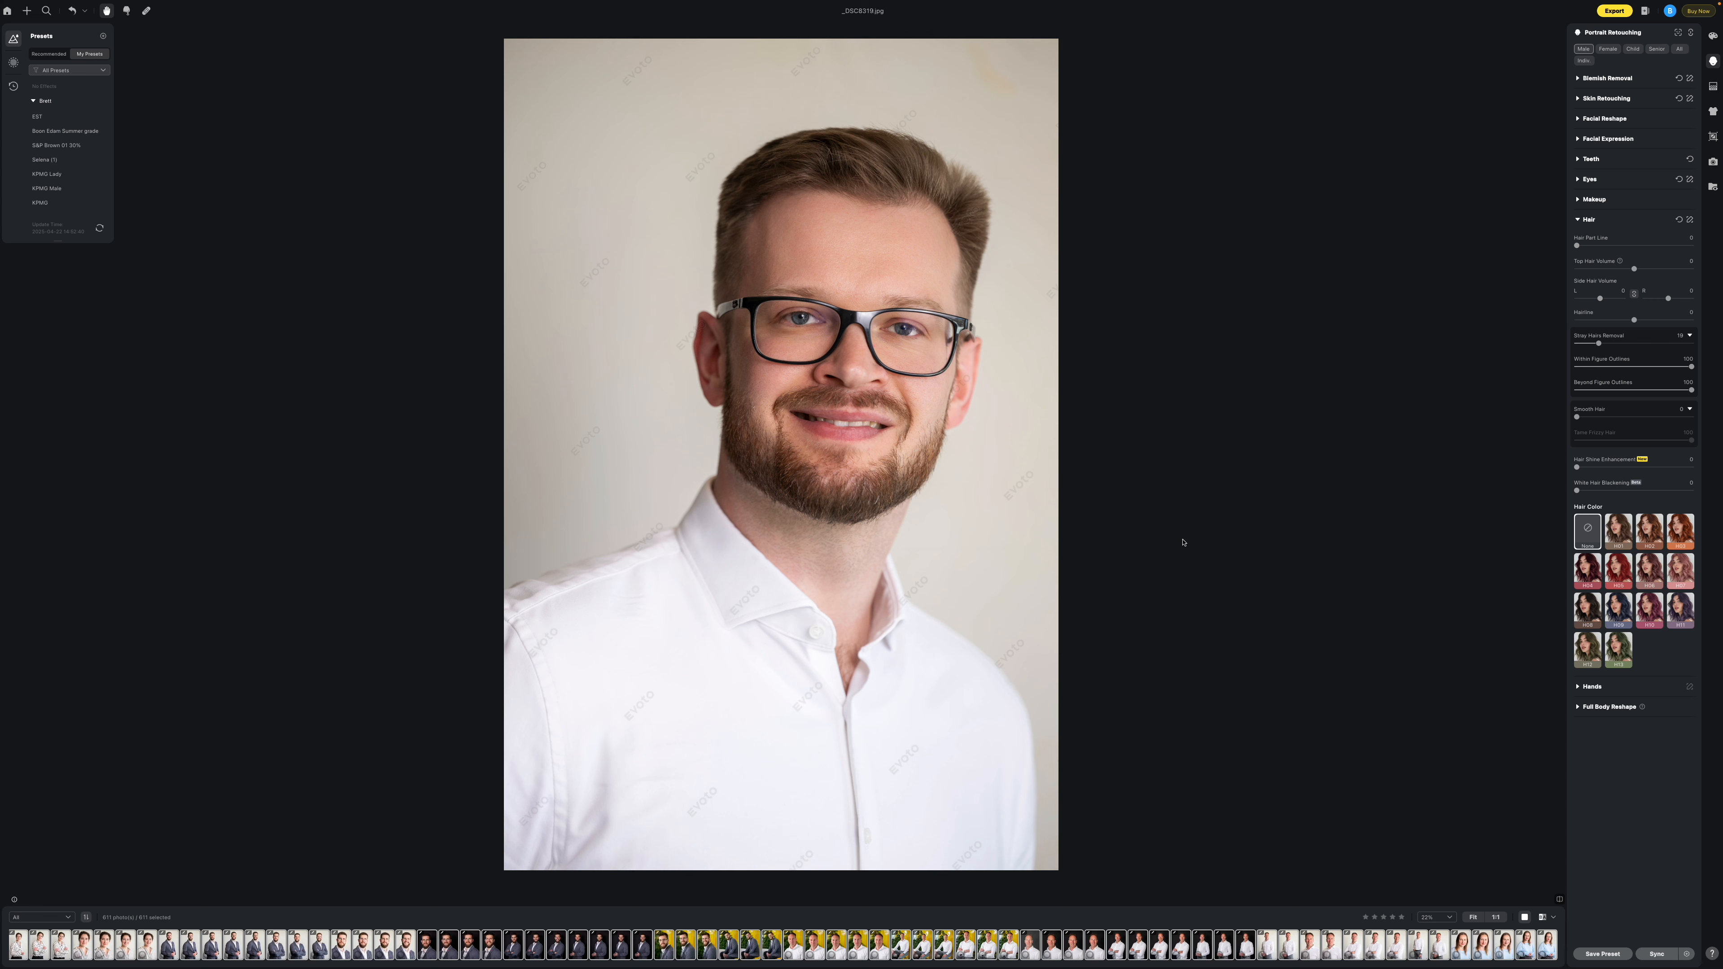
Examine several male and female portraits across the set to check how the synced retouching looks on each.
{"action": "scroll", "coordinate": [682, 956], "scroll_direction": "up", "scroll_amount": 5}
{"action": "left_click", "coordinate": [690, 951]}
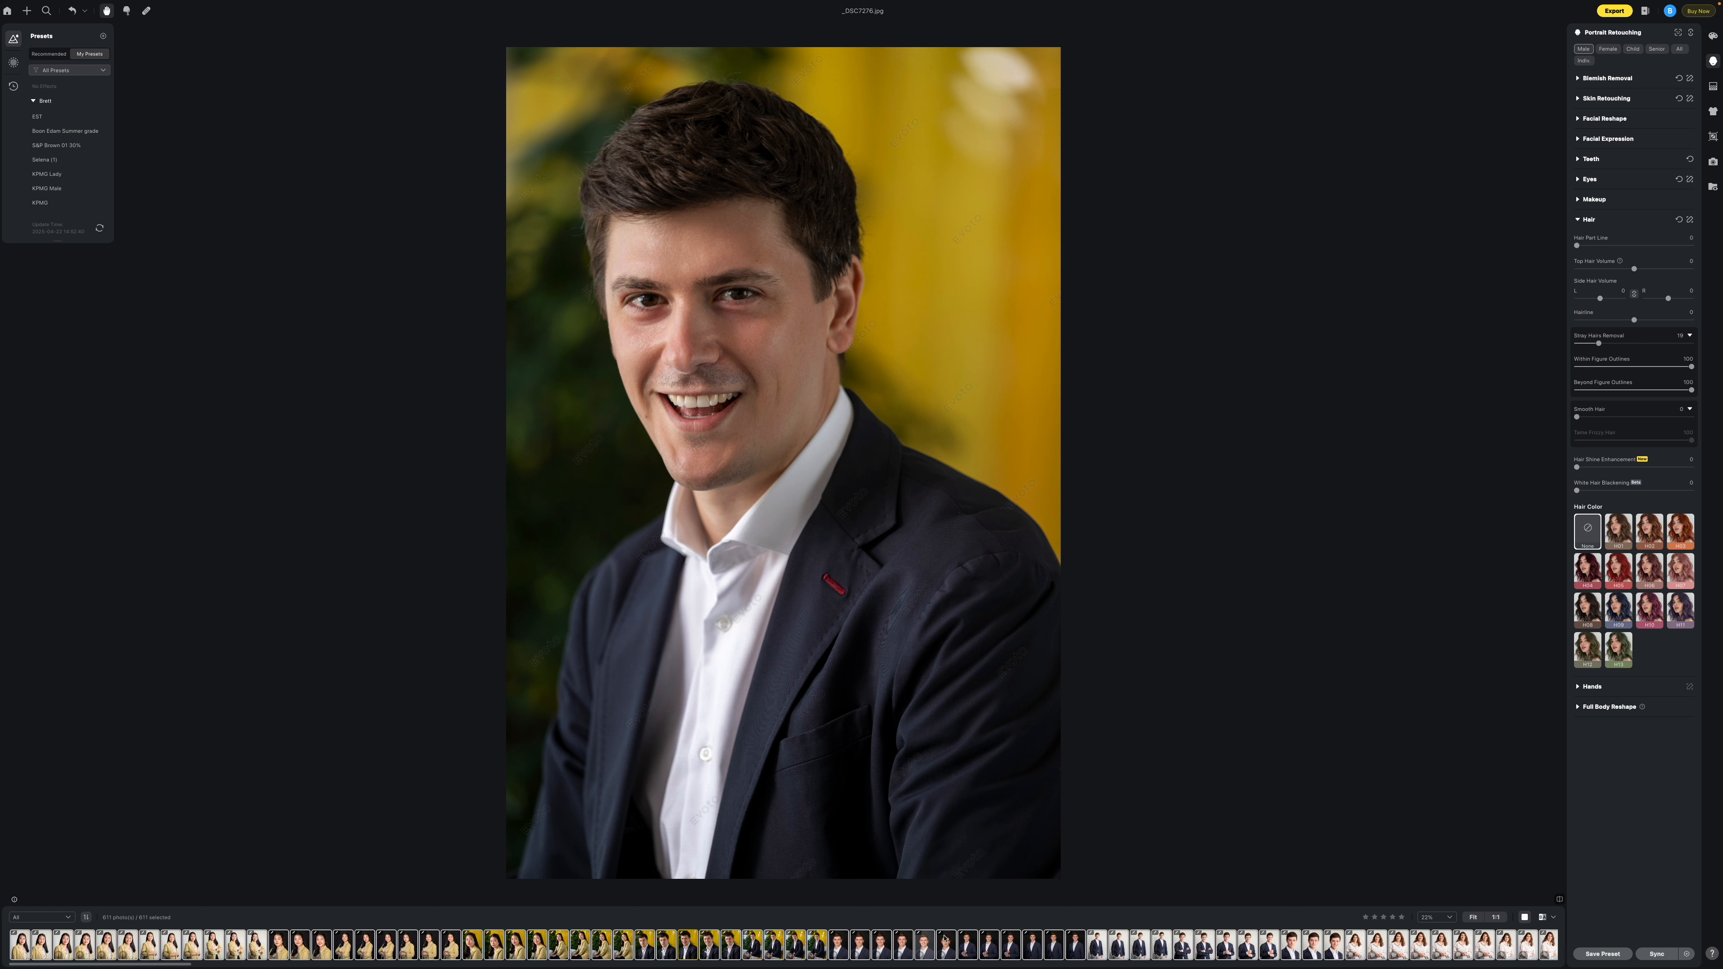
{"action": "scroll", "coordinate": [957, 945], "scroll_direction": "down", "scroll_amount": 5}
{"action": "left_click", "coordinate": [994, 946]}
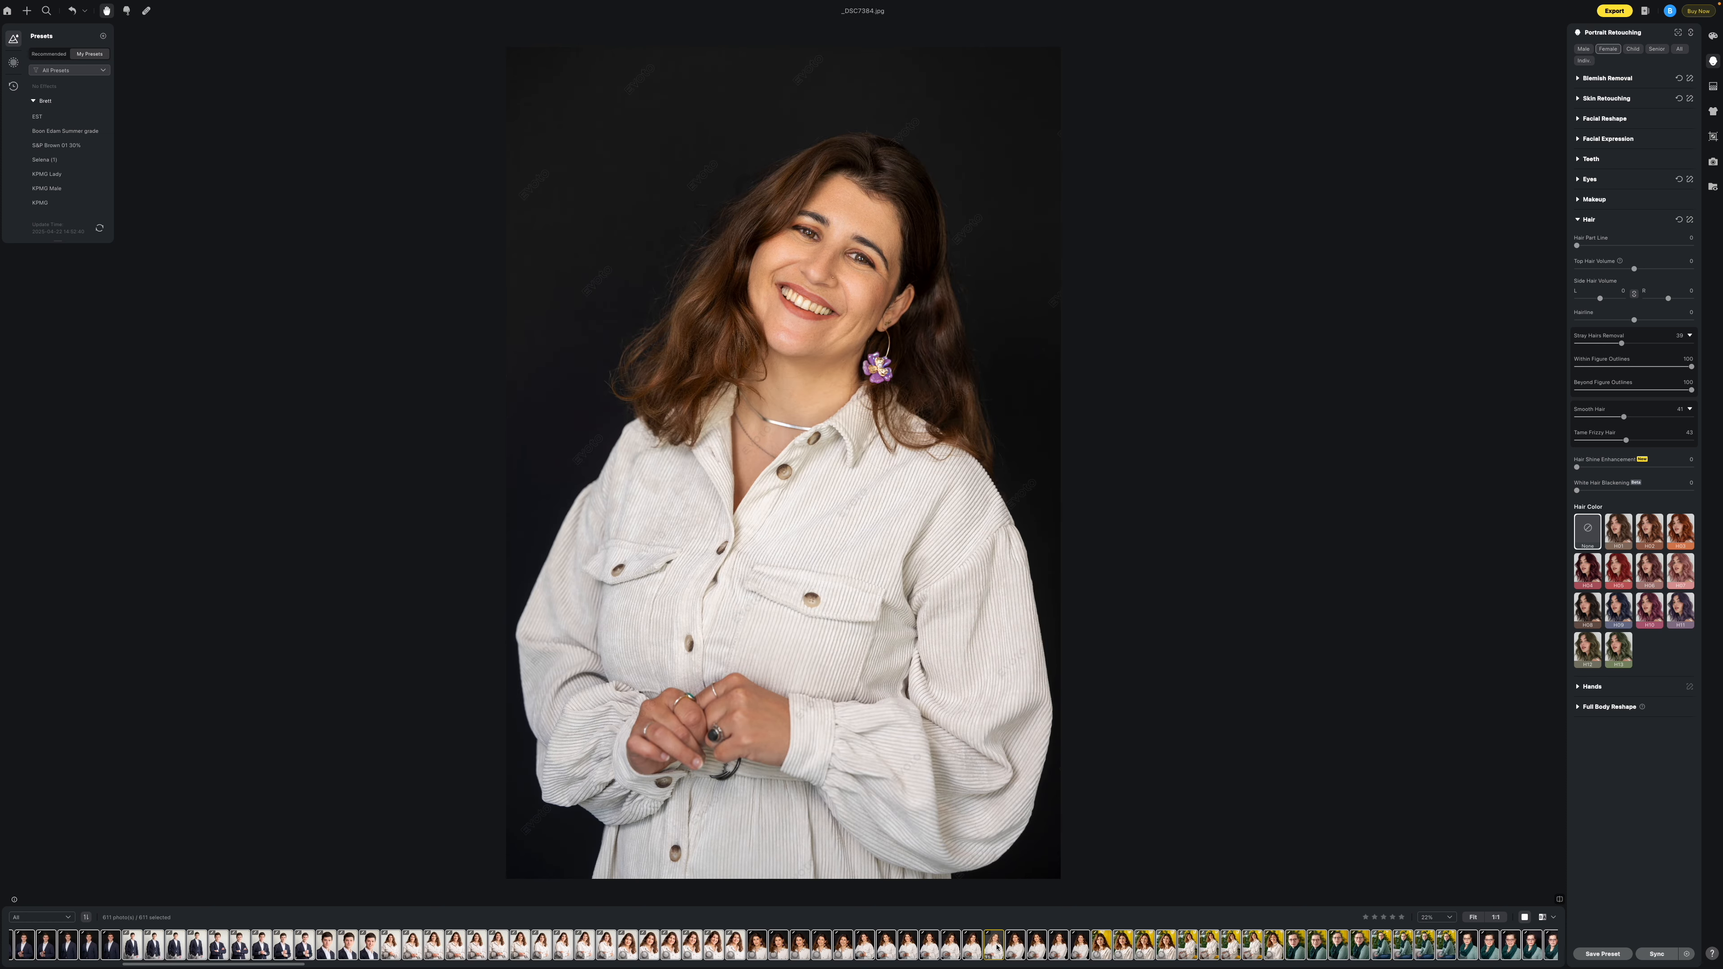
{"action": "scroll", "coordinate": [995, 949], "scroll_direction": "down", "scroll_amount": 5}
{"action": "left_click", "coordinate": [990, 947]}
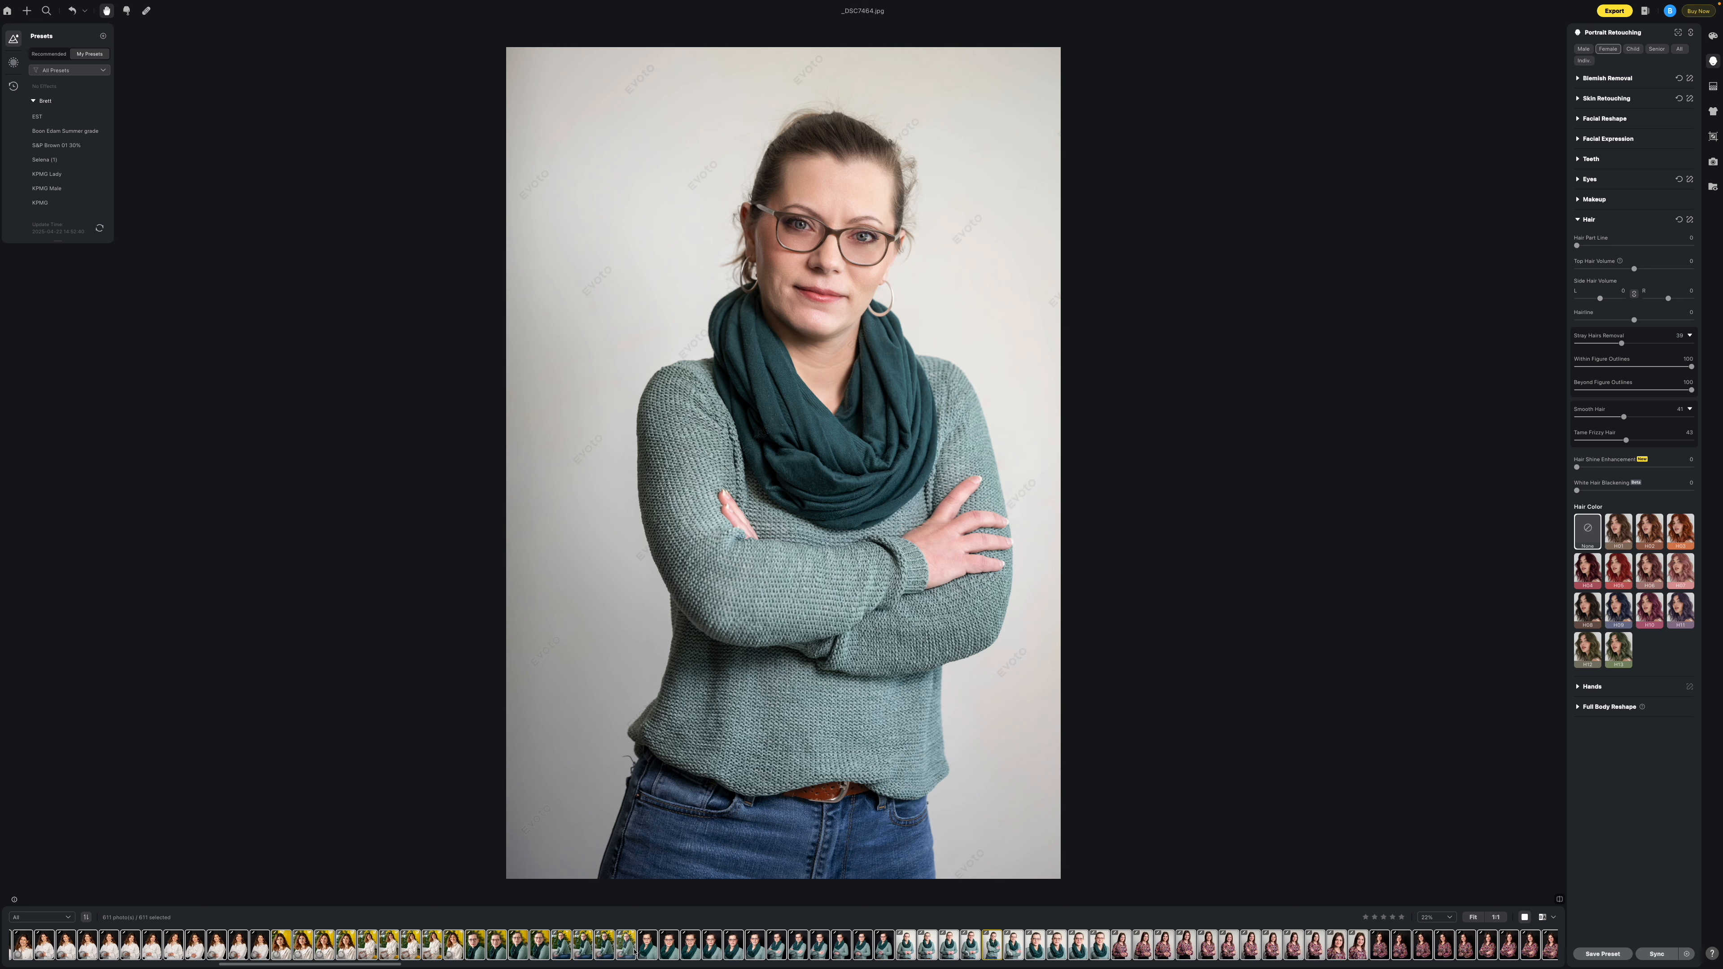
{"action": "scroll", "coordinate": [432, 949], "scroll_direction": "down", "scroll_amount": 10}
{"action": "left_click", "coordinate": [770, 949]}
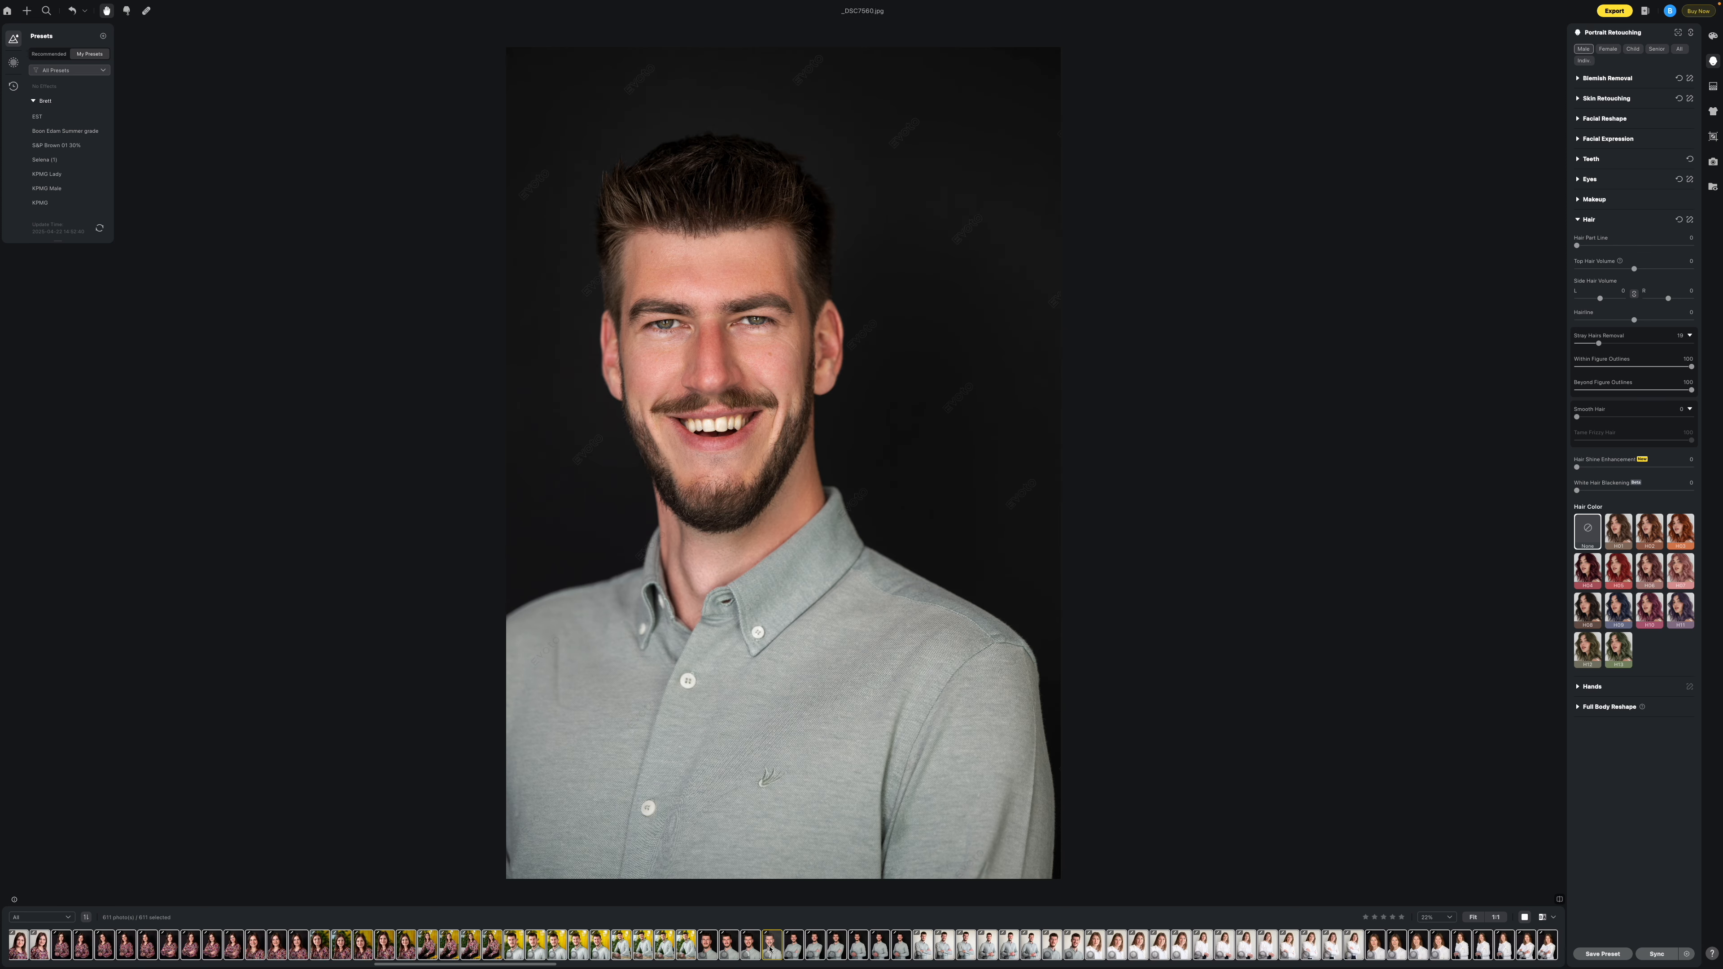
{"action": "scroll", "coordinate": [1138, 946], "scroll_direction": "down", "scroll_amount": 10}
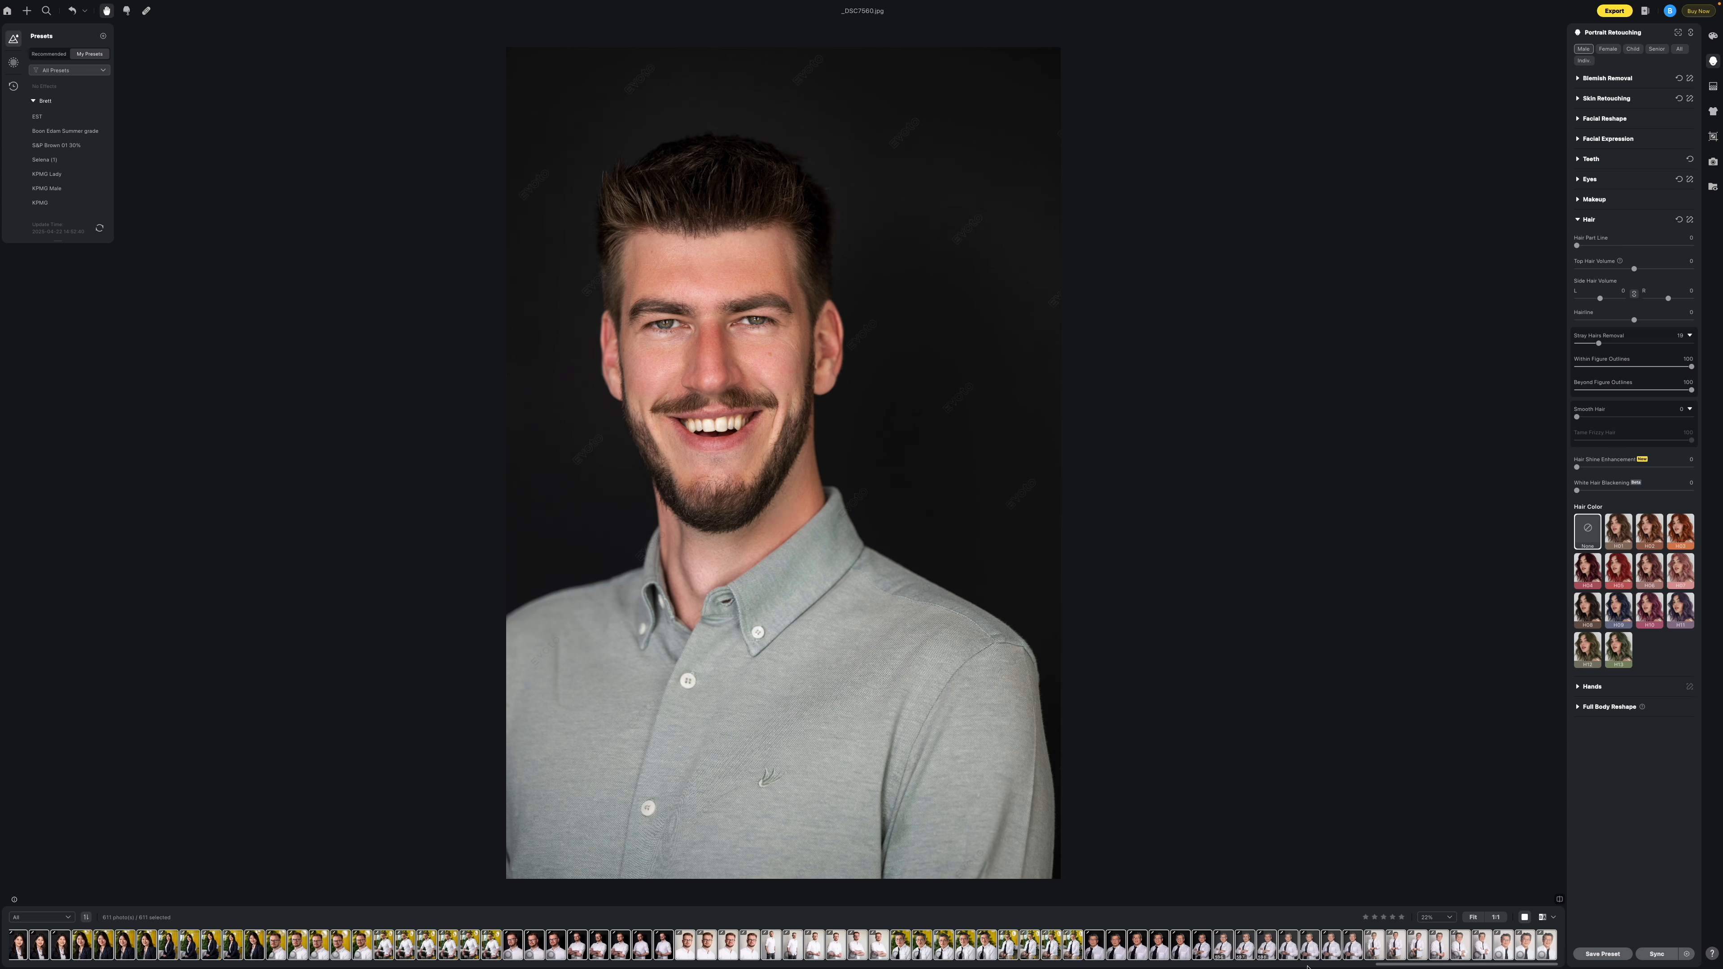
{"action": "left_click", "coordinate": [1138, 946]}
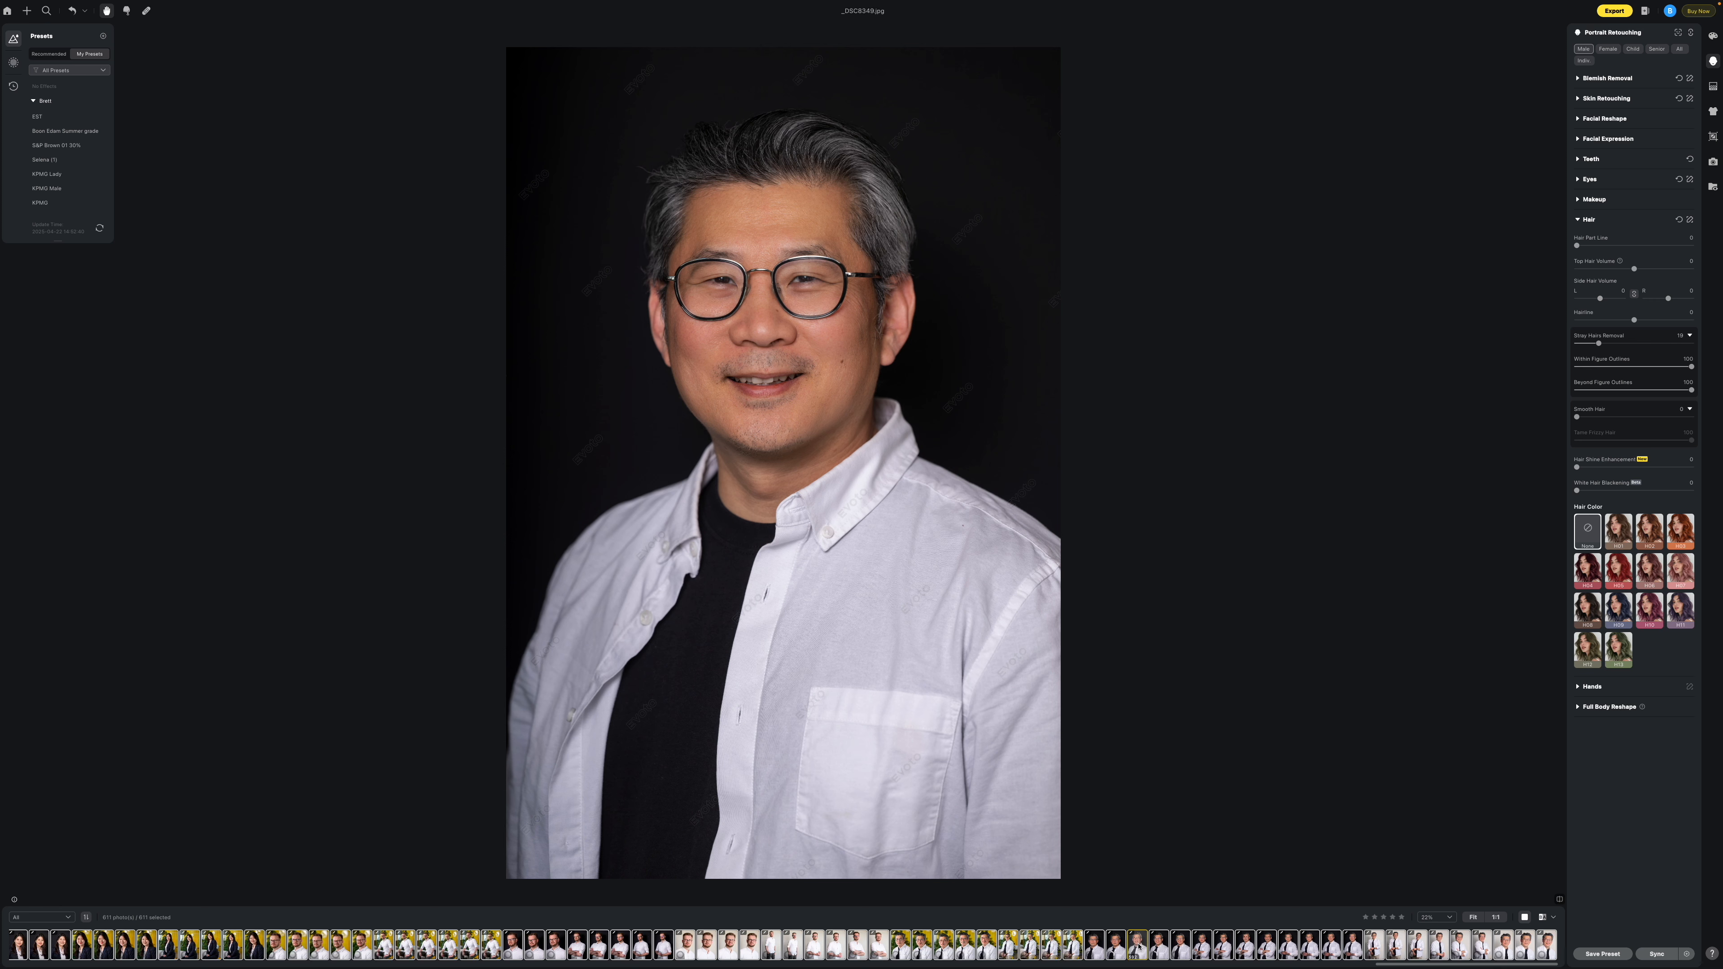
{"action": "scroll", "coordinate": [1138, 947], "scroll_direction": "up", "scroll_amount": 10}
{"action": "left_click", "coordinate": [934, 947]}
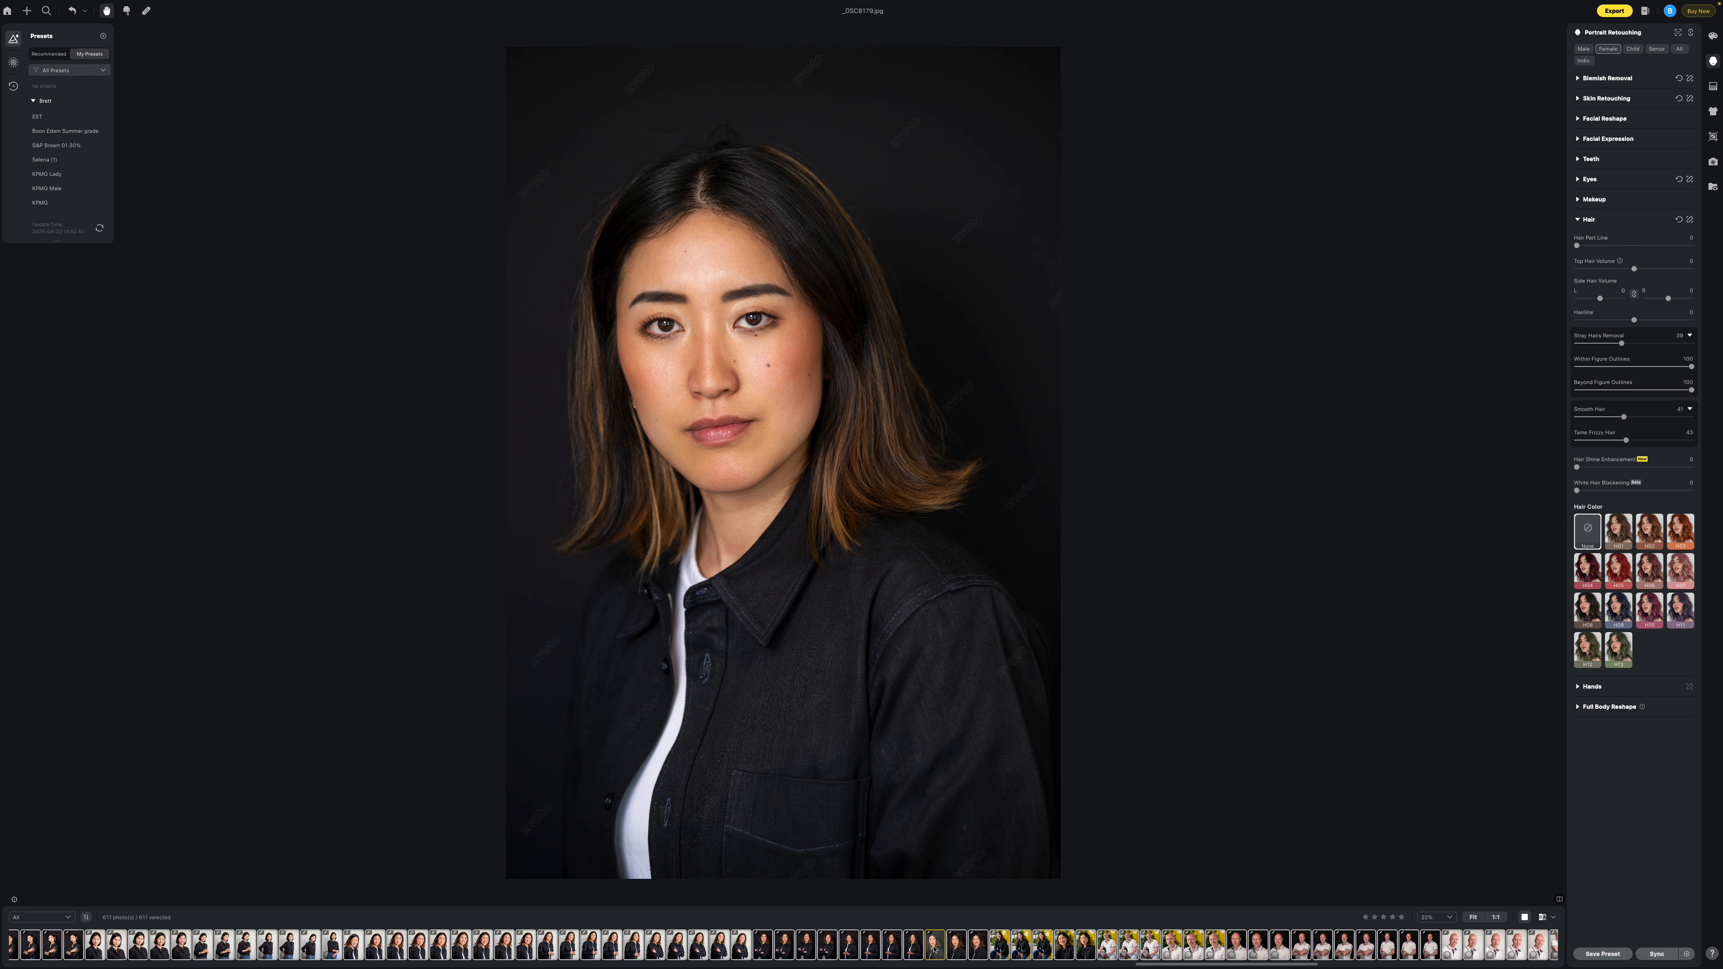
{"action": "scroll", "coordinate": [935, 949], "scroll_direction": "down", "scroll_amount": 10}
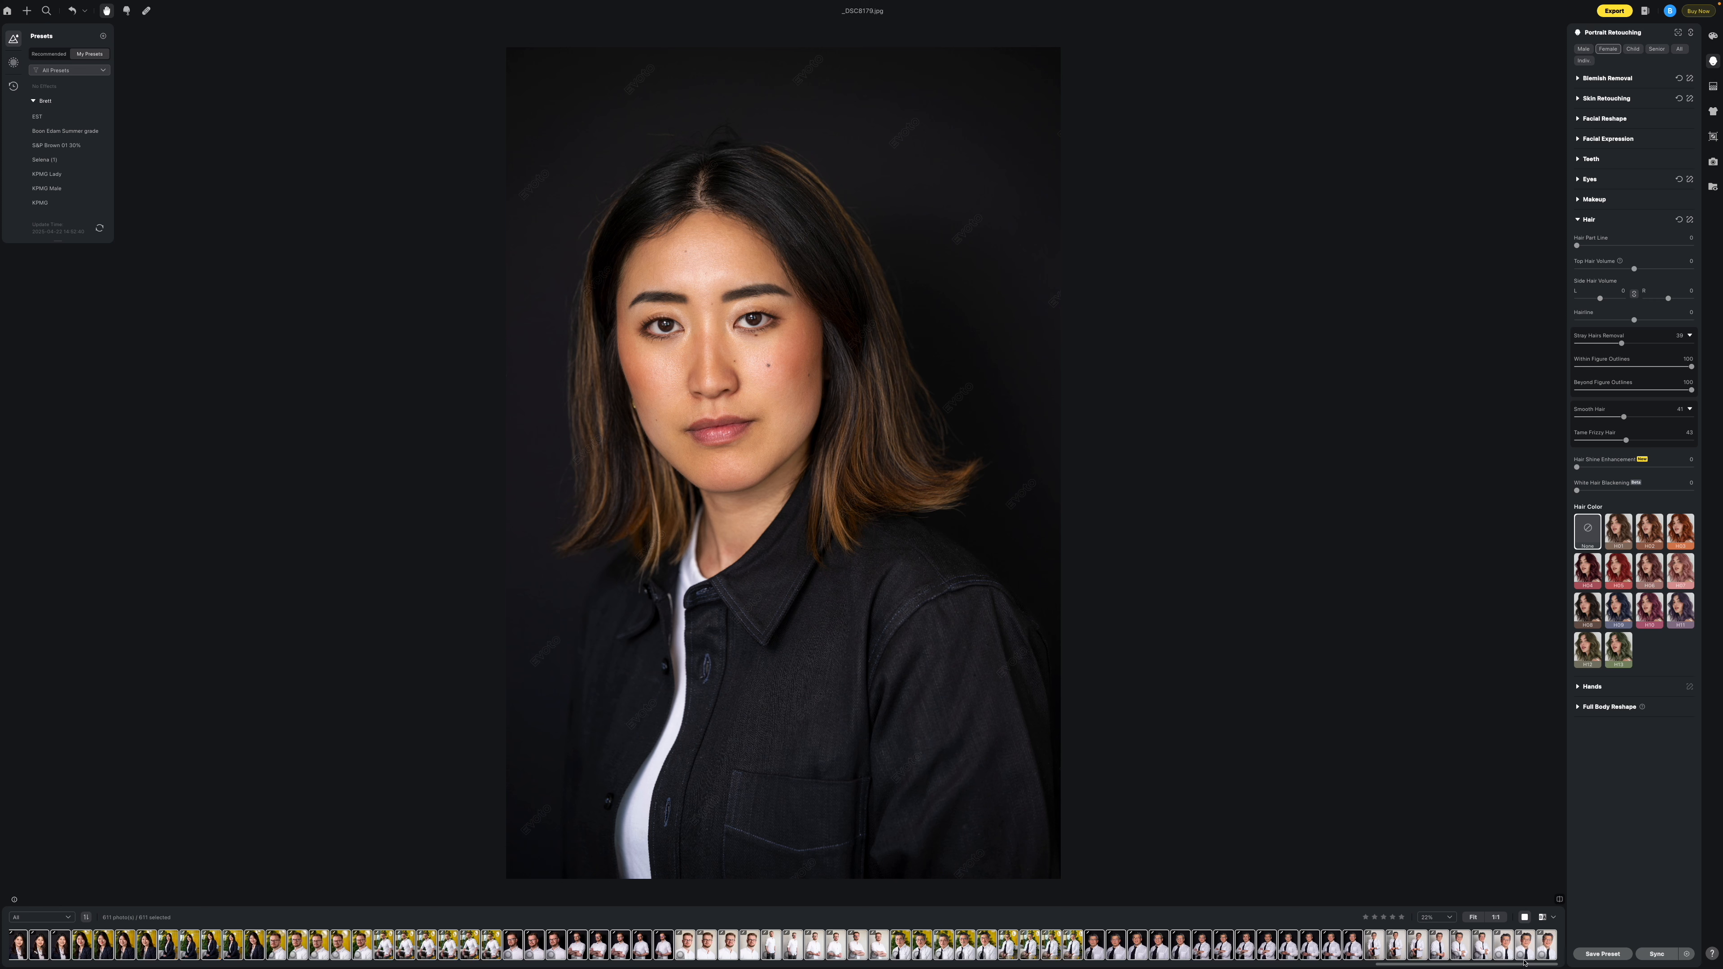
{"action": "left_click", "coordinate": [1546, 950]}
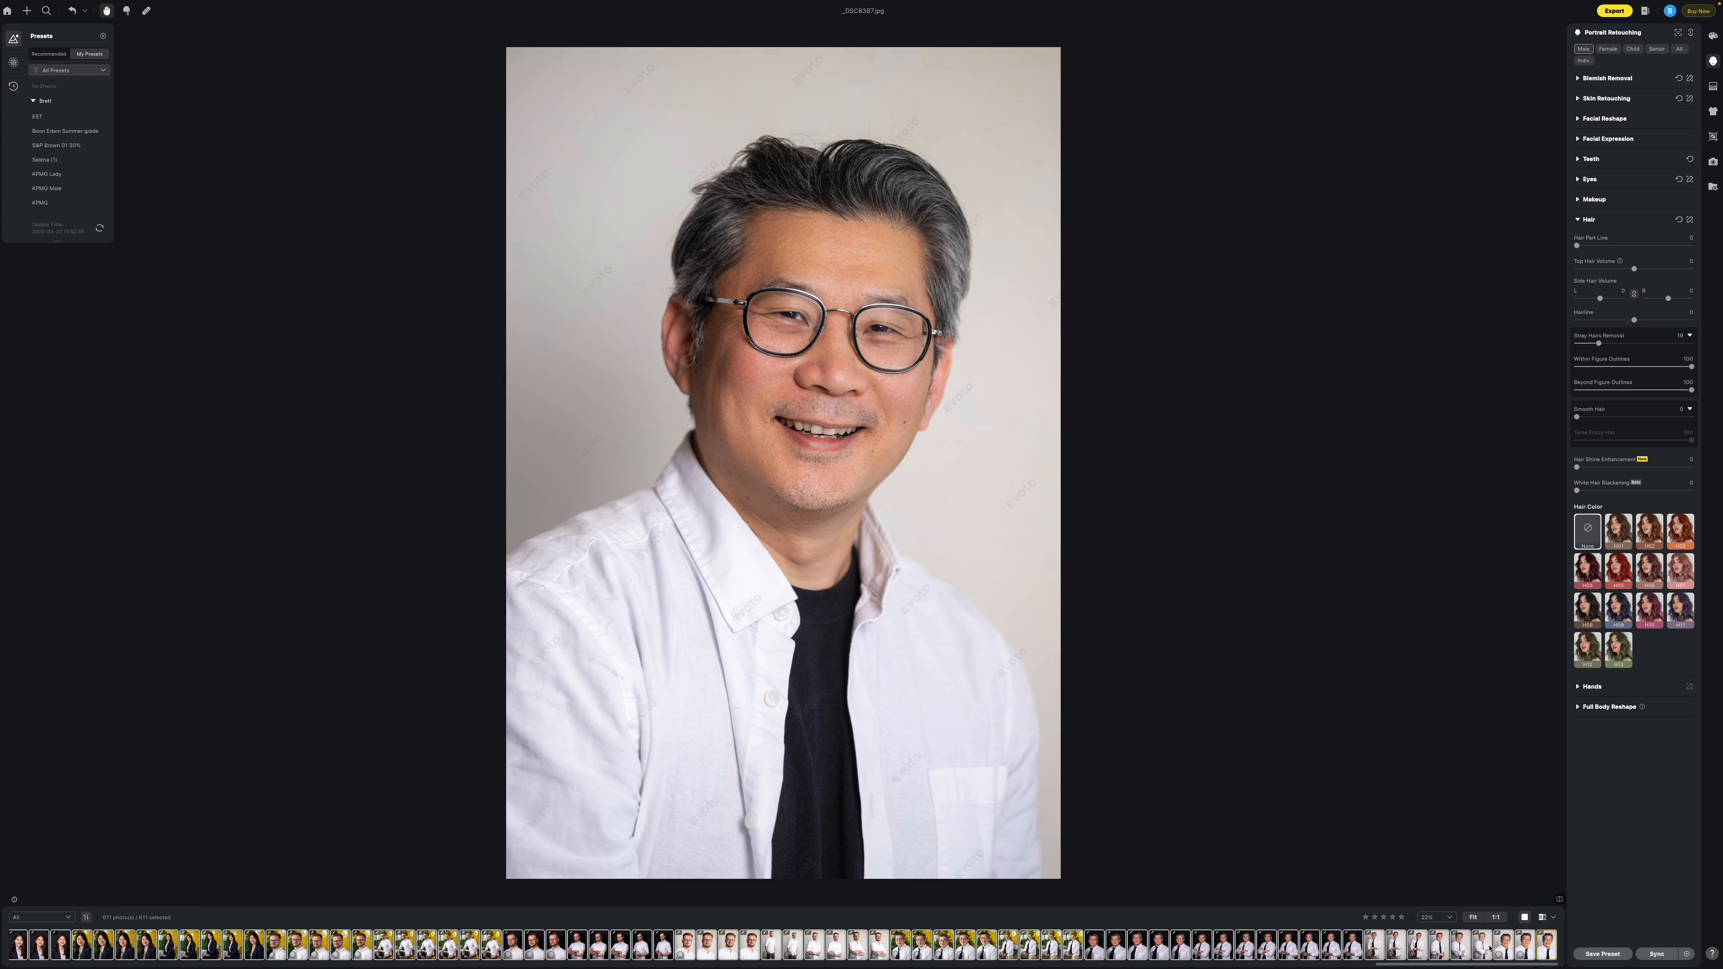
Export all photos to an automatically created subfolder on the Desktop, keeping the original filenames and image format.
{"action": "left_click", "coordinate": [1614, 11]}
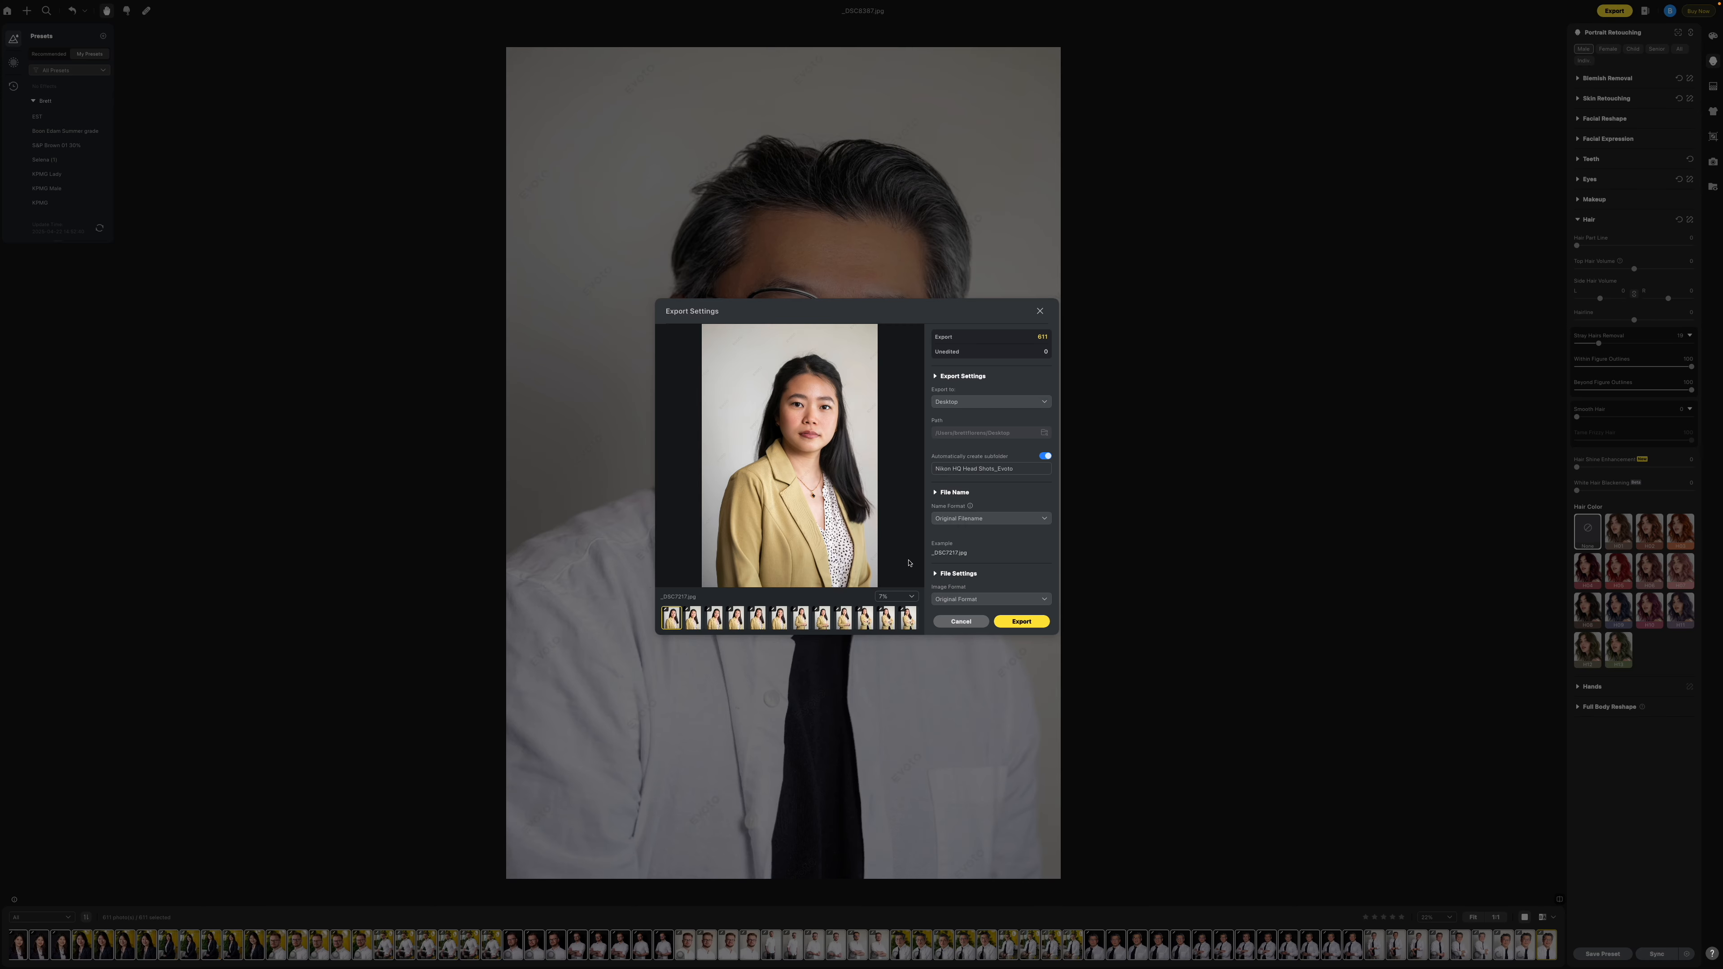
{"action": "left_click", "coordinate": [1022, 622]}
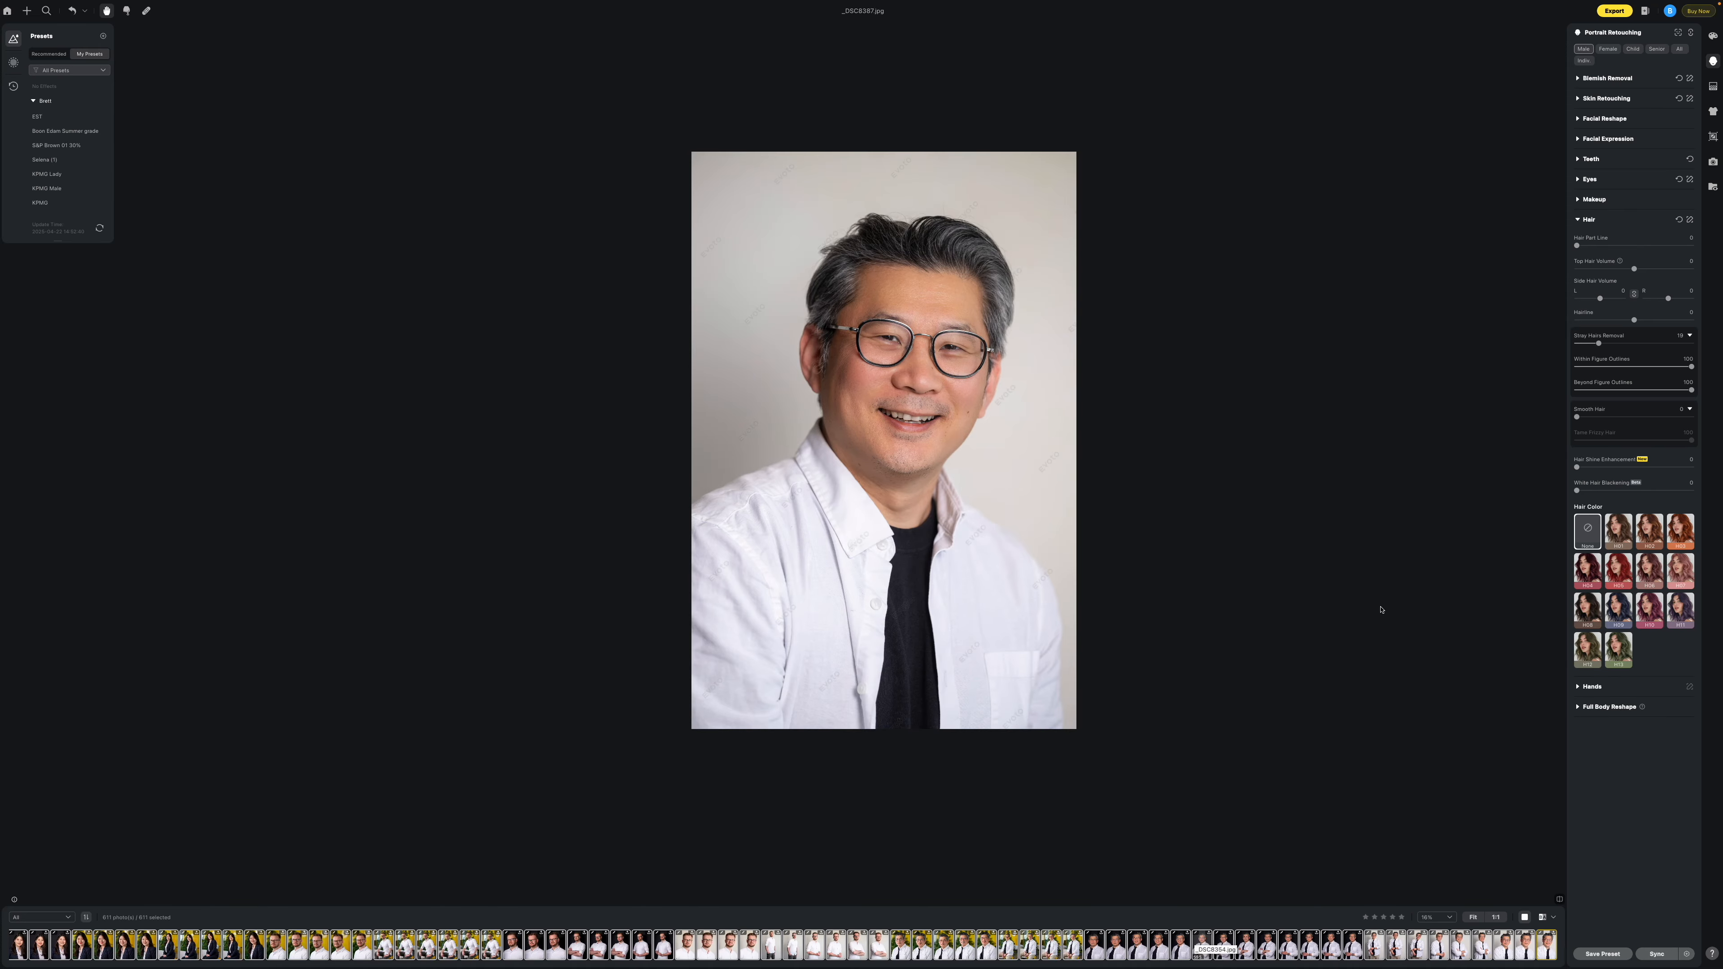
Convert the portrait of the gray-haired man to the B&W color profile and sync it to all selected photos.
{"action": "left_click", "coordinate": [1714, 37]}
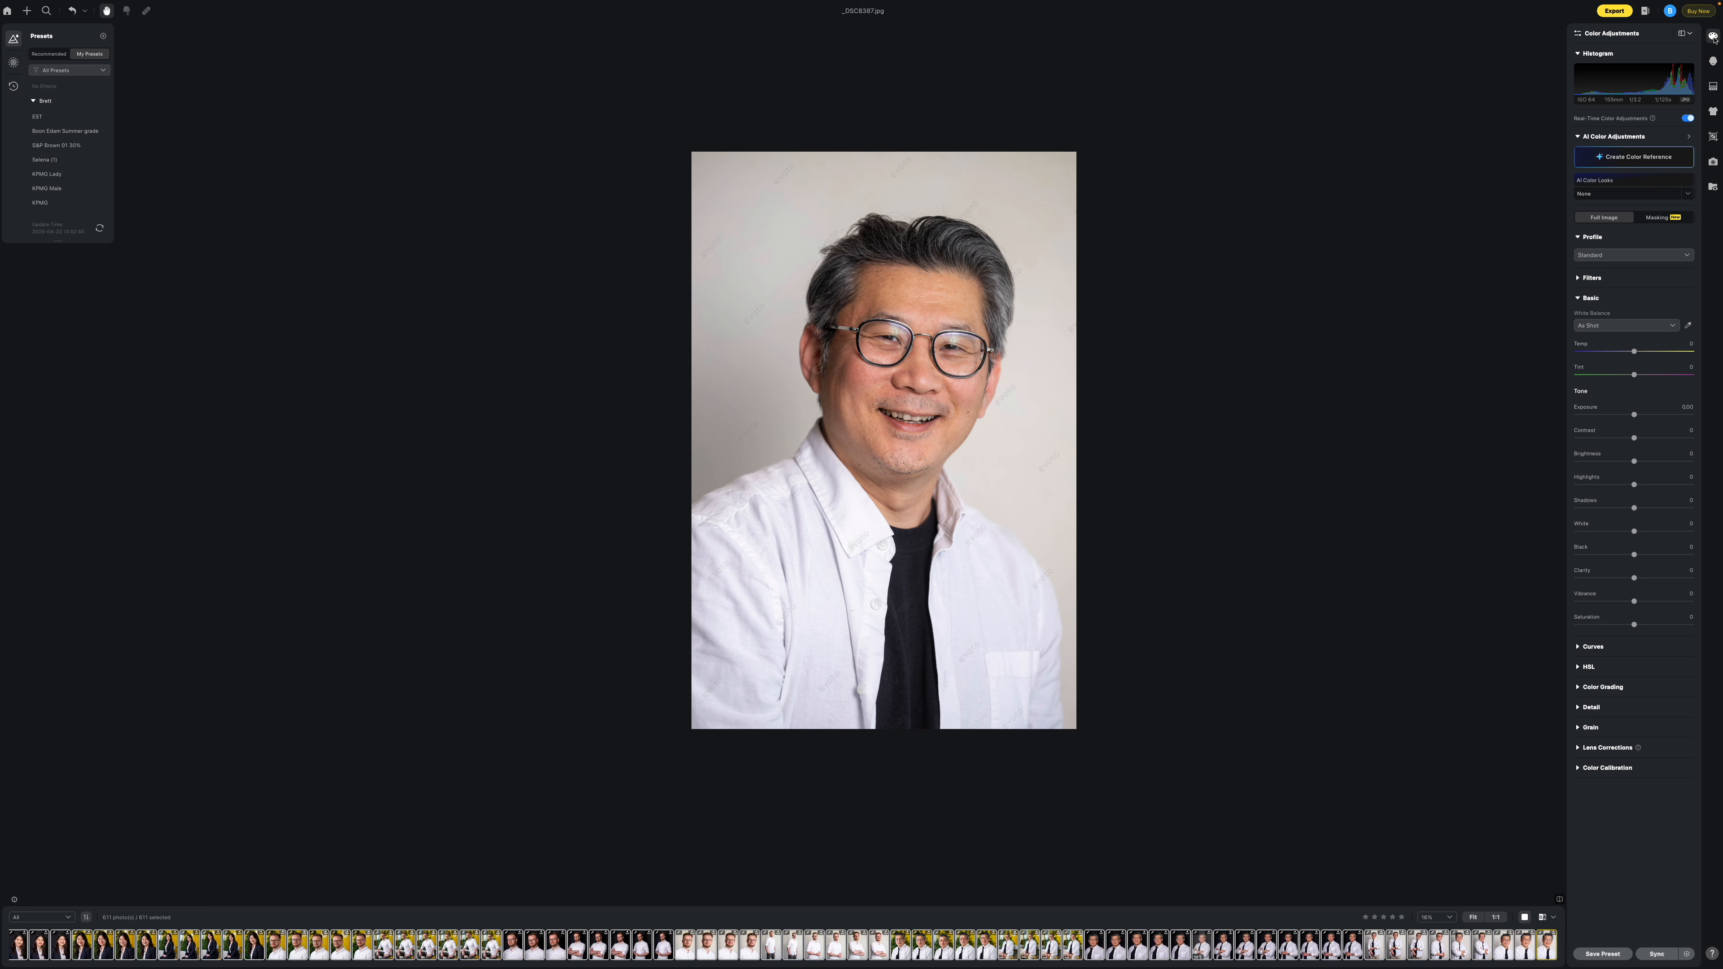
{"action": "left_click", "coordinate": [1601, 255]}
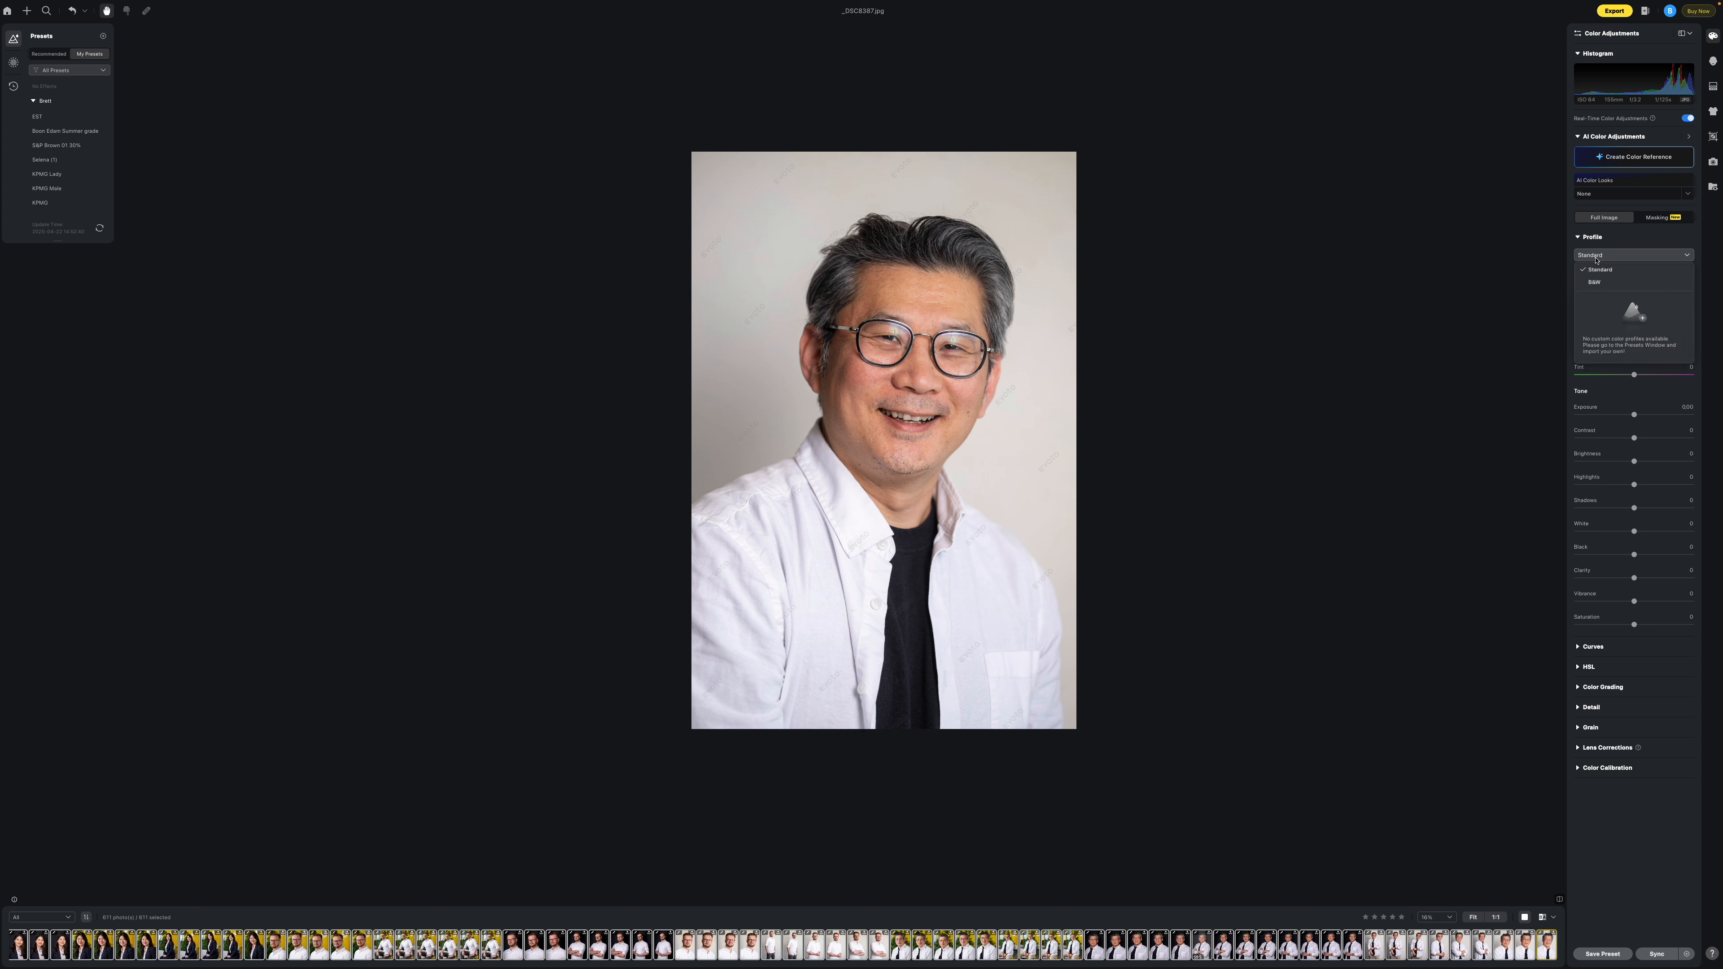
{"action": "left_click", "coordinate": [1599, 282]}
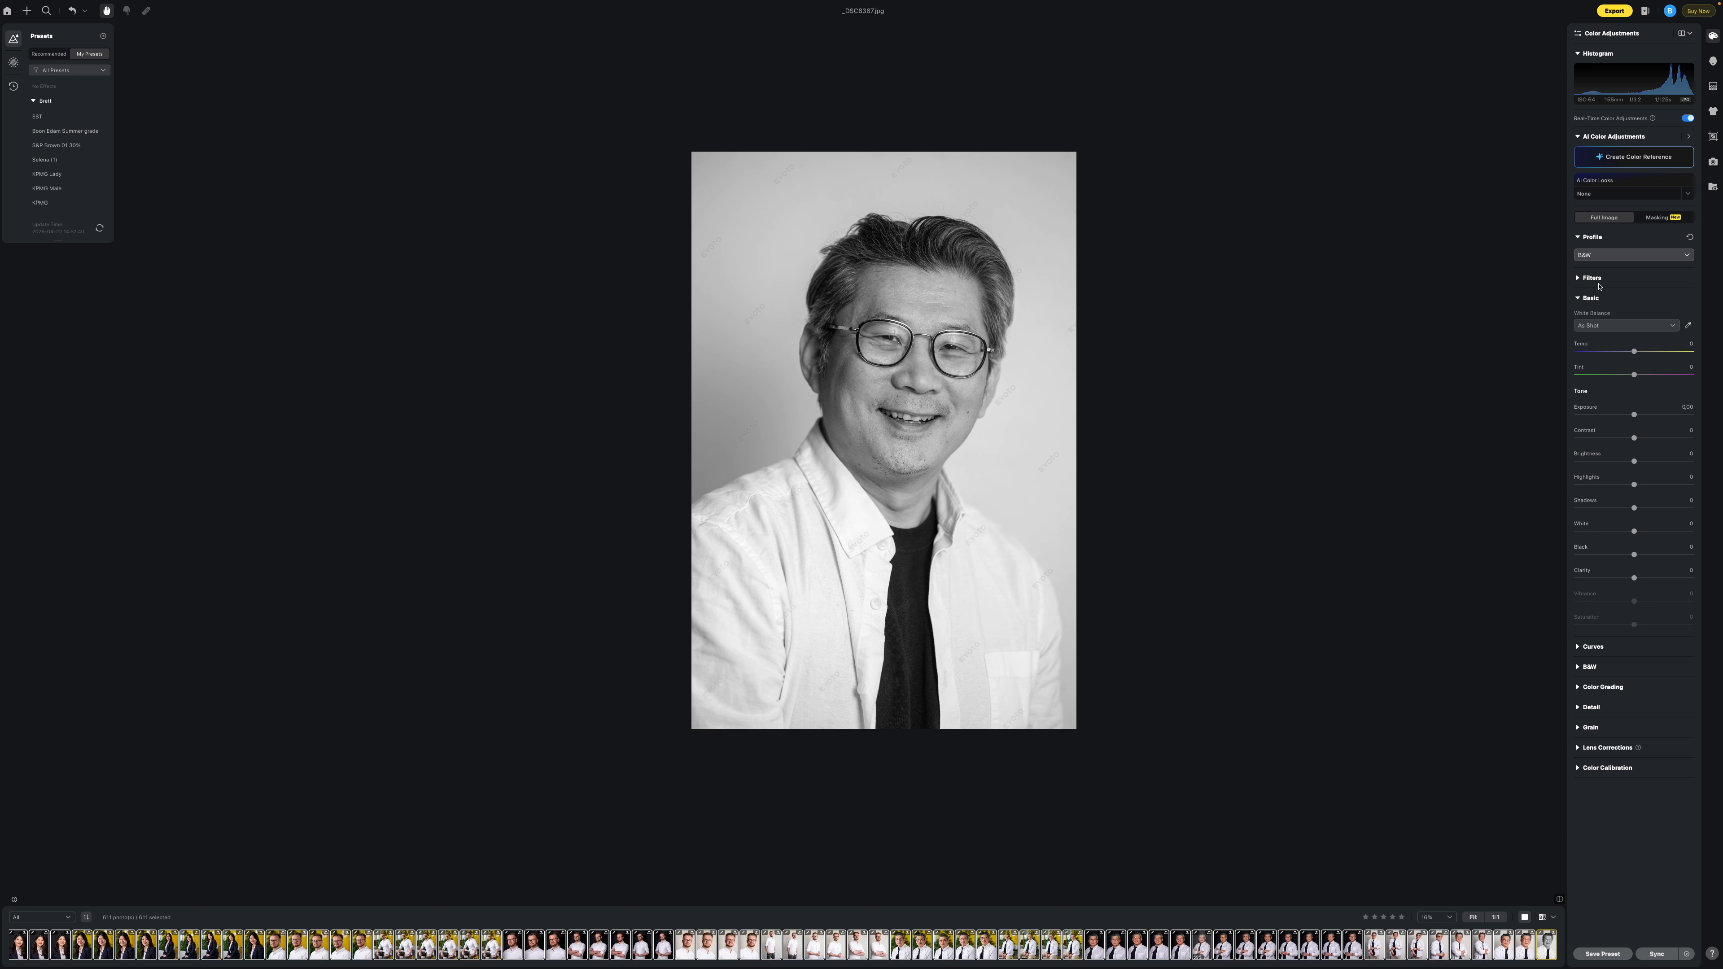
{"action": "left_click", "coordinate": [1655, 953]}
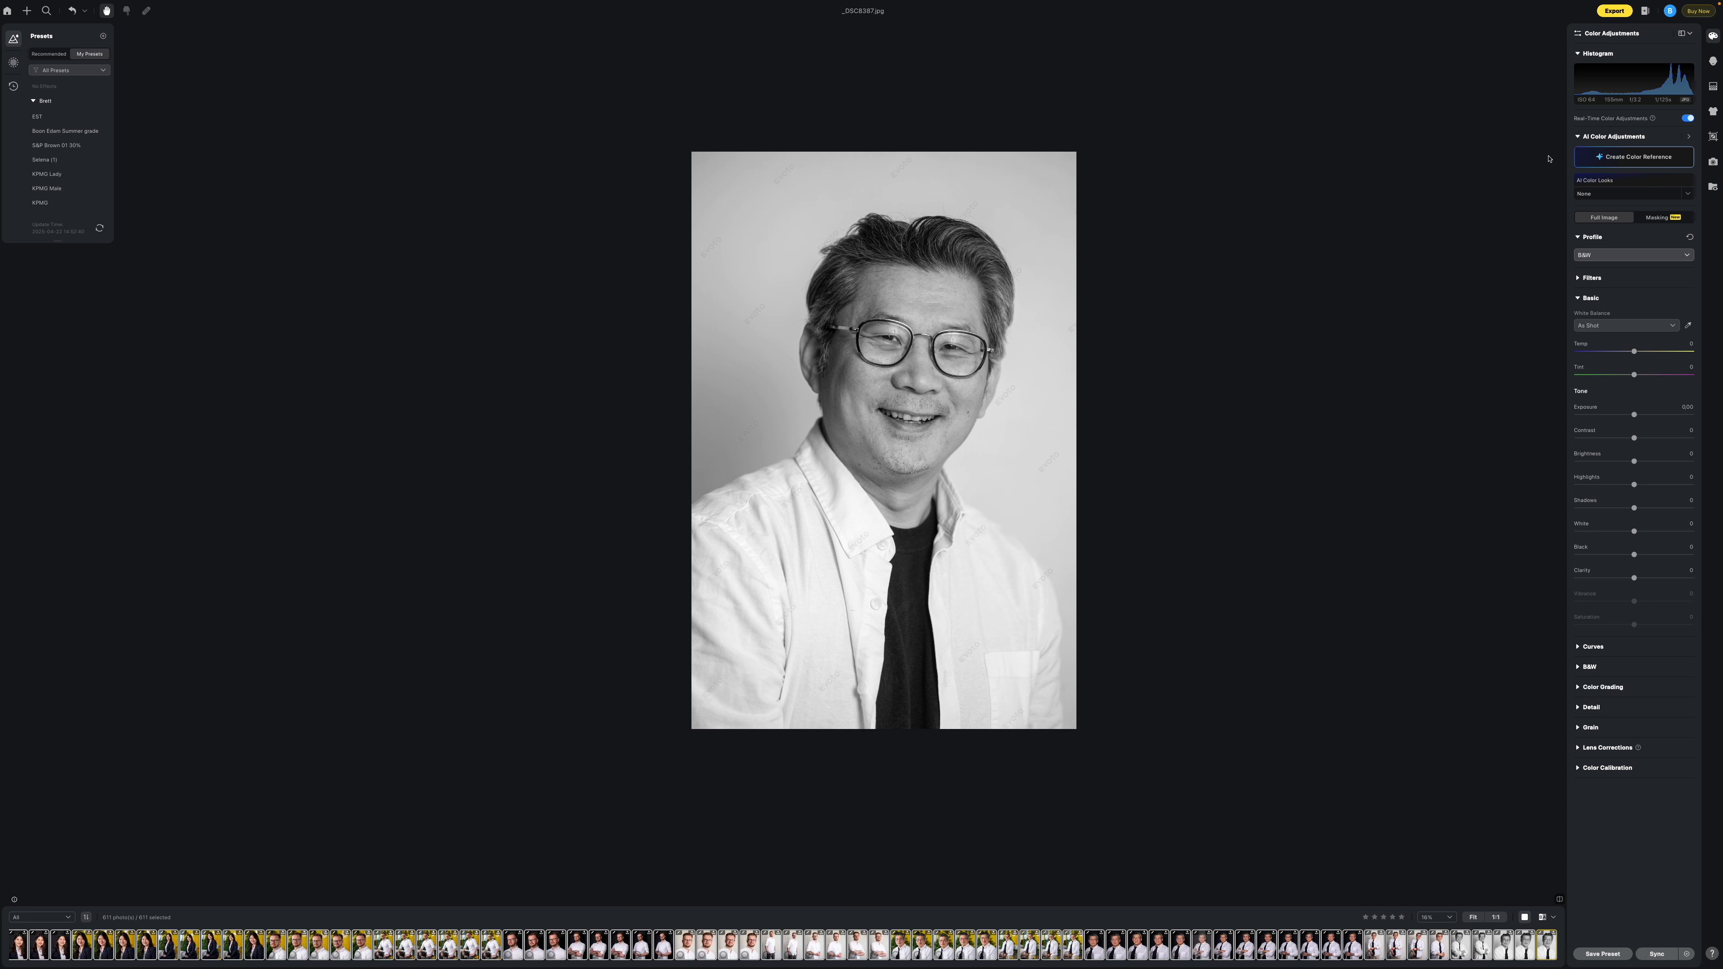
Export all black-and-white photos to the Desktop subfolder, keeping the original filenames and image format.
{"action": "left_click", "coordinate": [1615, 11]}
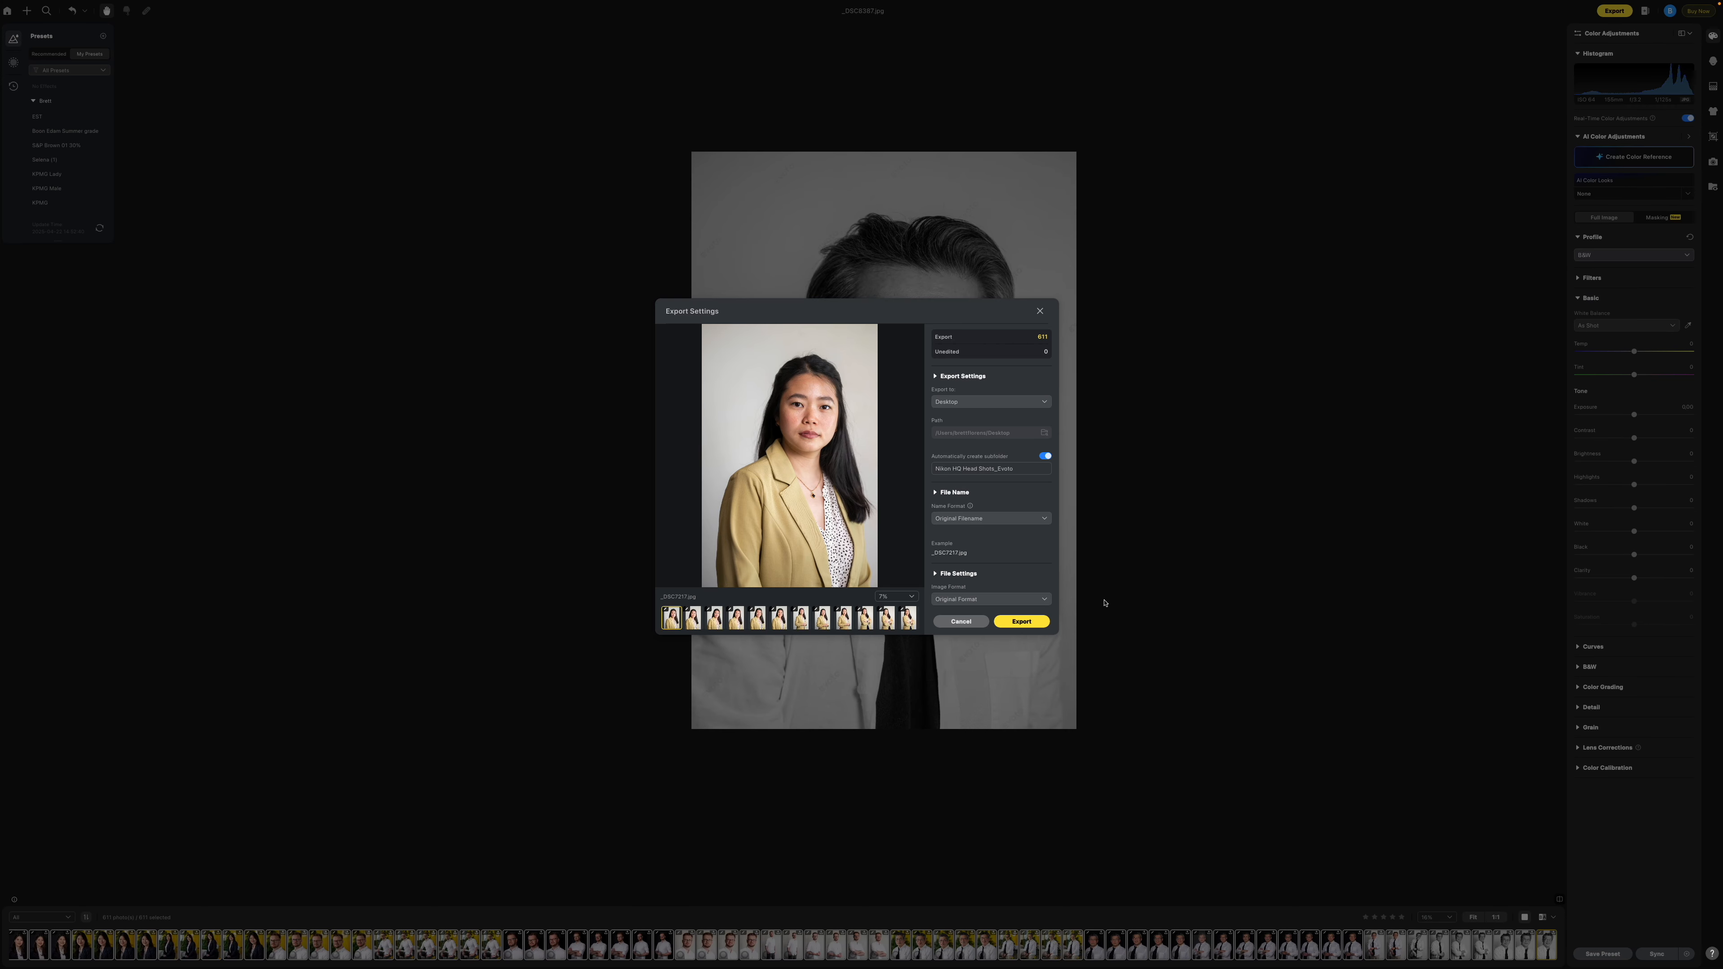
{"action": "left_click", "coordinate": [1024, 624]}
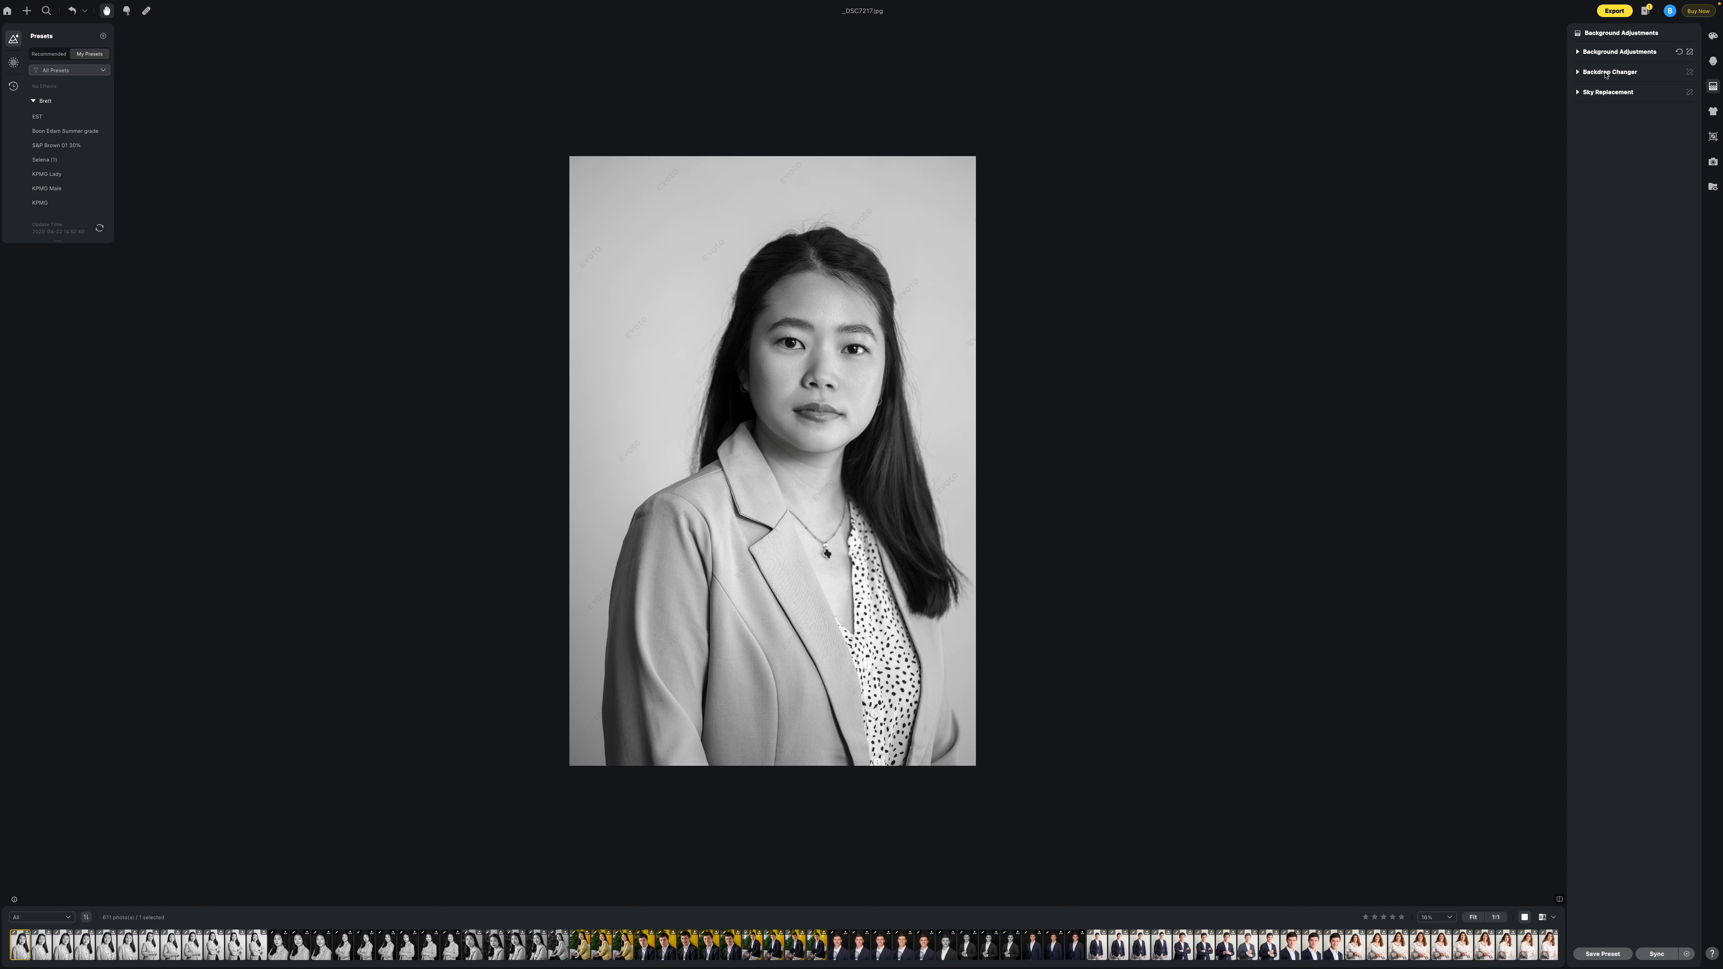
Import the mottled beige backdrop image from the Desktop as a custom backdrop and apply it to the portrait of the woman in the blazer.
{"action": "left_click", "coordinate": [1578, 73]}
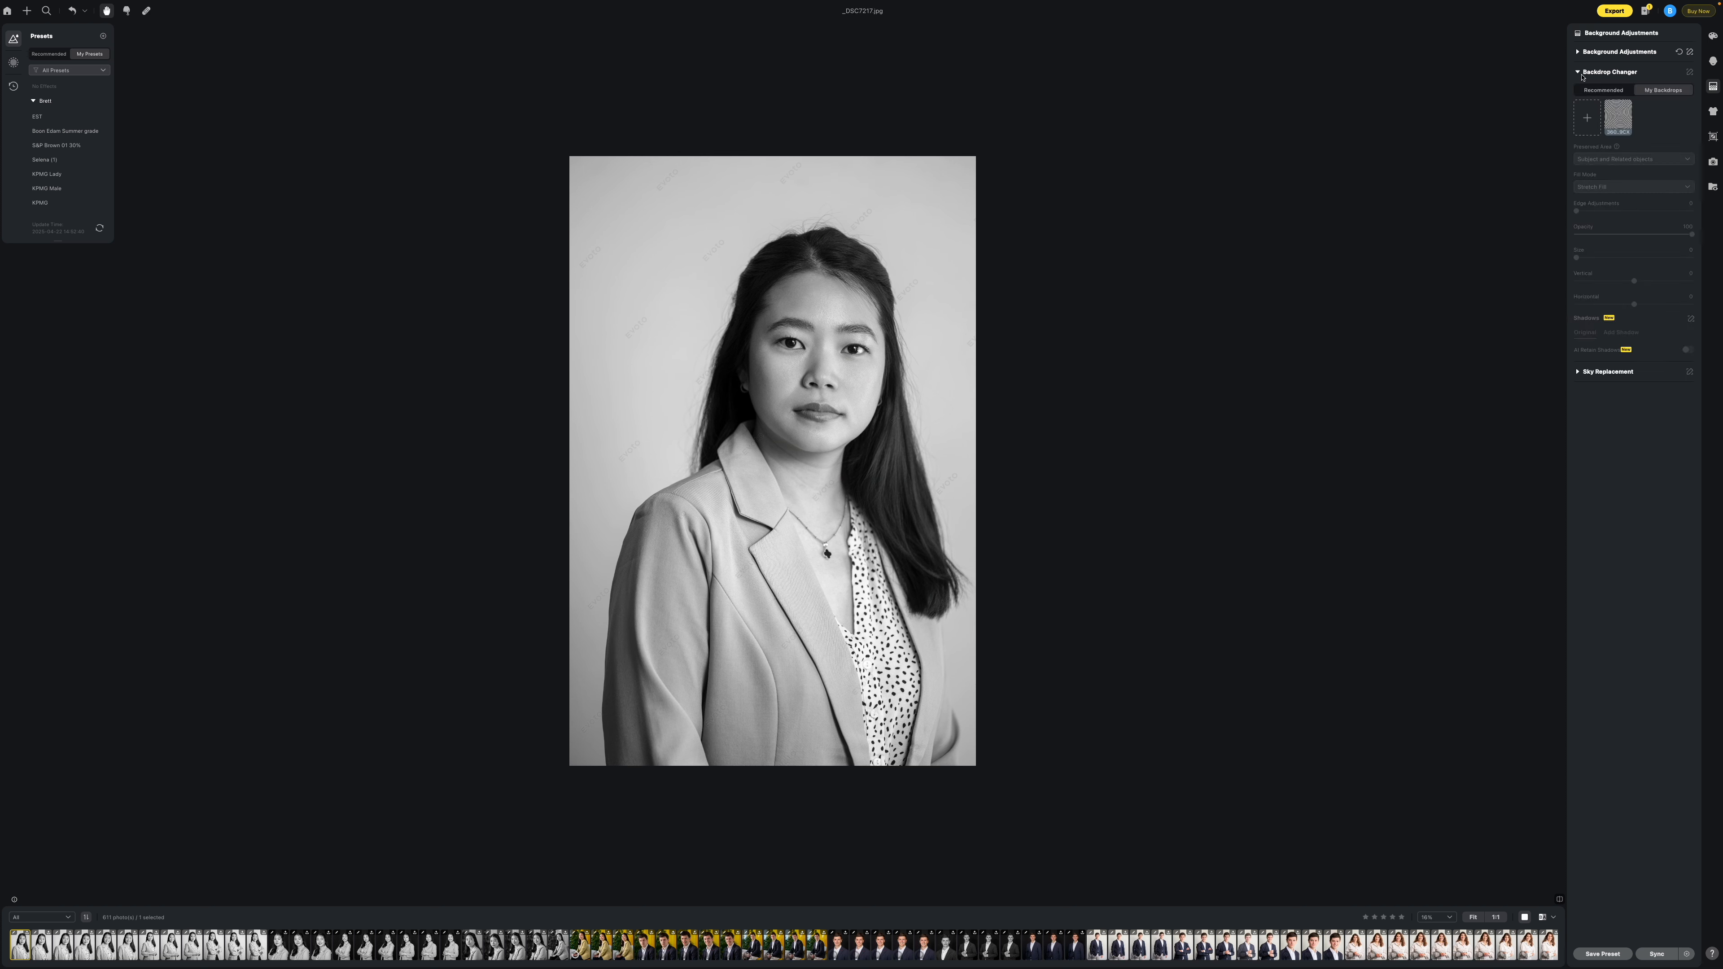
{"action": "left_click", "coordinate": [1586, 119]}
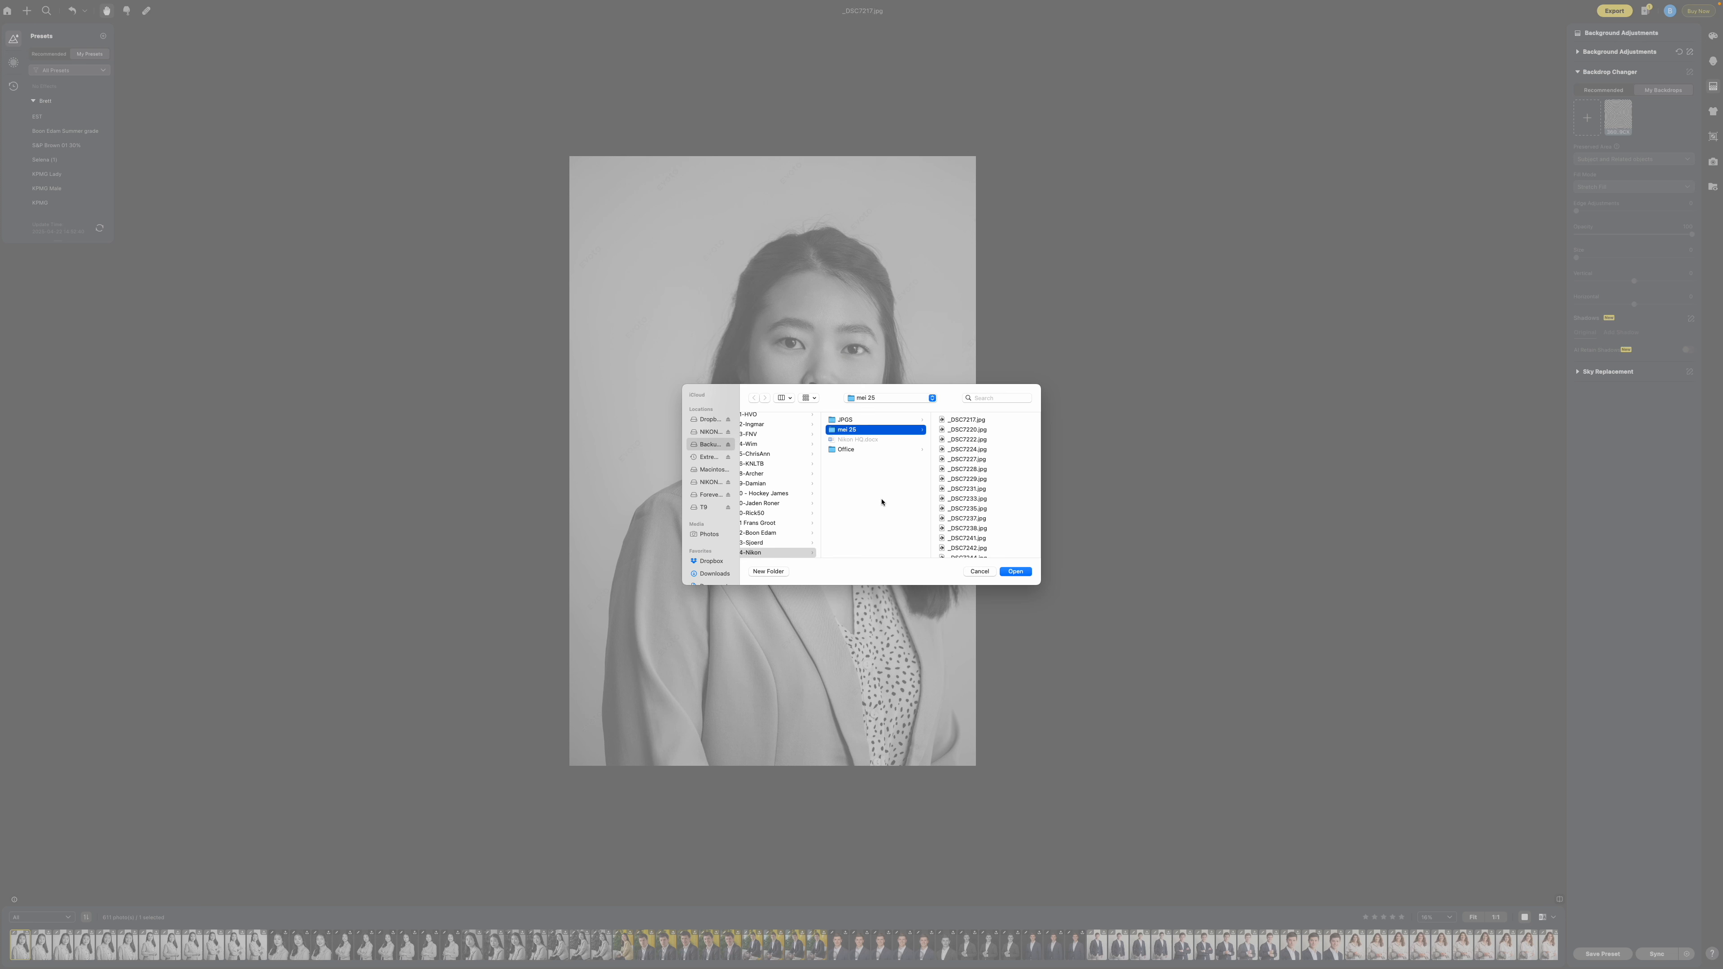
{"action": "scroll", "coordinate": [710, 557], "scroll_direction": "down", "scroll_amount": 2}
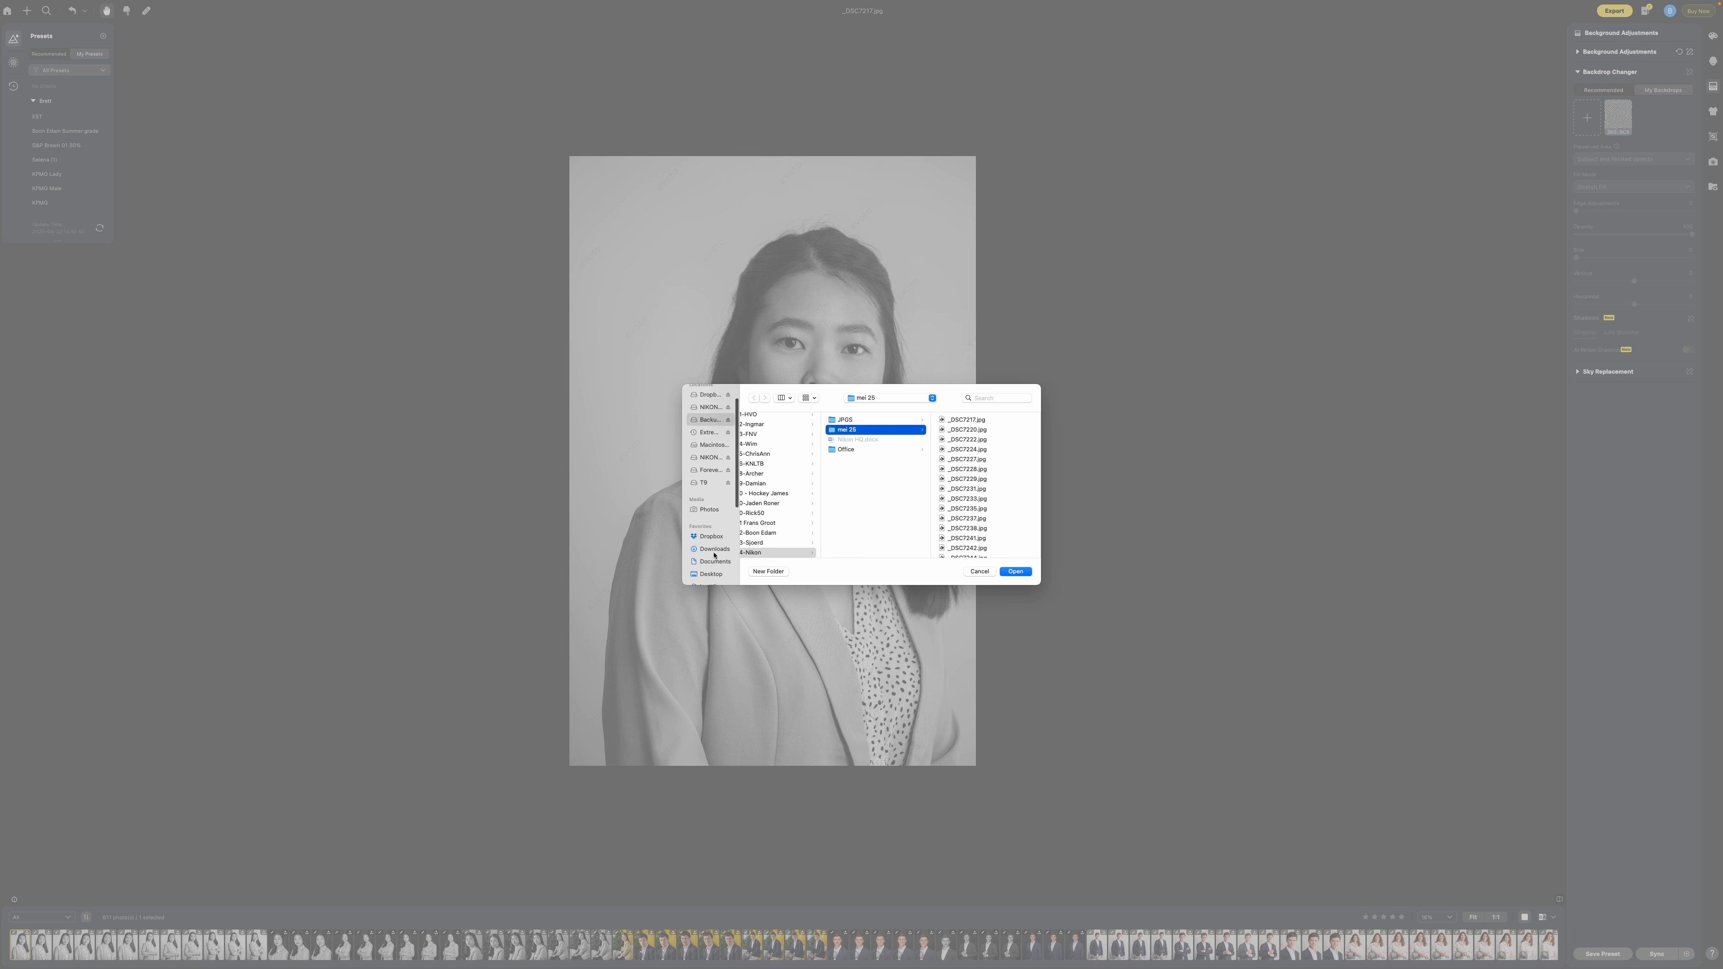
{"action": "left_click", "coordinate": [711, 574]}
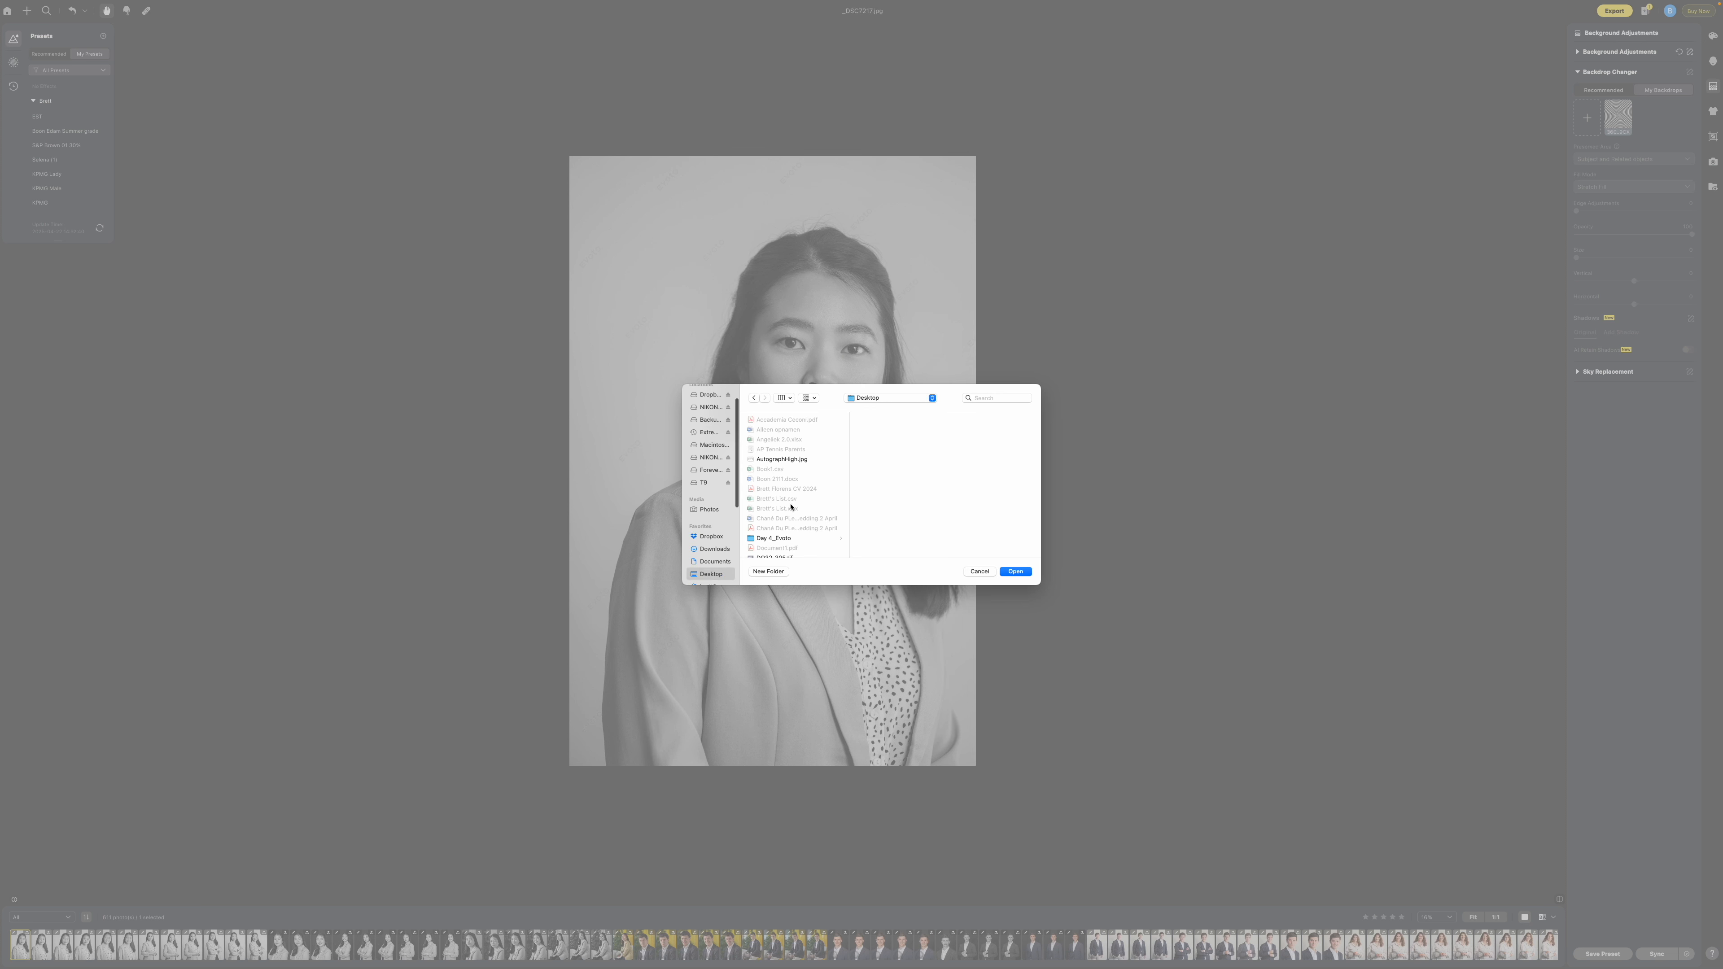
{"action": "scroll", "coordinate": [803, 511], "scroll_direction": "down", "scroll_amount": 5}
{"action": "left_click", "coordinate": [790, 494]}
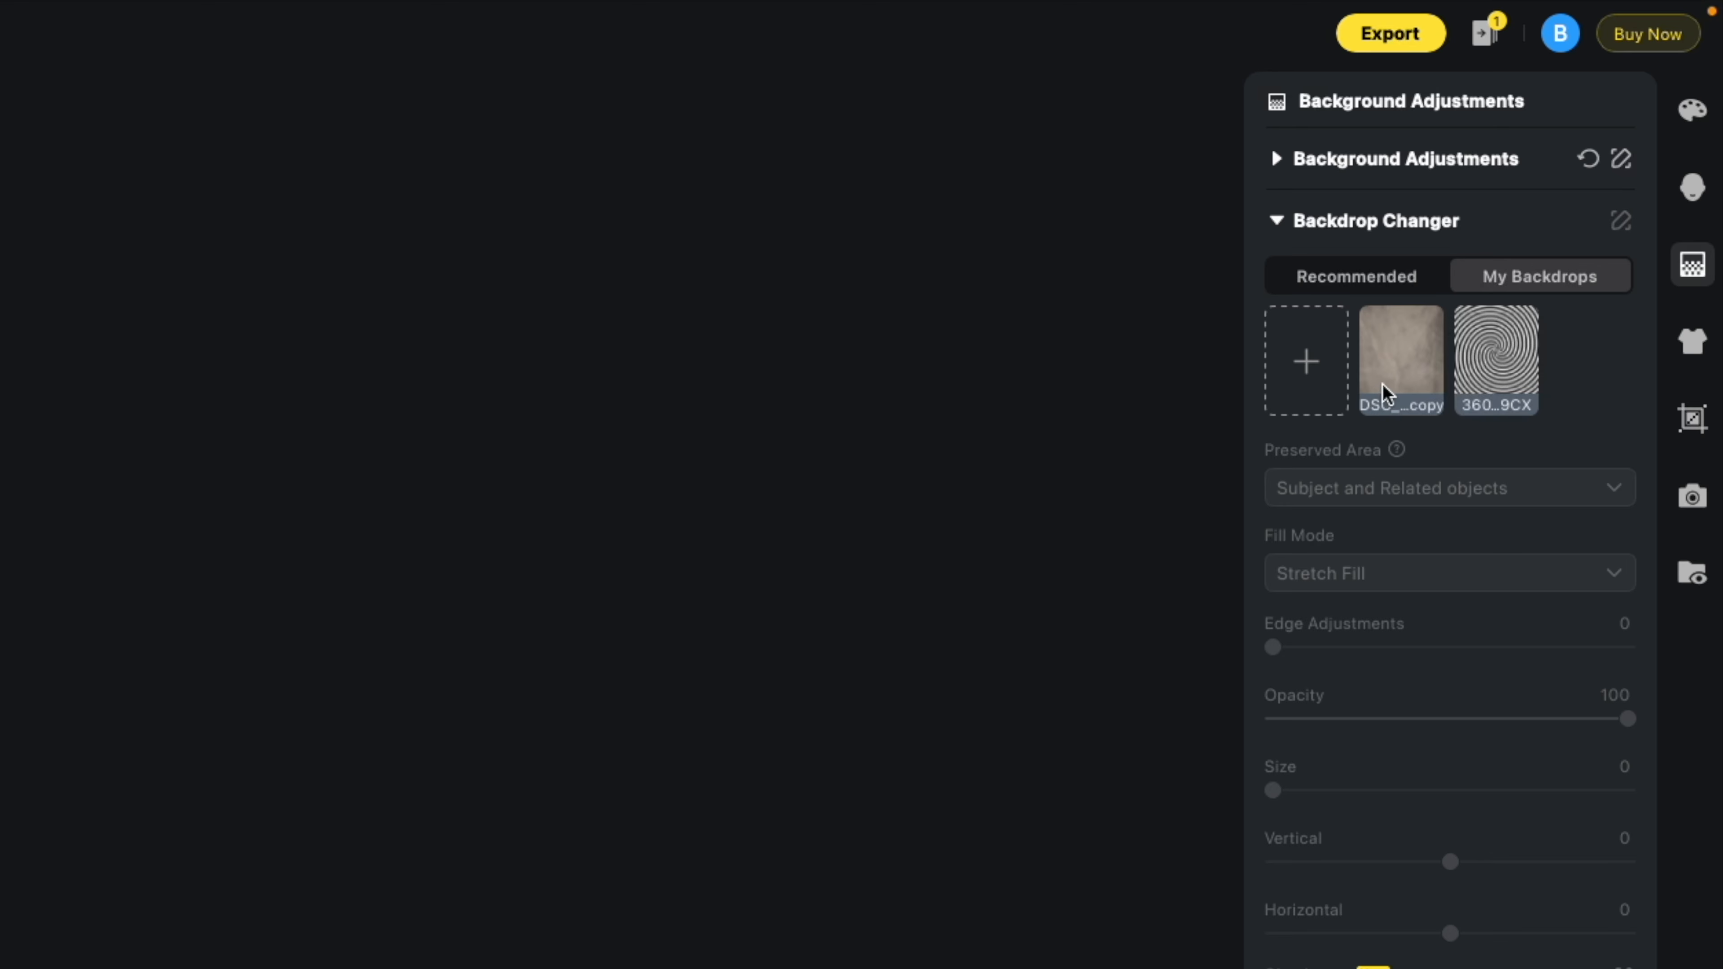
{"action": "left_click", "coordinate": [1381, 400]}
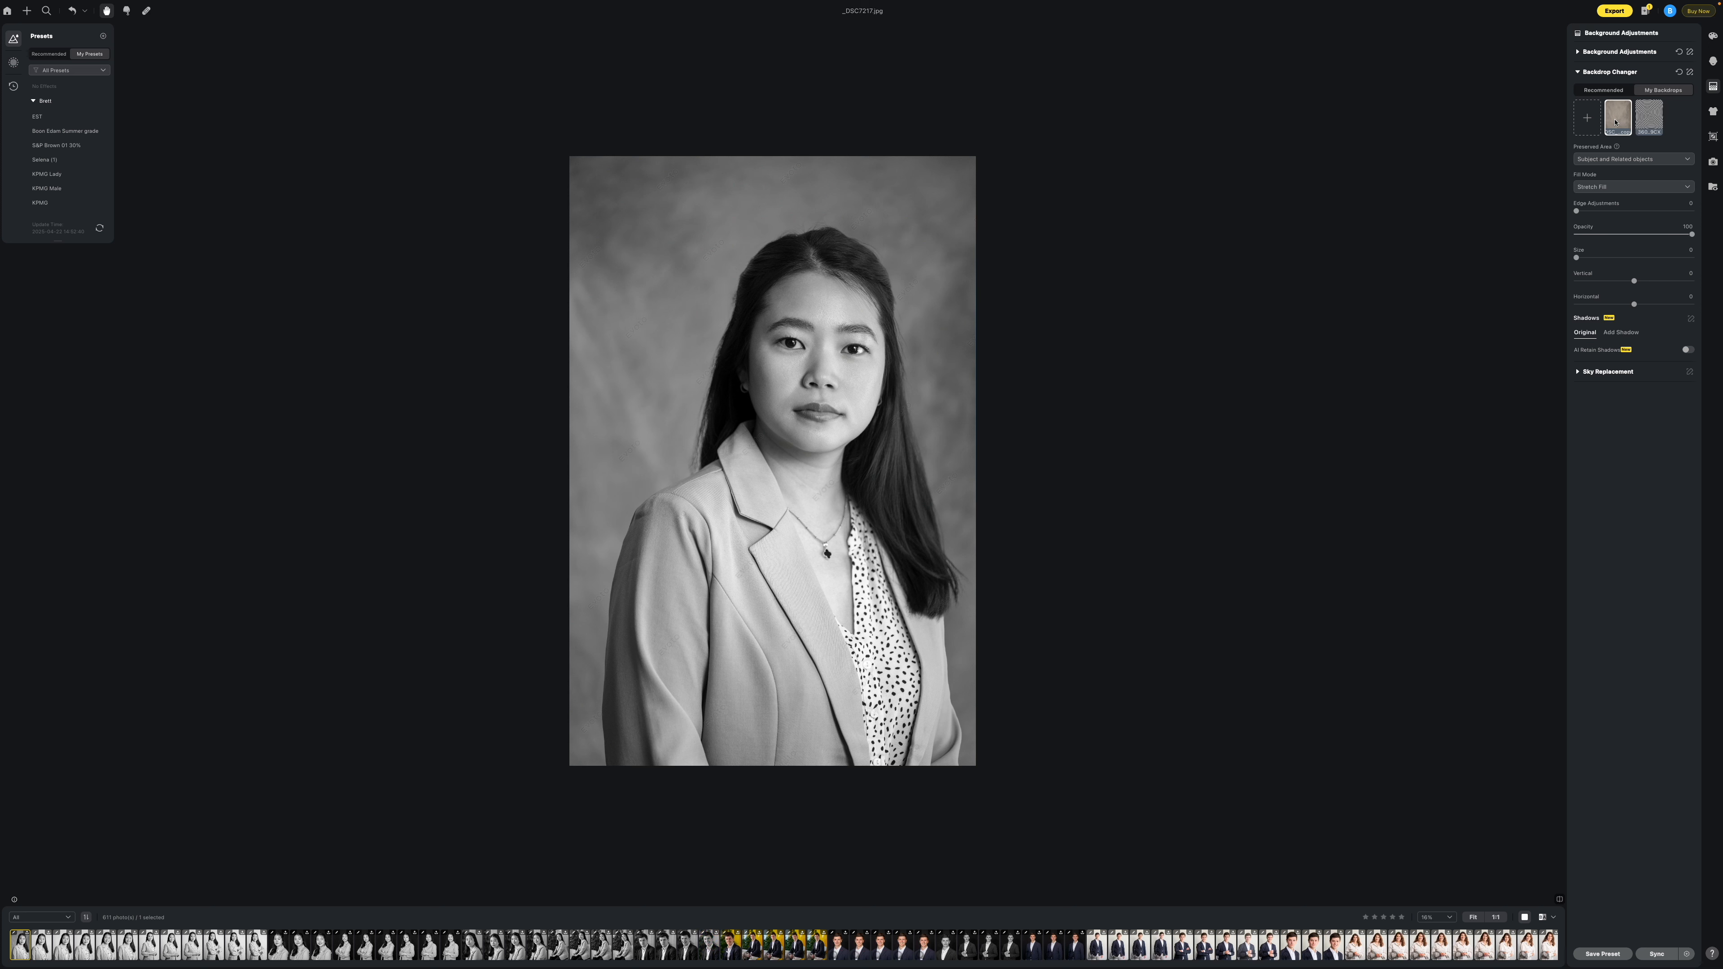
{"action": "left_click", "coordinate": [45, 946], "text": "super"}
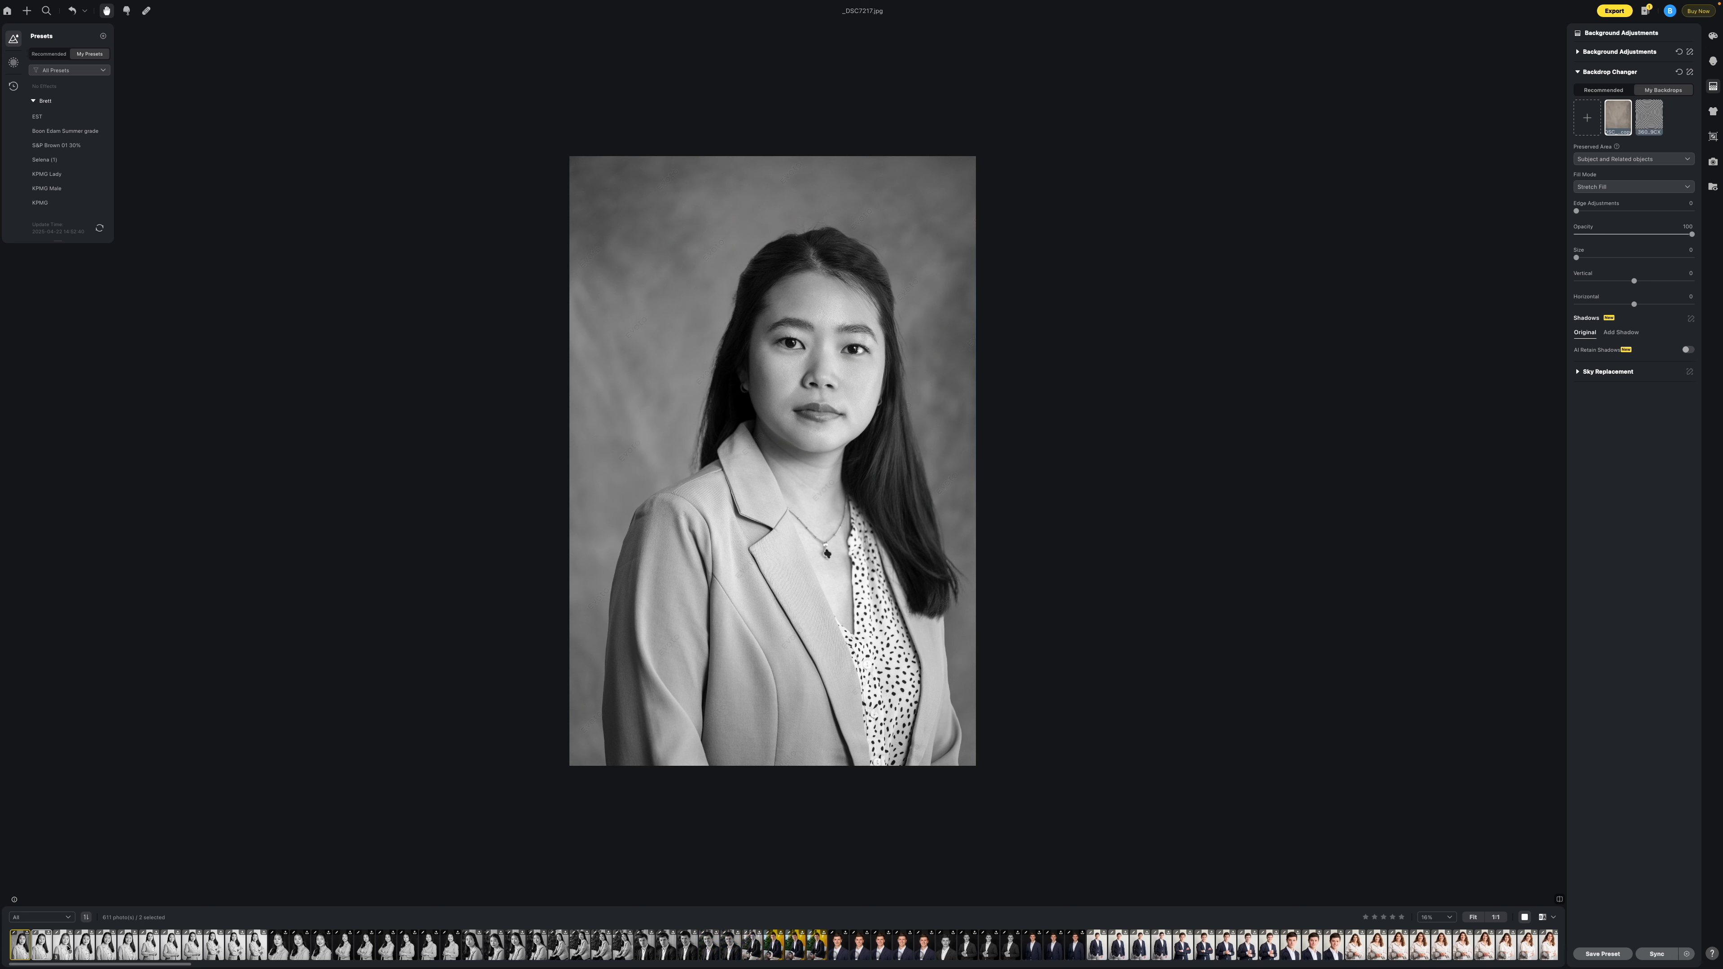
{"action": "left_click", "coordinate": [63, 946], "text": "super"}
{"action": "left_click", "coordinate": [84, 946], "text": "super"}
{"action": "left_click", "coordinate": [106, 947], "text": "super"}
{"action": "left_click", "coordinate": [127, 946], "text": "super"}
{"action": "left_click", "coordinate": [149, 947], "text": "super"}
{"action": "left_click", "coordinate": [537, 944], "text": "shift"}
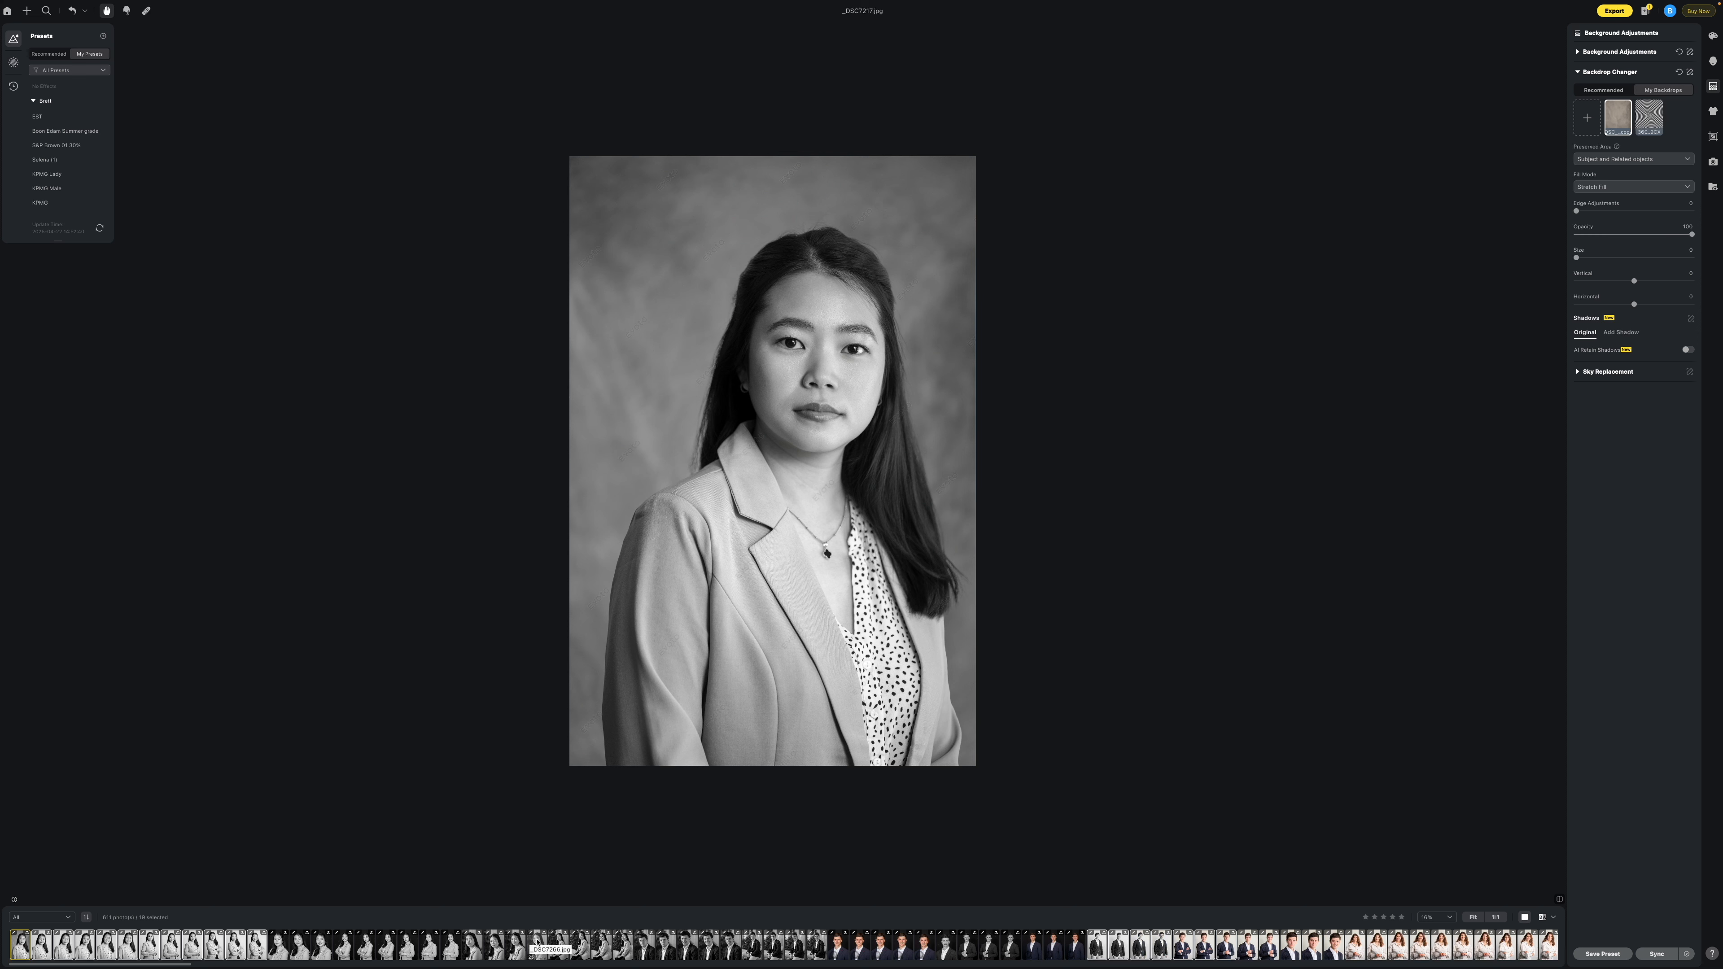
Sync the mottled backdrop to the first run of white-background portraits and export that batch to the Desktop.
{"action": "left_click", "coordinate": [20, 945]}
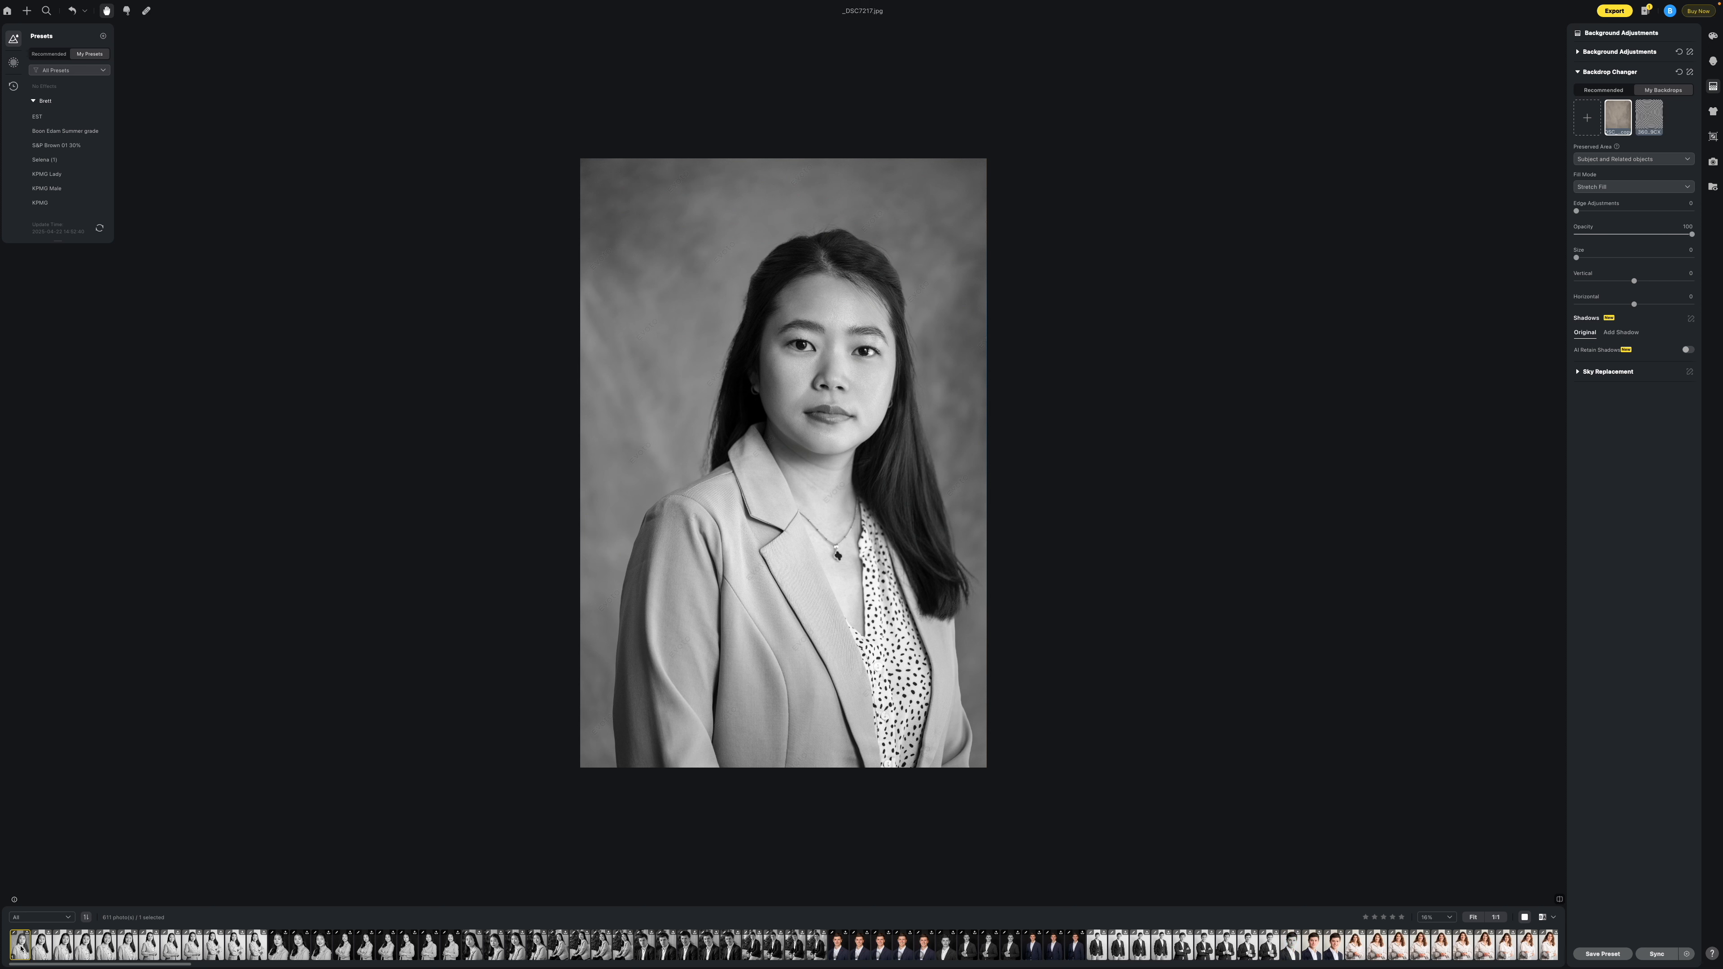
{"action": "left_click", "coordinate": [256, 951], "text": "shift"}
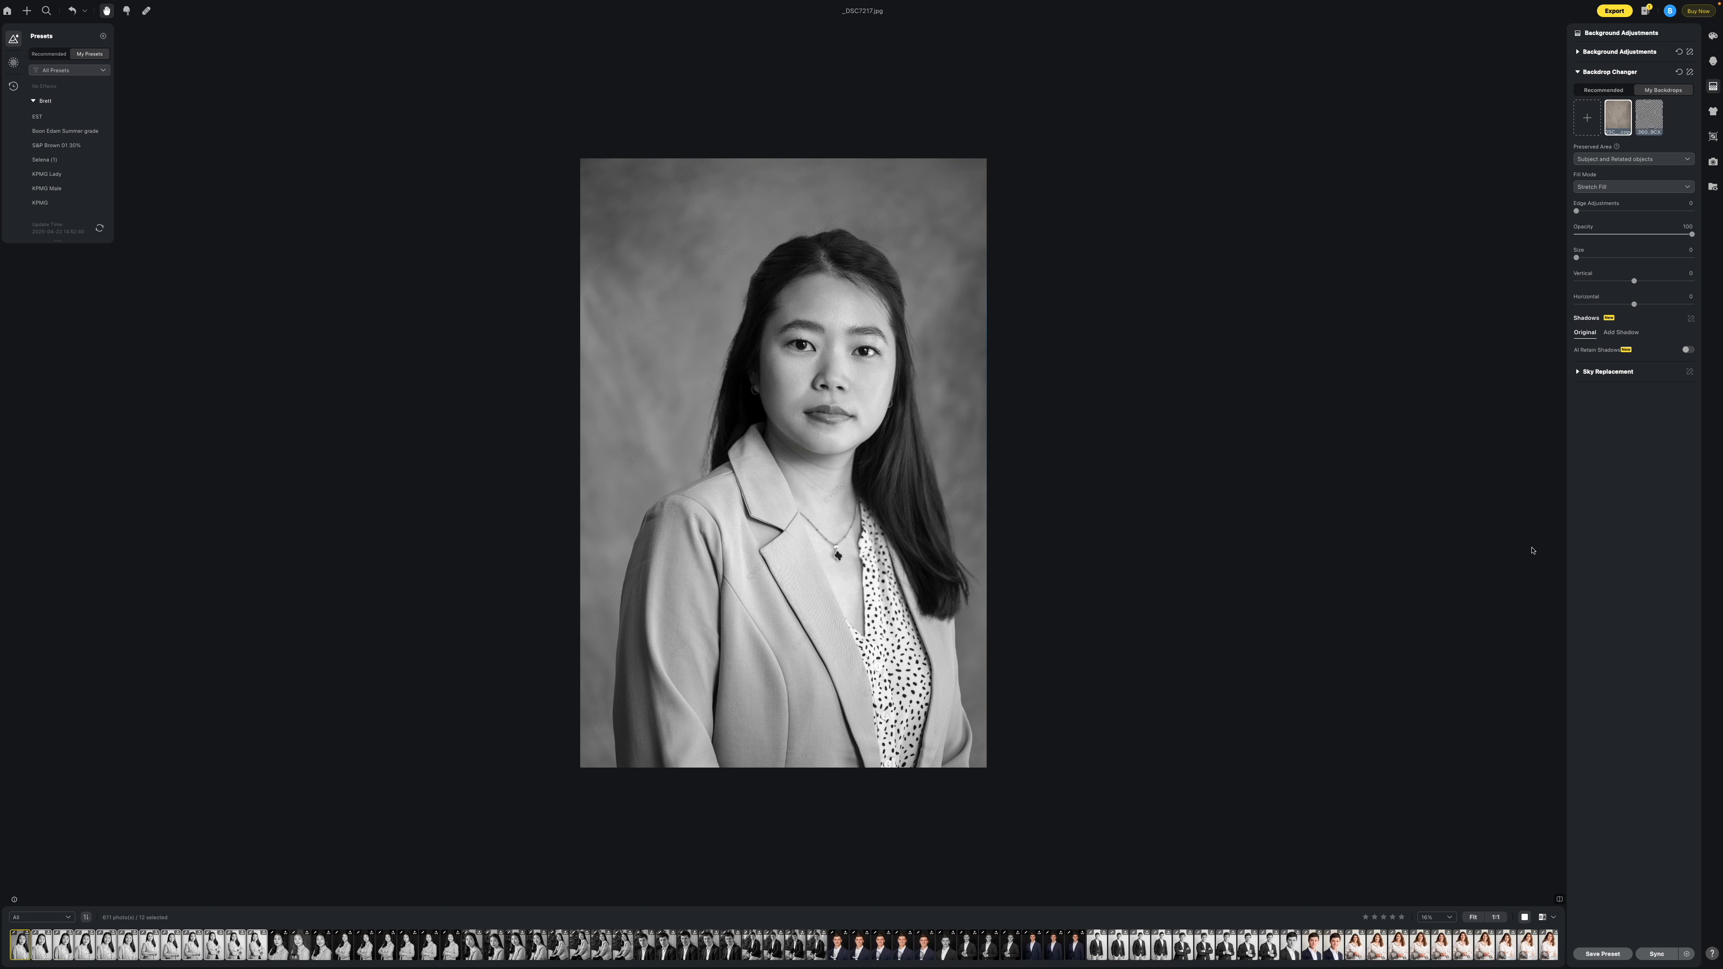
{"action": "left_click", "coordinate": [1655, 954]}
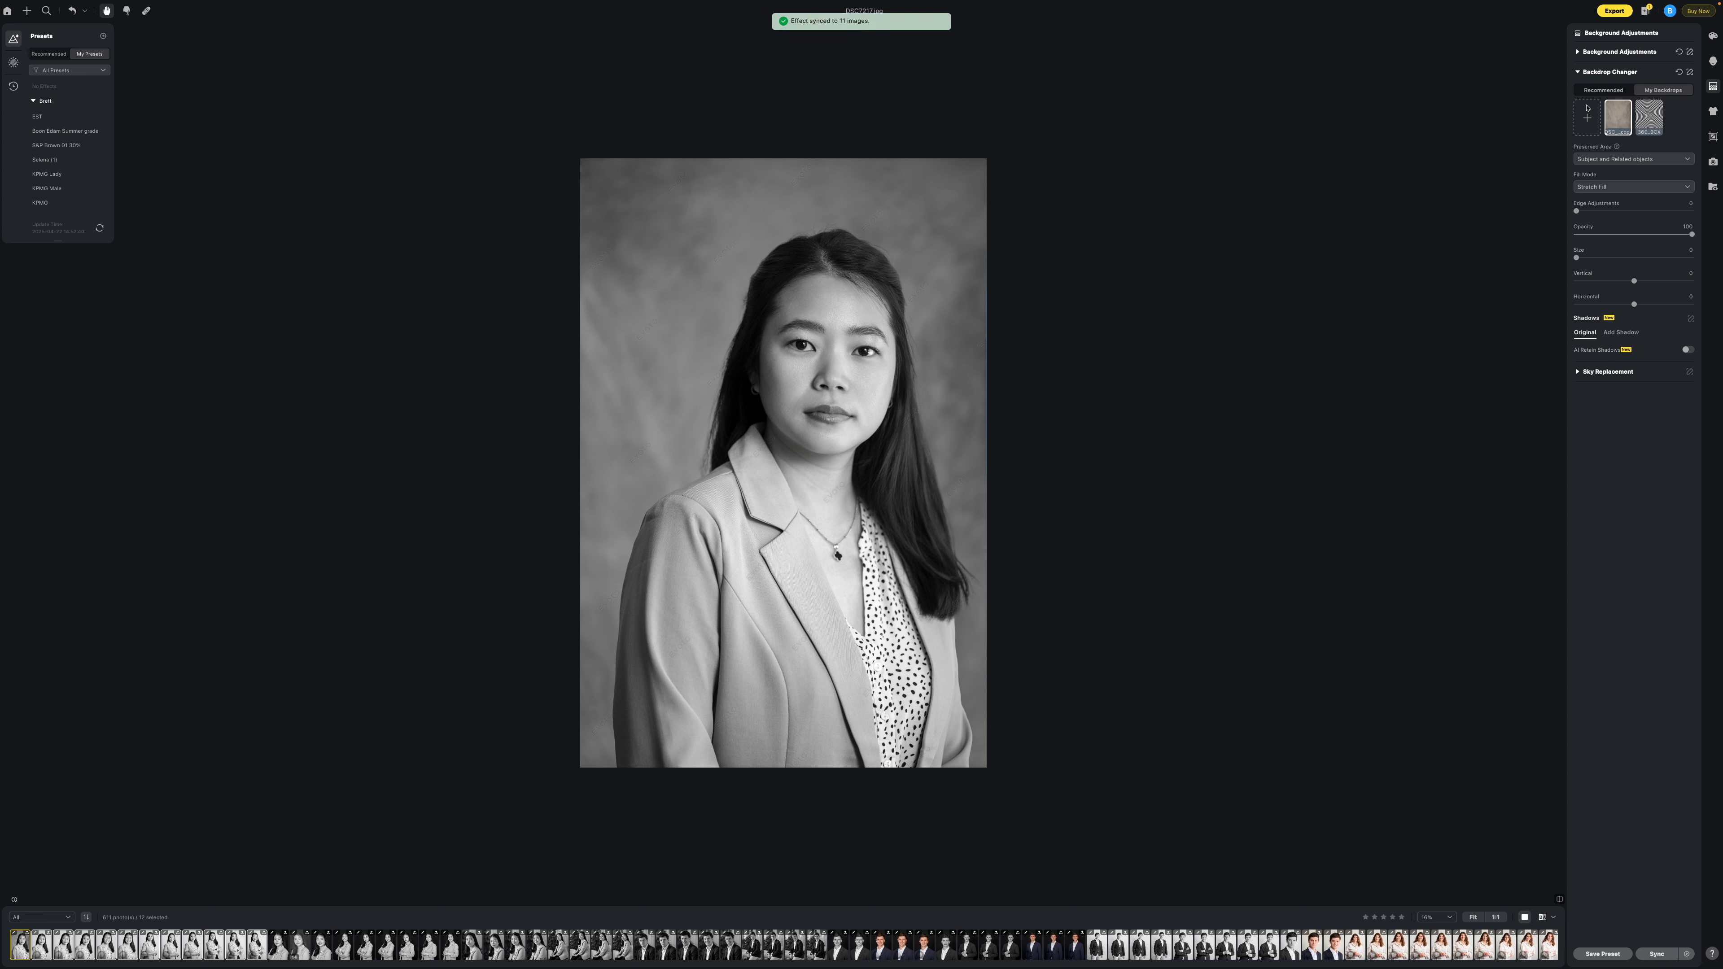
{"action": "left_click", "coordinate": [1613, 12]}
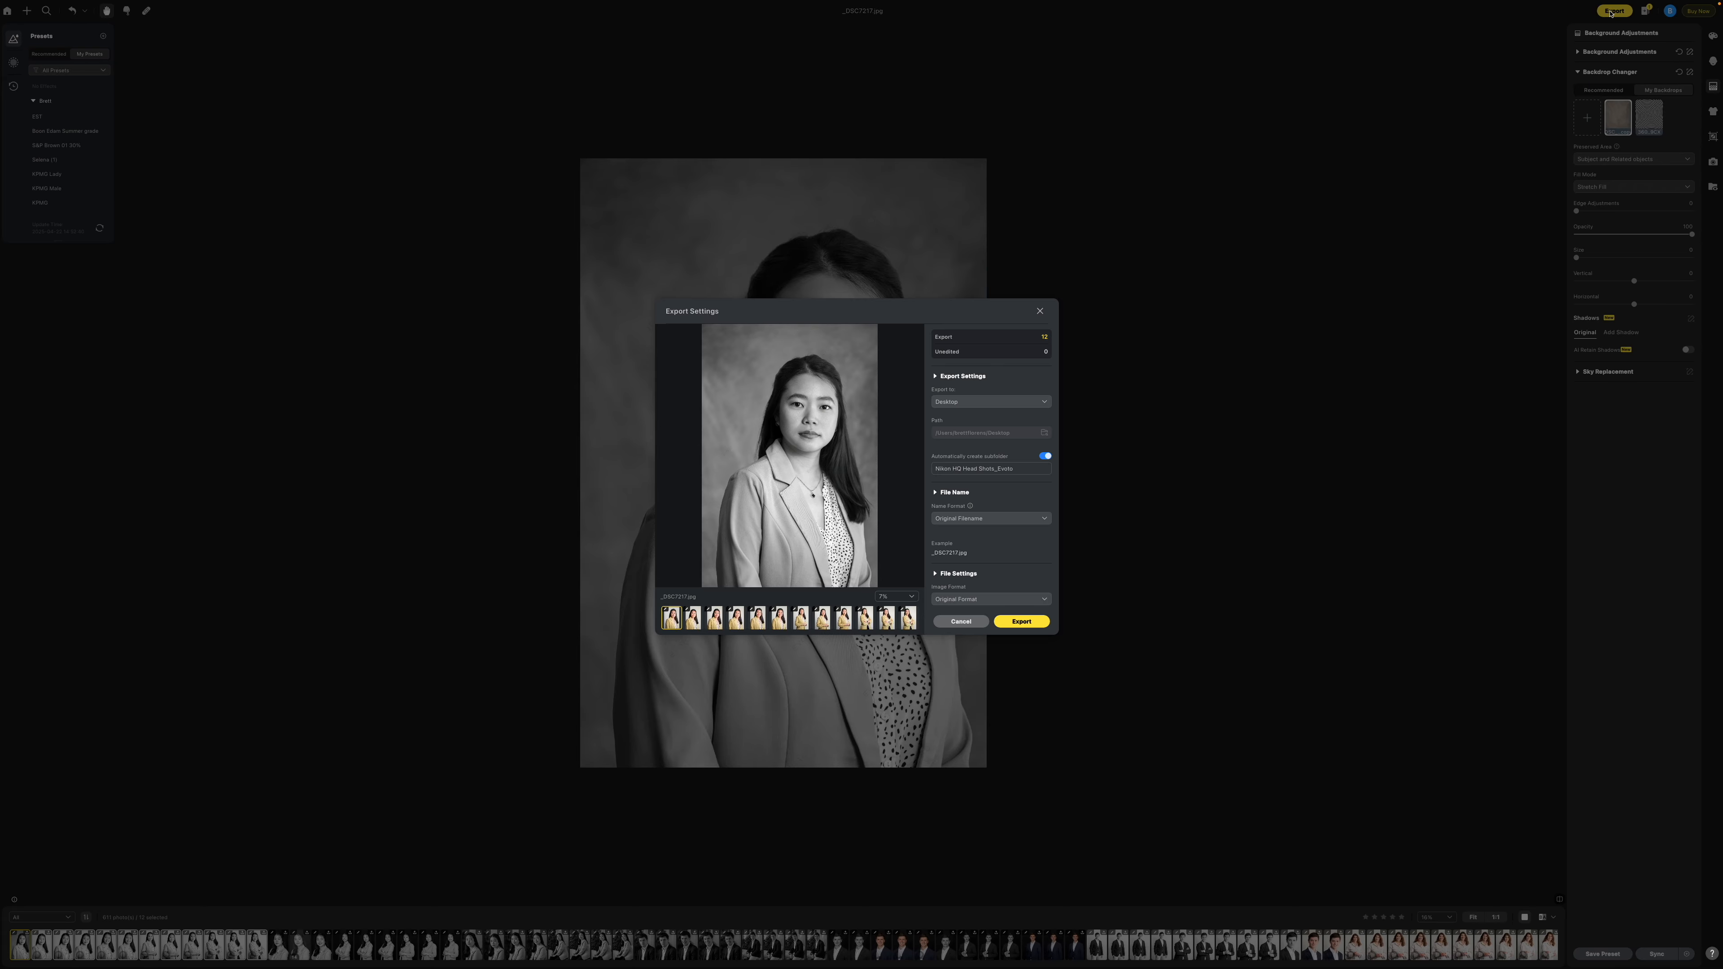
{"action": "left_click", "coordinate": [1021, 622]}
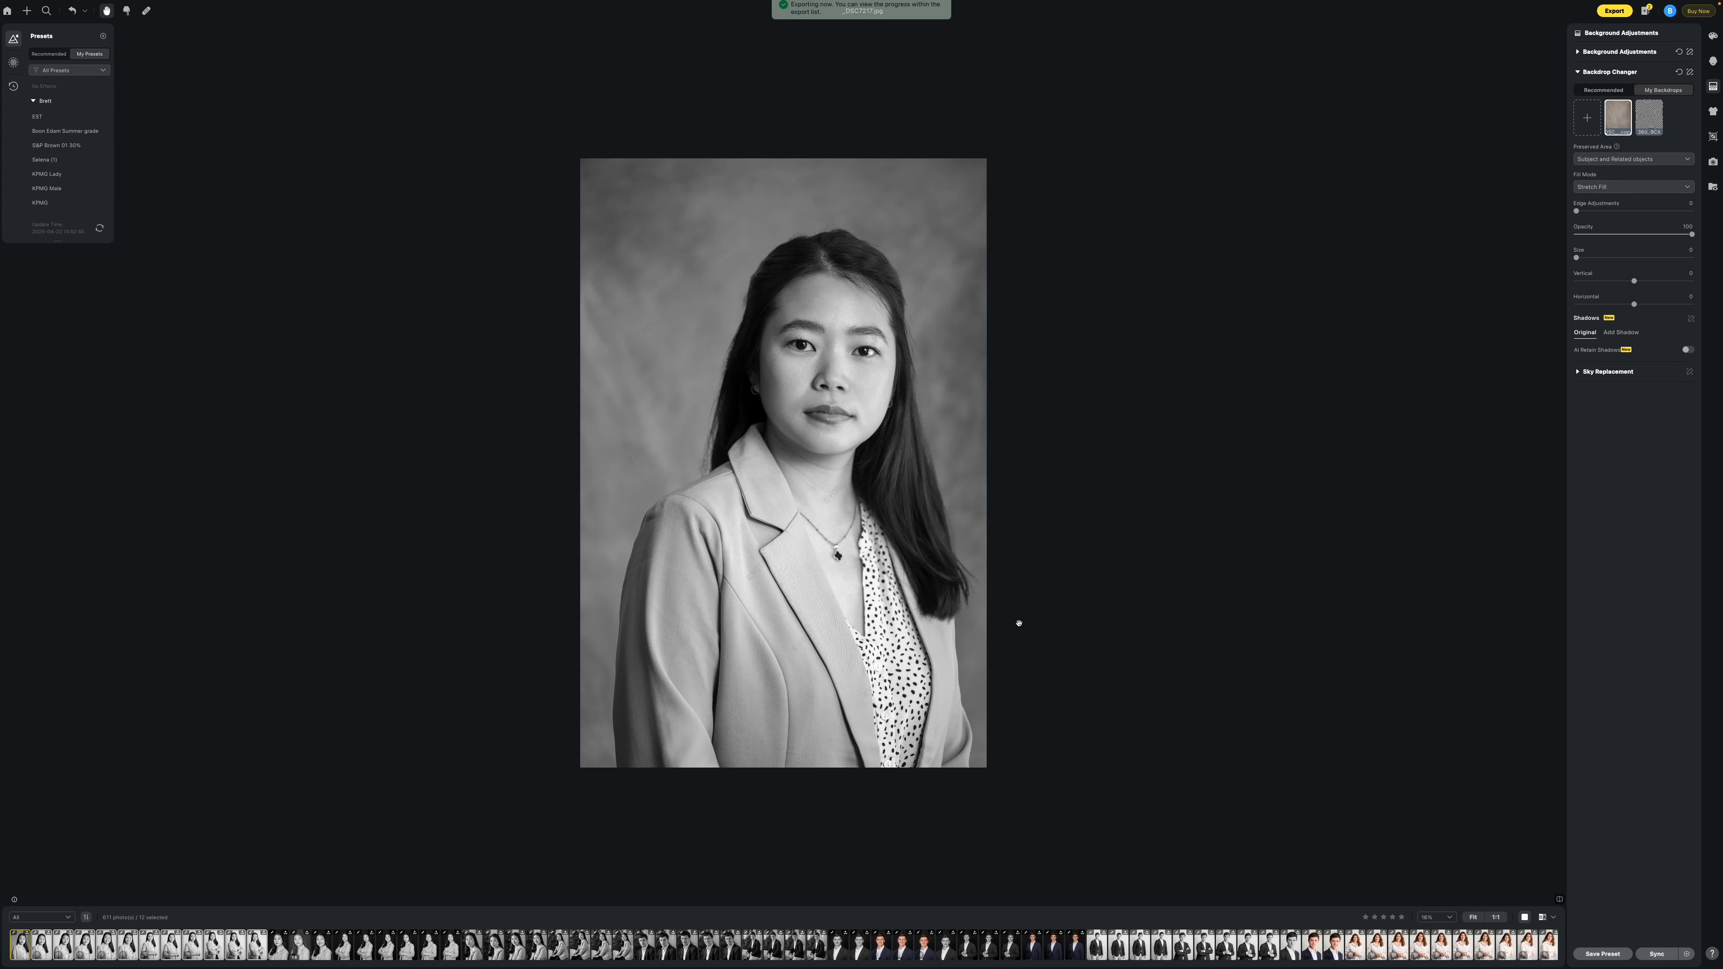
Apply the mottled backdrop to the man in the dark blazer, sync it across that run of white-background portraits, and export them.
{"action": "left_click", "coordinate": [542, 954]}
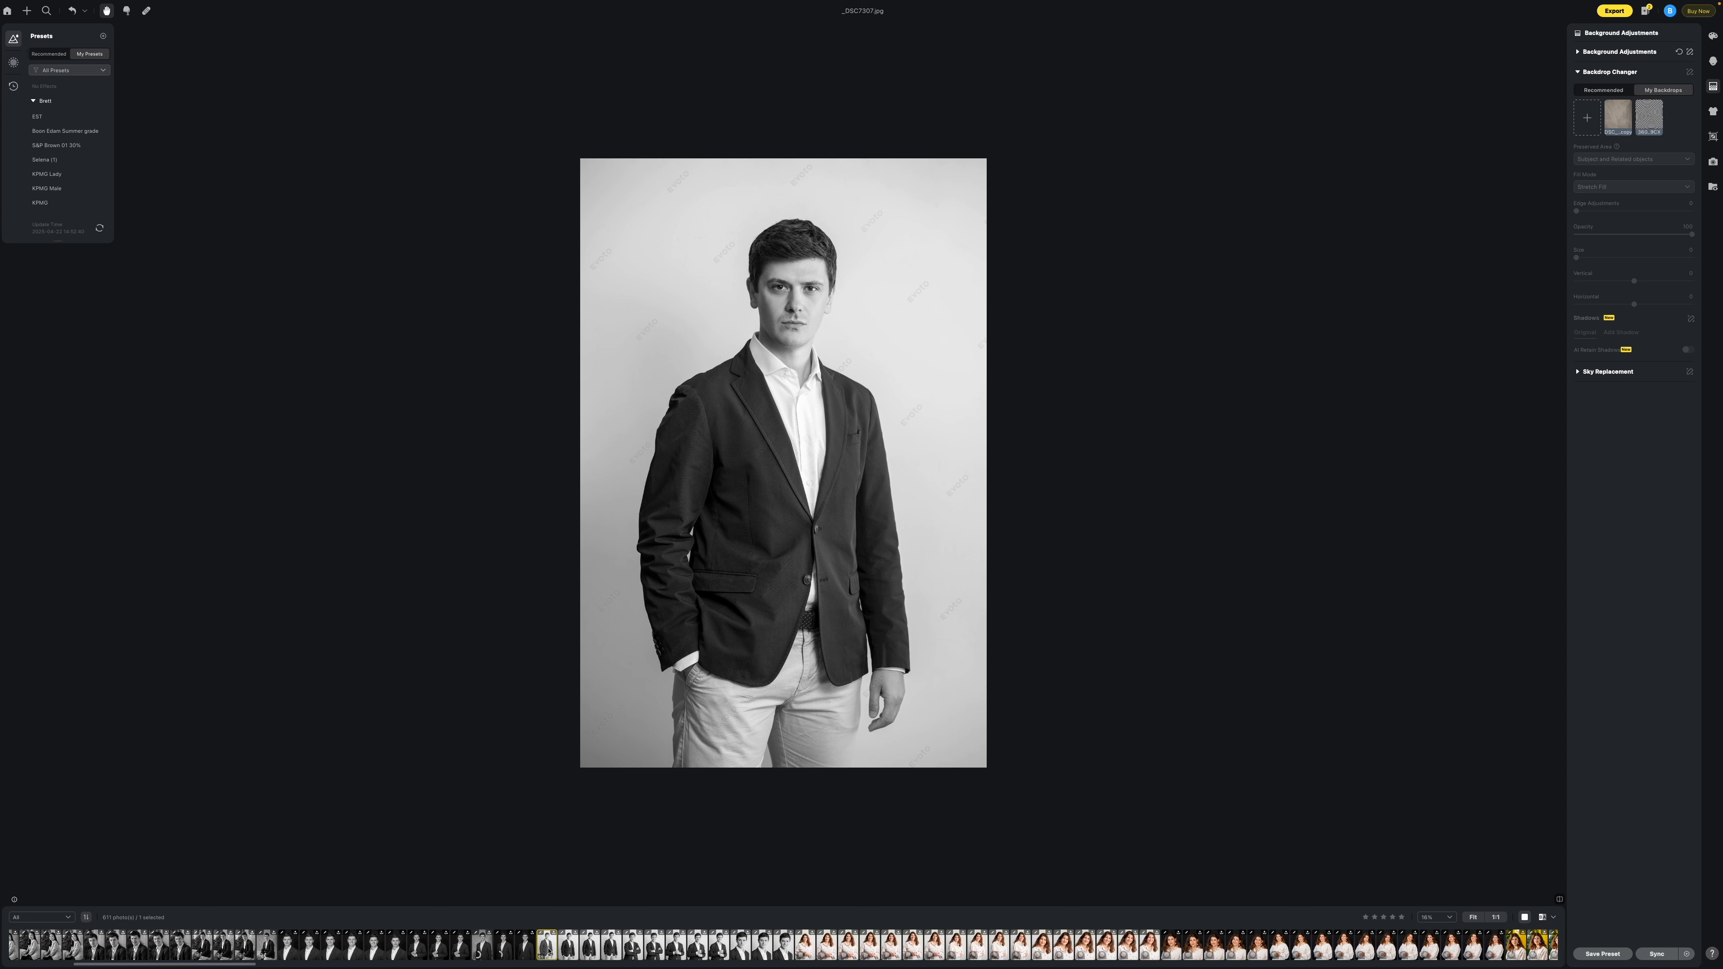
{"action": "left_click", "coordinate": [1618, 116]}
{"action": "left_click", "coordinate": [1152, 946], "text": "shift"}
{"action": "left_click", "coordinate": [1657, 954]}
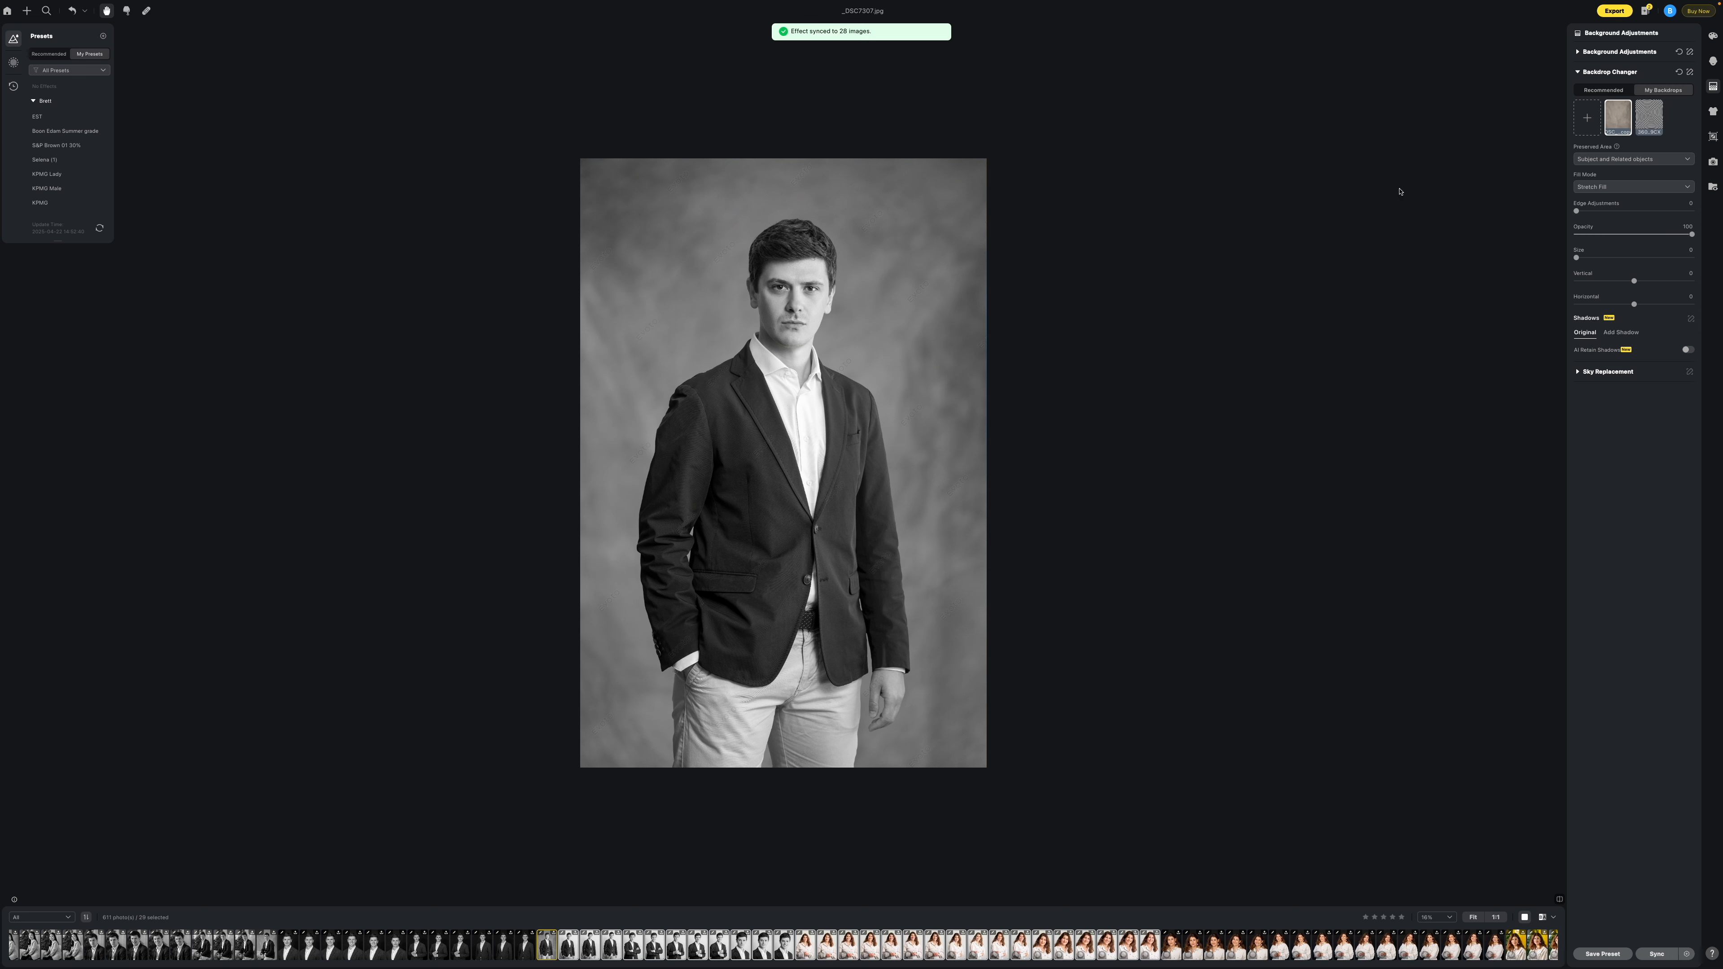
{"action": "left_click", "coordinate": [1614, 11]}
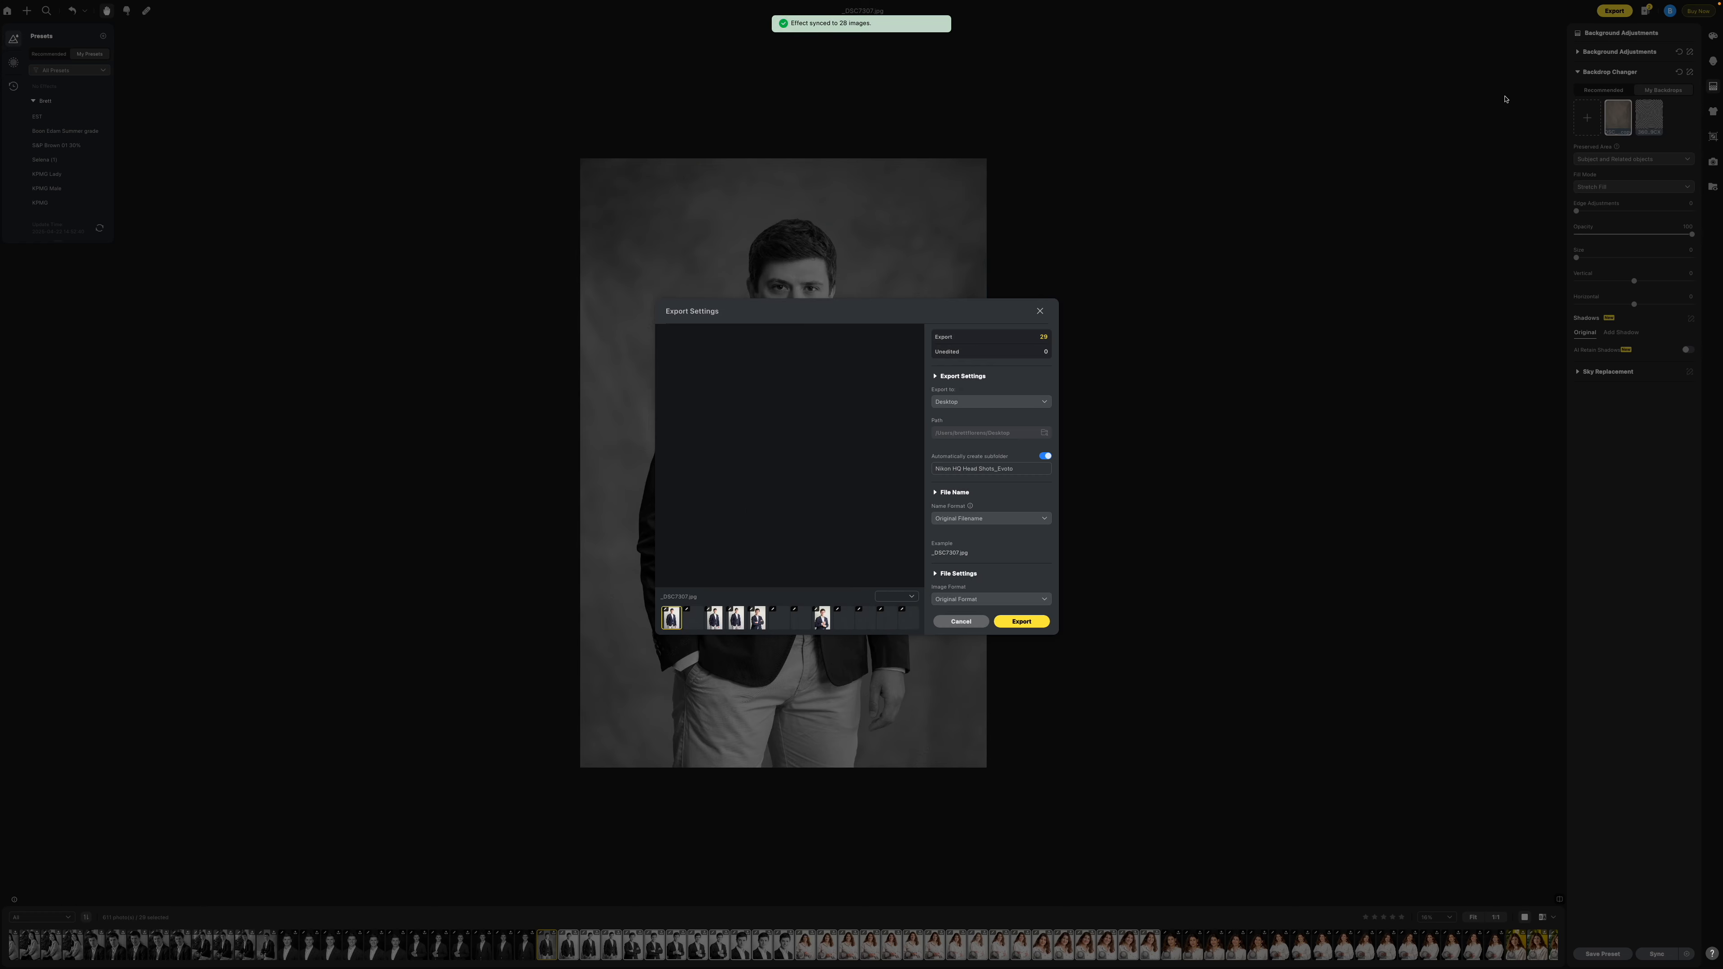
{"action": "left_click", "coordinate": [1018, 622]}
Give the white-background portraits starting with the woman in the scarf the mottled backdrop and export that batch.
{"action": "left_click", "coordinate": [913, 947]}
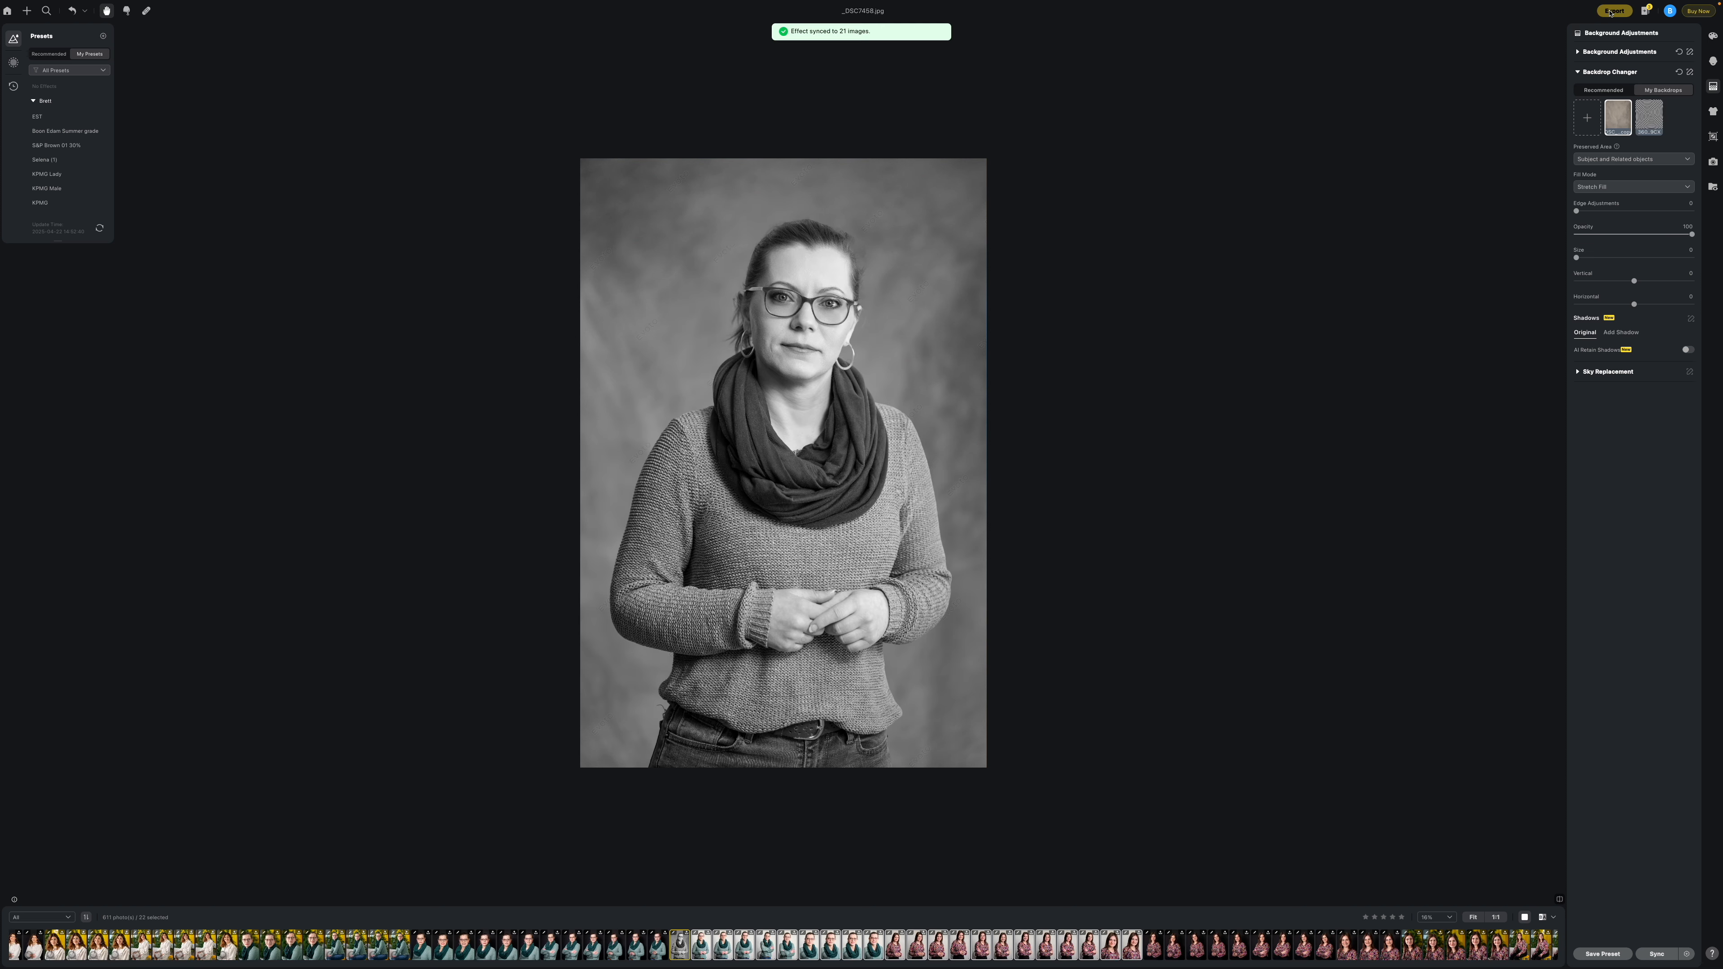
{"action": "left_click", "coordinate": [1615, 11]}
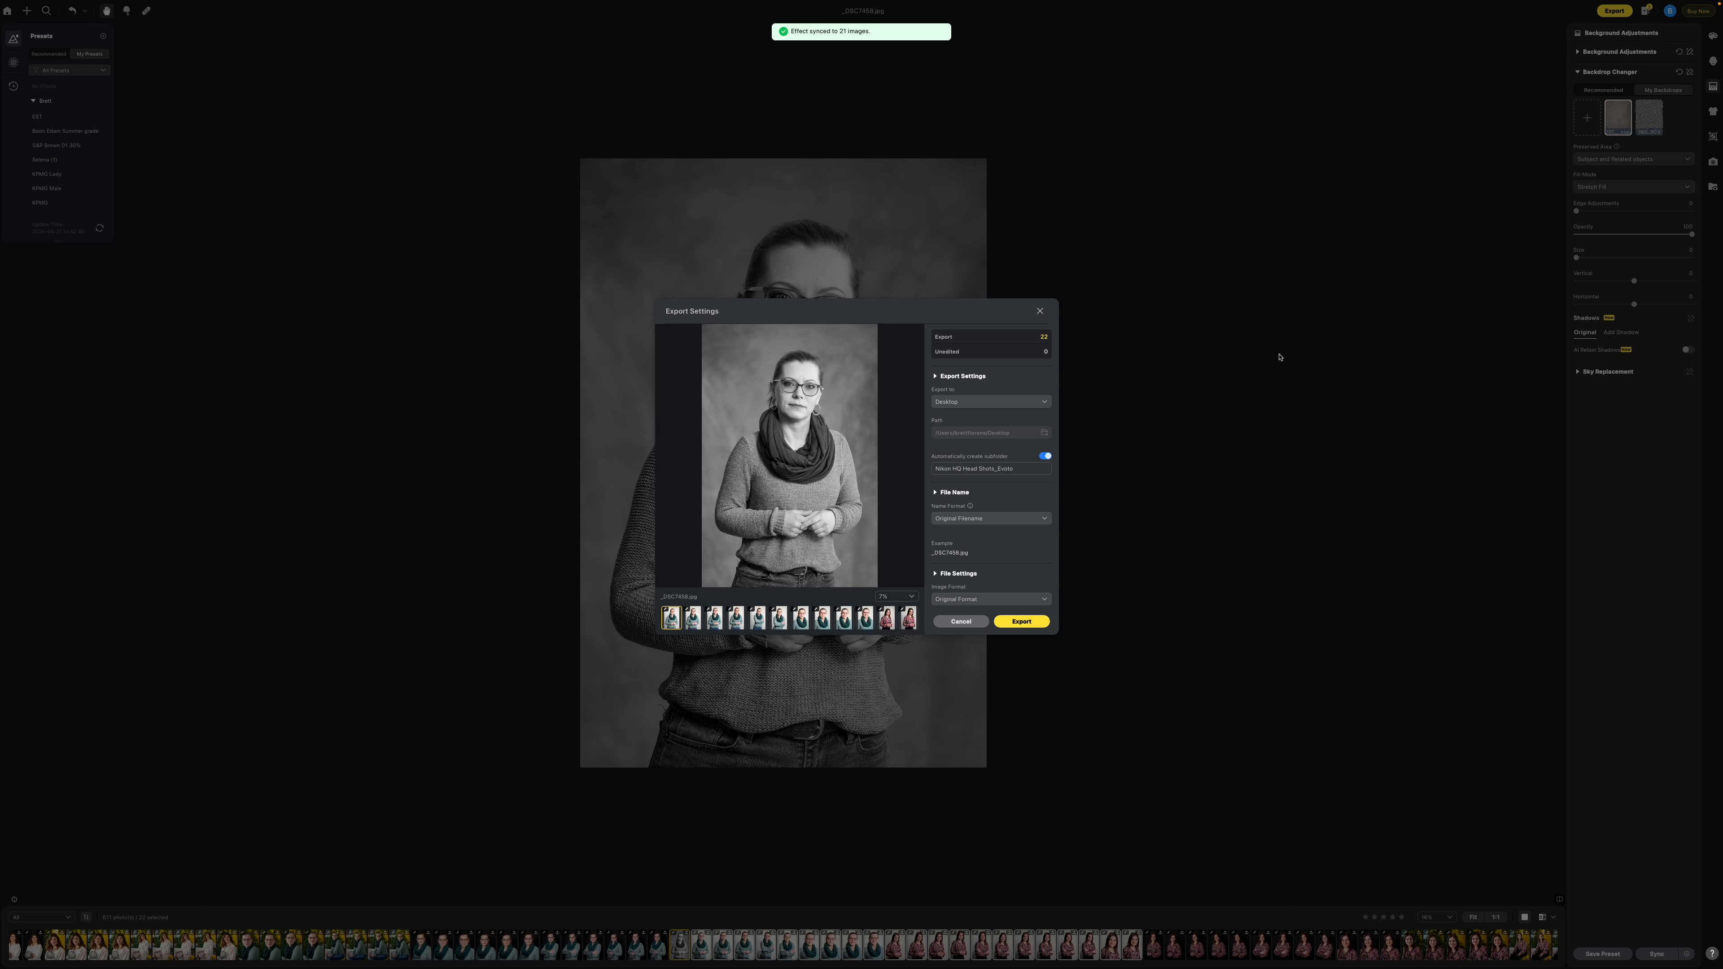
{"action": "left_click", "coordinate": [1020, 622]}
Sync the mottled backdrop across the white-background portraits starting with the bearded man with crossed arms, and export them.
{"action": "scroll", "coordinate": [1018, 943], "scroll_direction": "down", "scroll_amount": 10}
{"action": "scroll", "coordinate": [1018, 943], "scroll_direction": "down", "scroll_amount": 6}
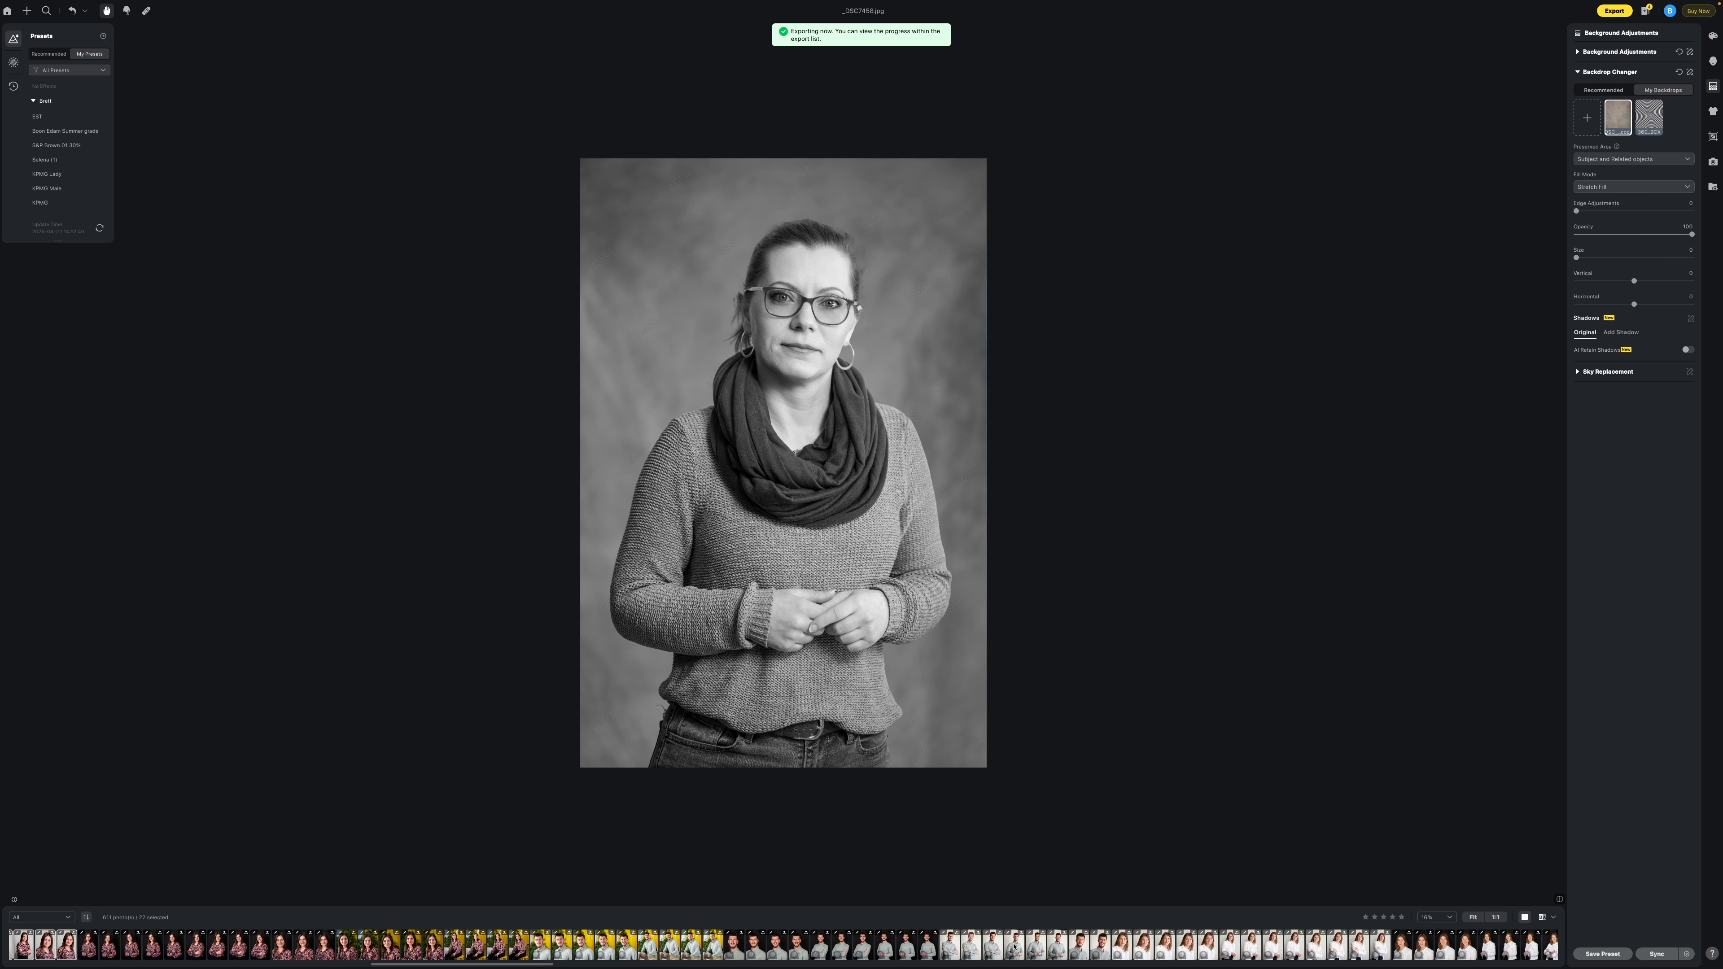
{"action": "left_click", "coordinate": [951, 947]}
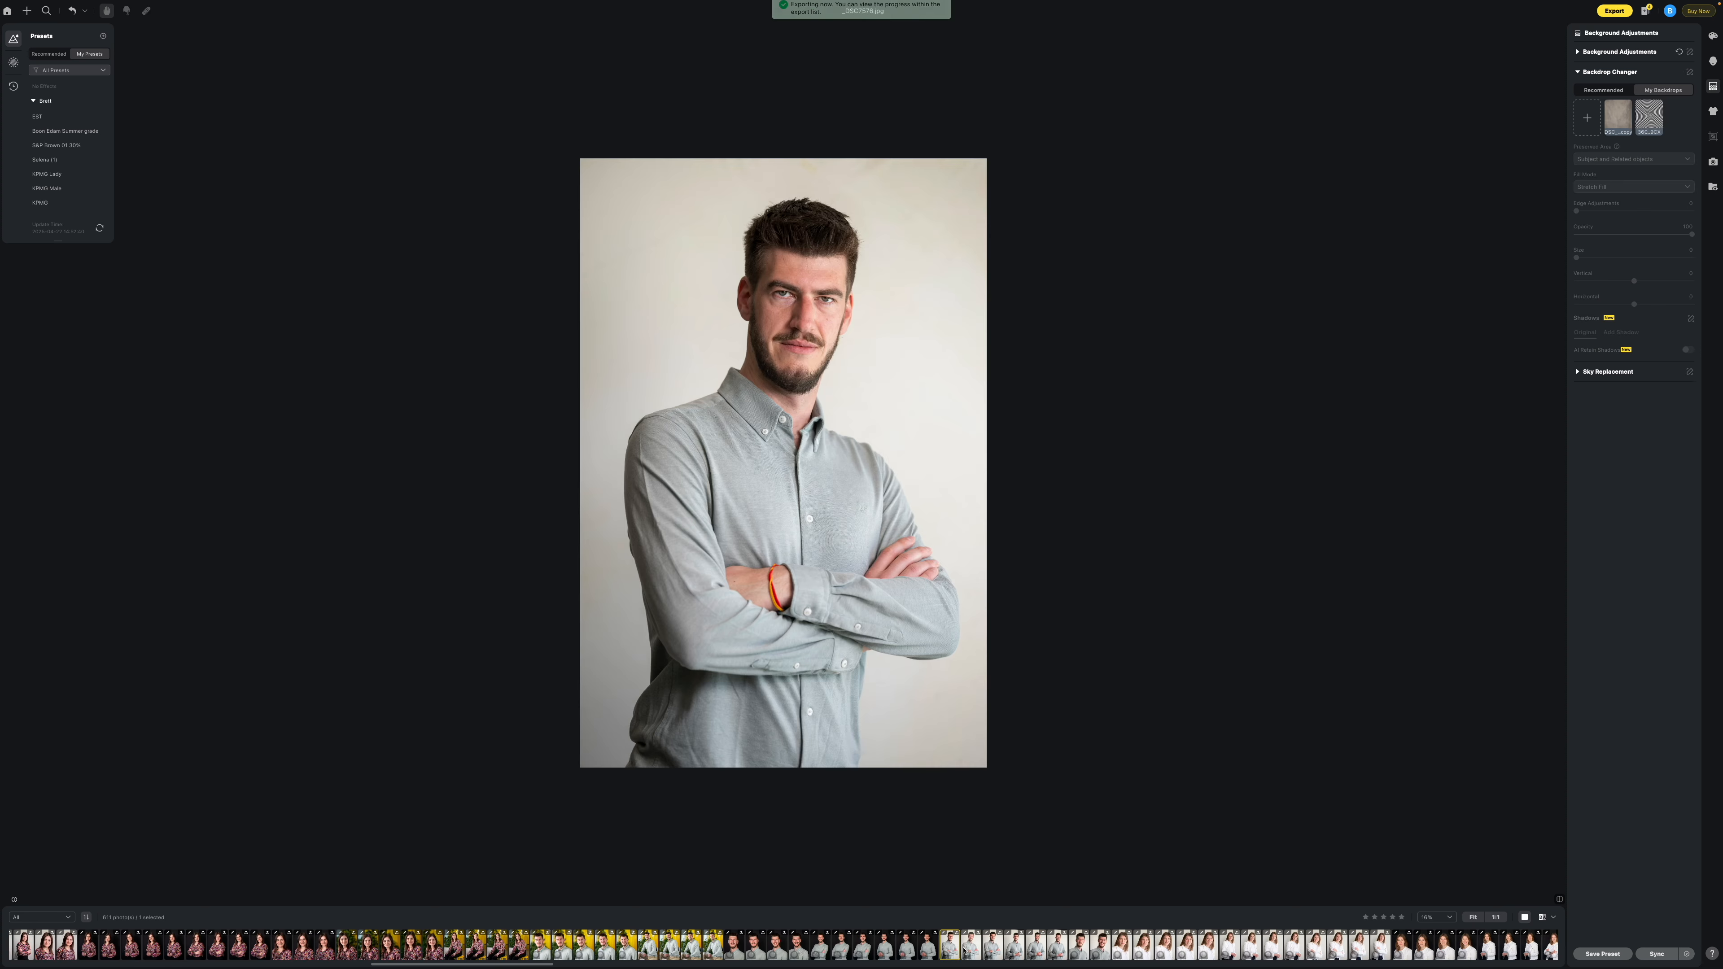
{"action": "left_click", "coordinate": [1346, 947], "text": "shift"}
{"action": "left_click", "coordinate": [1656, 953]}
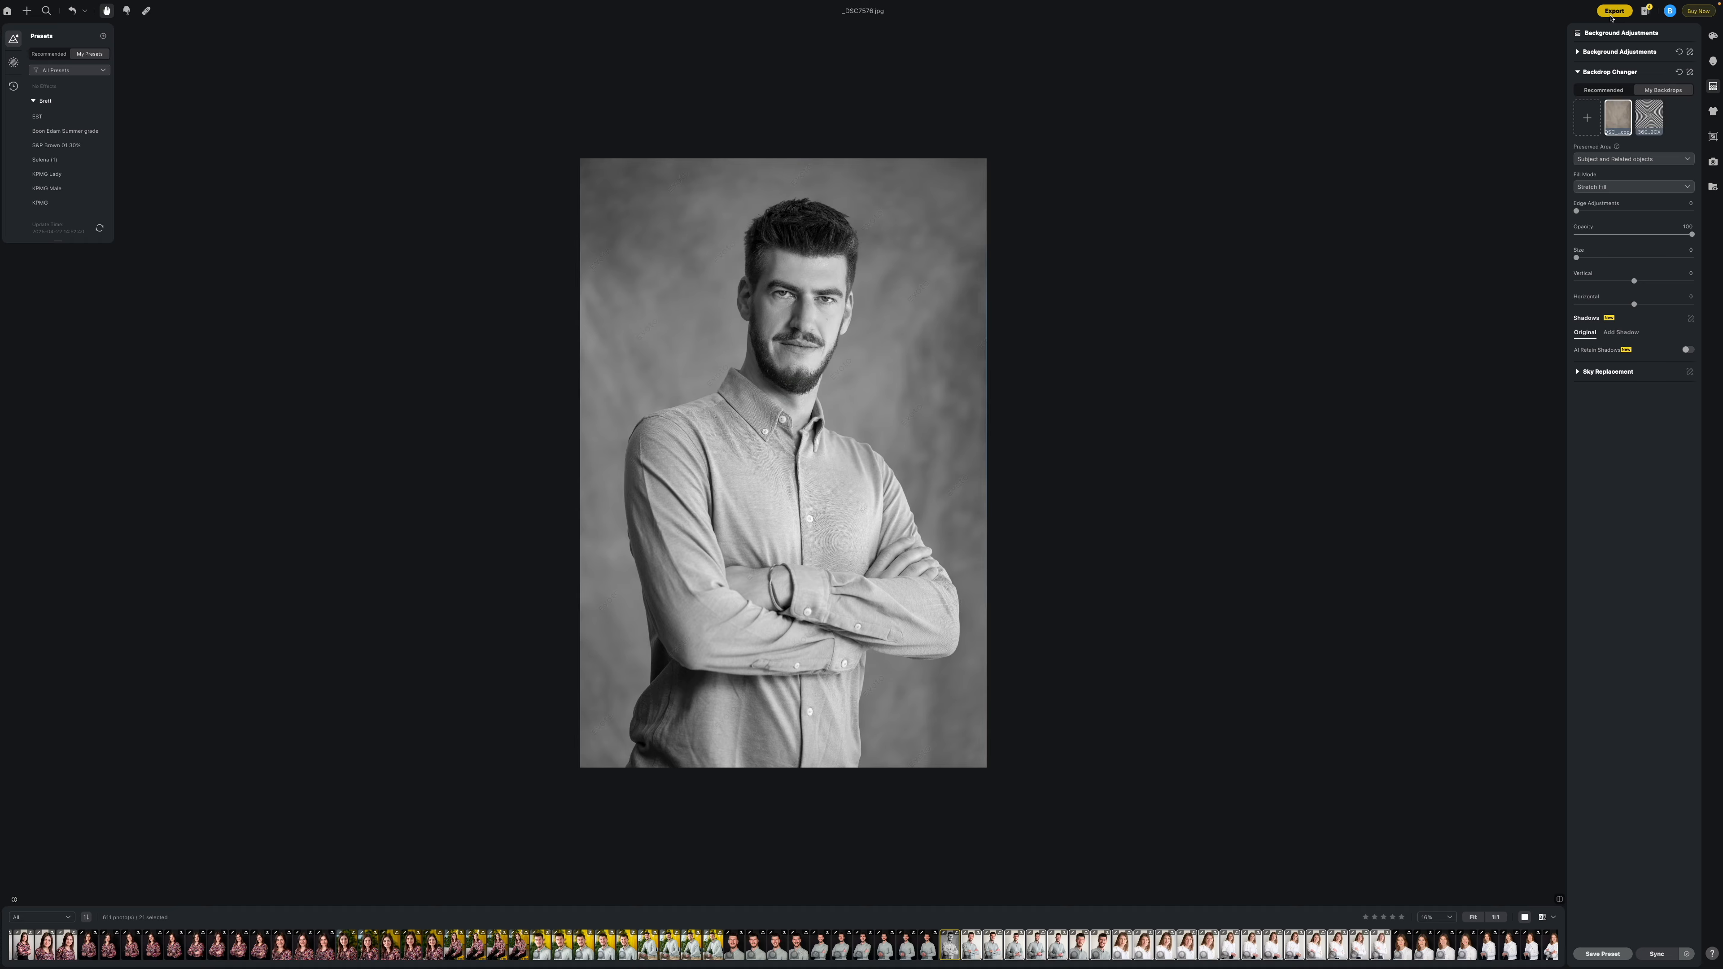
{"action": "left_click", "coordinate": [1613, 12]}
{"action": "left_click", "coordinate": [1016, 619]}
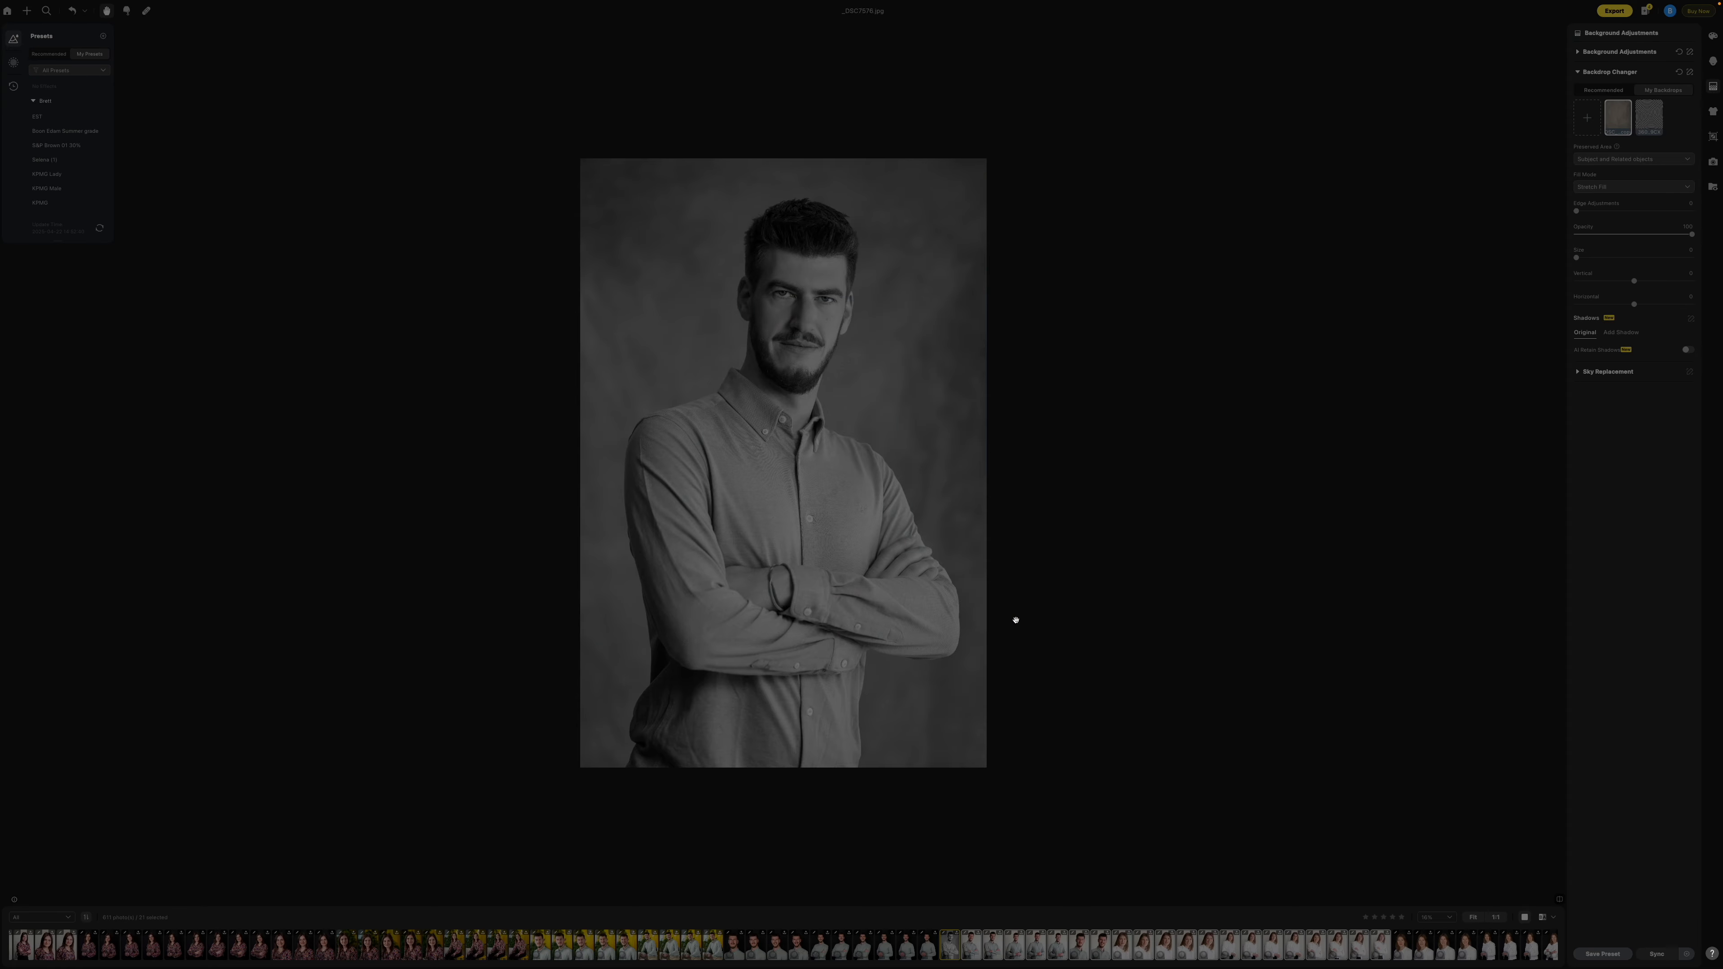
Apply the mottled backdrop to the white-background runs of the man in the zip sweater and the woman in the dark shirt, and export them.
{"action": "scroll", "coordinate": [1210, 935], "scroll_direction": "down", "scroll_amount": 5}
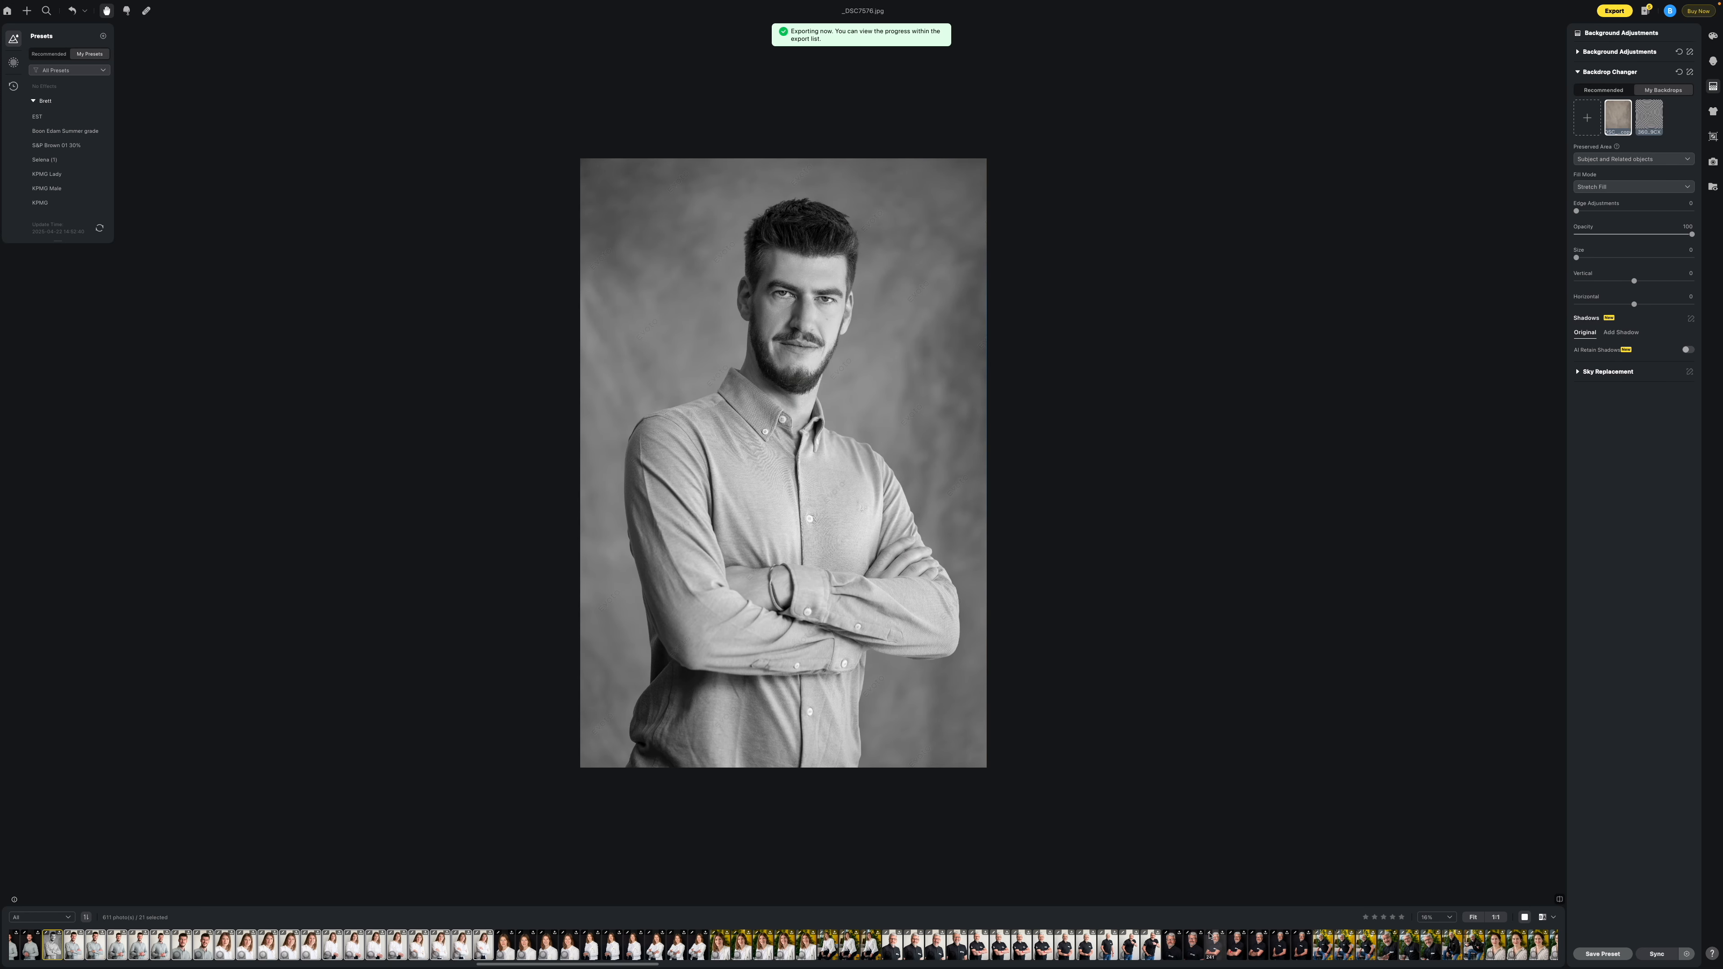
{"action": "left_click", "coordinate": [1210, 936]}
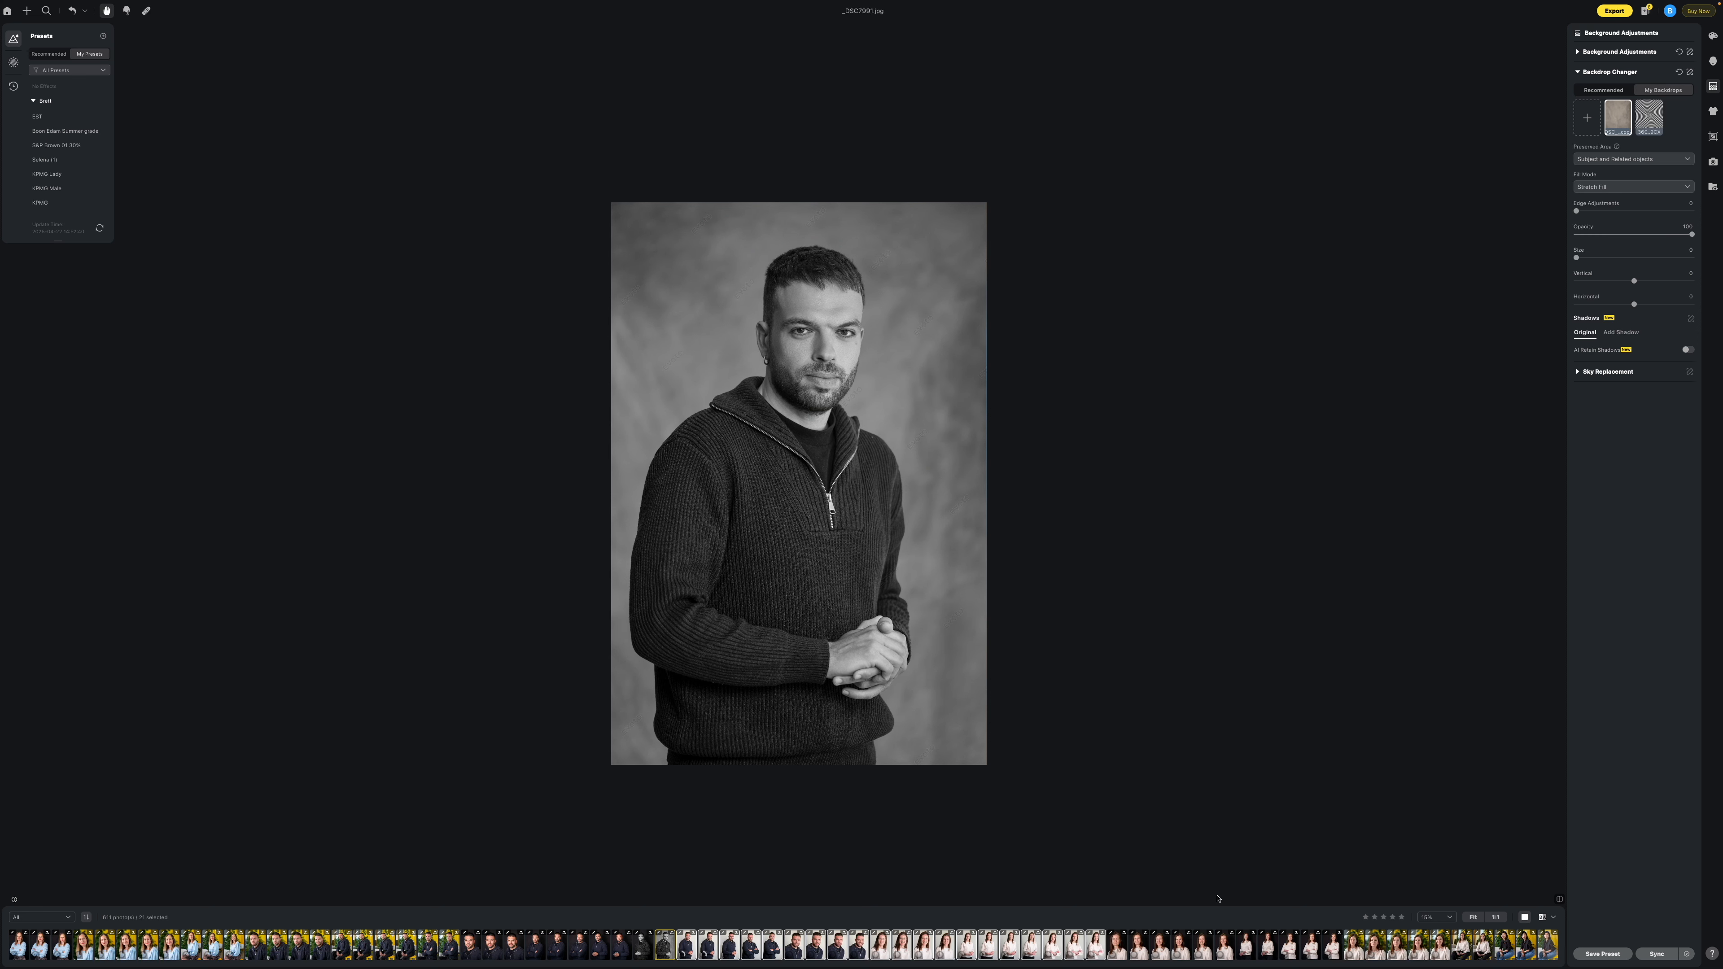
{"action": "scroll", "coordinate": [1166, 943], "scroll_direction": "down", "scroll_amount": 10}
{"action": "scroll", "coordinate": [1147, 940], "scroll_direction": "down", "scroll_amount": 5}
{"action": "left_click", "coordinate": [655, 945]}
{"action": "left_click", "coordinate": [1302, 945], "text": "shift"}
{"action": "left_click", "coordinate": [1616, 119]}
{"action": "left_click", "coordinate": [1653, 954]}
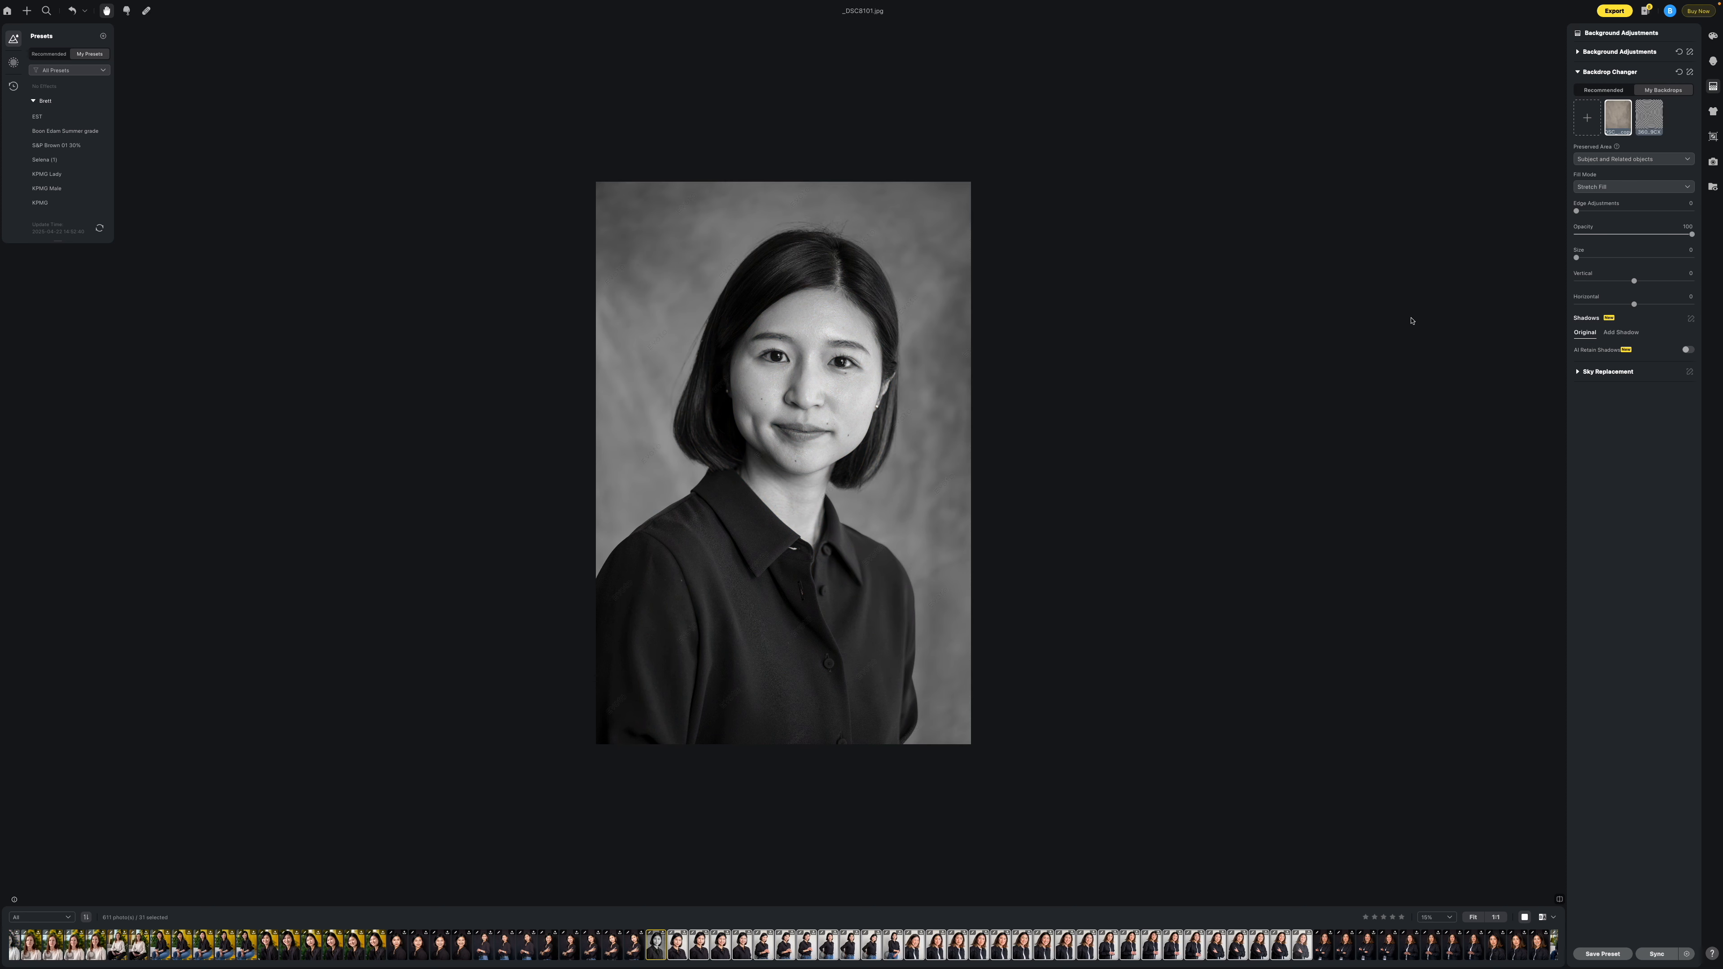
{"action": "left_click", "coordinate": [1611, 11]}
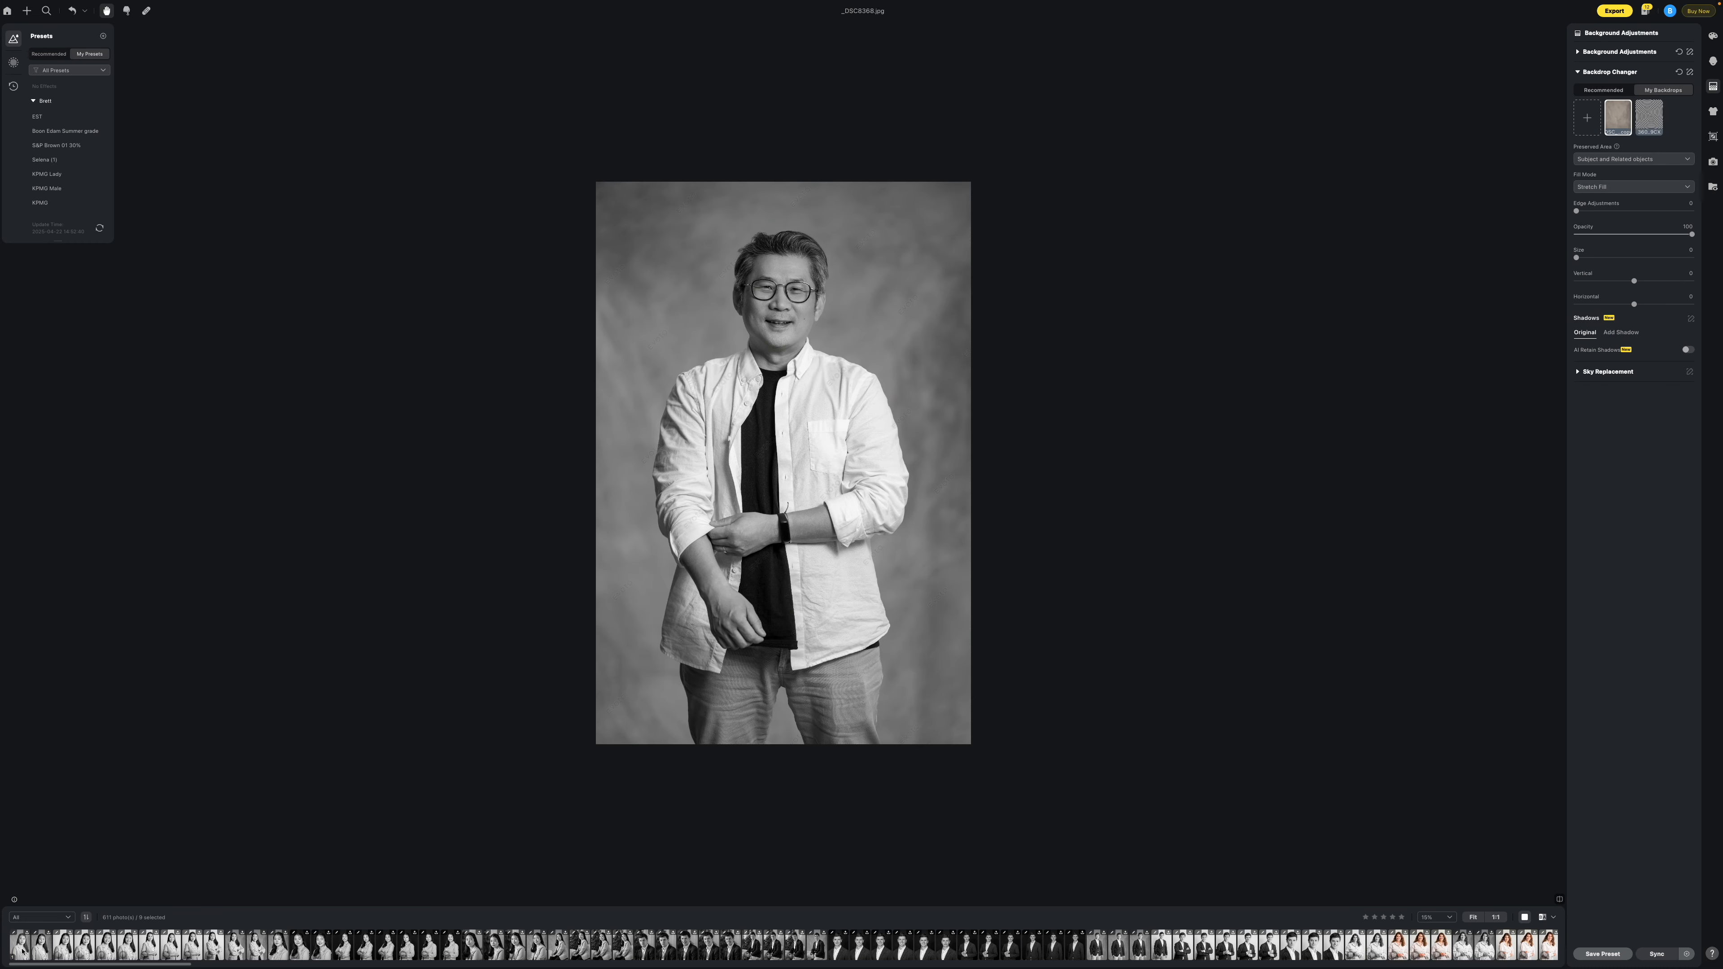
Return the portrait of the woman in the blazer to the Standard color profile and sync its settings to the first run of white-background portraits.
{"action": "left_click", "coordinate": [20, 945]}
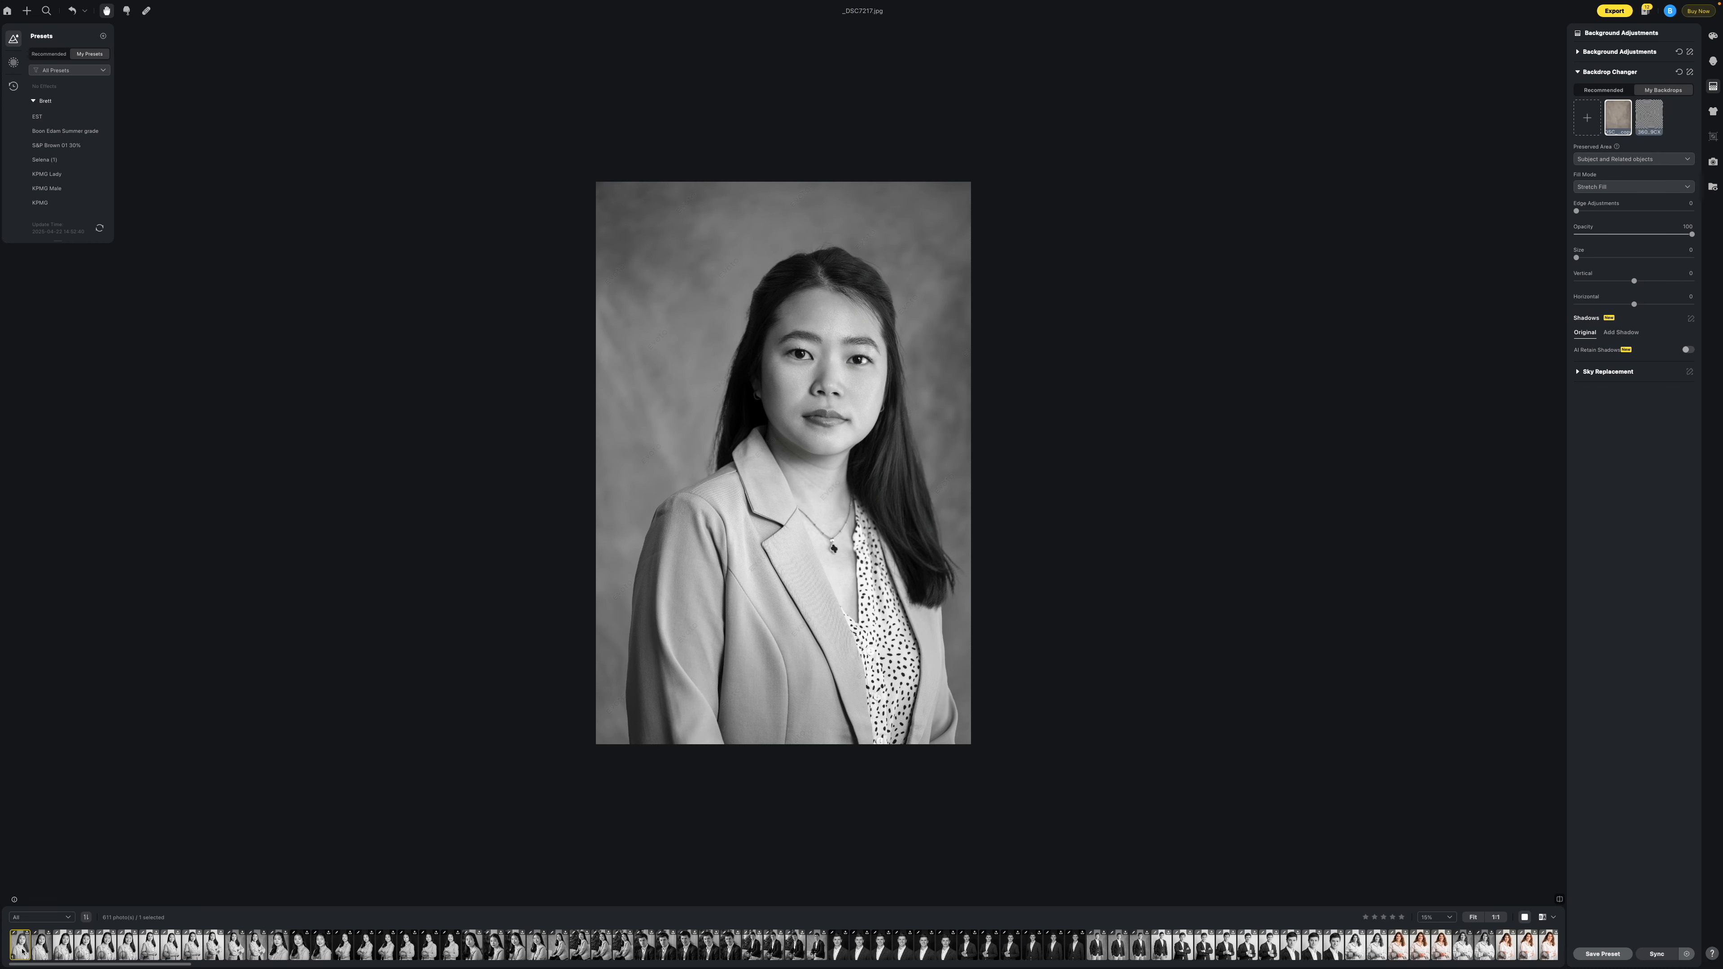
{"action": "left_click", "coordinate": [219, 949], "text": "shift"}
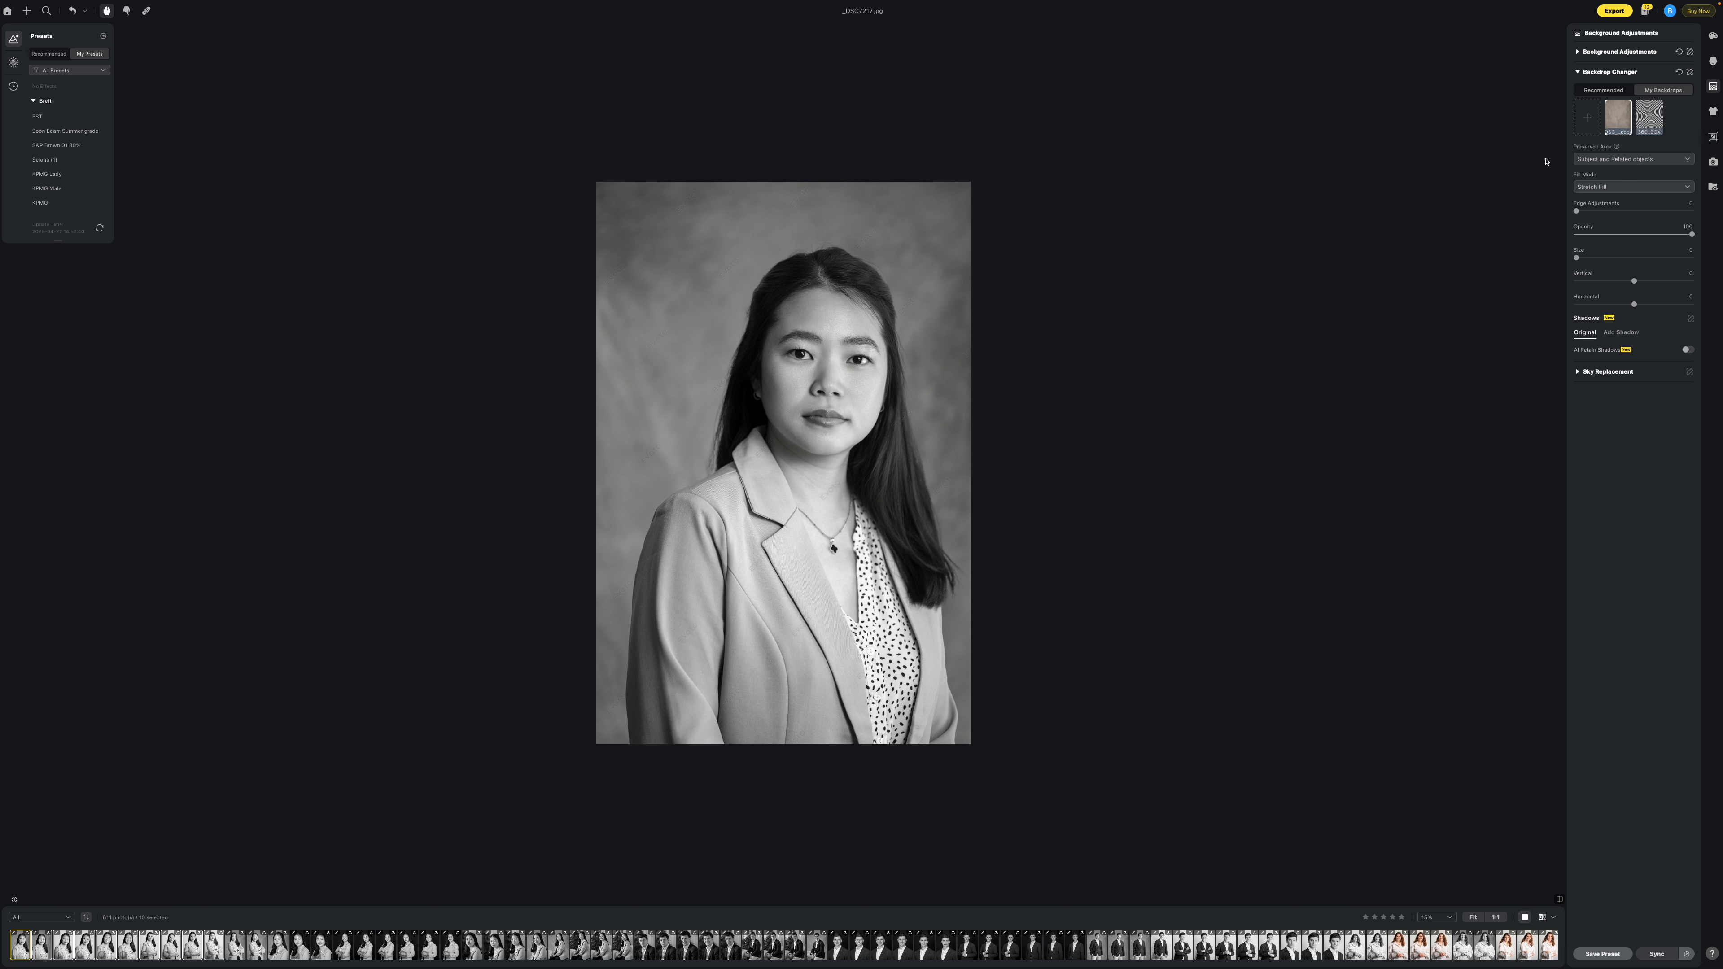
{"action": "left_click", "coordinate": [1712, 36]}
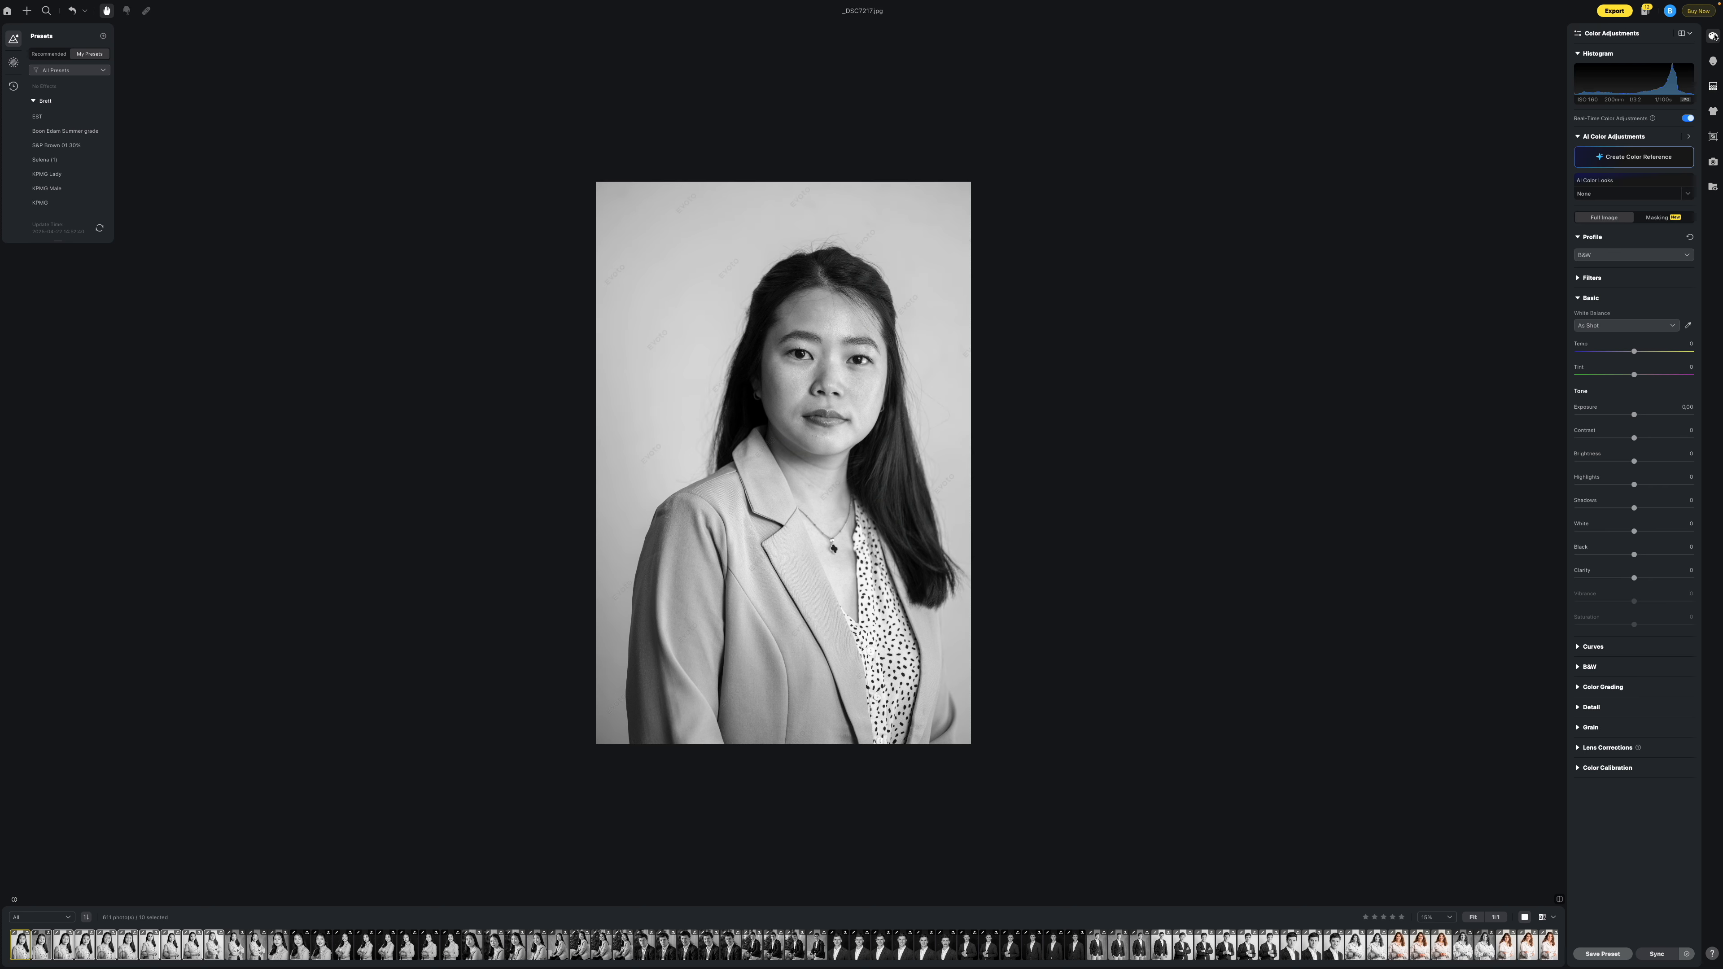
{"action": "left_click", "coordinate": [1611, 255]}
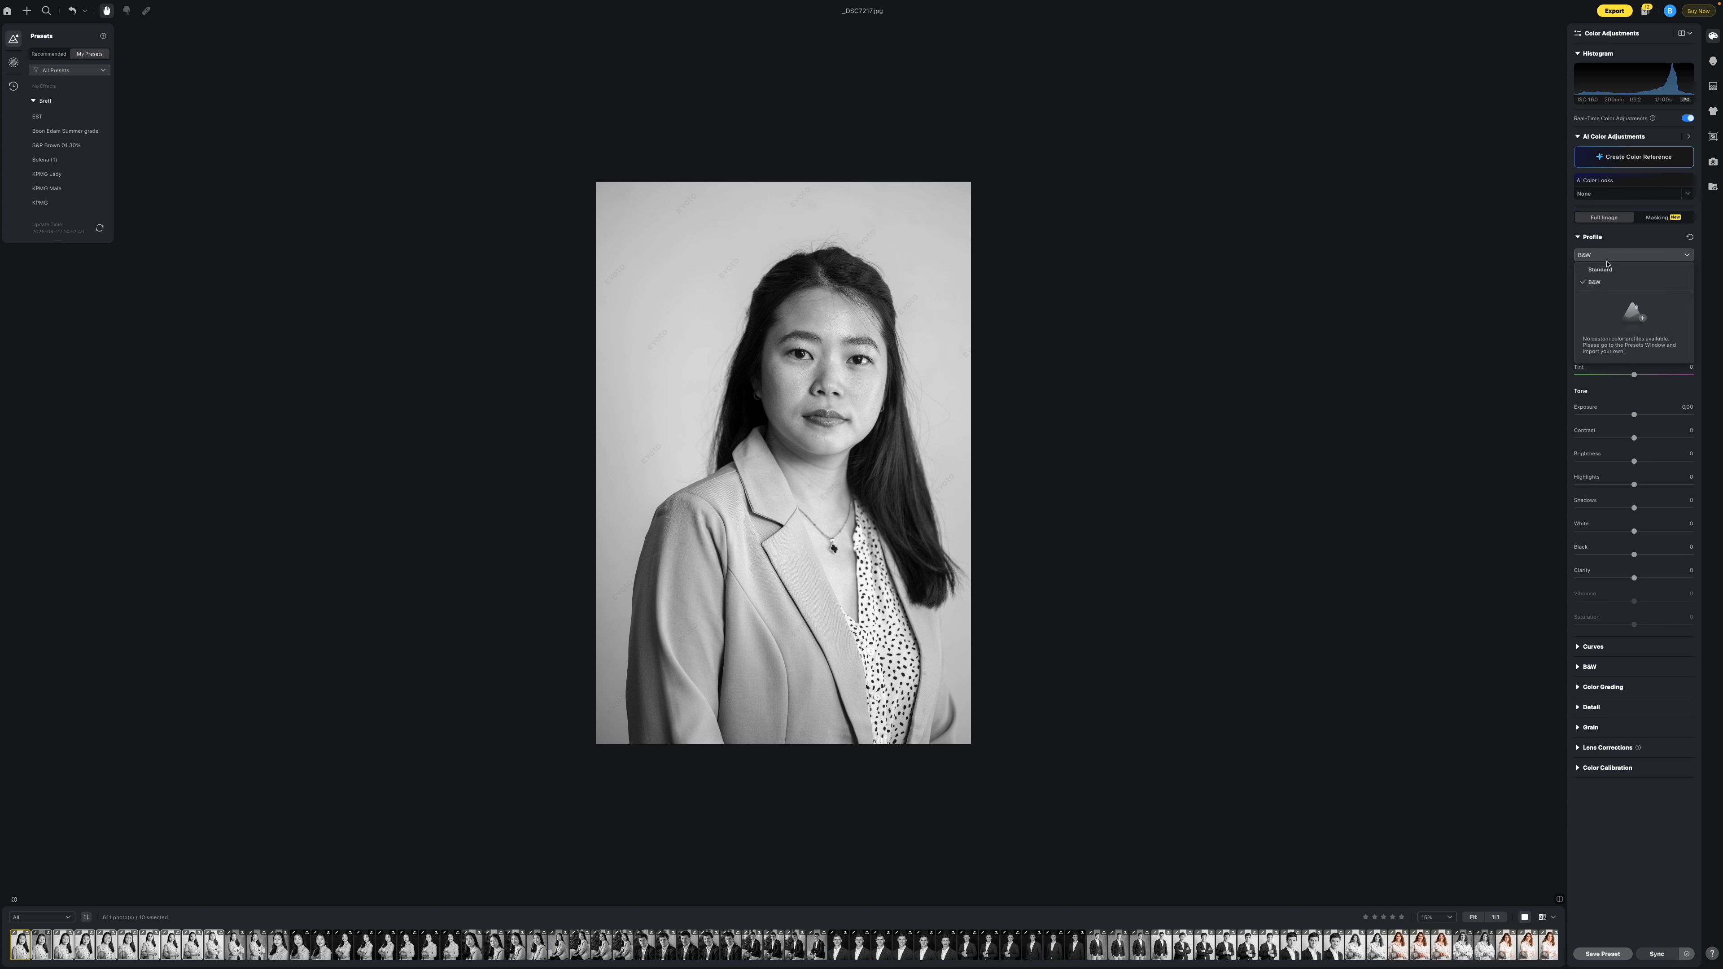
{"action": "left_click", "coordinate": [1599, 270]}
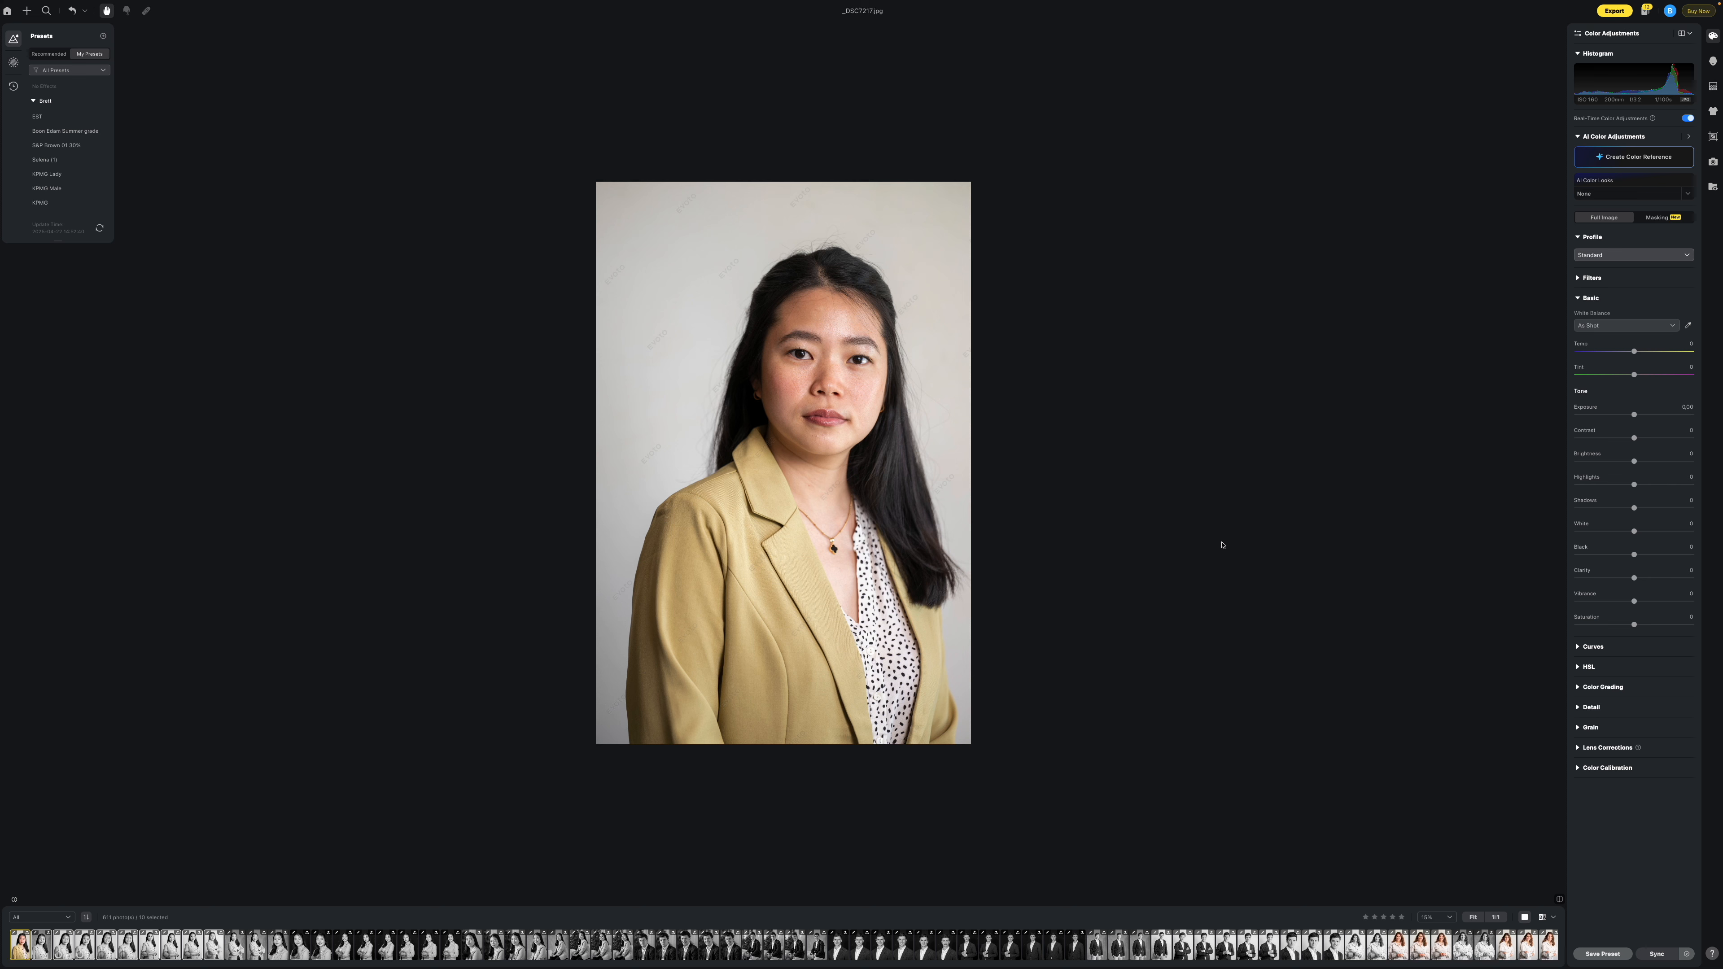
{"action": "left_click", "coordinate": [256, 947], "text": "shift"}
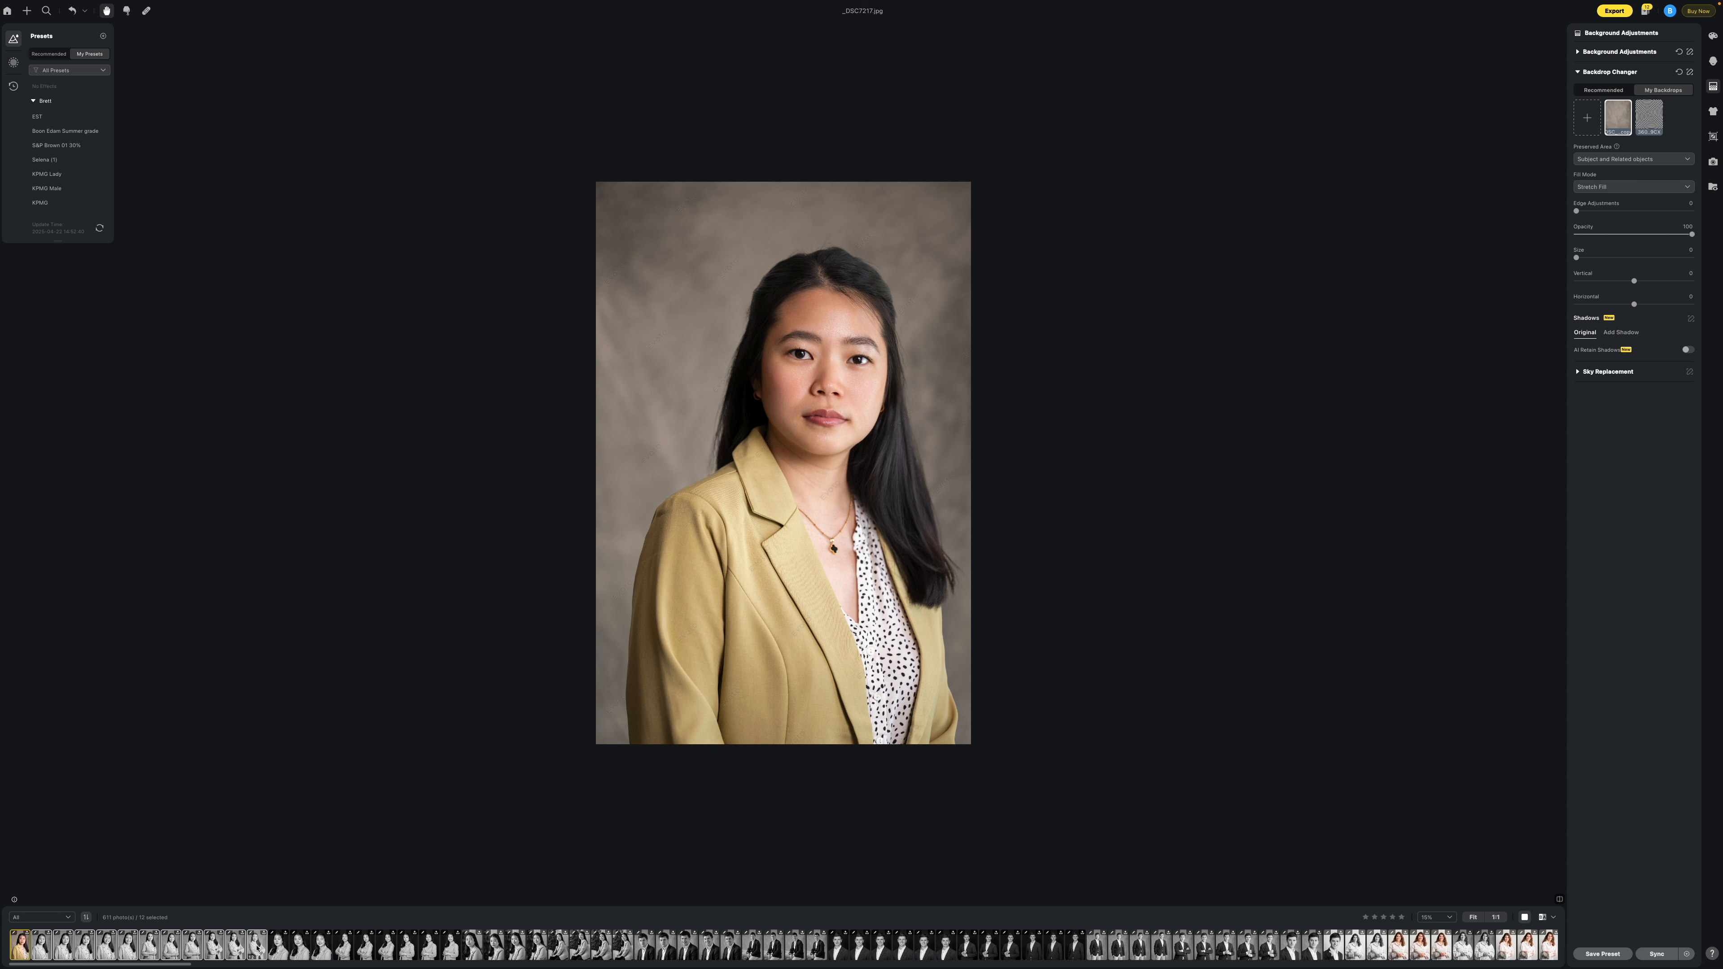
{"action": "left_click", "coordinate": [1655, 954]}
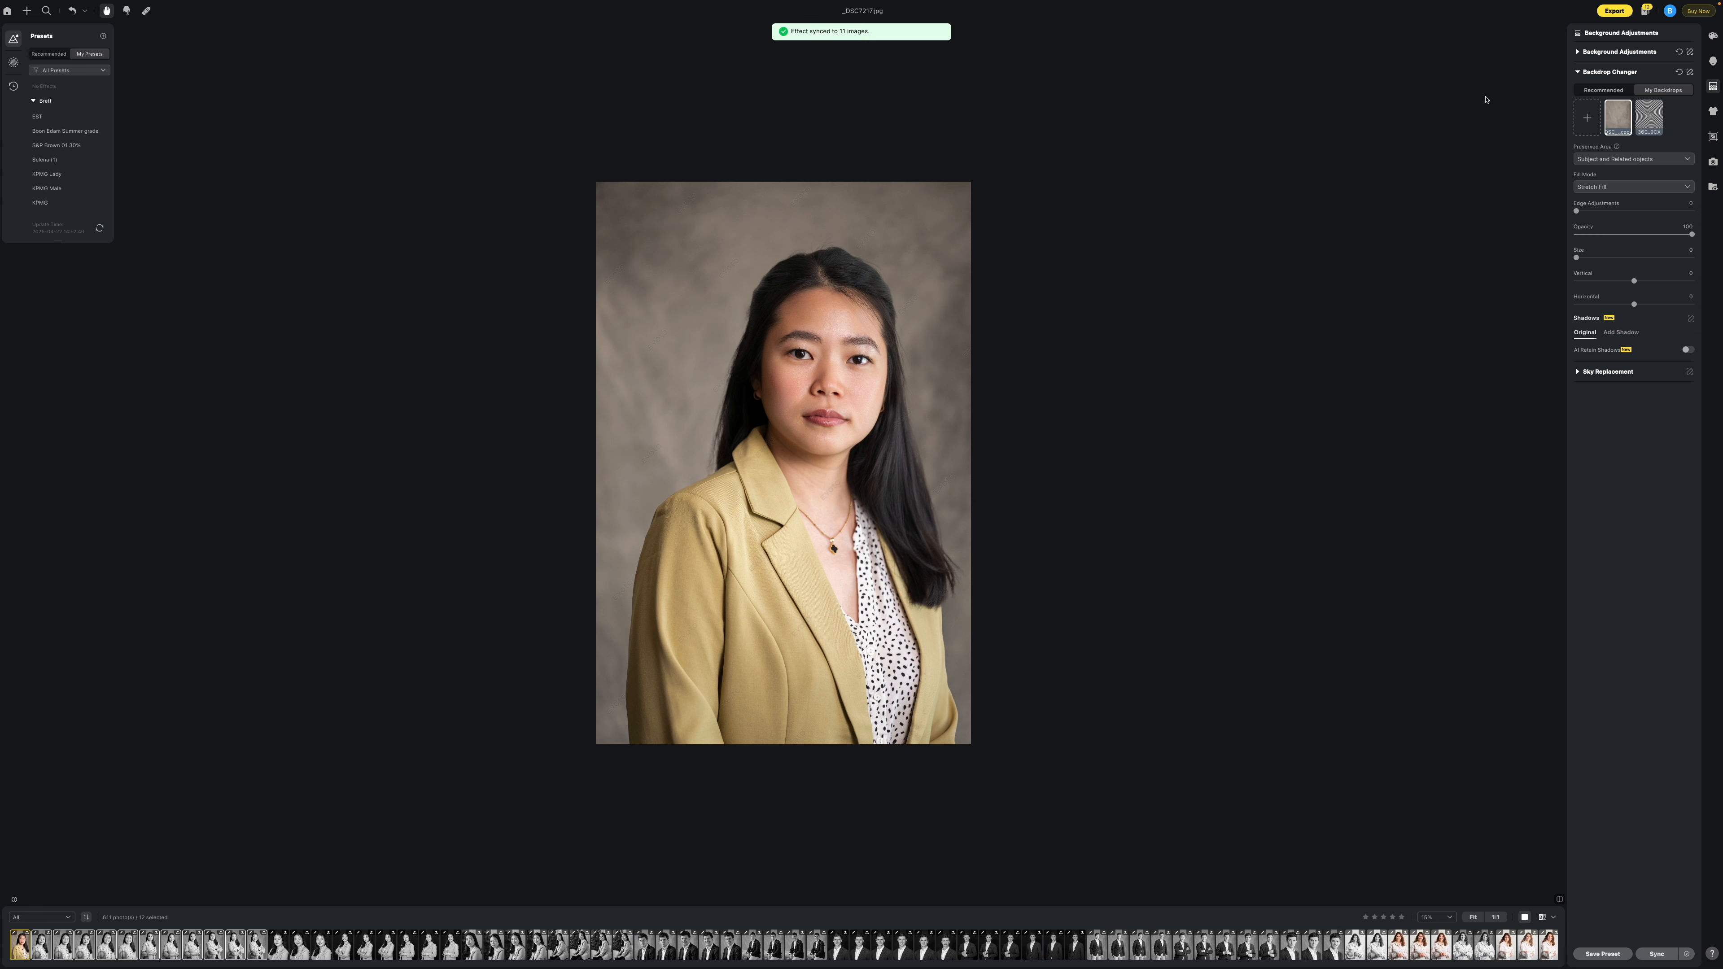
Export the synced color portraits of the woman in the blazer on the mottled backdrop to the Desktop.
{"action": "left_click", "coordinate": [1616, 10]}
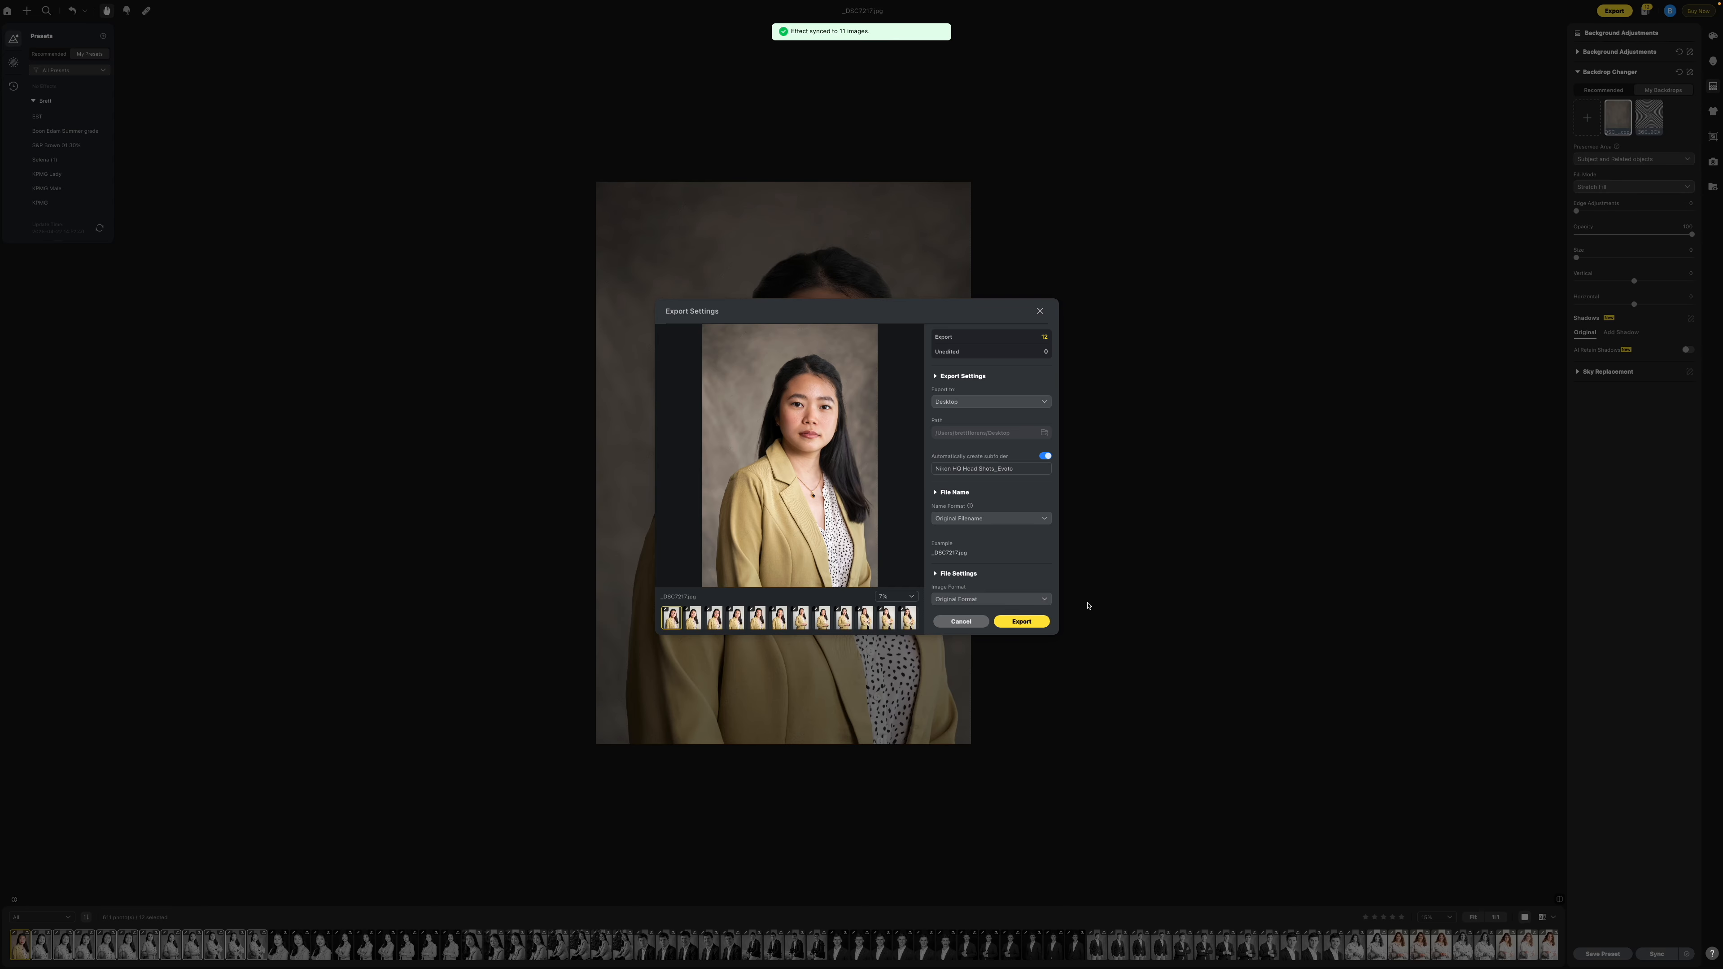
{"action": "left_click", "coordinate": [1018, 621]}
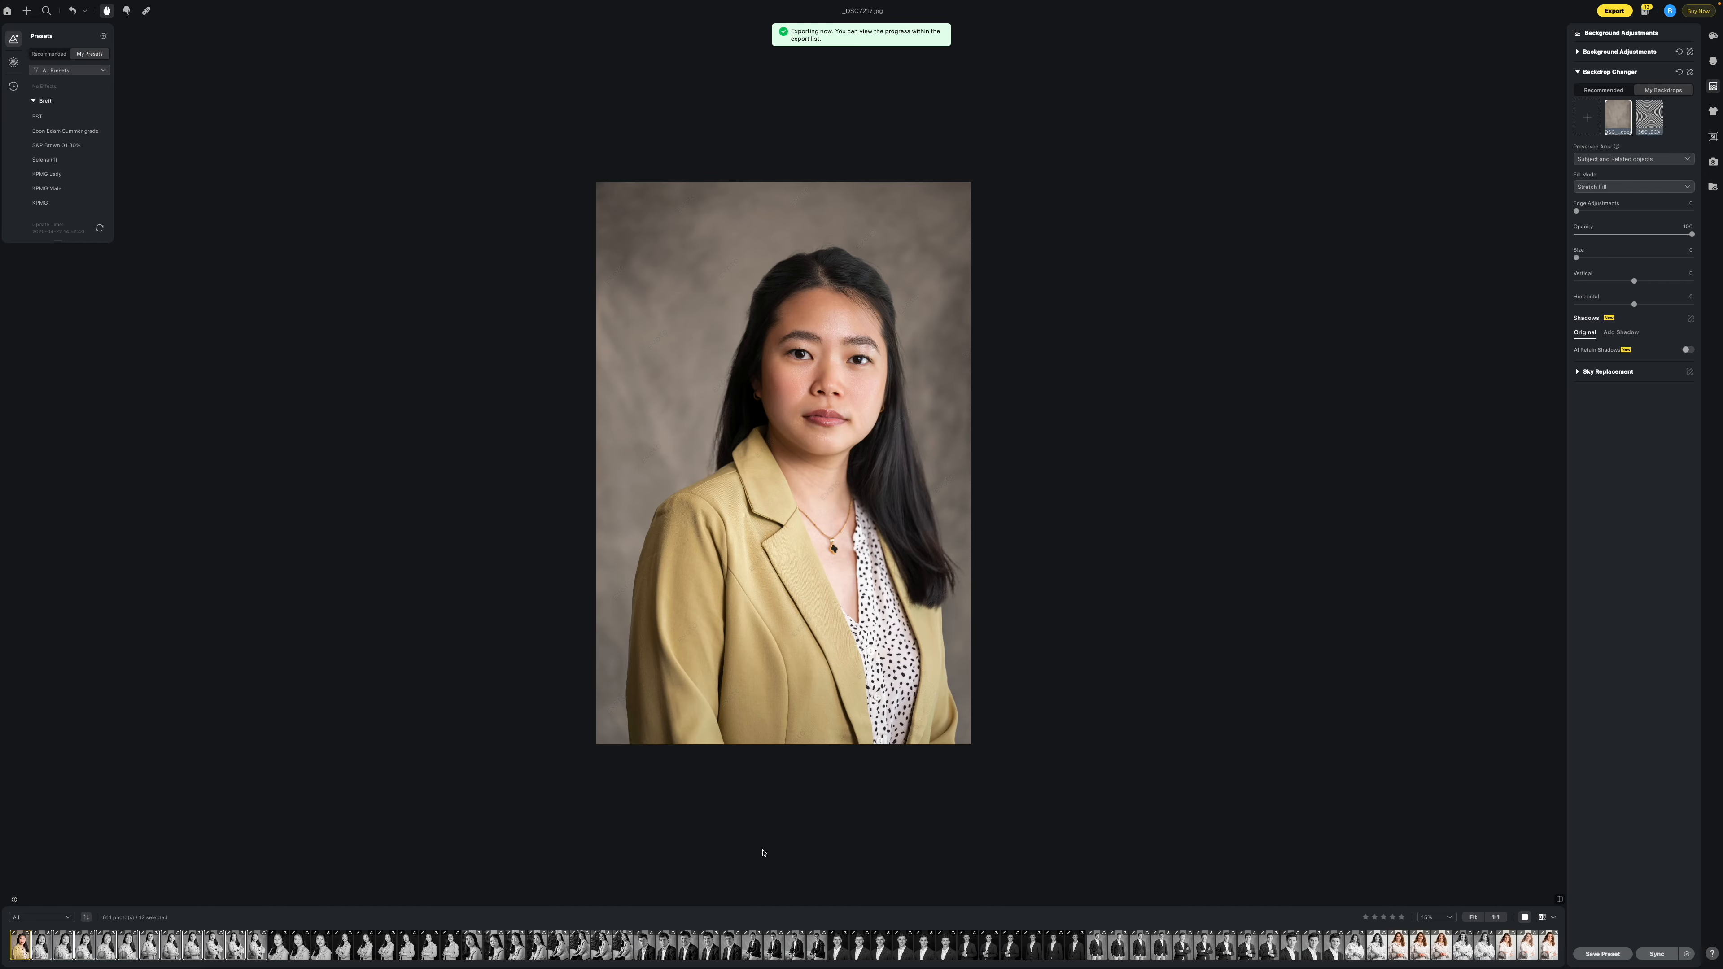
Switch the white-background portraits starting with the man in the navy blazer to the Standard color profile and export them.
{"action": "scroll", "coordinate": [847, 960], "scroll_direction": "right", "scroll_amount": 10}
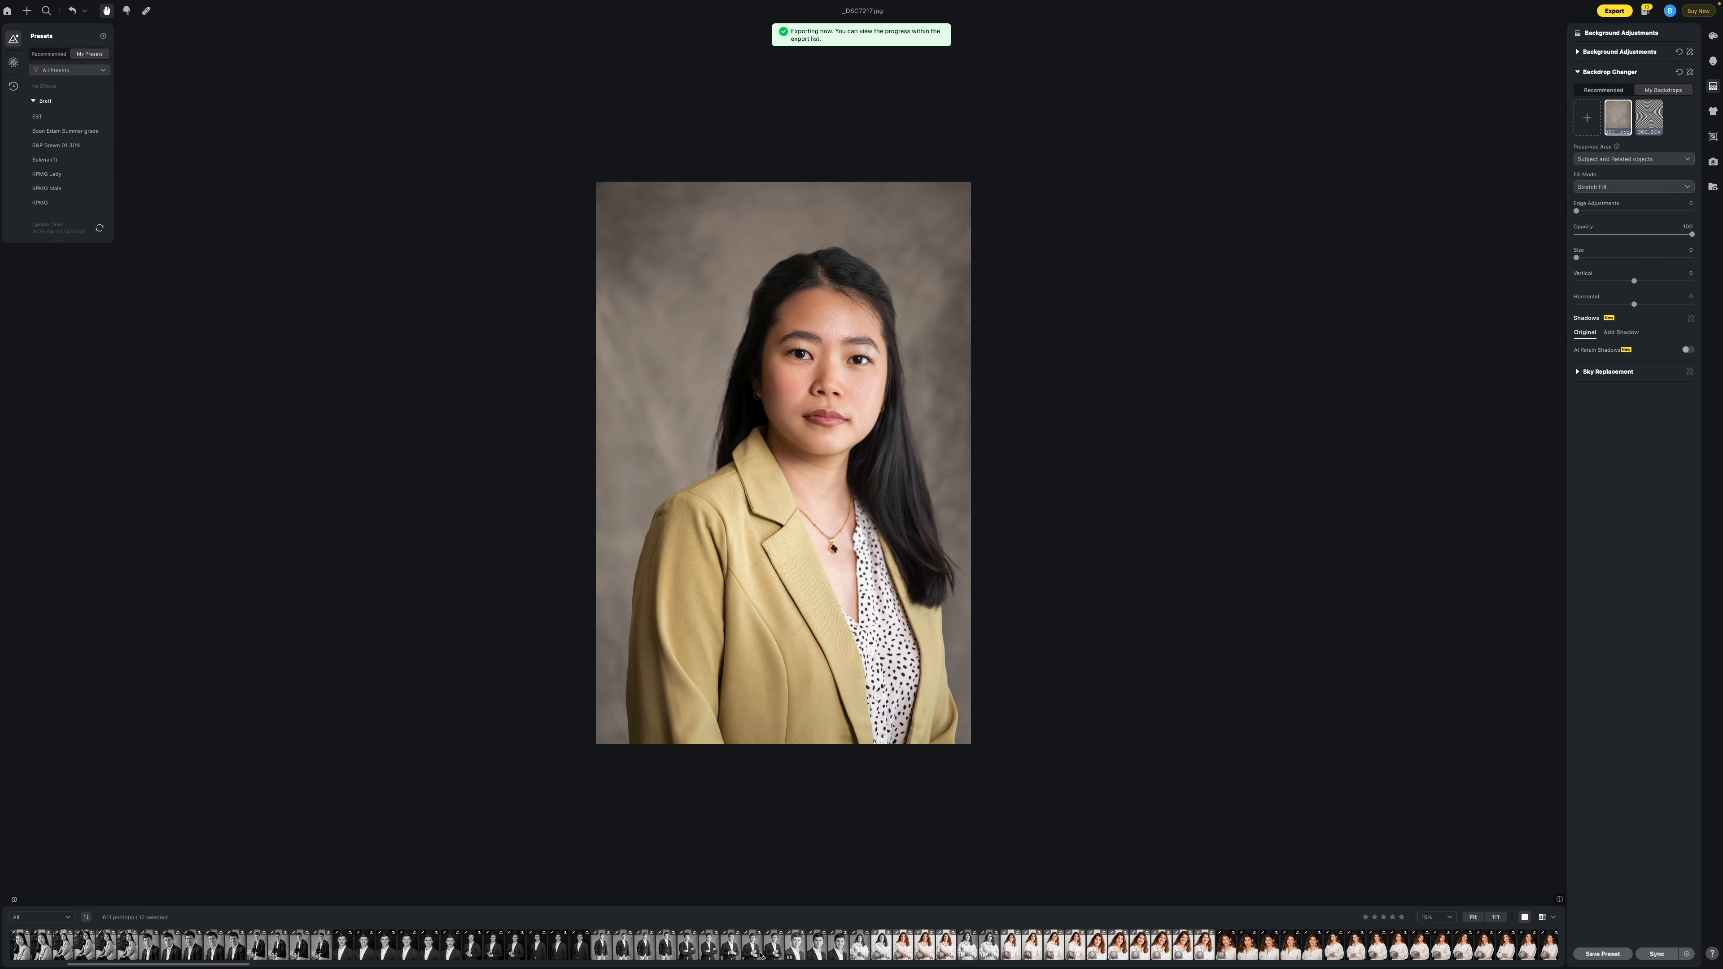
{"action": "left_click", "coordinate": [601, 950]}
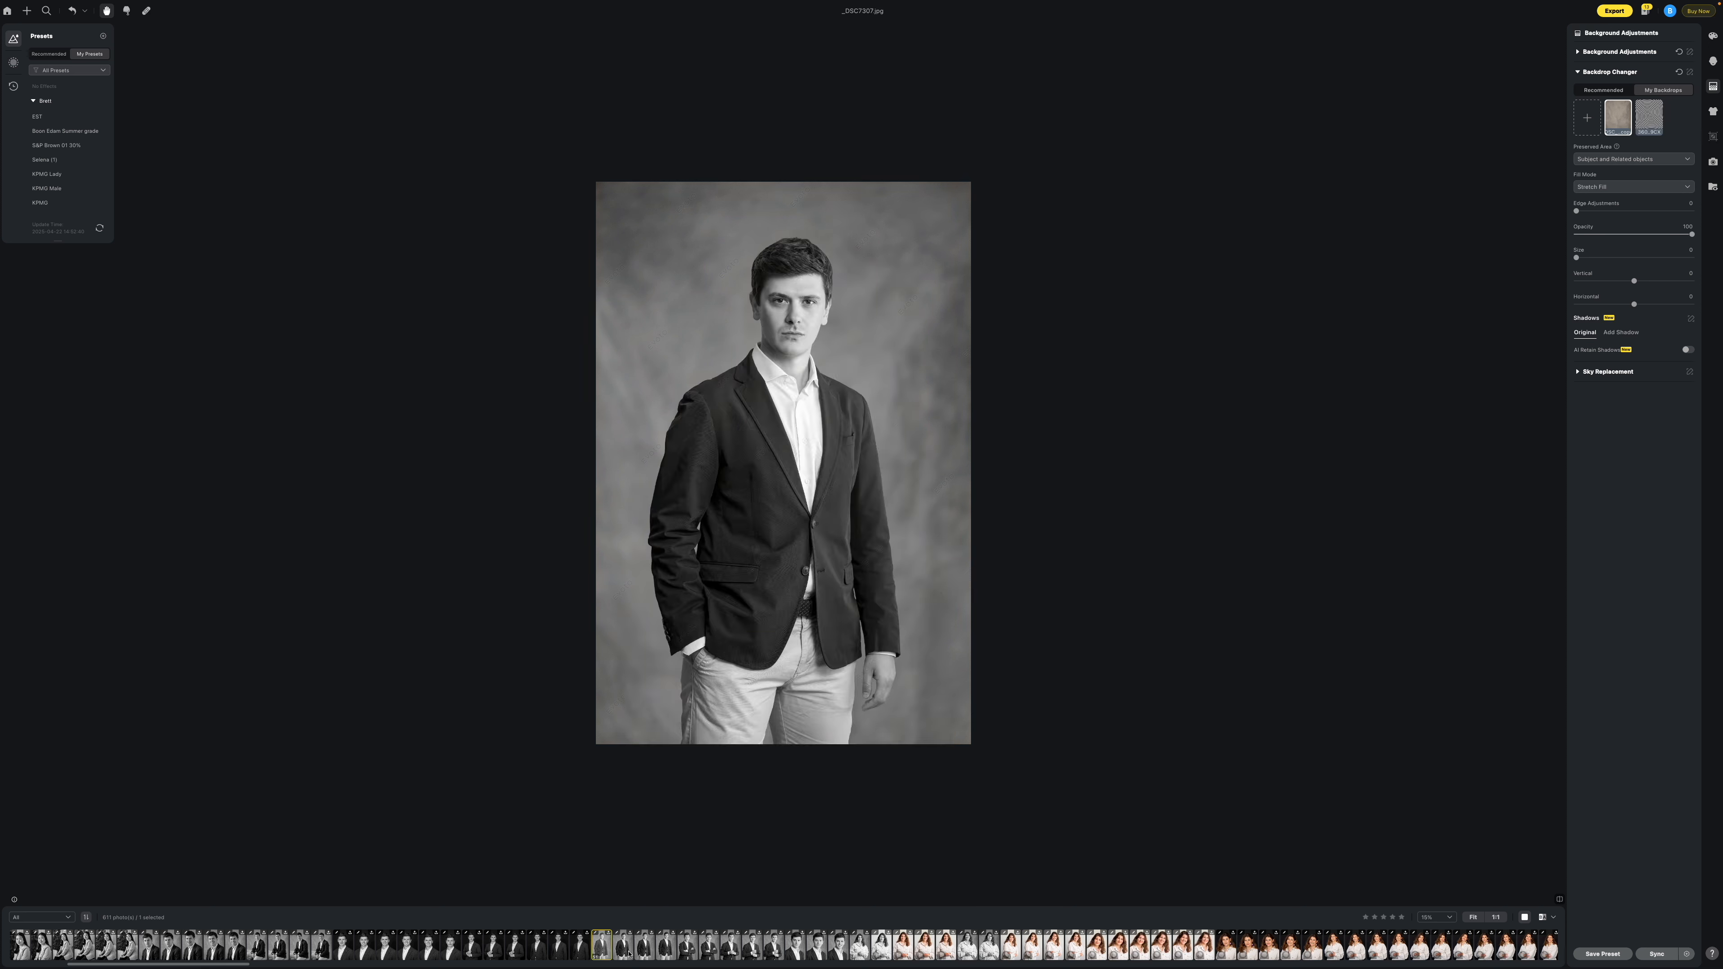
{"action": "left_click", "coordinate": [1204, 951], "text": "shift"}
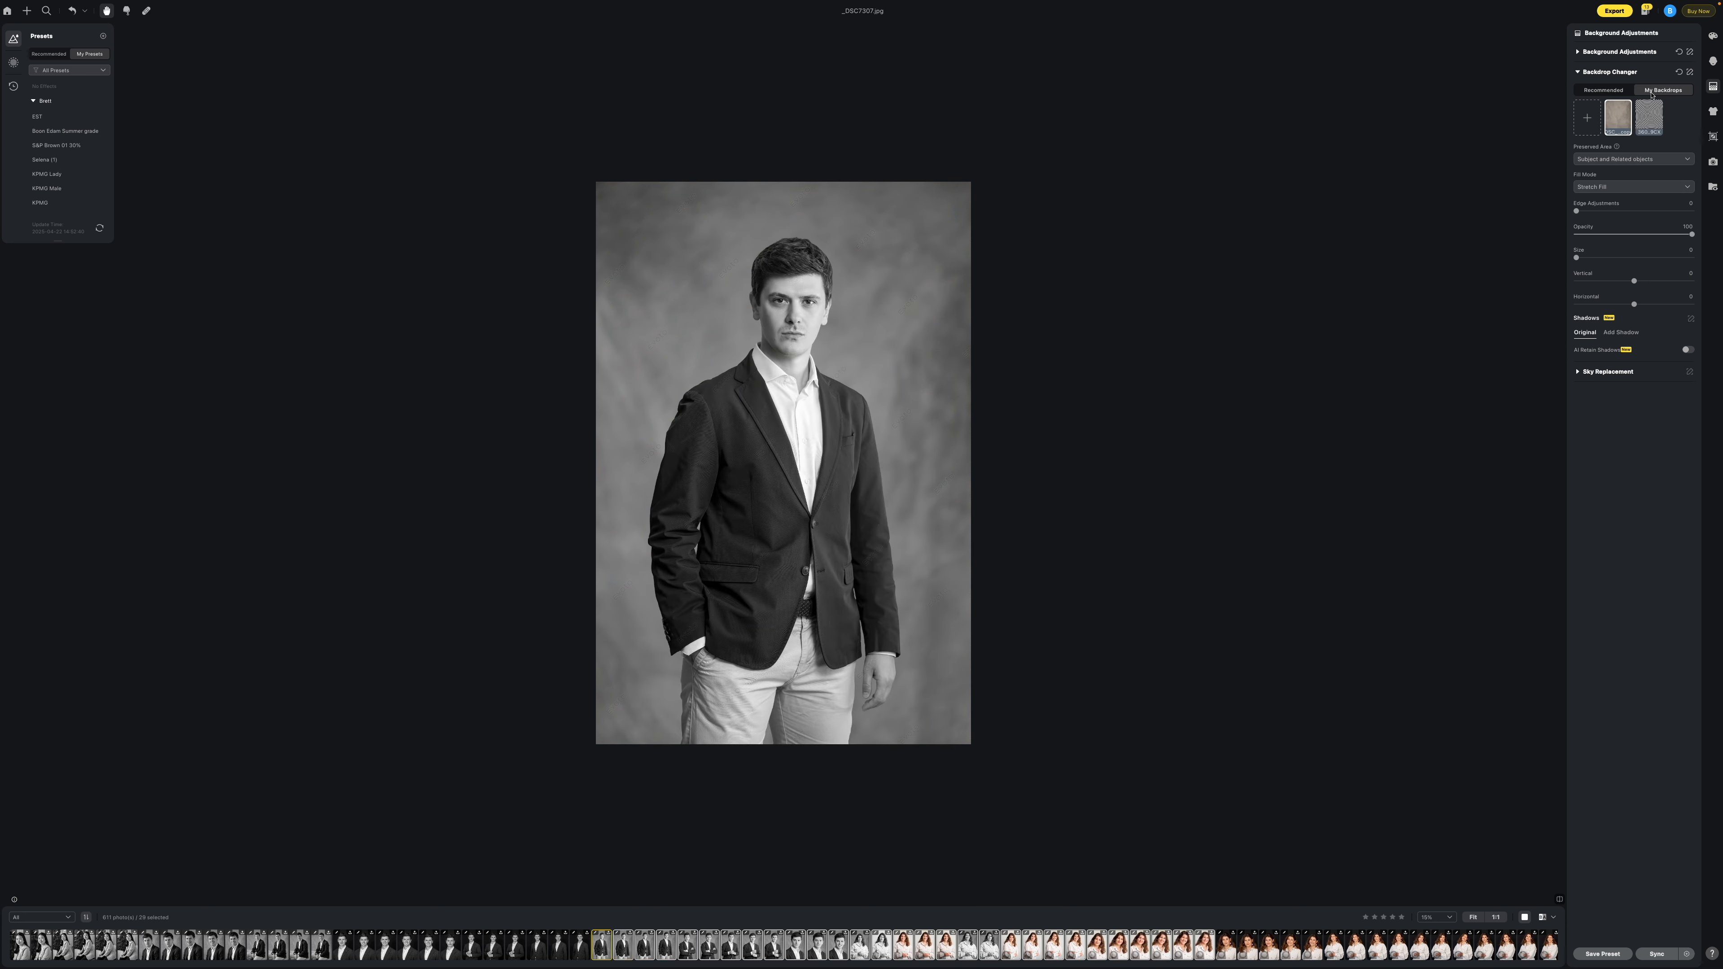
{"action": "left_click", "coordinate": [1713, 36]}
{"action": "left_click", "coordinate": [1611, 260]}
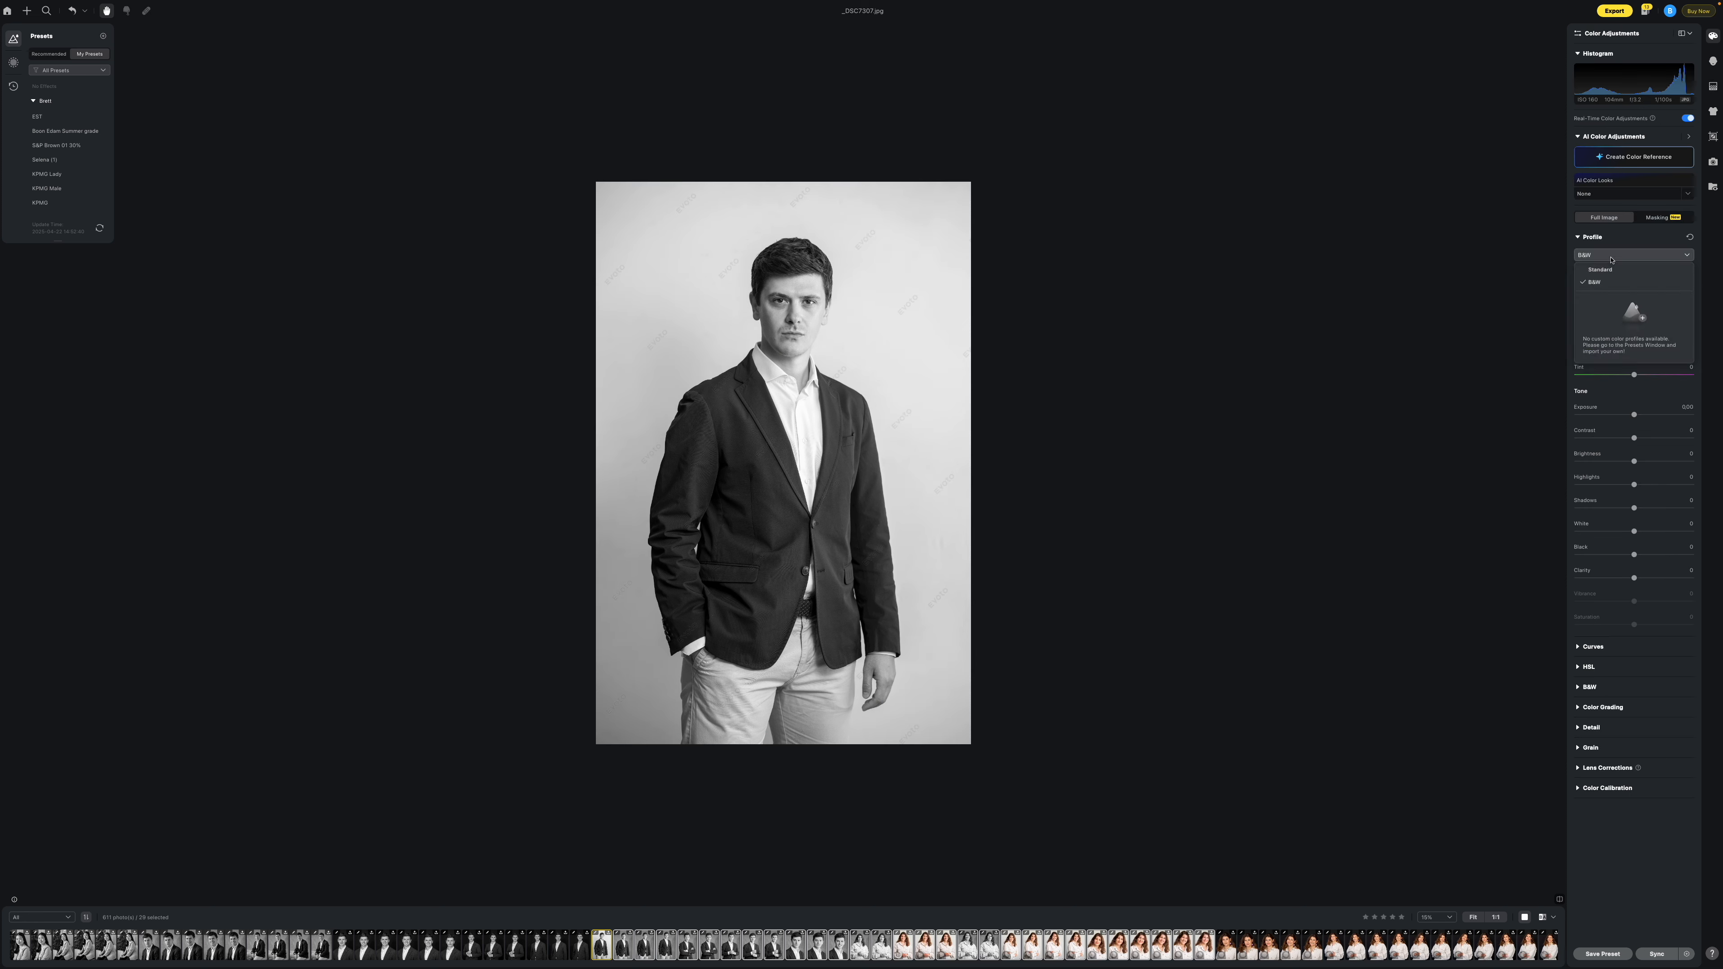
{"action": "left_click", "coordinate": [1601, 285]}
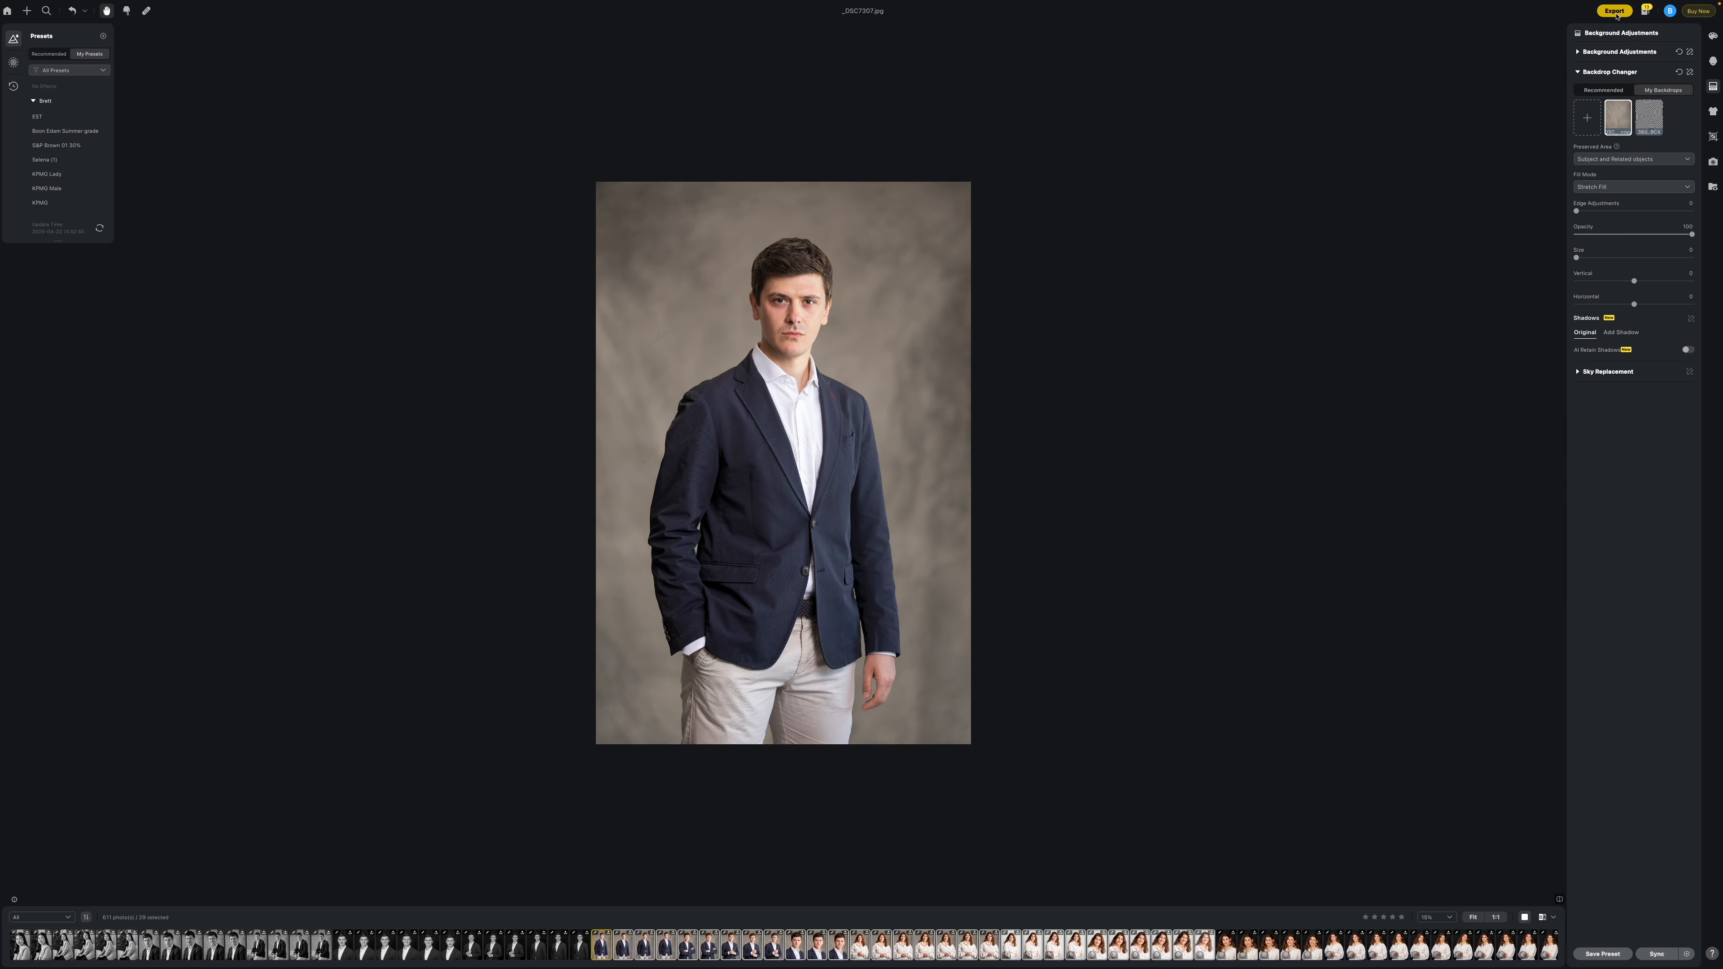
{"action": "left_click", "coordinate": [1615, 11]}
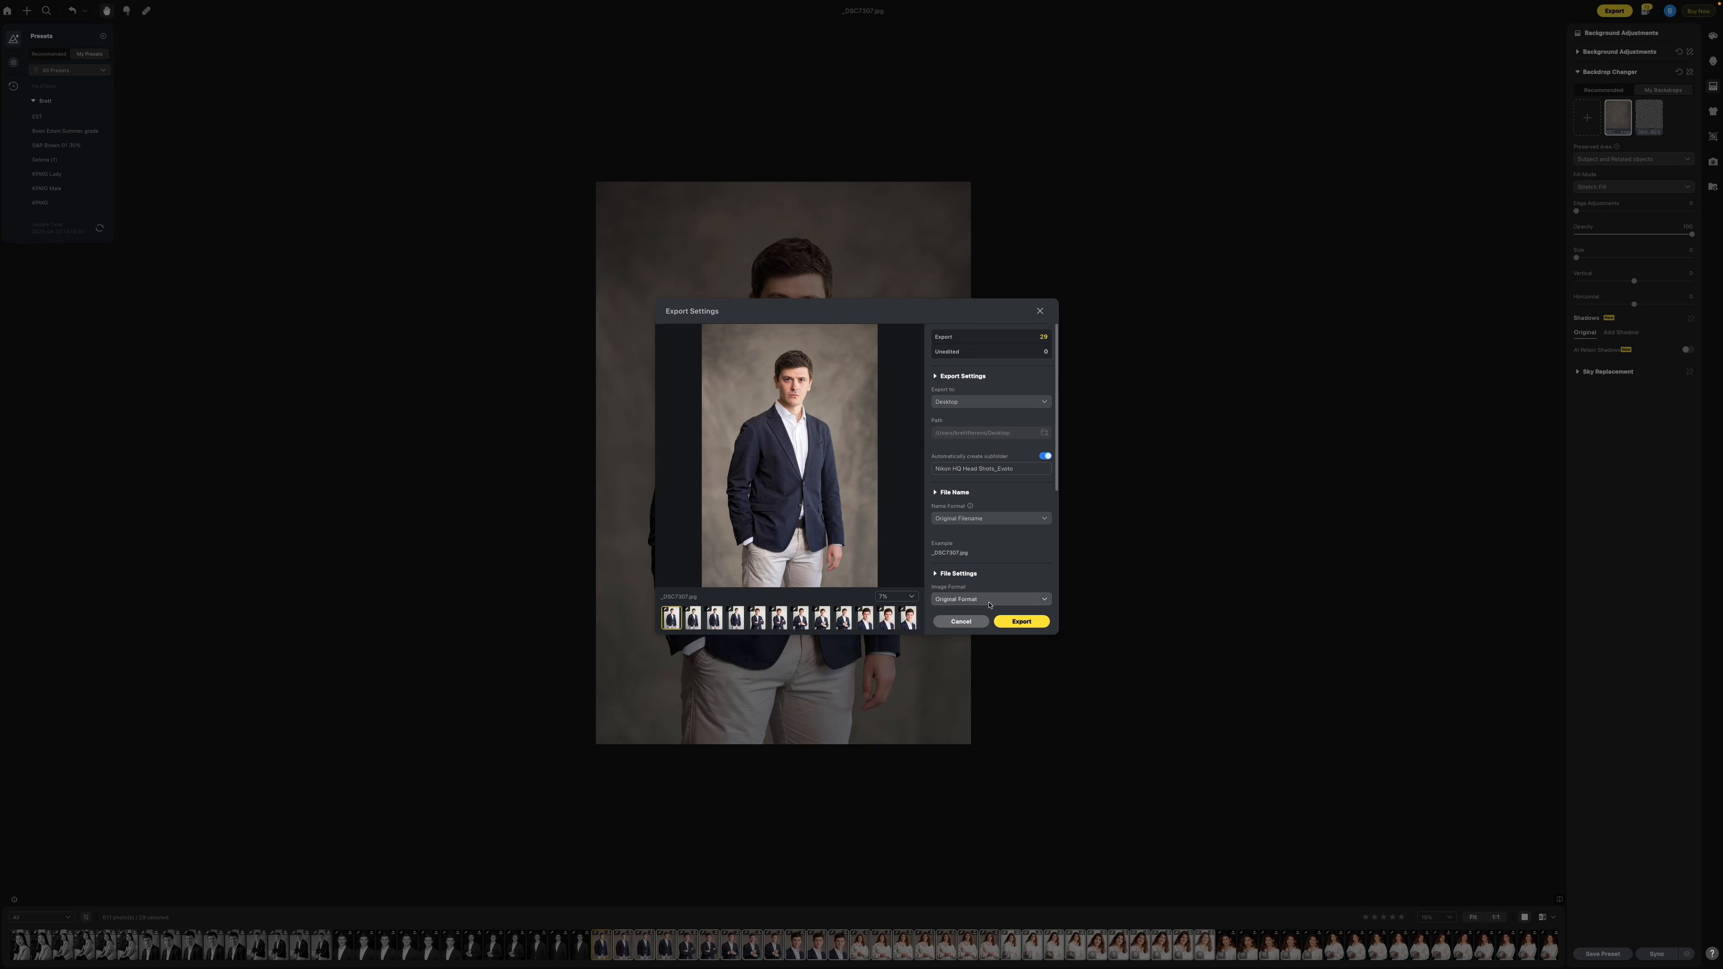
{"action": "left_click", "coordinate": [1014, 622]}
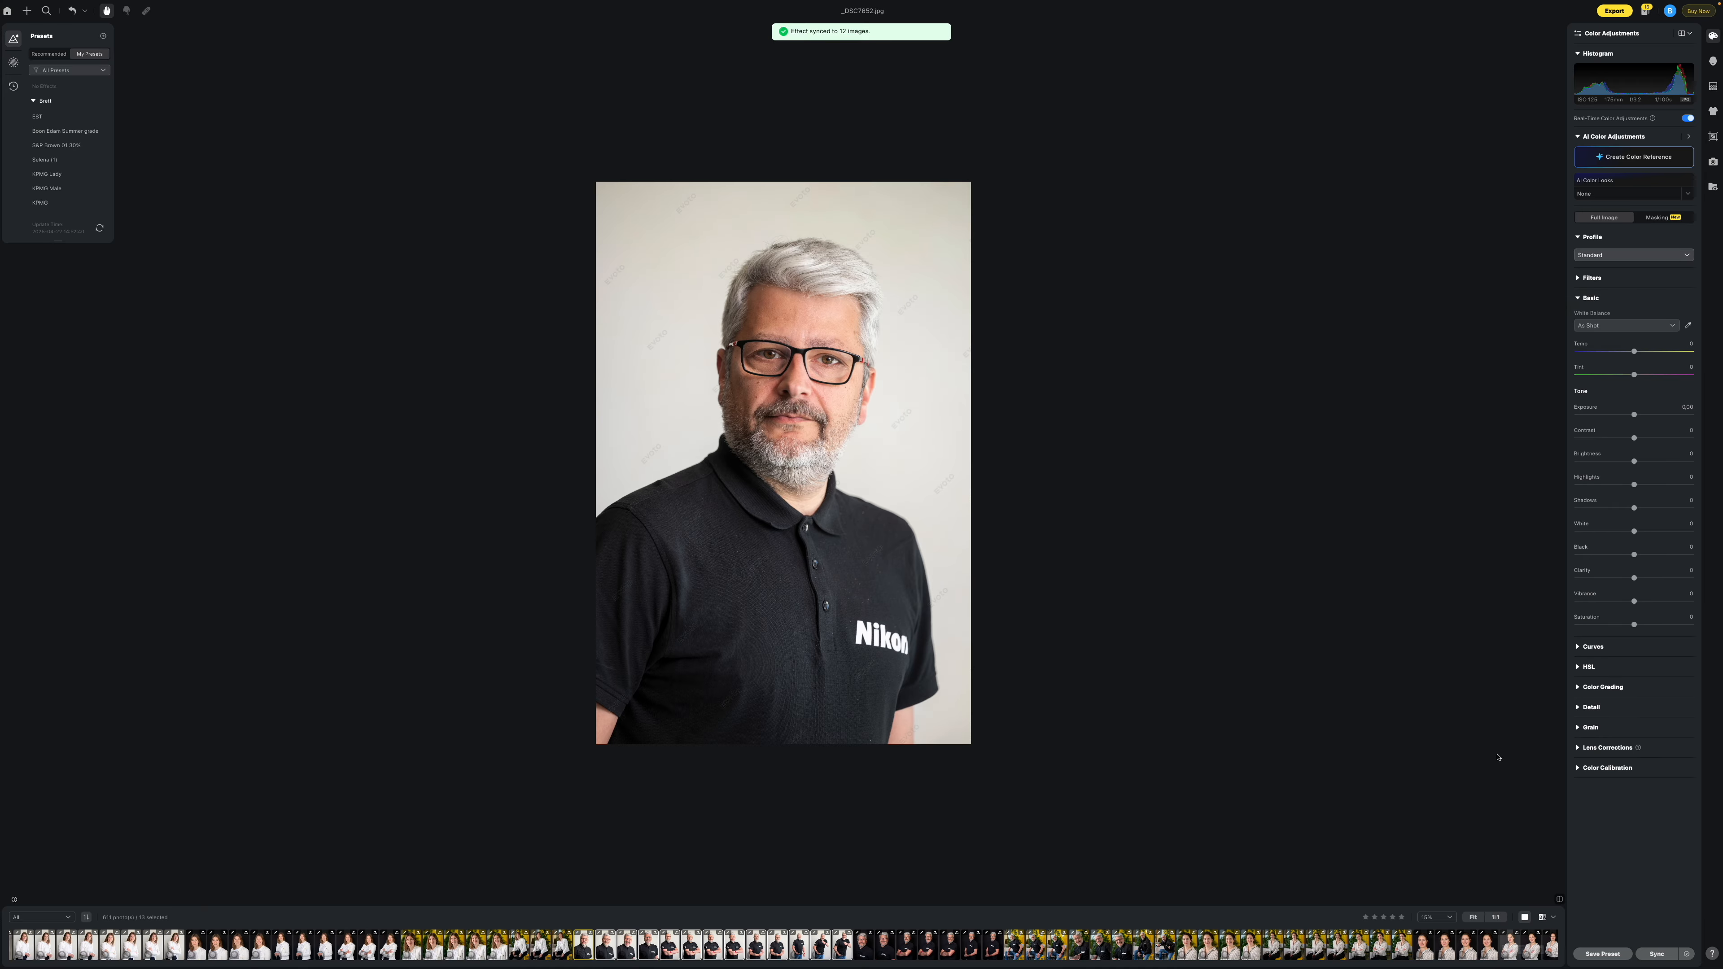
{"action": "left_click", "coordinate": [1019, 947]}
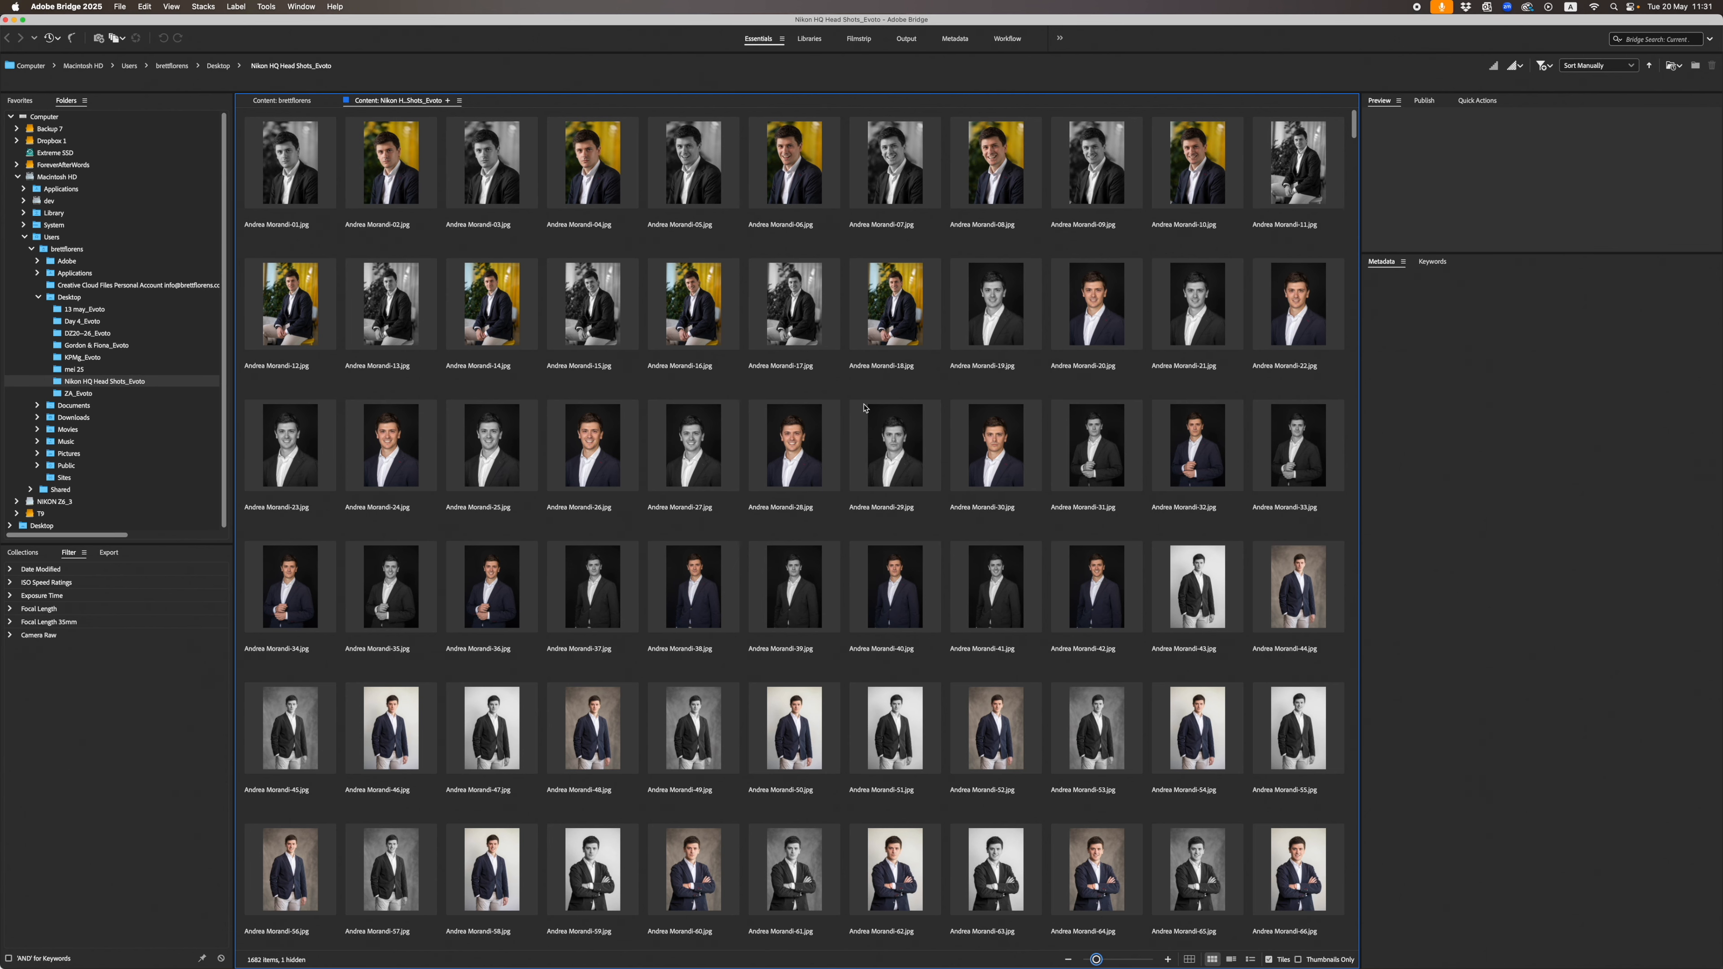
In Adobe Bridge, look through the exported color, black-and-white and mottled-backdrop versions in the Nikon HQ Head Shots_Evoto folder.
{"action": "scroll", "coordinate": [864, 407], "scroll_direction": "down", "scroll_amount": 10}
{"action": "scroll", "coordinate": [864, 407], "scroll_direction": "down", "scroll_amount": 4}
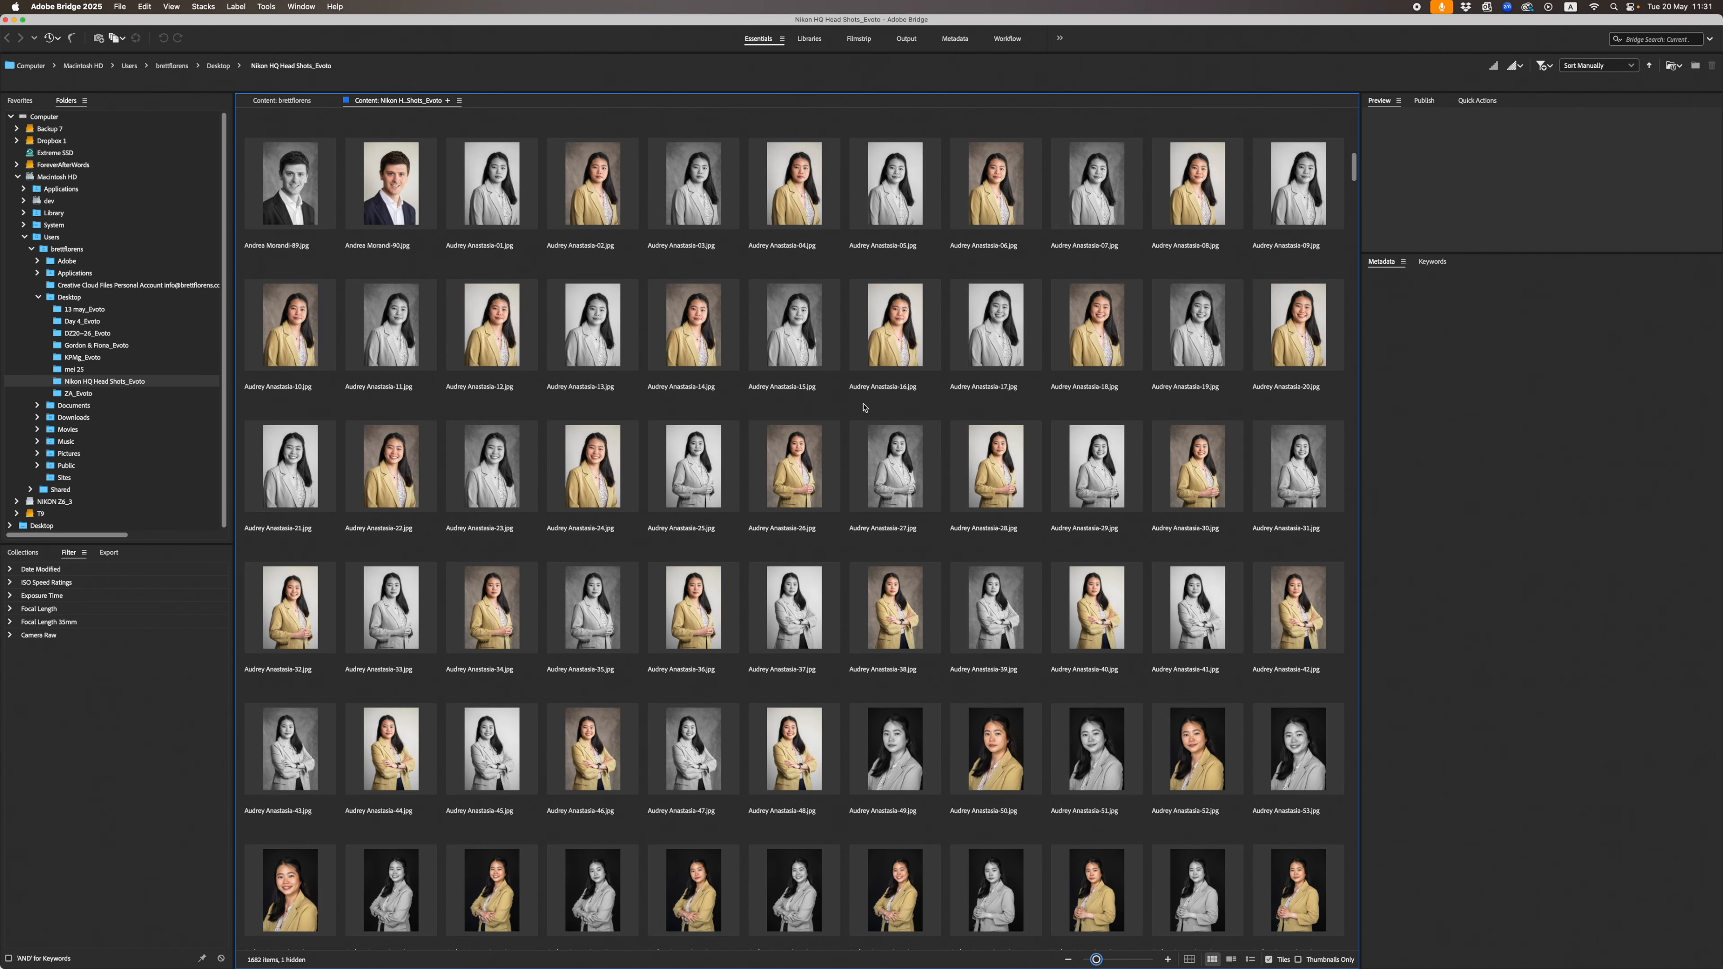
{"action": "scroll", "coordinate": [864, 407], "scroll_direction": "down", "scroll_amount": 8}
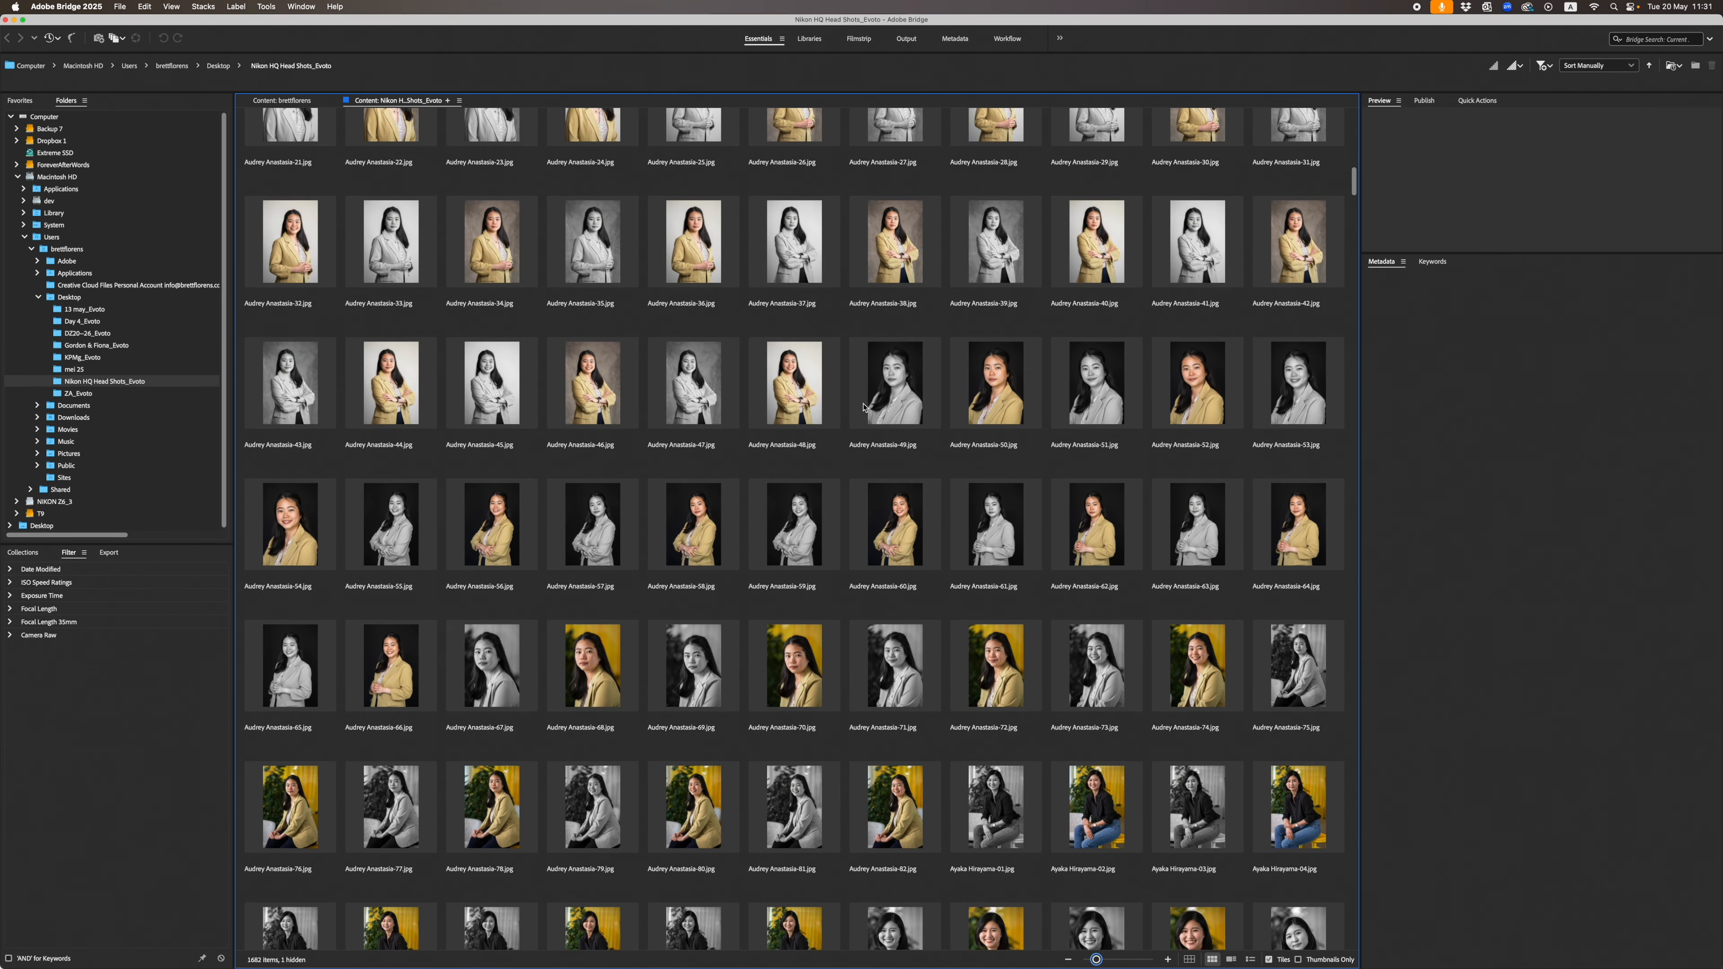
{"action": "scroll", "coordinate": [864, 407], "scroll_direction": "down", "scroll_amount": 7}
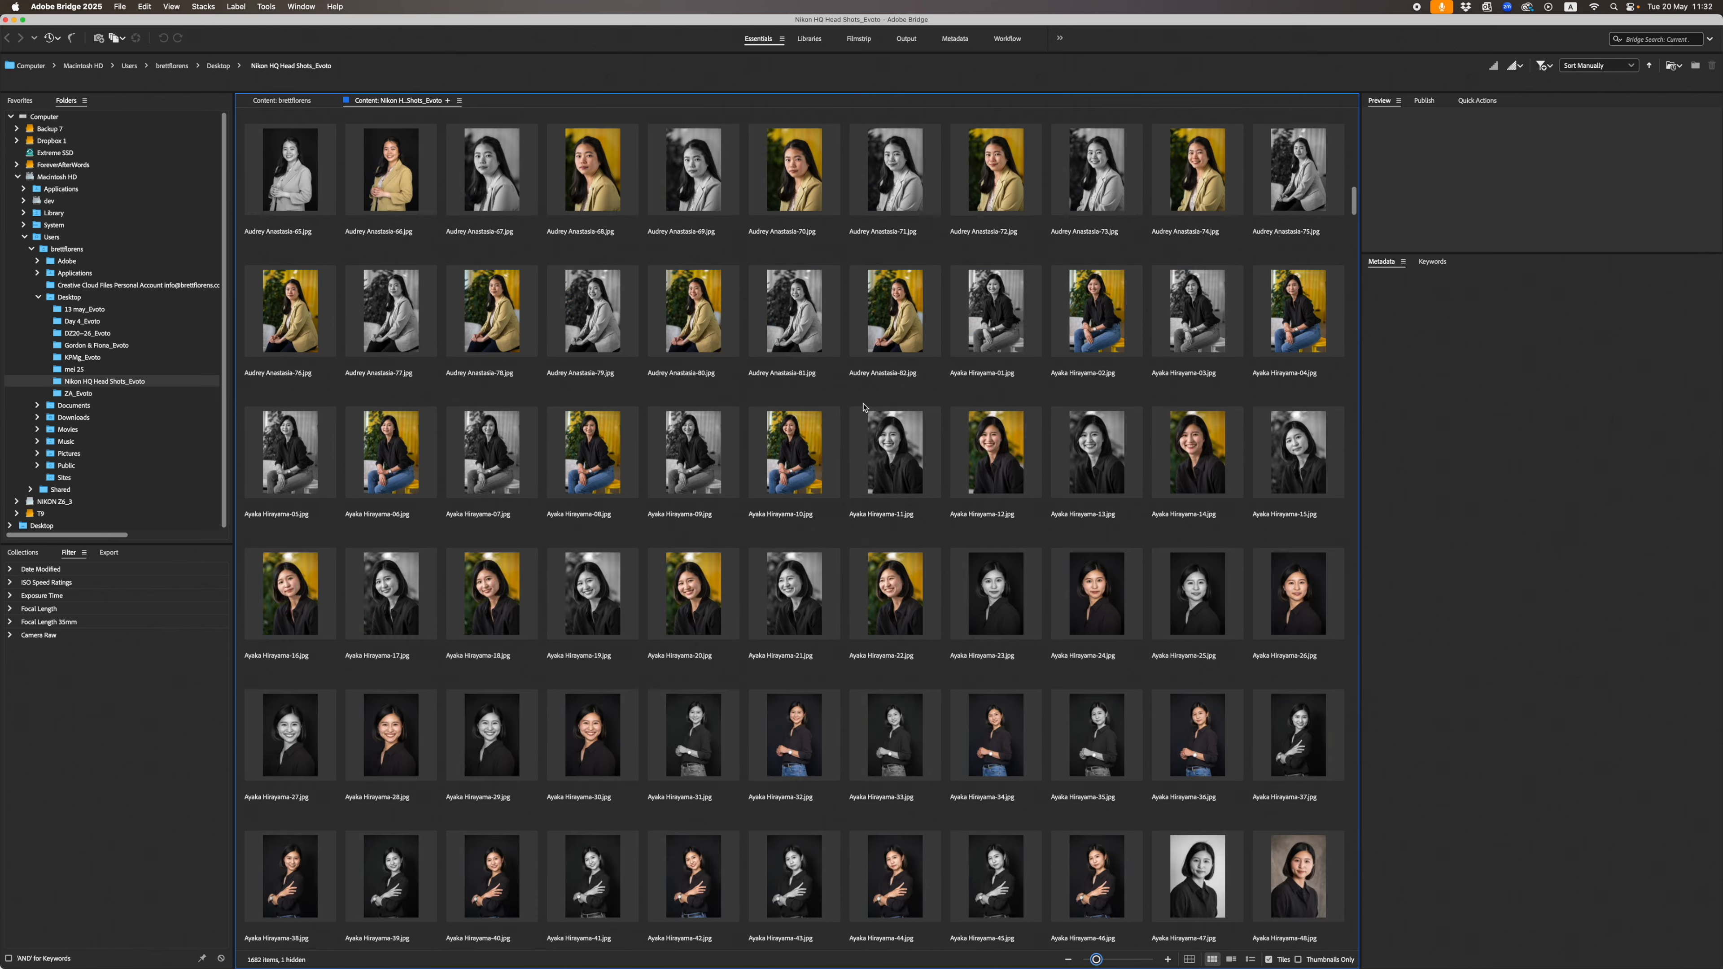
{"action": "scroll", "coordinate": [864, 407], "scroll_direction": "down", "scroll_amount": 4}
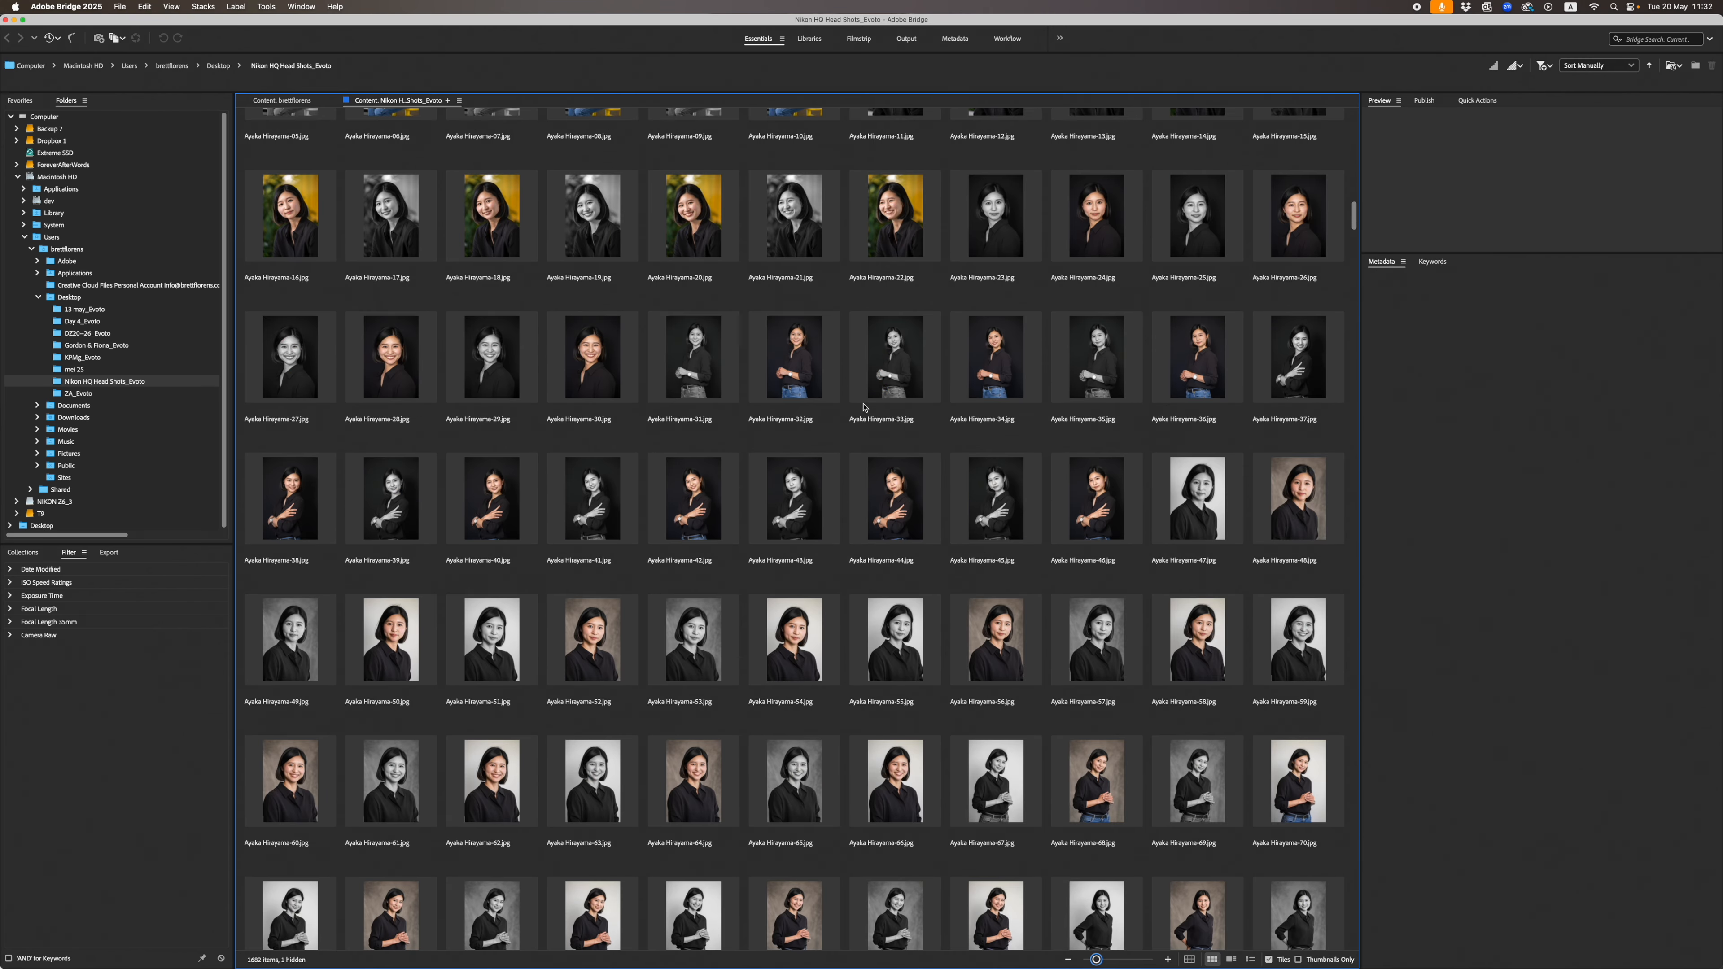
{"action": "scroll", "coordinate": [864, 407], "scroll_direction": "down", "scroll_amount": 4}
{"action": "scroll", "coordinate": [864, 407], "scroll_direction": "down", "scroll_amount": 7}
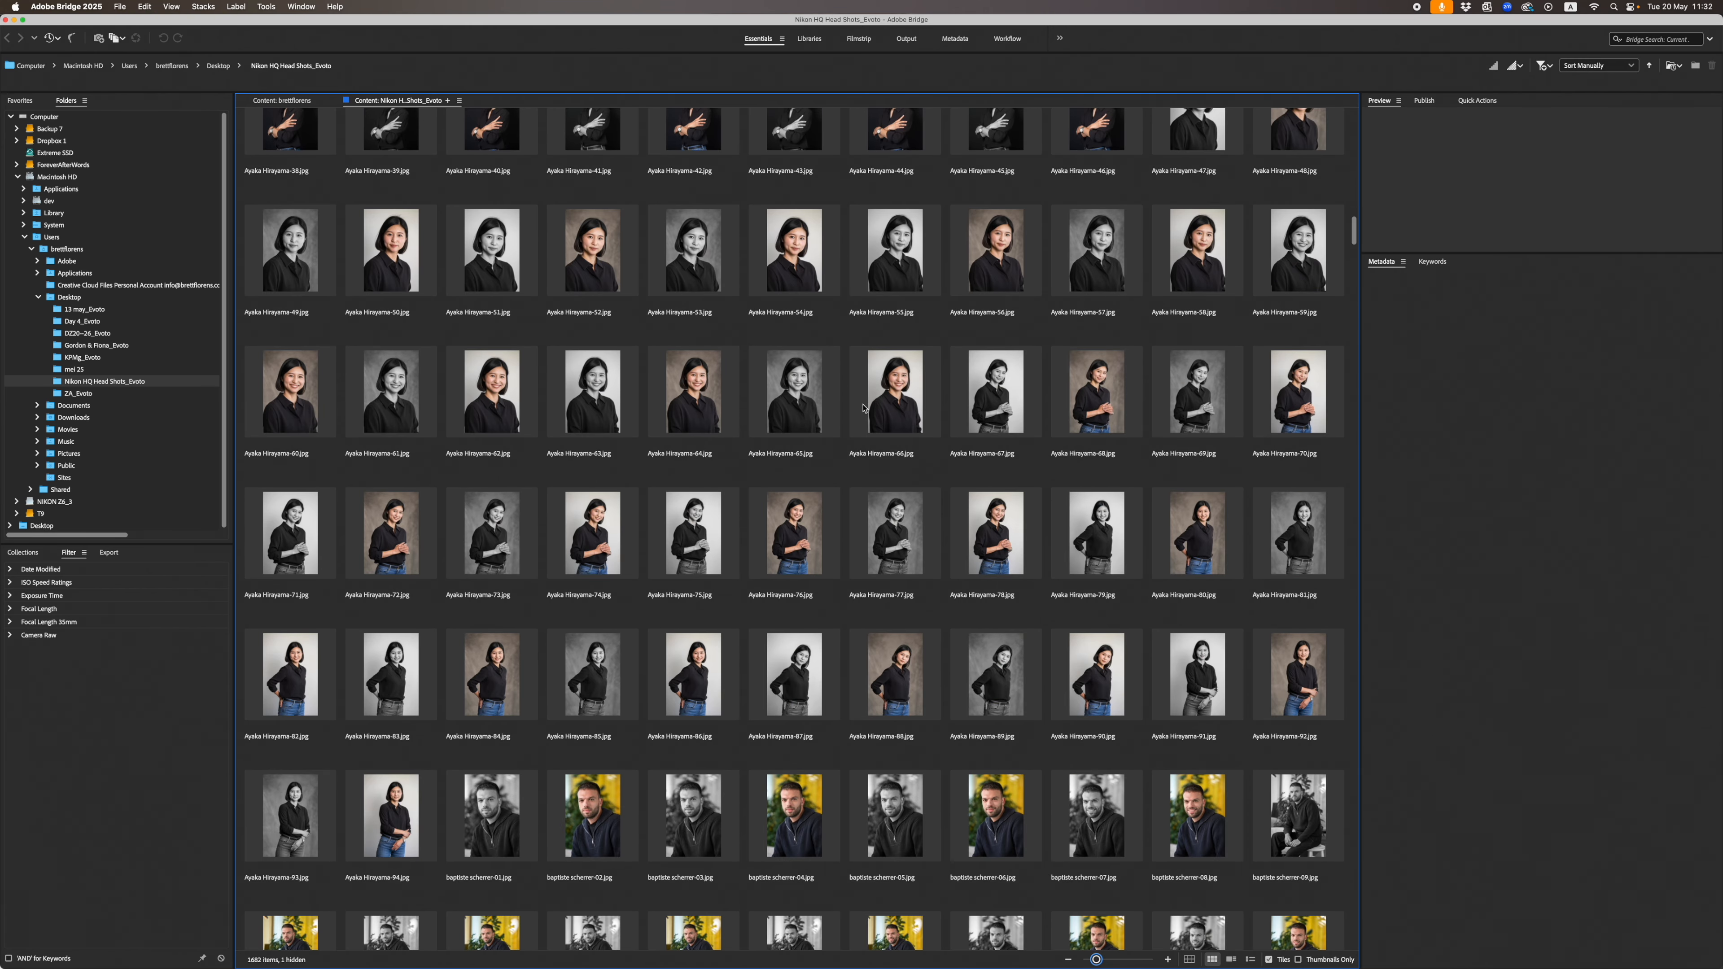
{"action": "scroll", "coordinate": [864, 407], "scroll_direction": "down", "scroll_amount": 4}
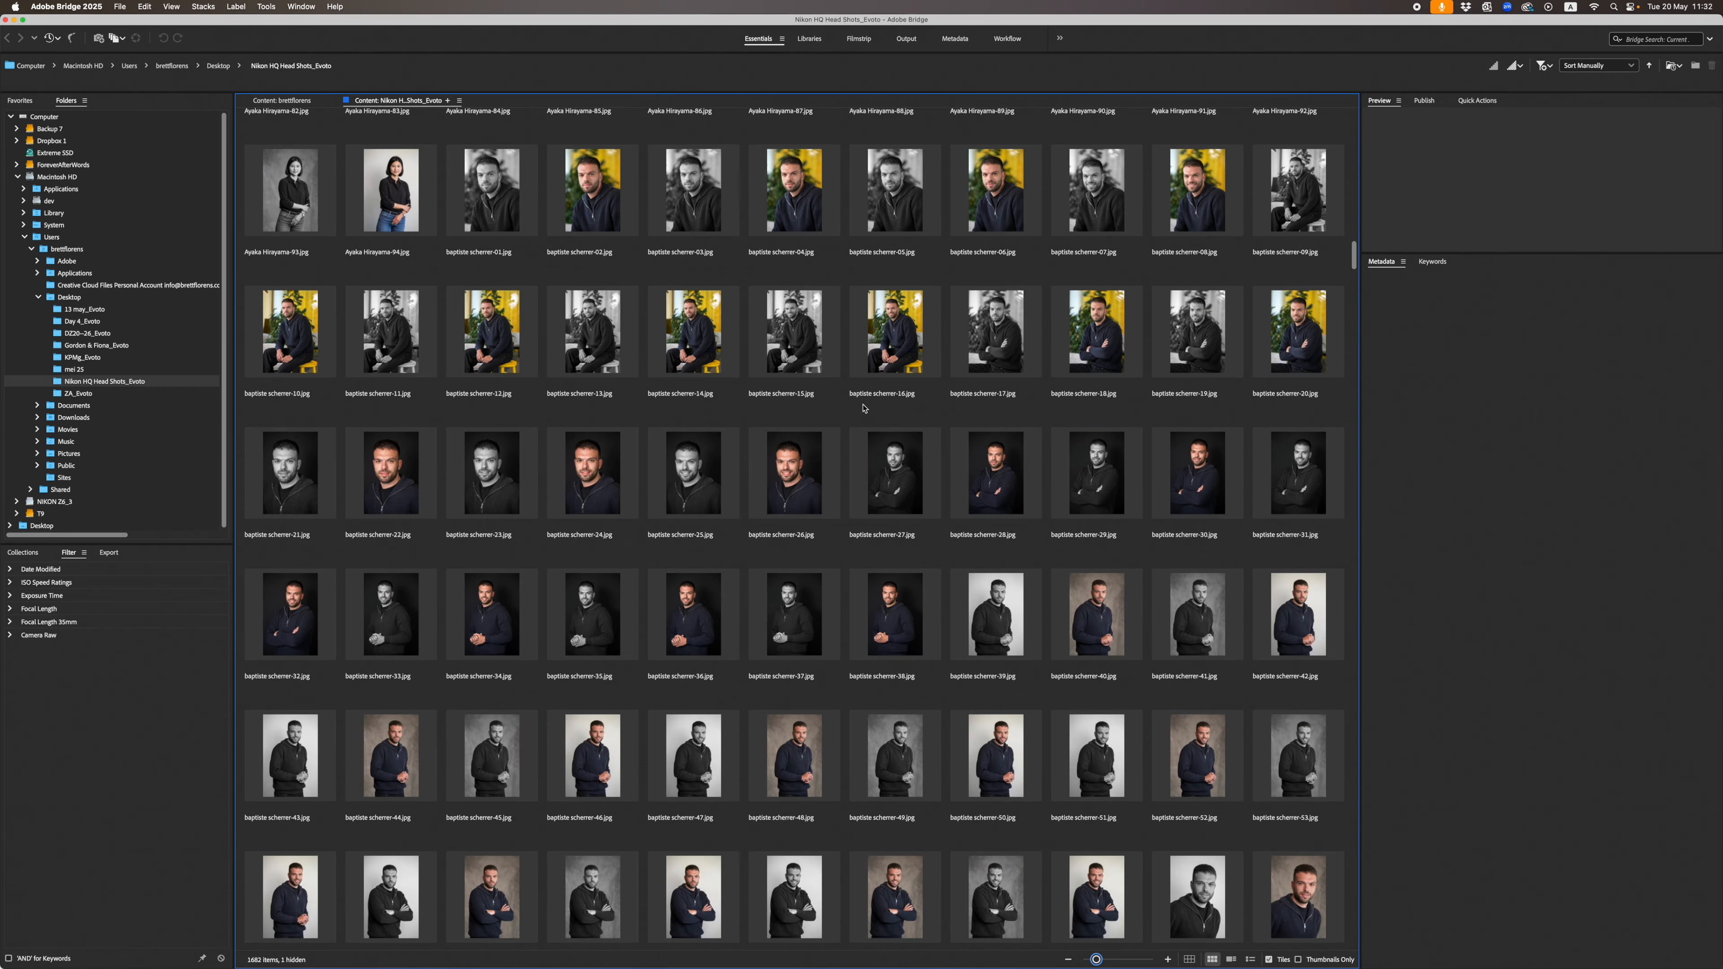
{"action": "scroll", "coordinate": [864, 408], "scroll_direction": "down", "scroll_amount": 11}
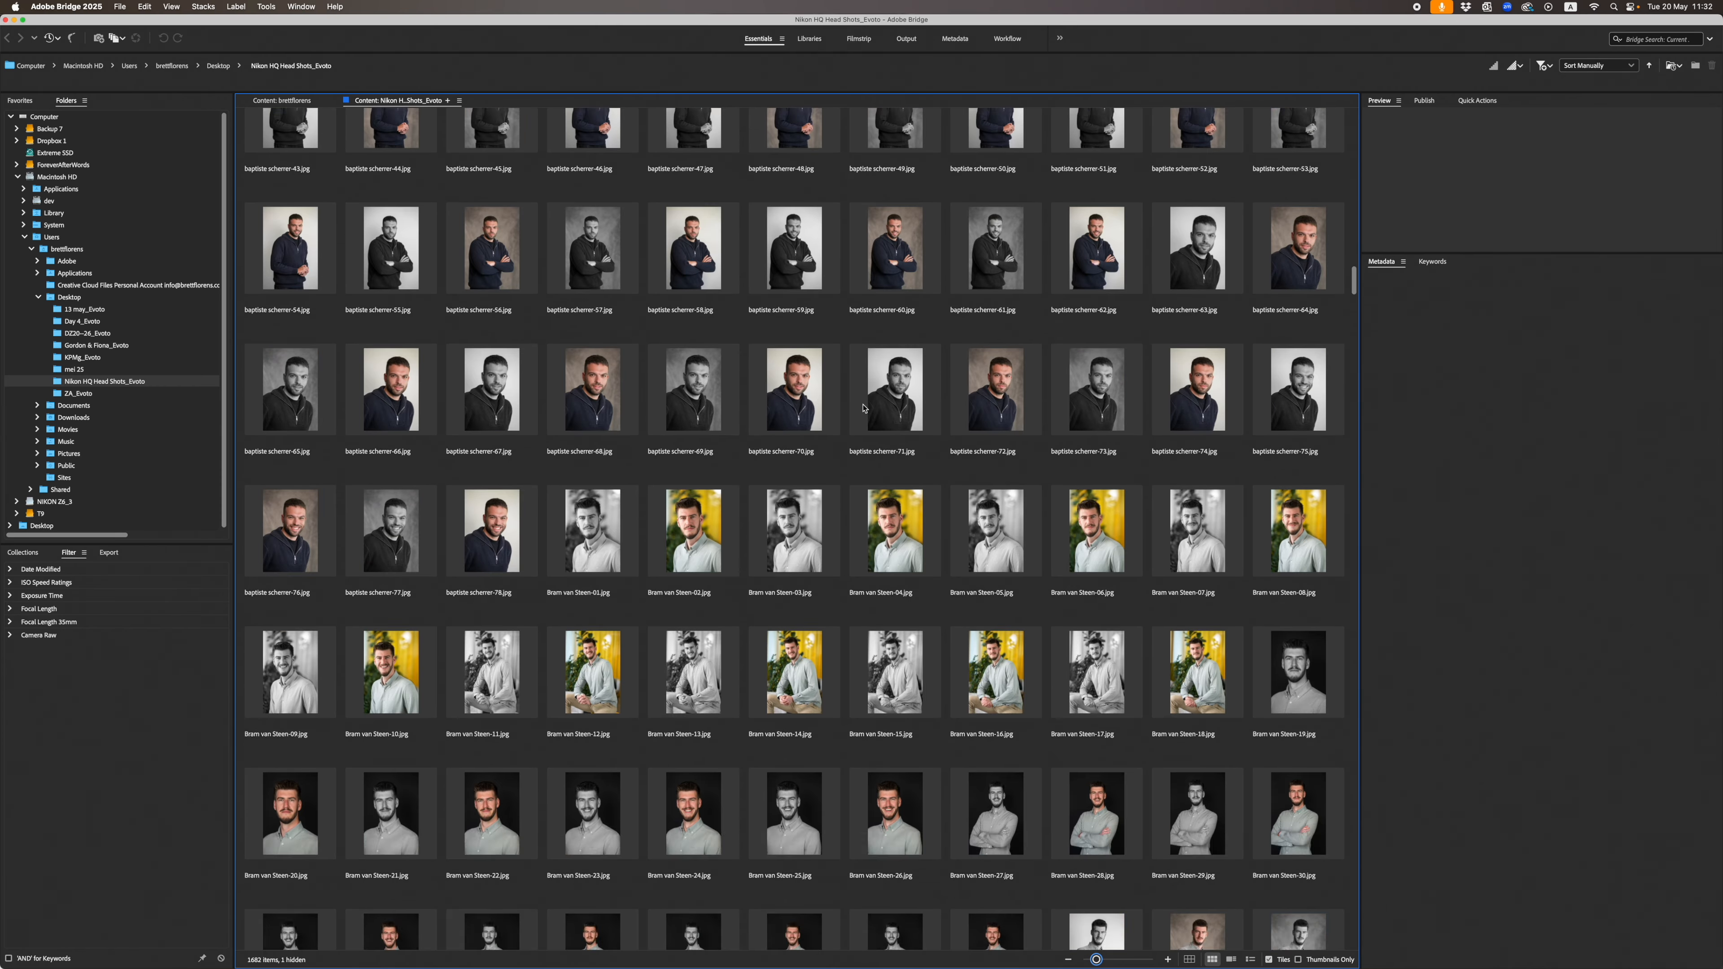
{"action": "scroll", "coordinate": [864, 408], "scroll_direction": "down", "scroll_amount": 12}
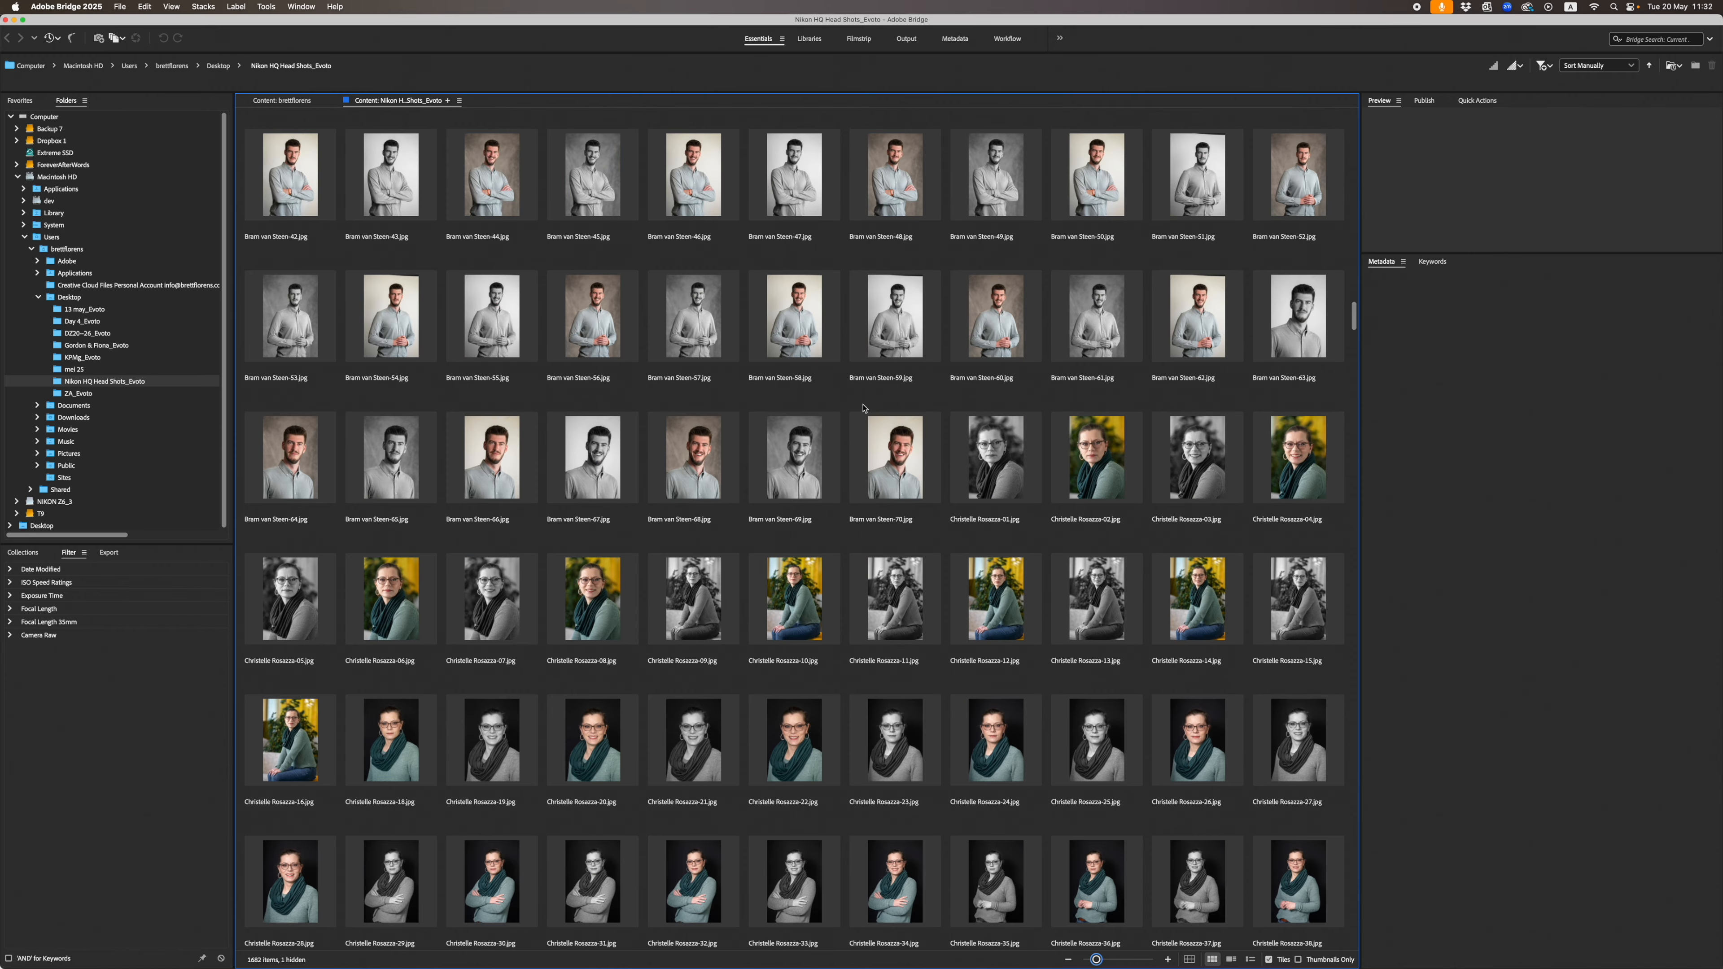
{"action": "scroll", "coordinate": [863, 408], "scroll_direction": "down", "scroll_amount": 11}
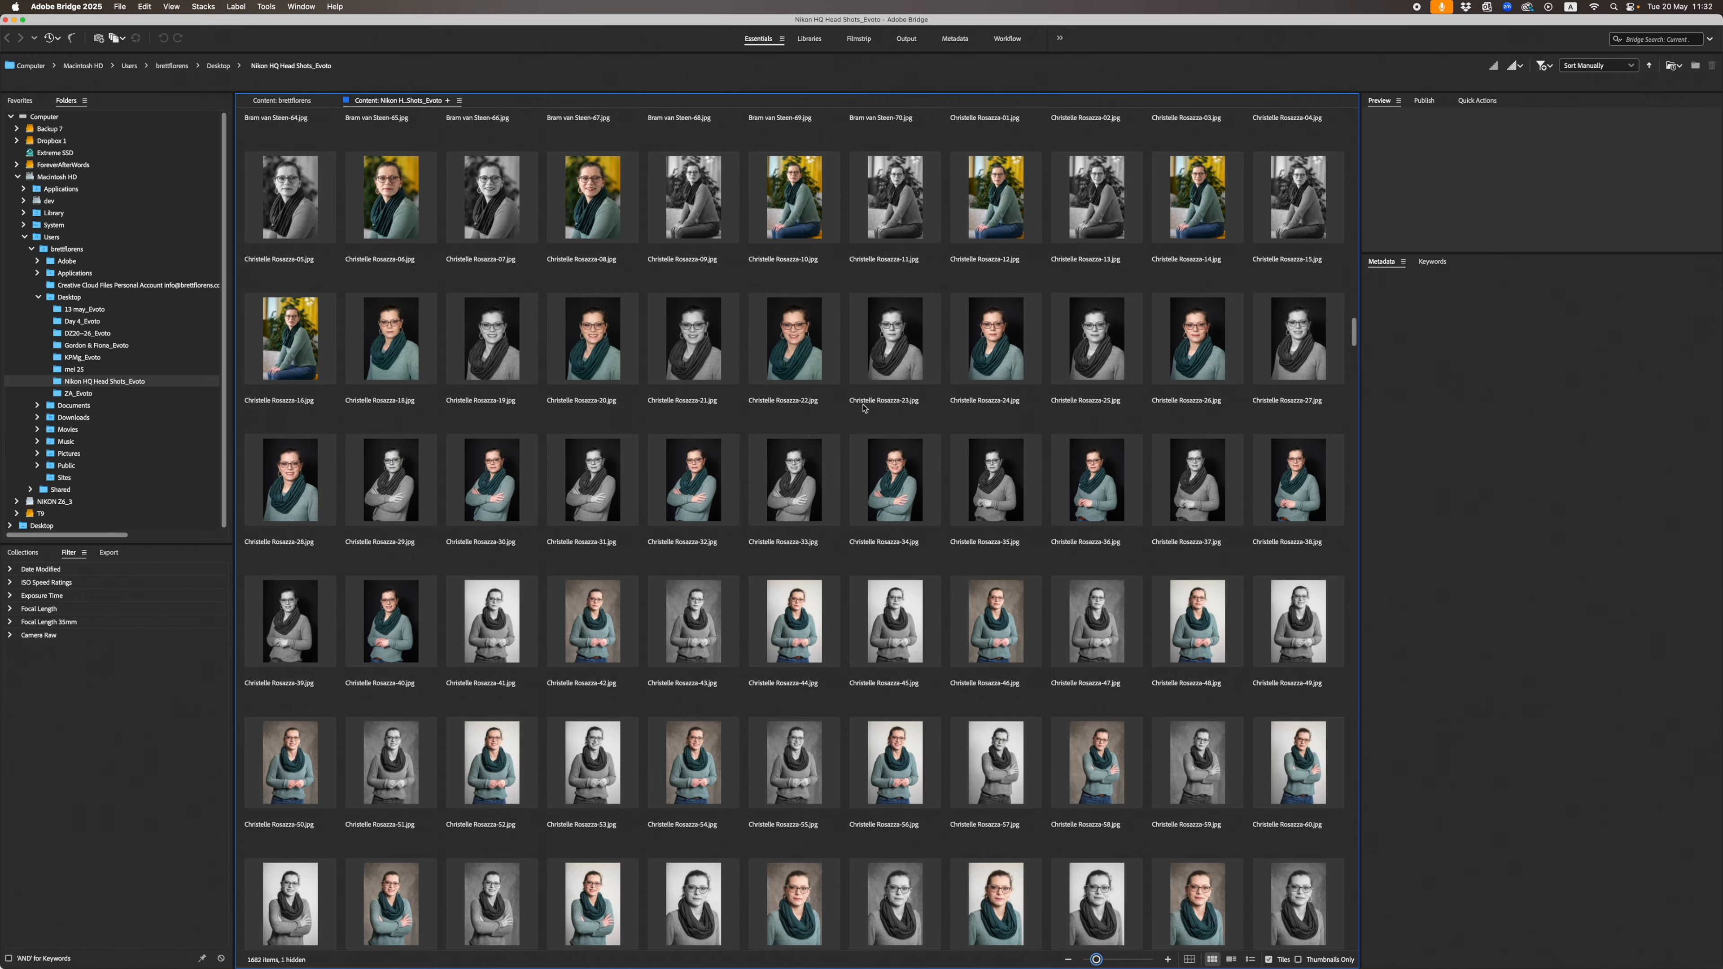
{"action": "scroll", "coordinate": [864, 407], "scroll_direction": "down", "scroll_amount": 7}
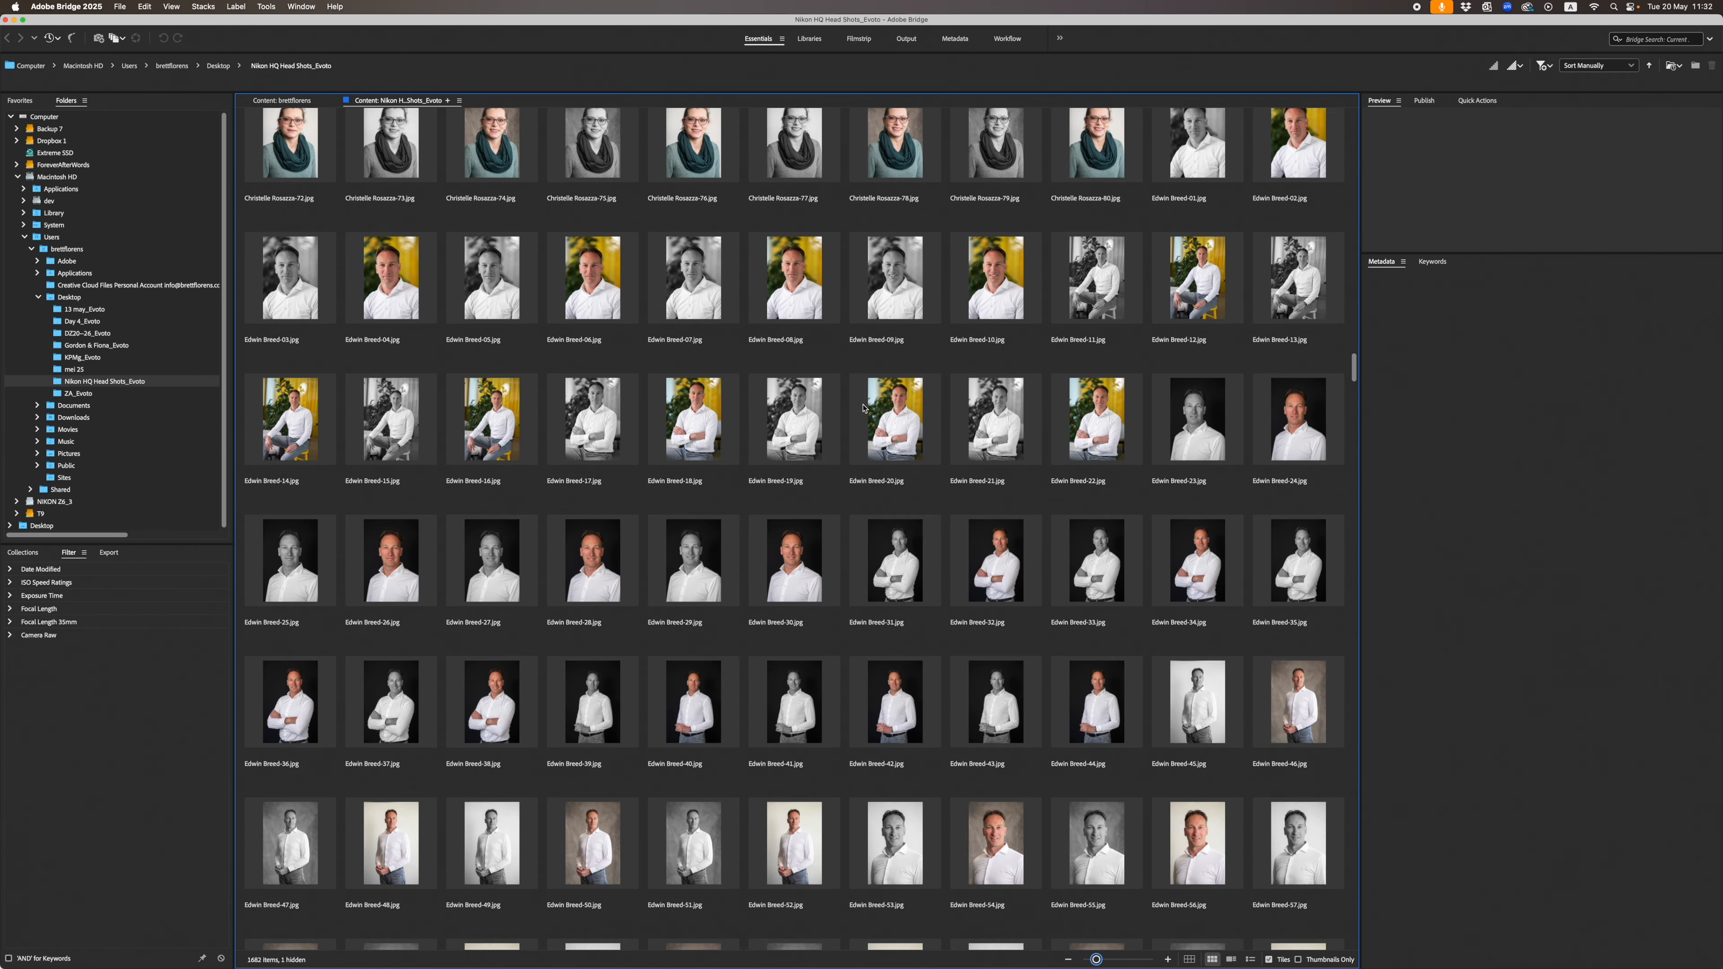
{"action": "scroll", "coordinate": [864, 407], "scroll_direction": "down", "scroll_amount": 7}
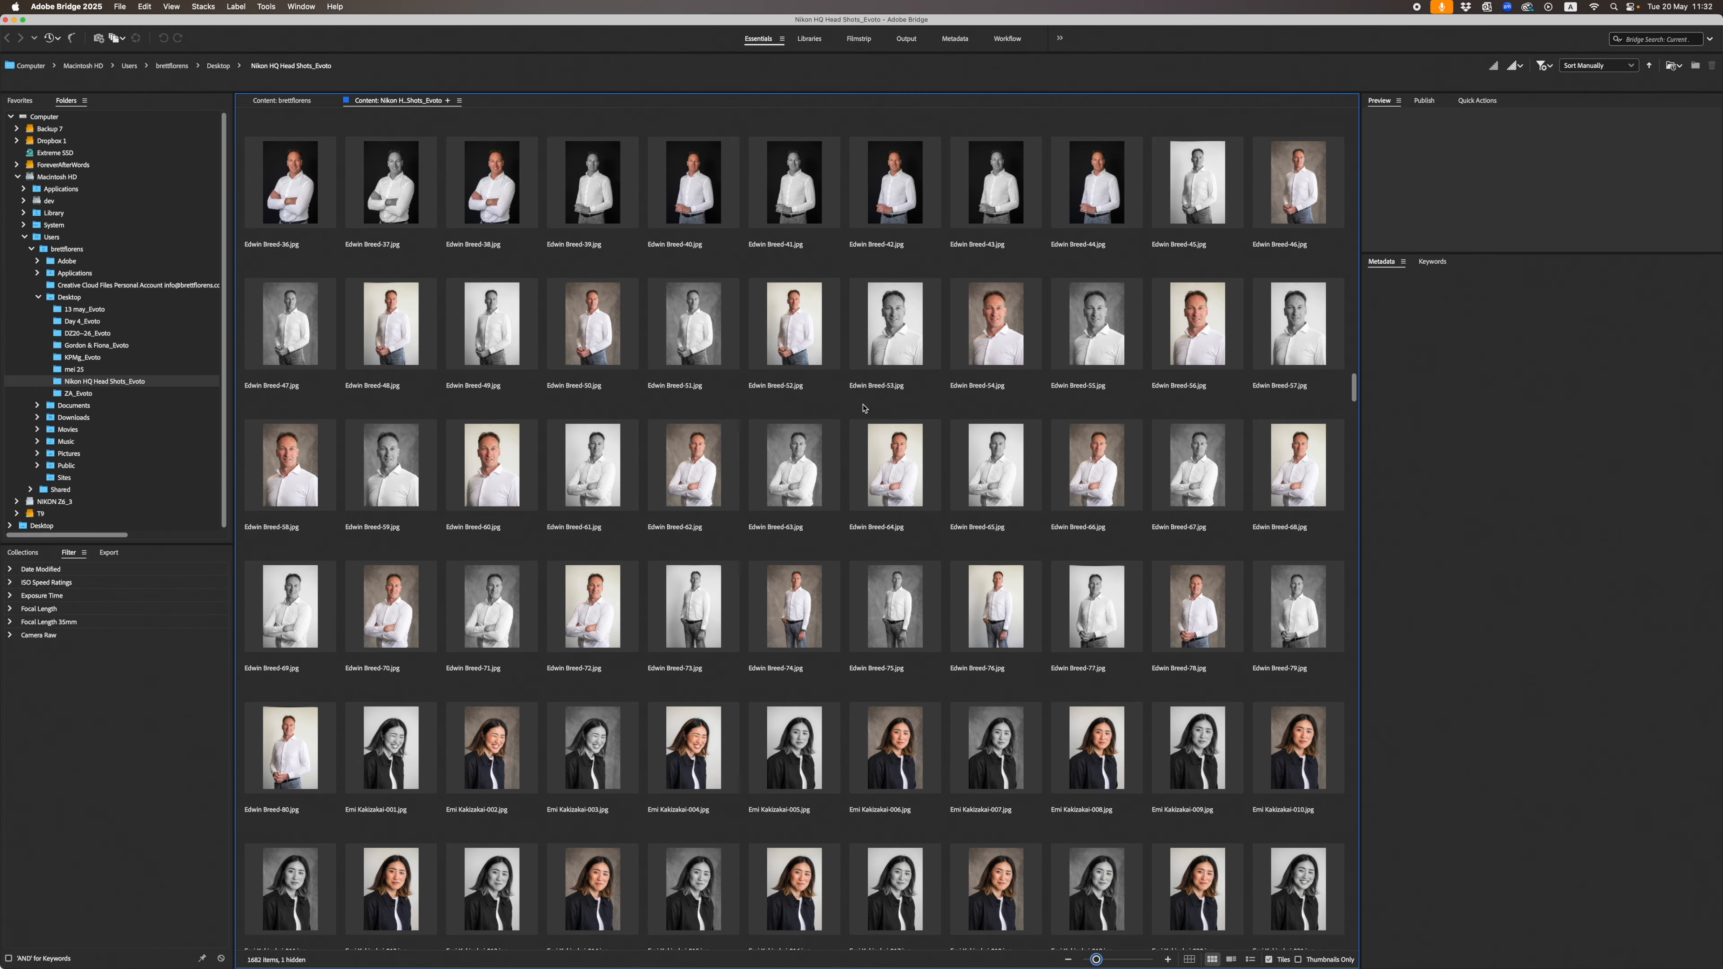
{"action": "scroll", "coordinate": [864, 407], "scroll_direction": "down", "scroll_amount": 12}
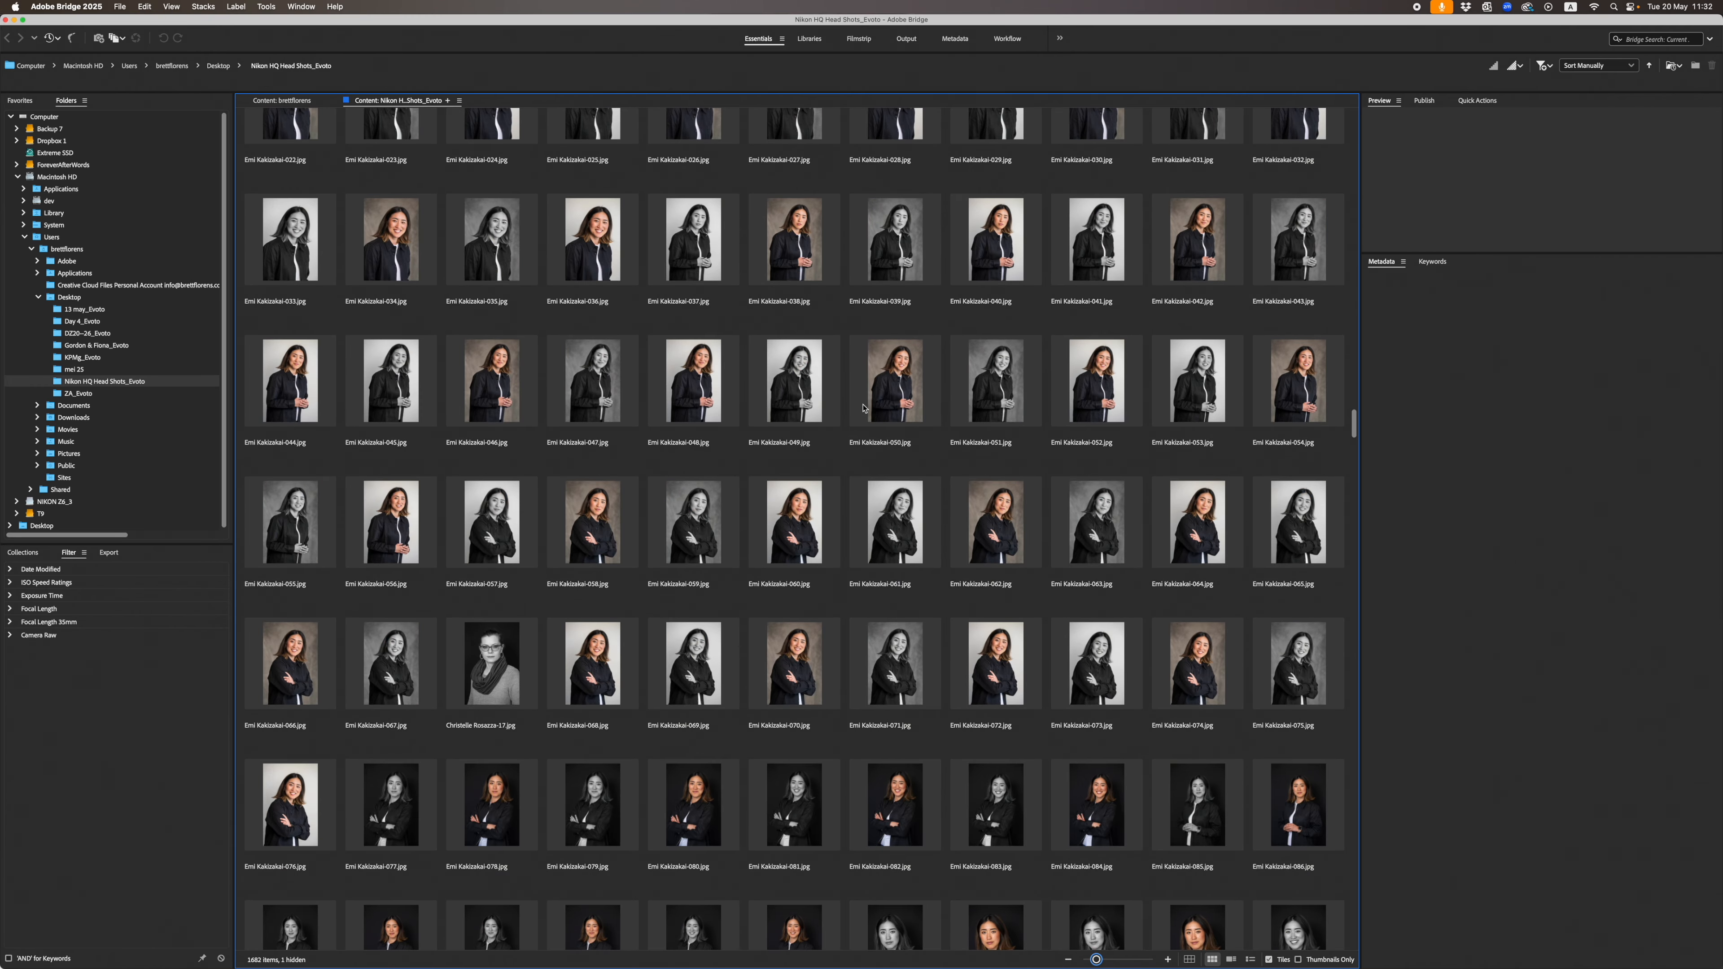
{"action": "scroll", "coordinate": [863, 408], "scroll_direction": "down", "scroll_amount": 4}
{"action": "scroll", "coordinate": [864, 408], "scroll_direction": "down", "scroll_amount": 10}
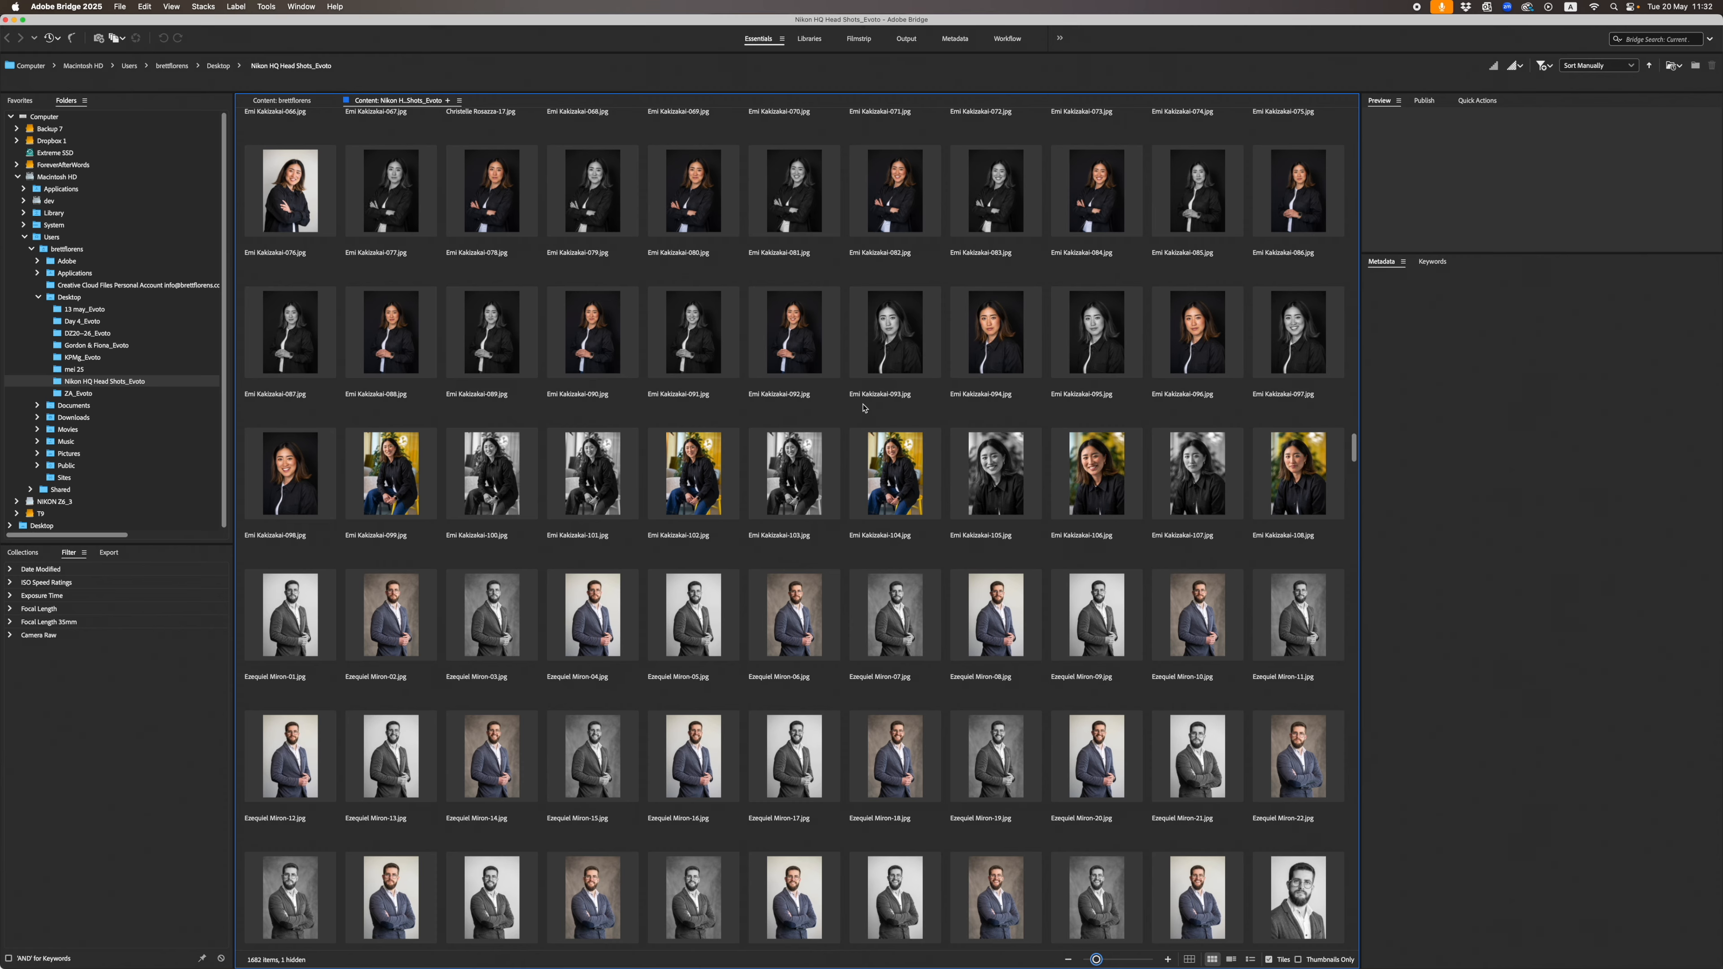
{"action": "scroll", "coordinate": [863, 407], "scroll_direction": "down", "scroll_amount": 12}
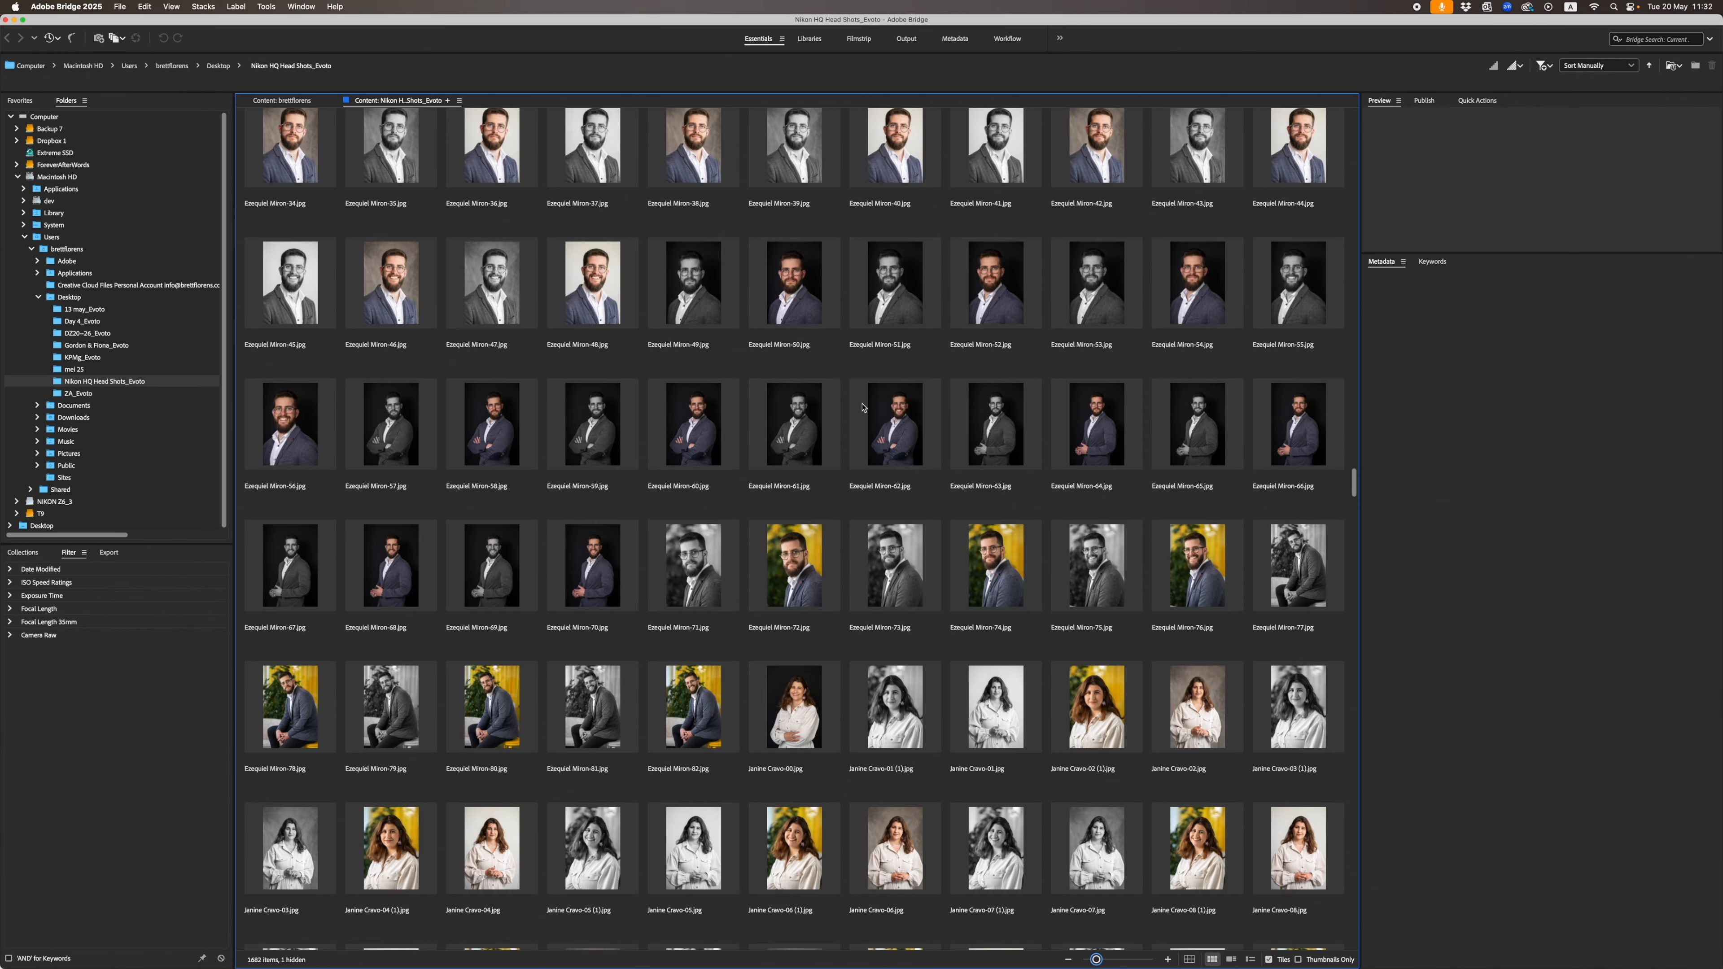
{"action": "scroll", "coordinate": [864, 407], "scroll_direction": "down", "scroll_amount": 2}
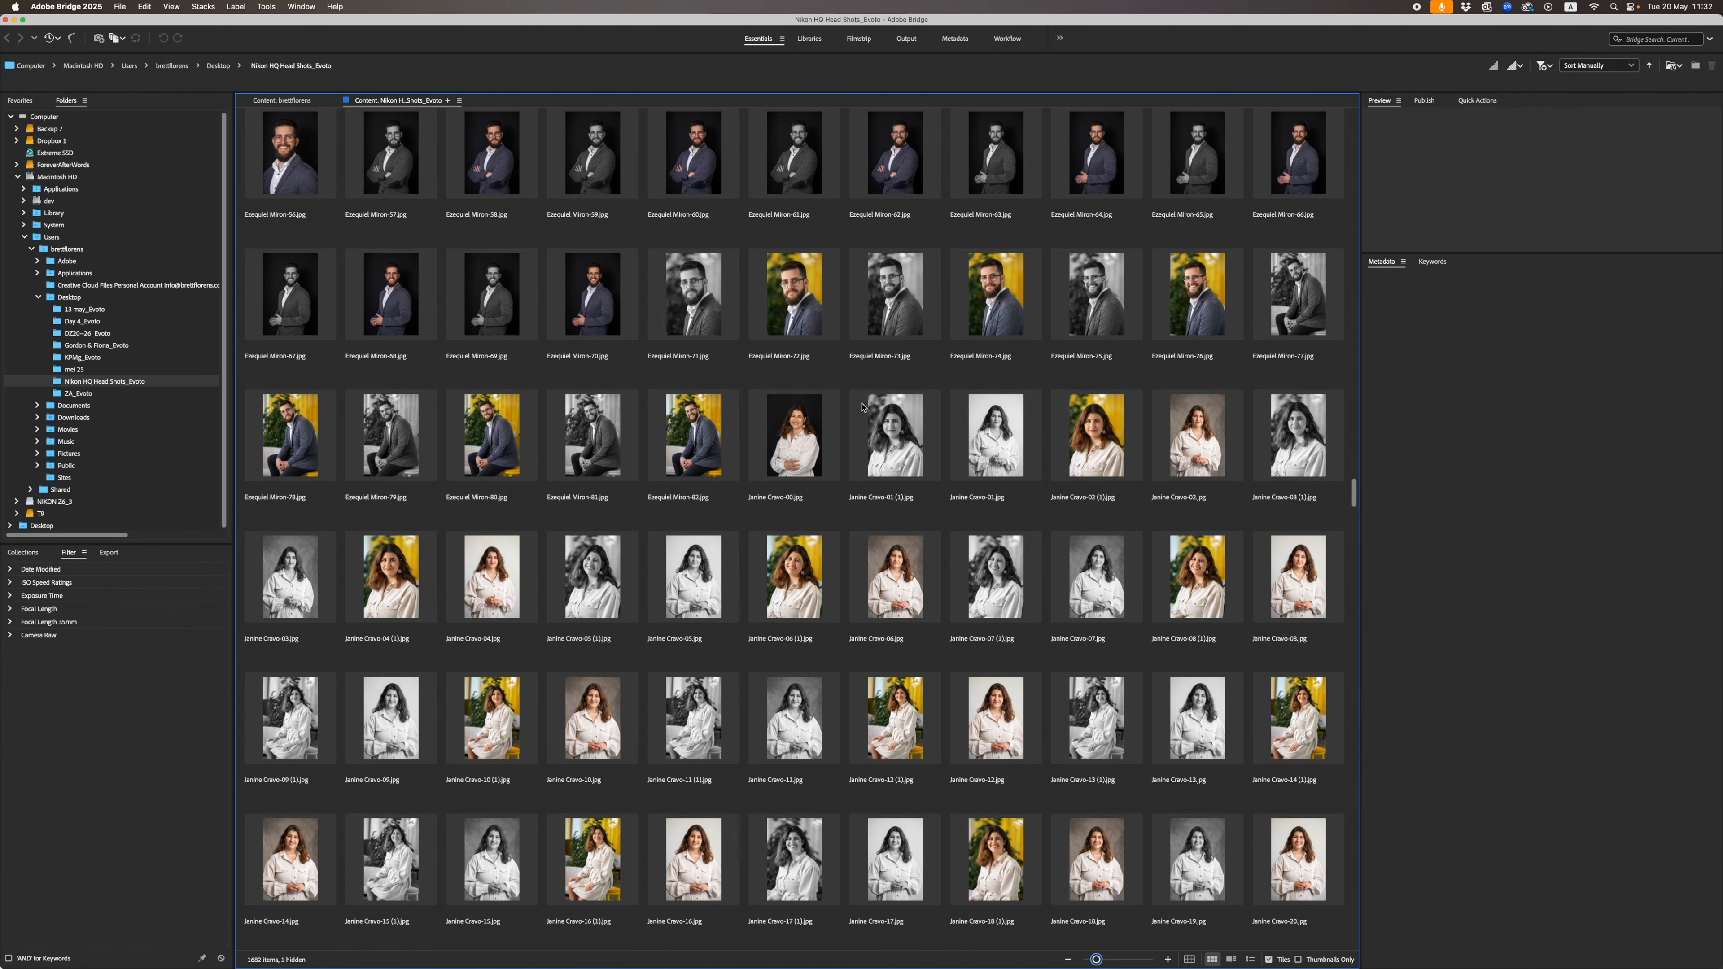
{"action": "scroll", "coordinate": [863, 407], "scroll_direction": "down", "scroll_amount": 6}
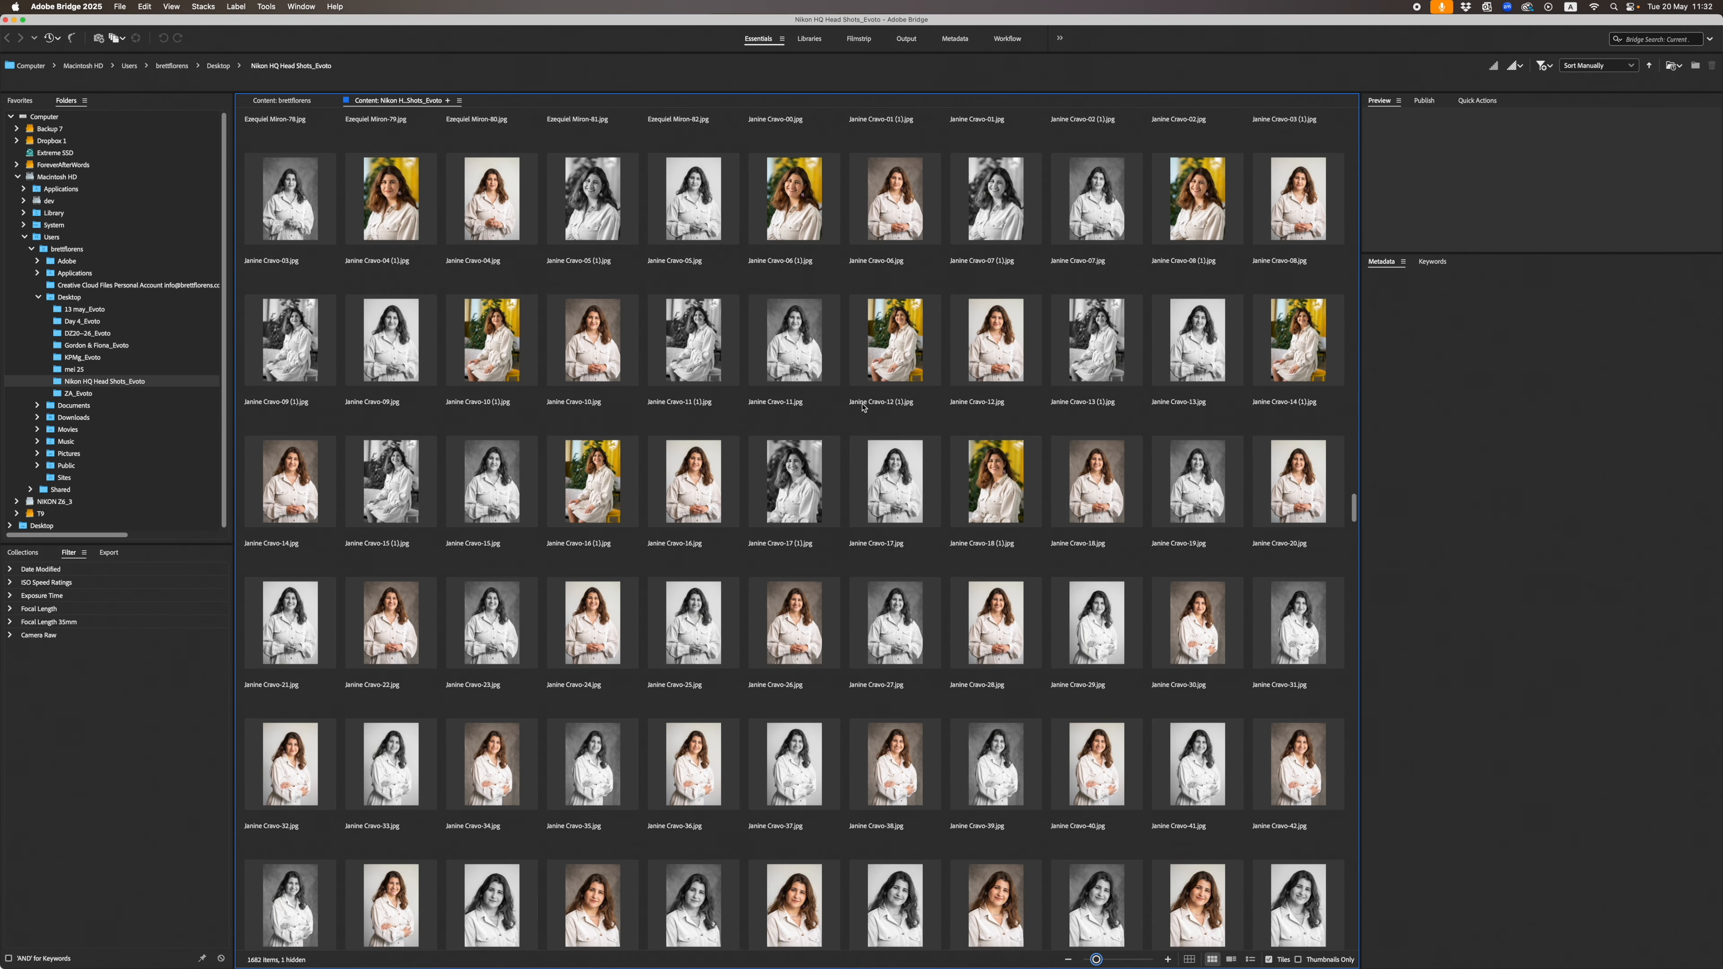
{"action": "scroll", "coordinate": [863, 408], "scroll_direction": "down", "scroll_amount": 10}
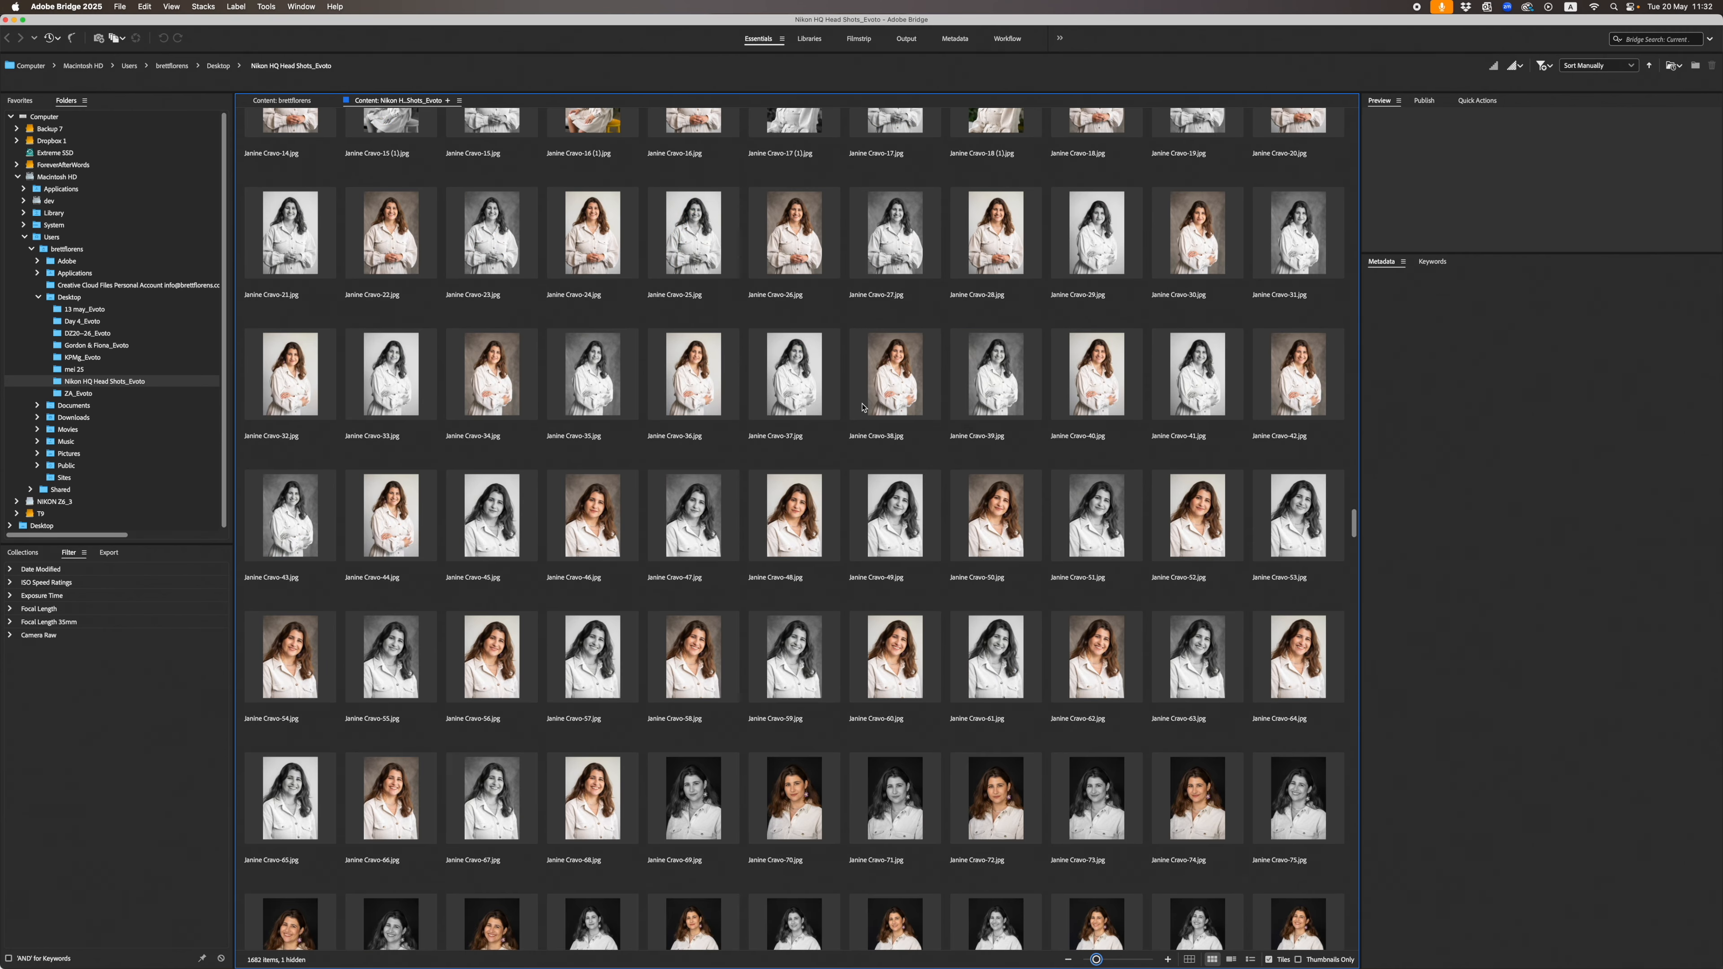
{"action": "scroll", "coordinate": [862, 407], "scroll_direction": "down", "scroll_amount": 6}
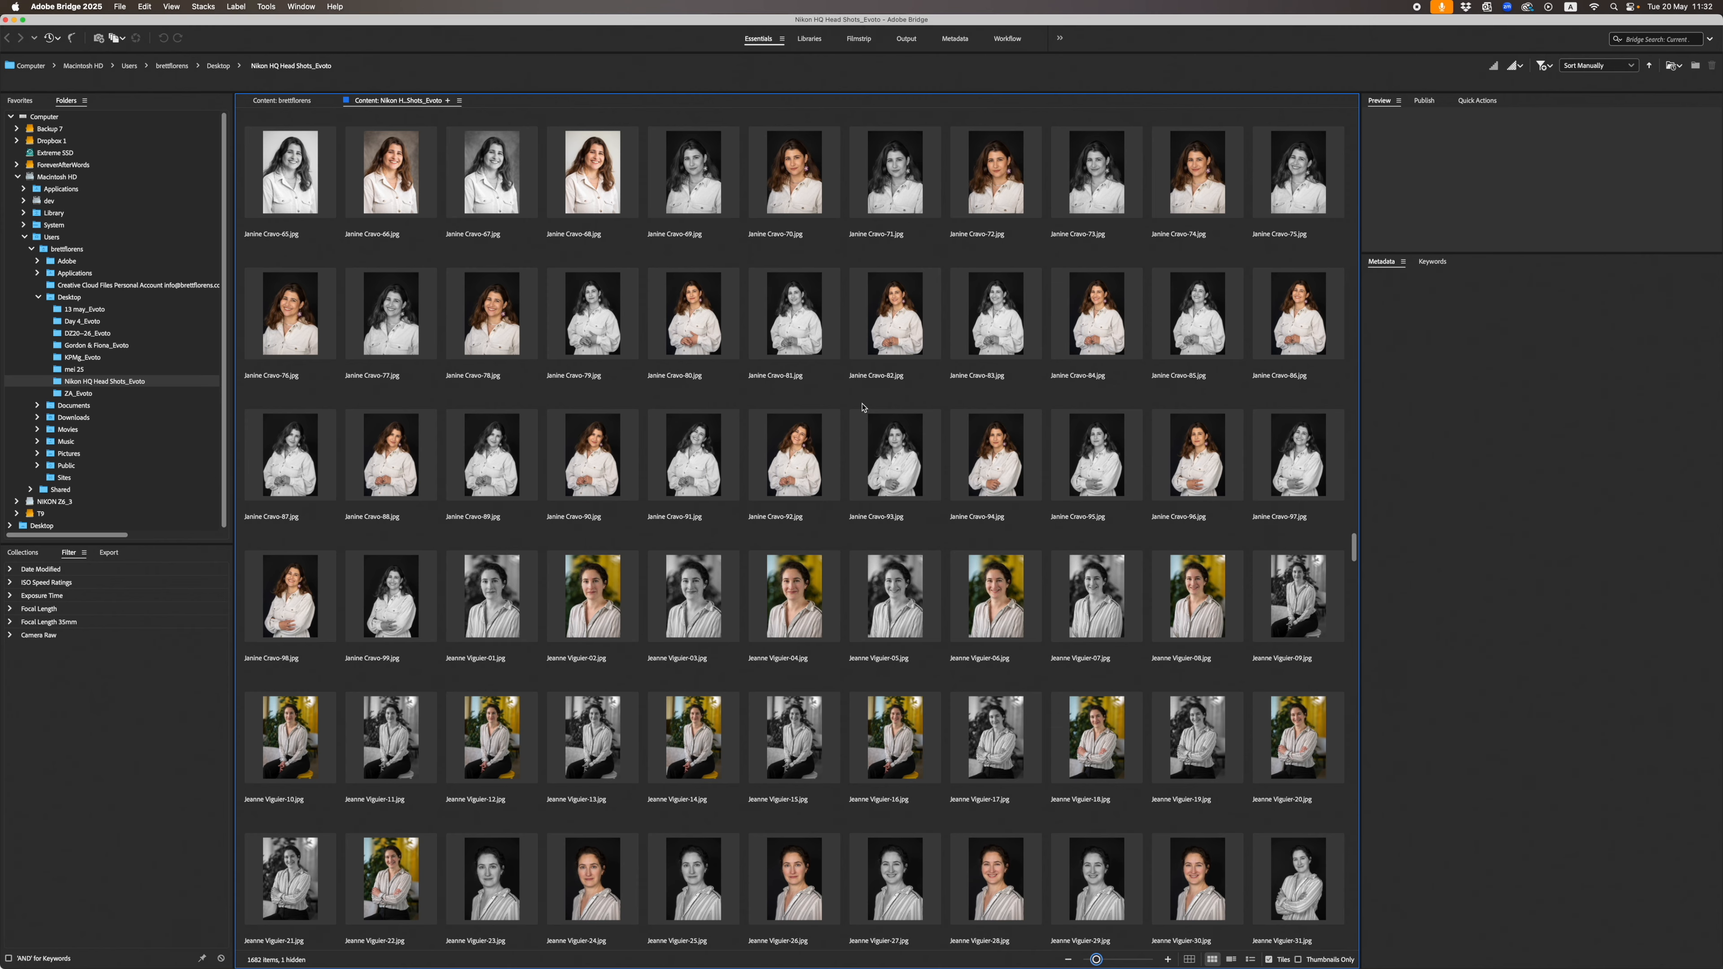
{"action": "scroll", "coordinate": [863, 407], "scroll_direction": "down", "scroll_amount": 2}
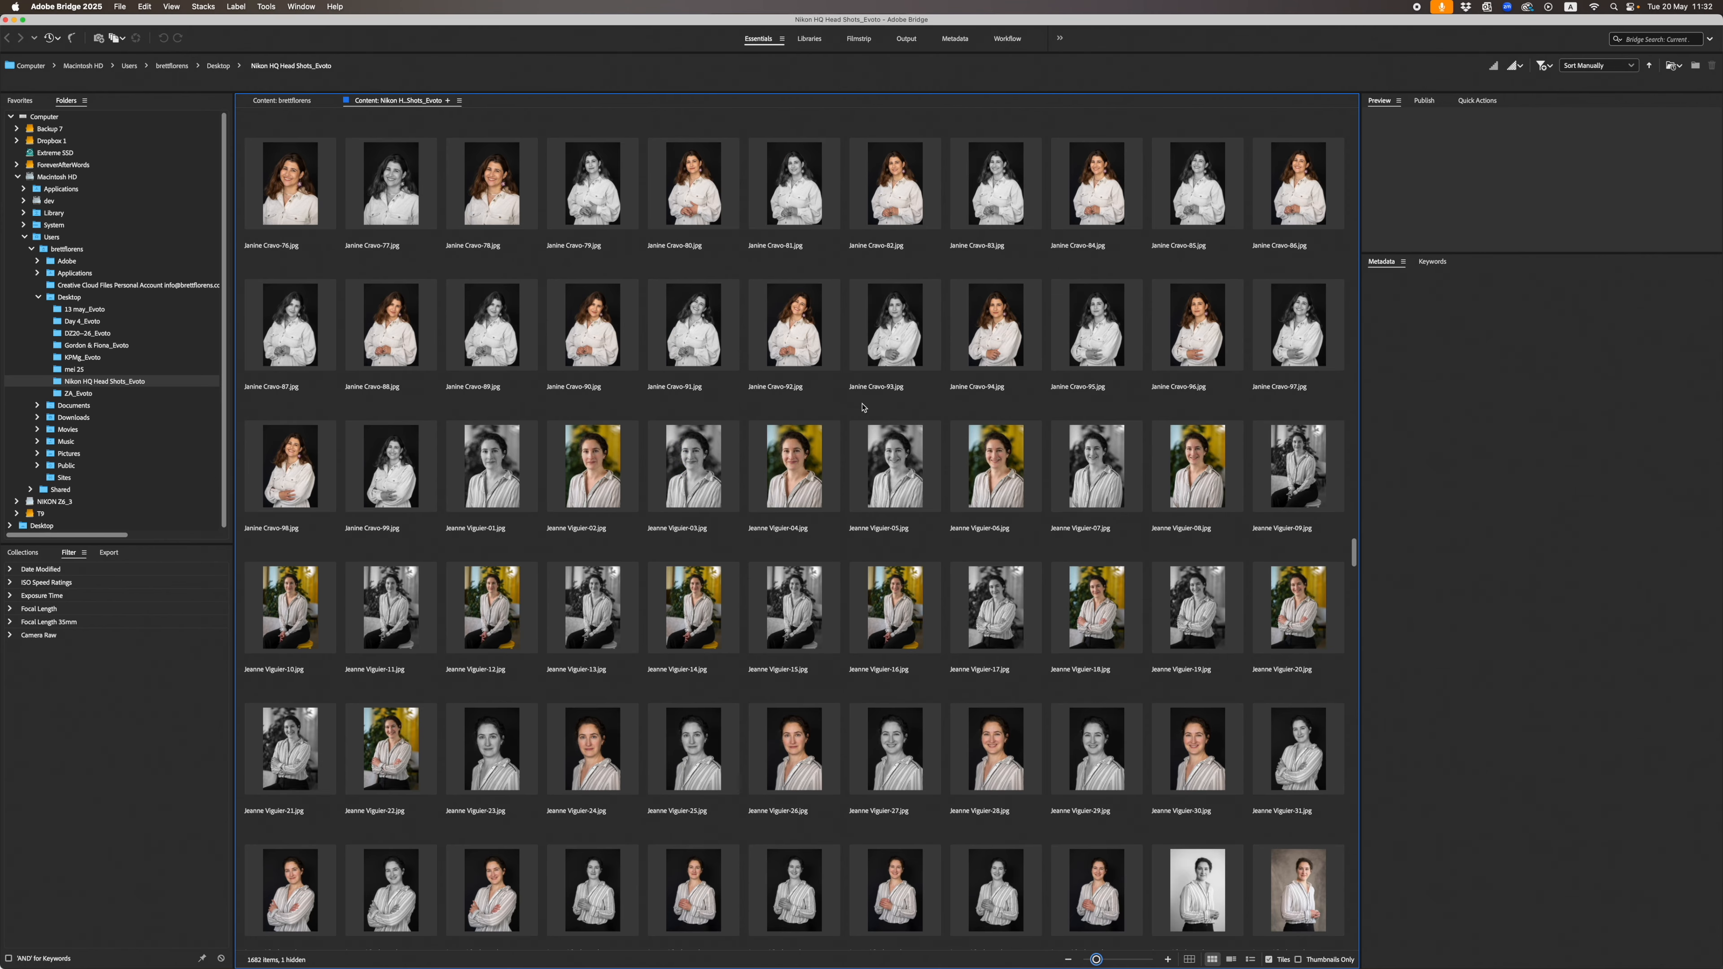
View the portraits of the woman in the striped shirt full screen, stepping from her first image to number 14.
{"action": "left_click", "coordinate": [478, 485]}
{"action": "scroll", "coordinate": [476, 488], "scroll_direction": "down", "scroll_amount": 6}
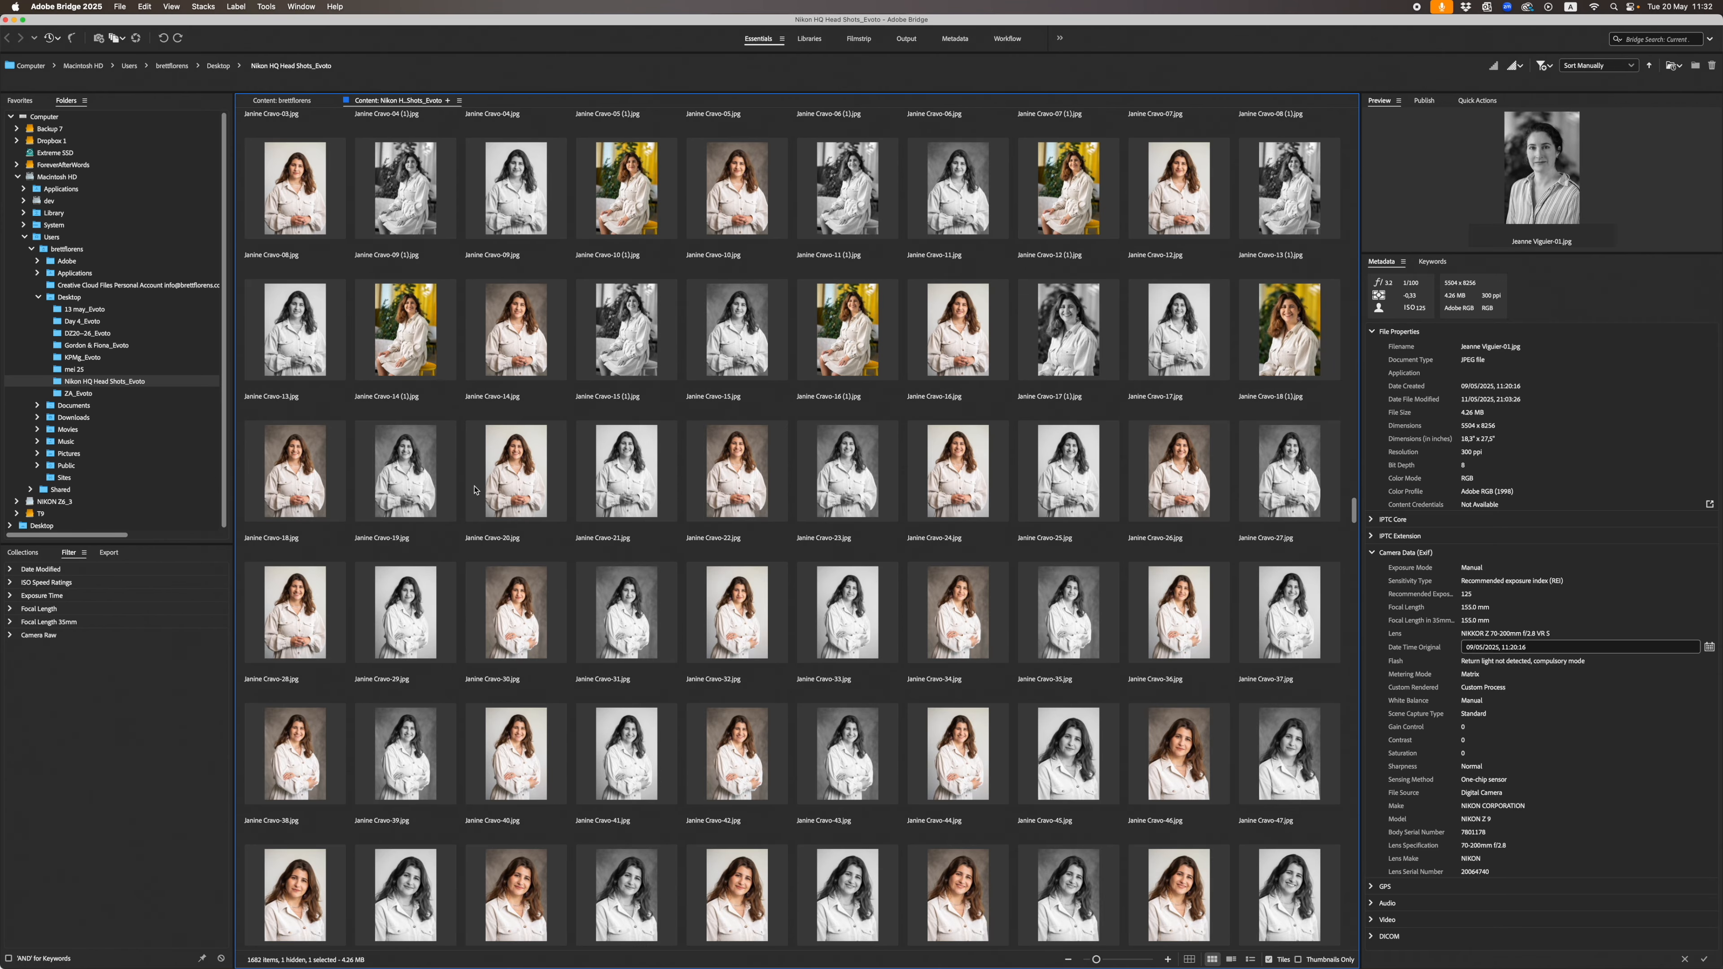
{"action": "key", "text": "space"}
{"action": "key", "text": "Right"}
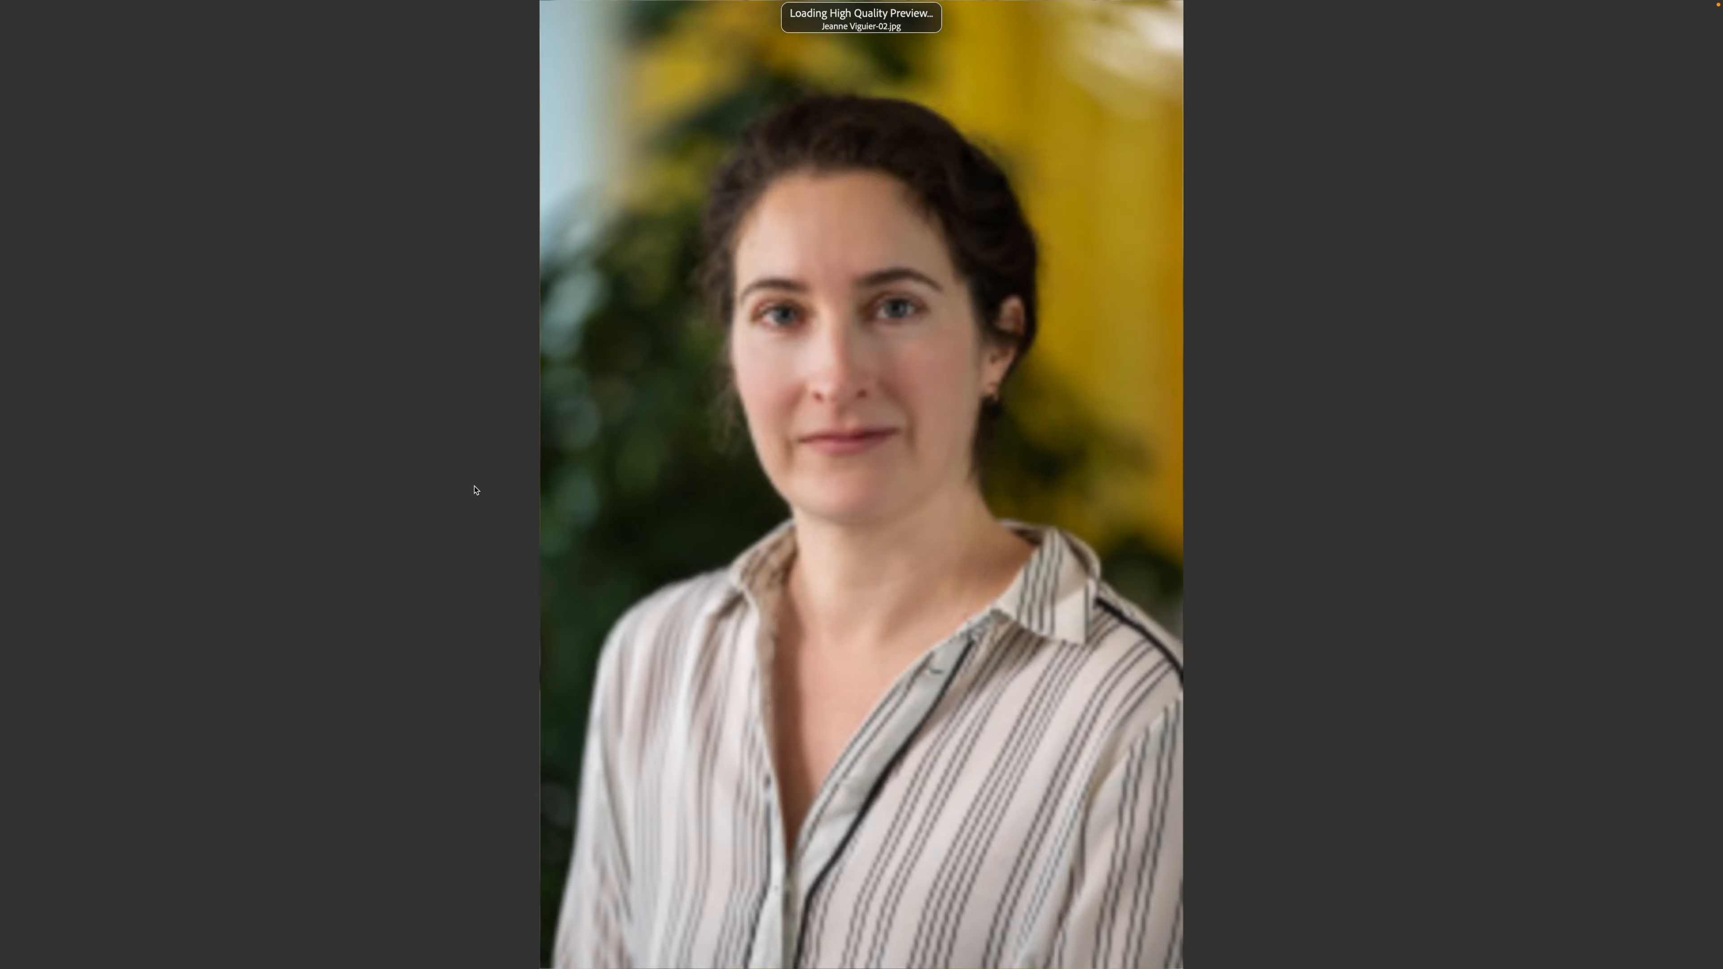
{"action": "key", "text": "Right"}
{"action": "key", "text": "Right"}
{"action": "key", "text": "Right"}
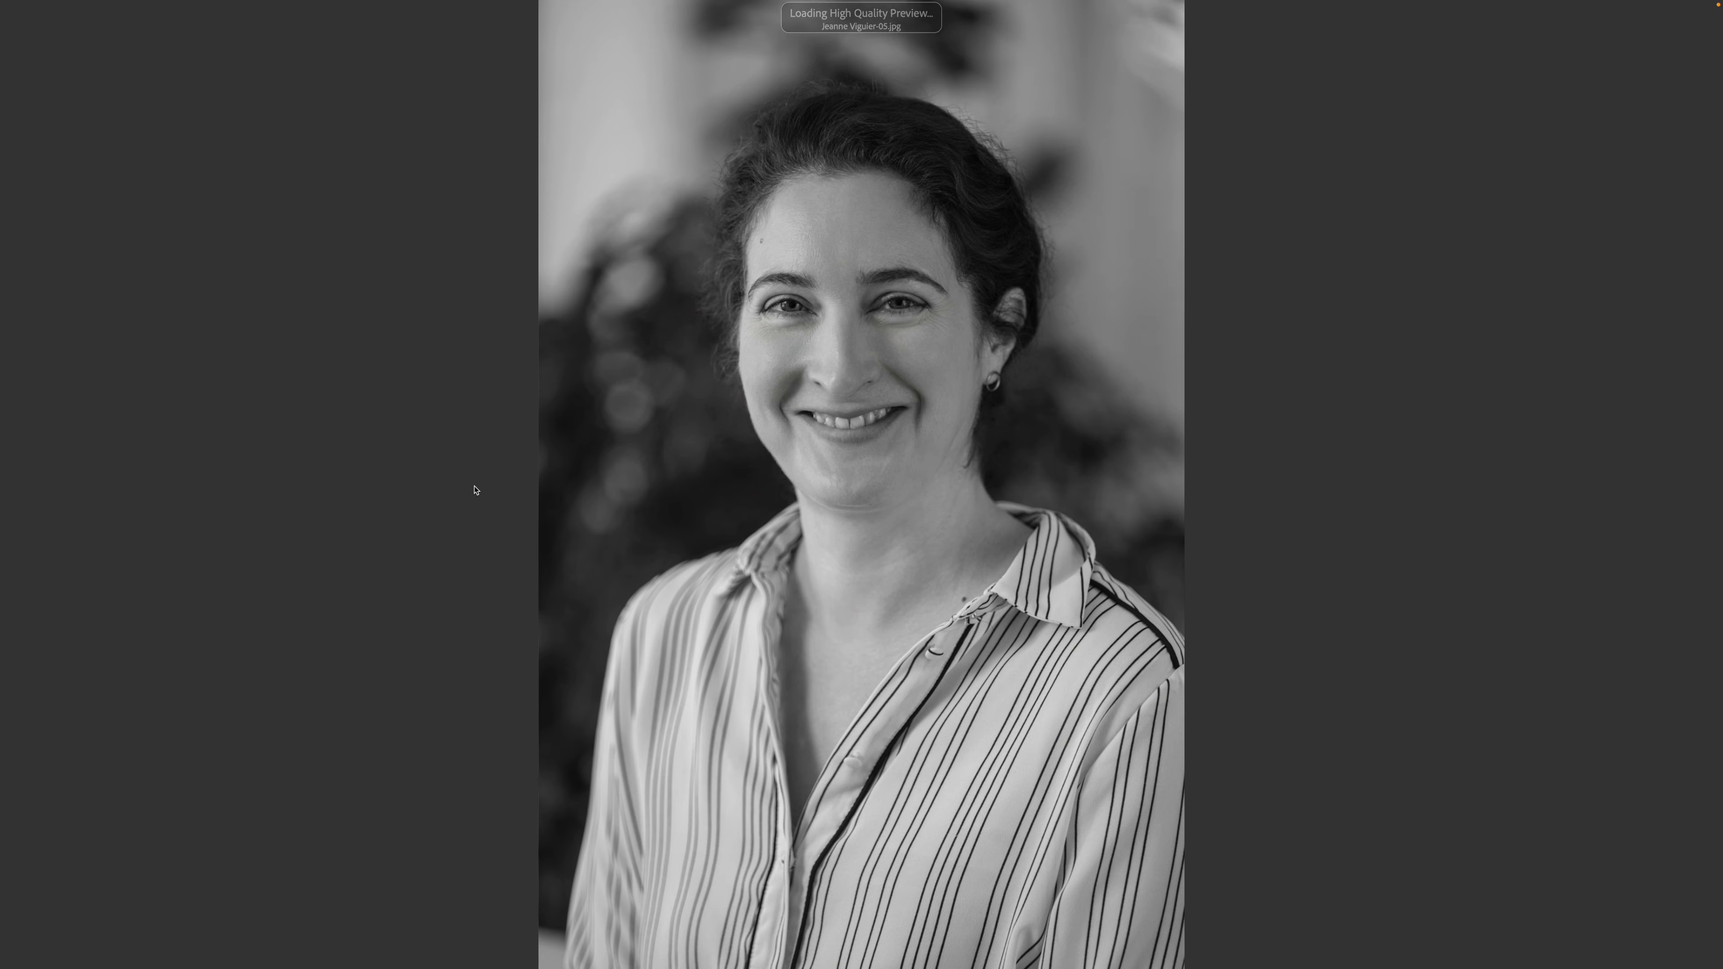
{"action": "key", "text": "Right"}
{"action": "key", "text": "Right"}
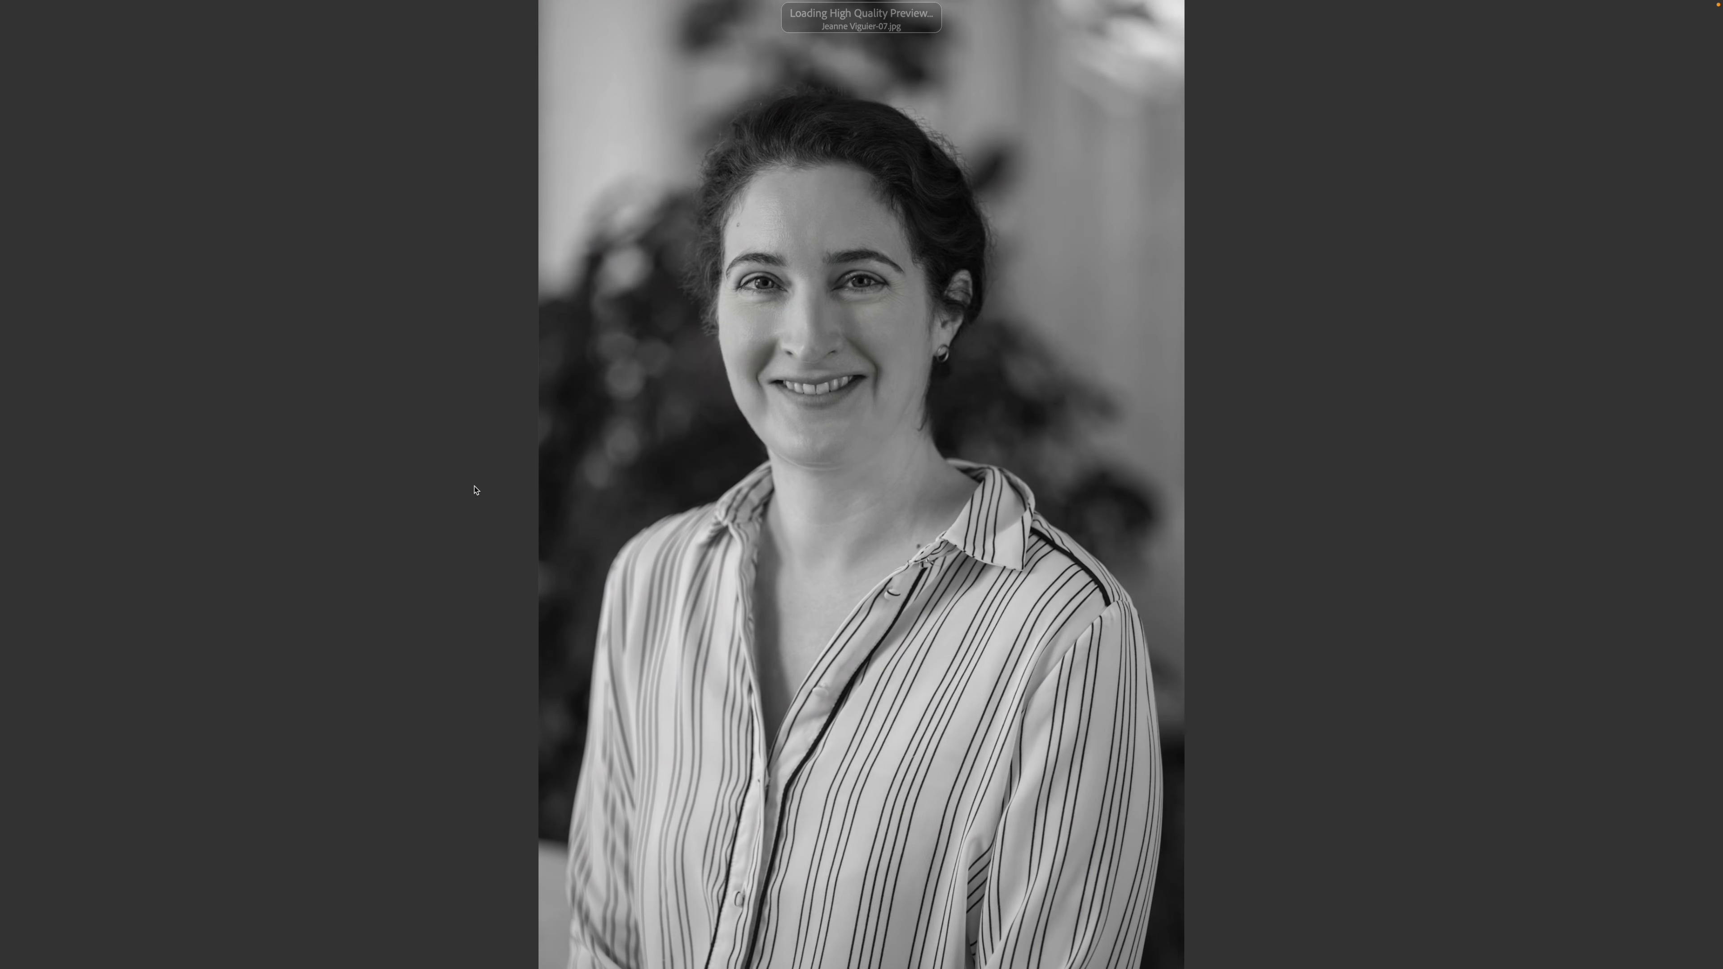
{"action": "key", "text": "Right"}
{"action": "key", "text": "Right"}
{"action": "key", "text": "Right"}
{"action": "key", "text": "Right"}
{"action": "key", "text": "Right"}
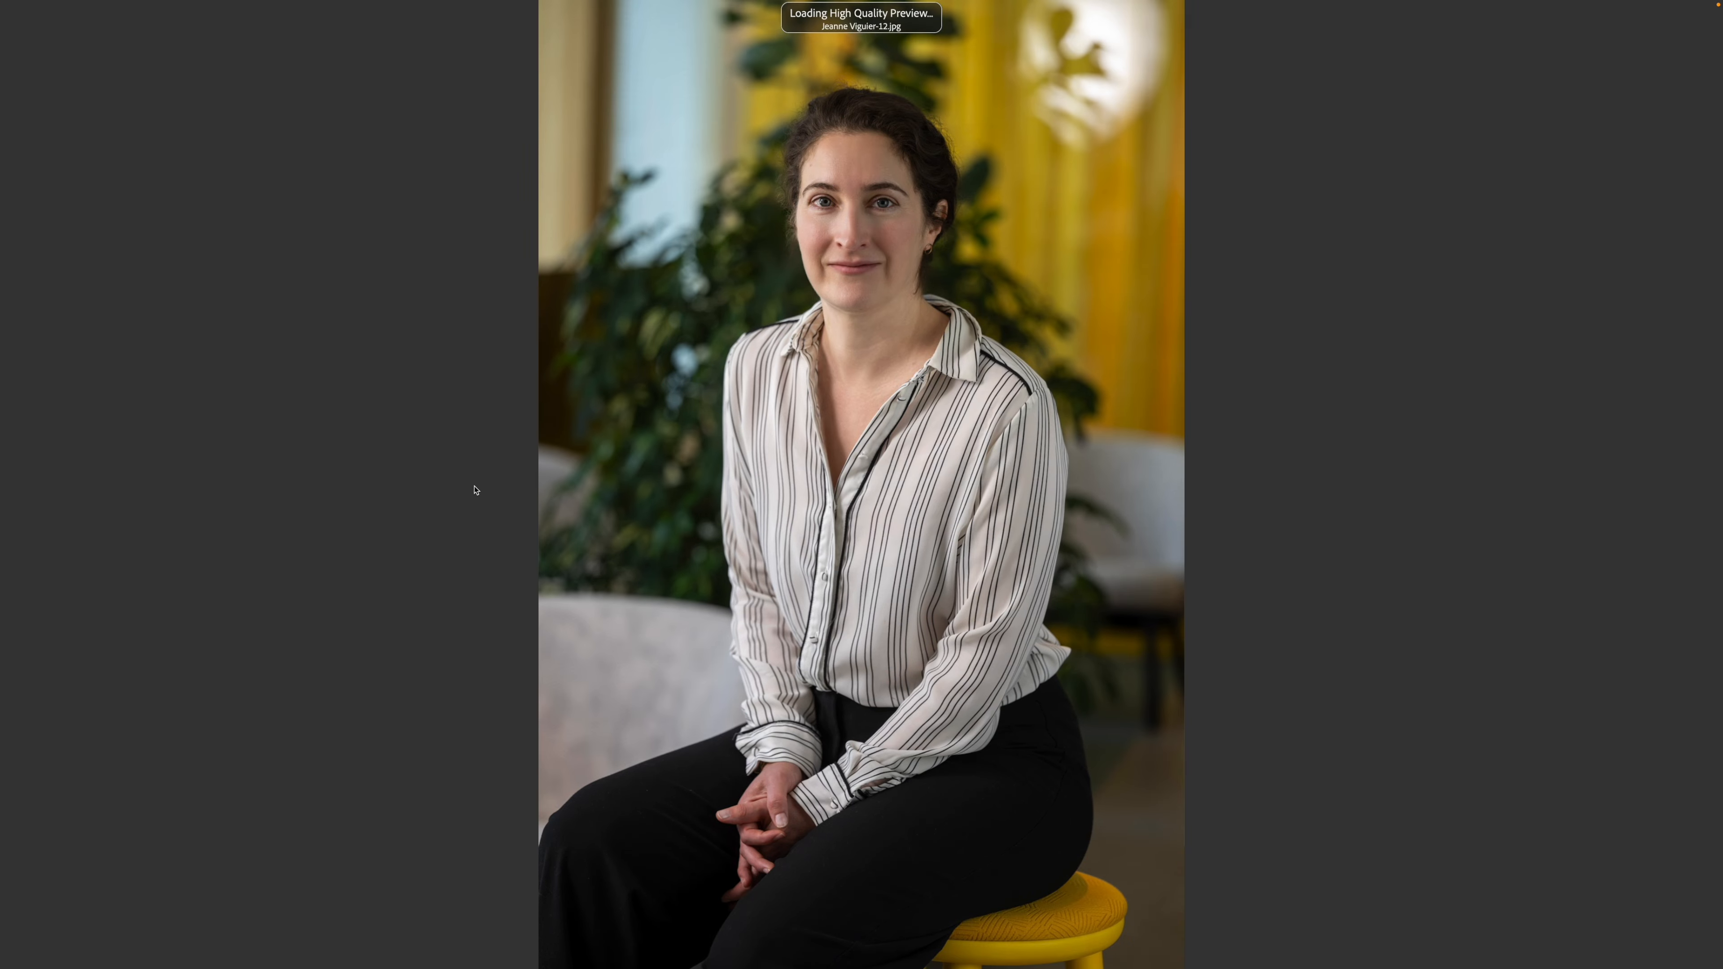
{"action": "key", "text": "Right"}
{"action": "key", "text": "Right"}
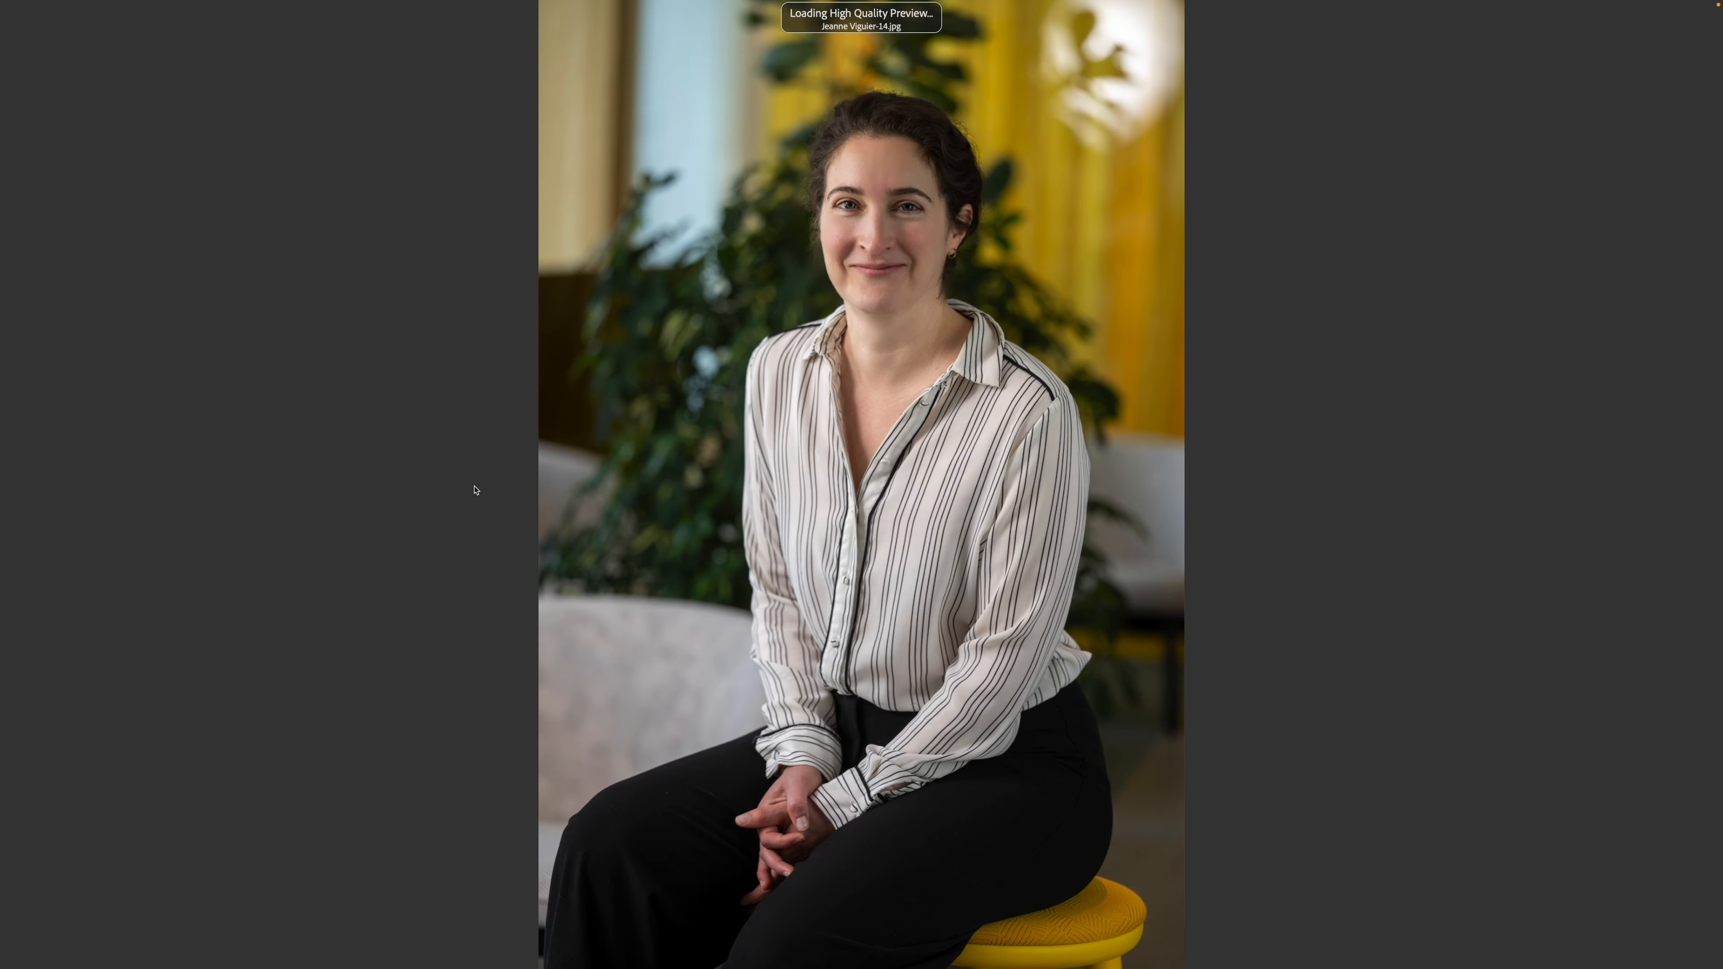